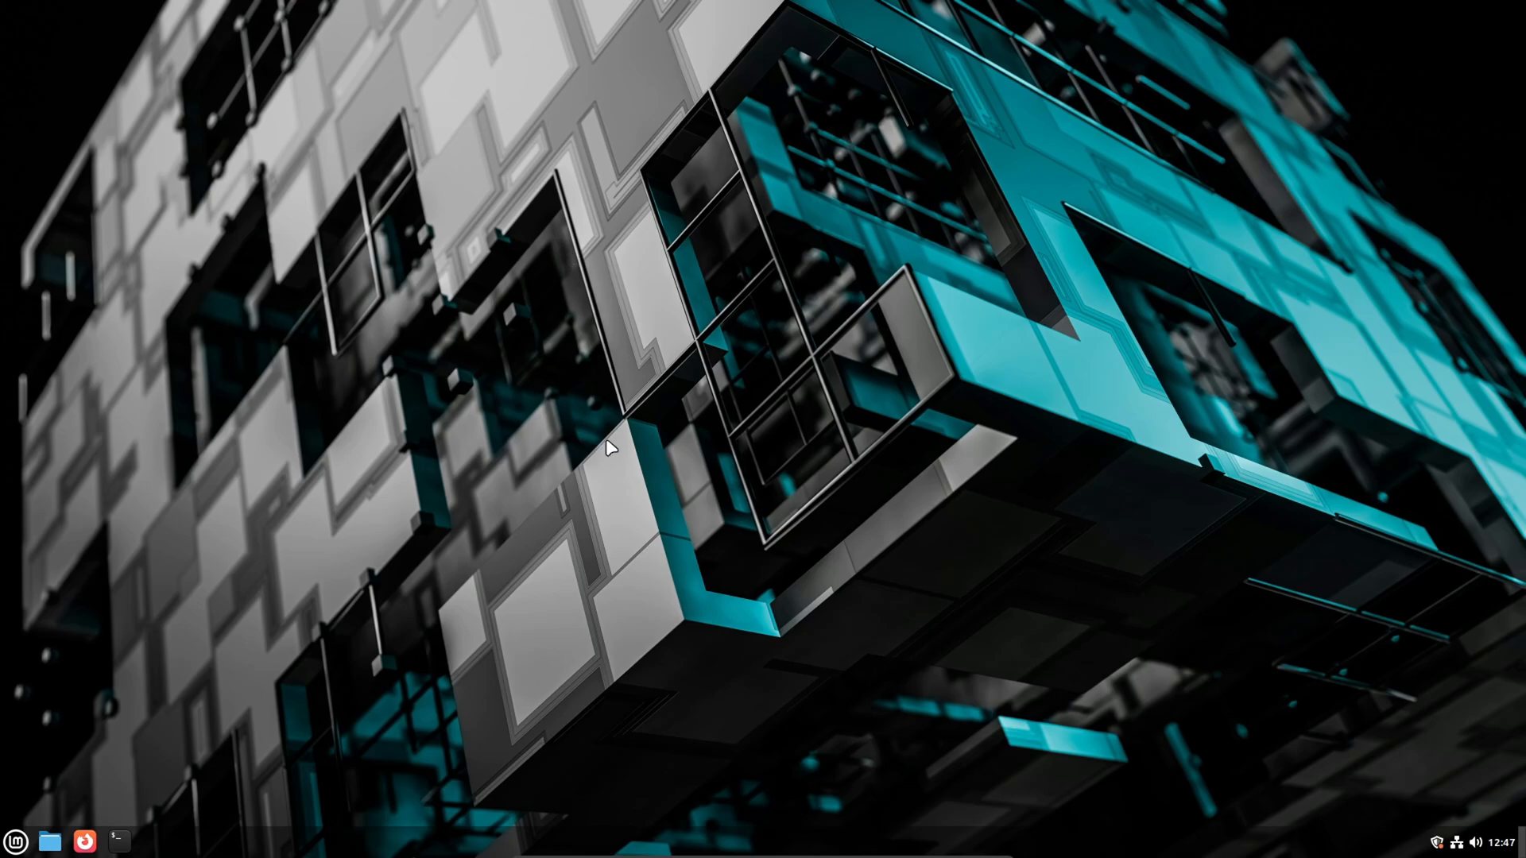
- Review the list of pending system updates in the Update Manager, then close it
left_click(16, 841)
left_click(16, 842)
left_click(1436, 841)
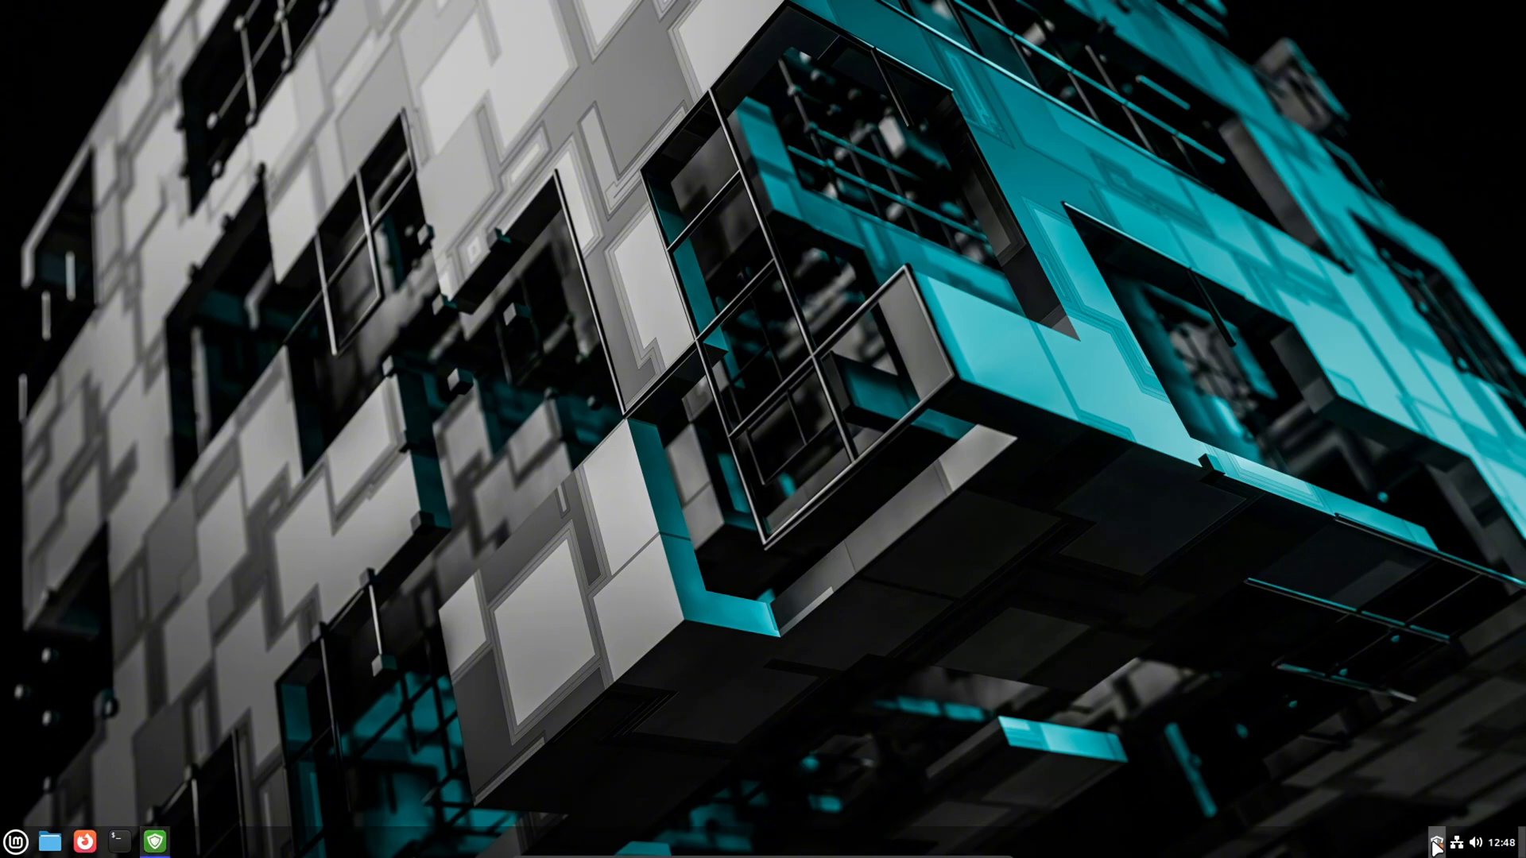
scroll(703, 379, "down", 5)
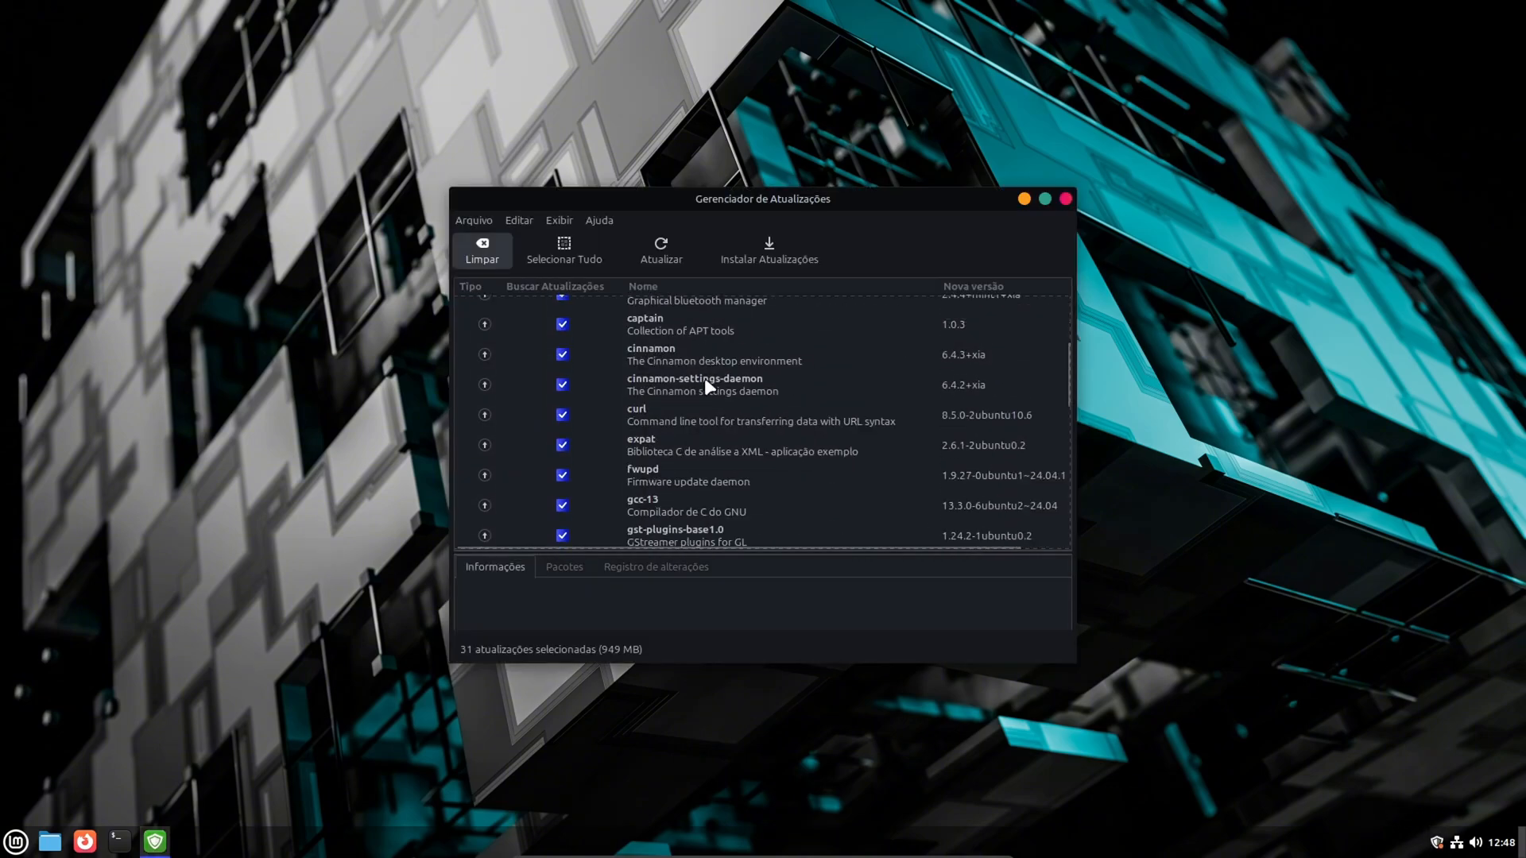
scroll(704, 380, "down", 5)
scroll(706, 383, "up", 3)
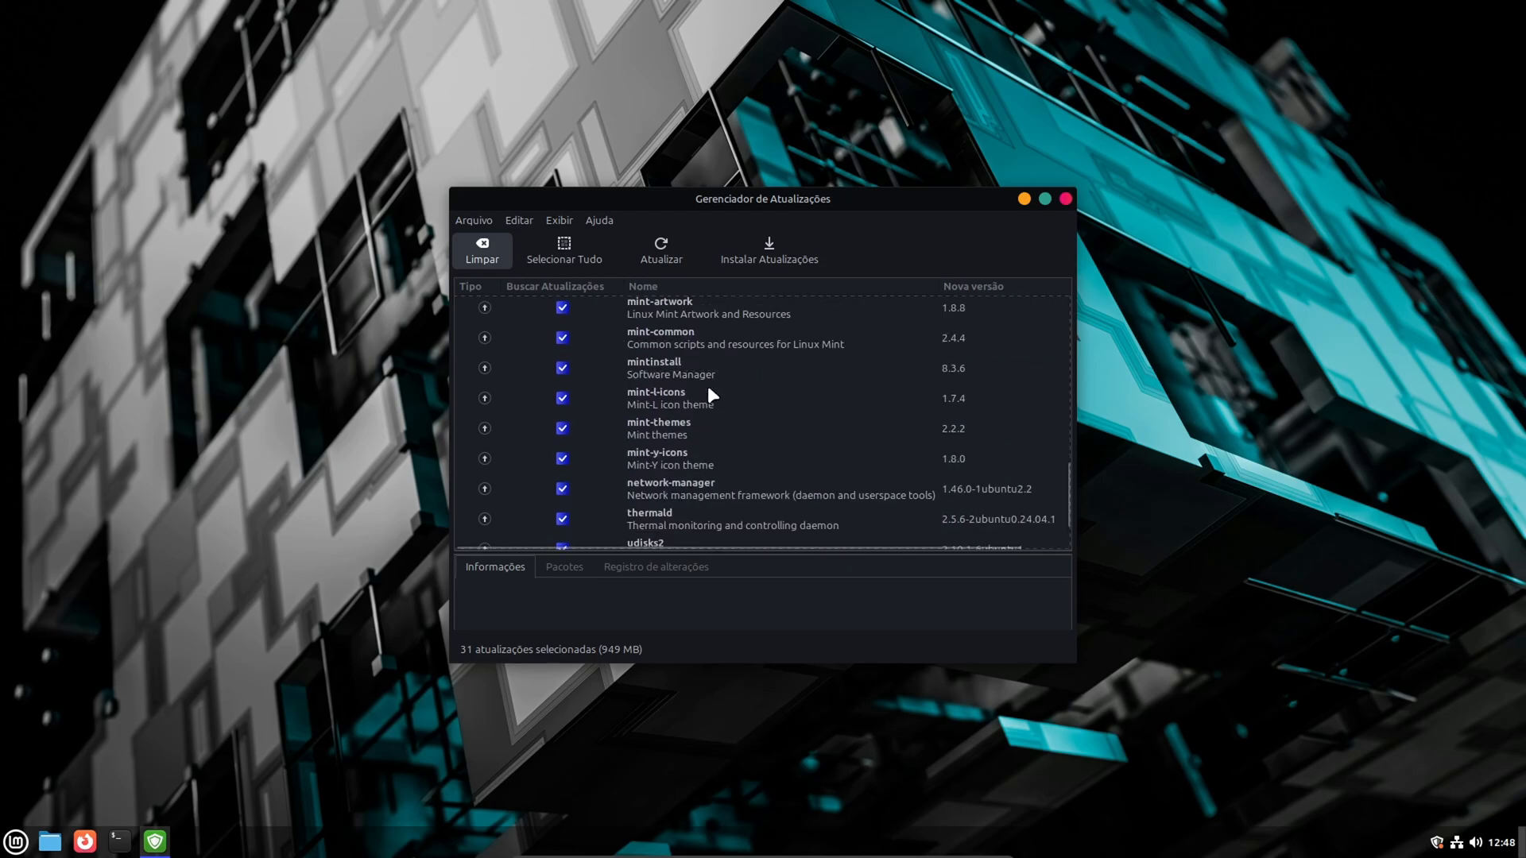
scroll(707, 384, "up", 3)
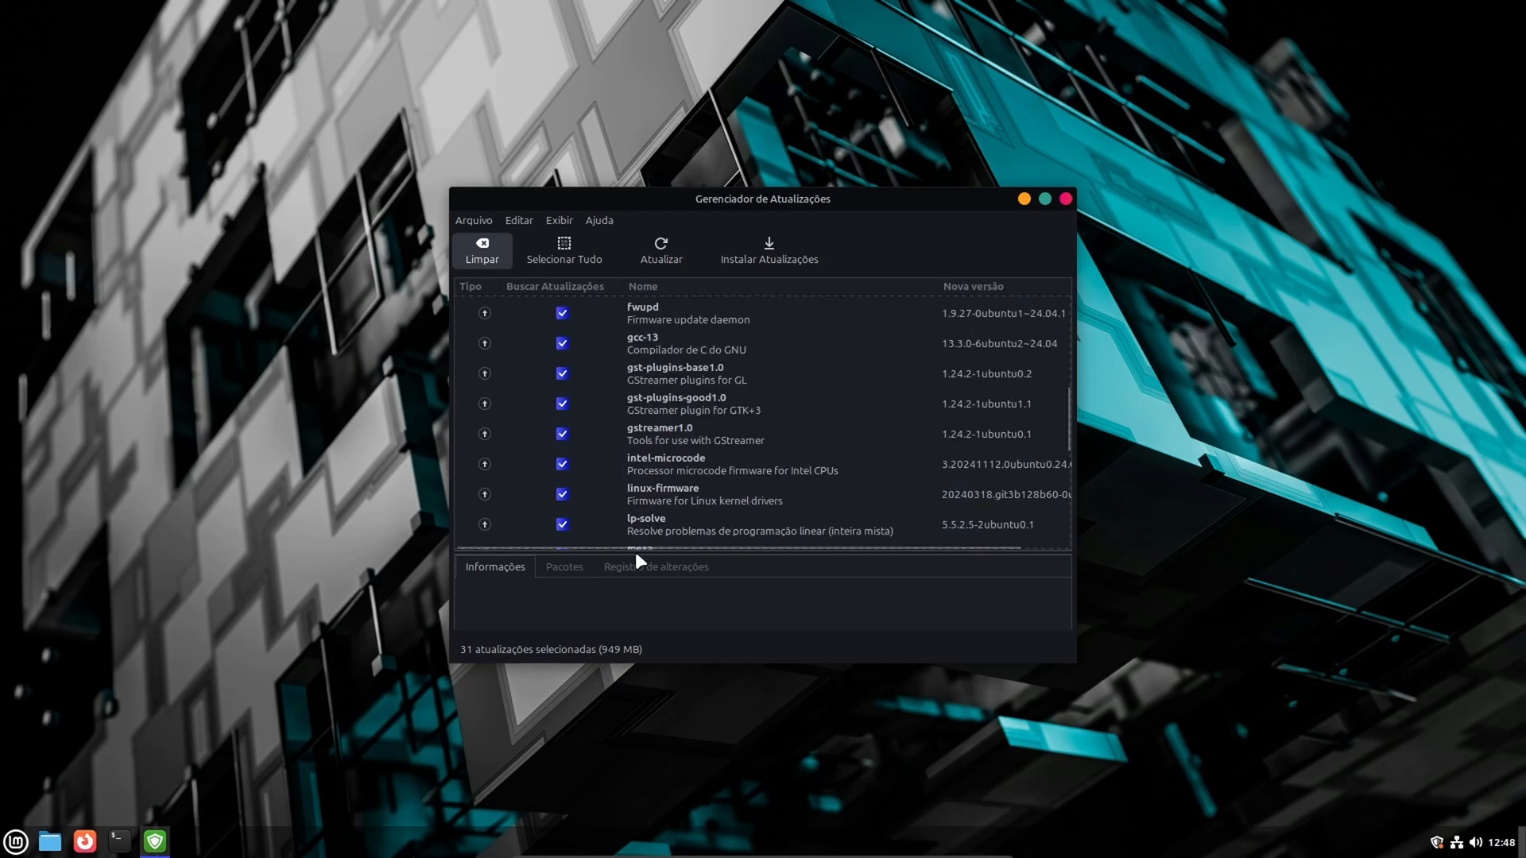
scroll(658, 443, "up", 3)
scroll(658, 440, "up", 3)
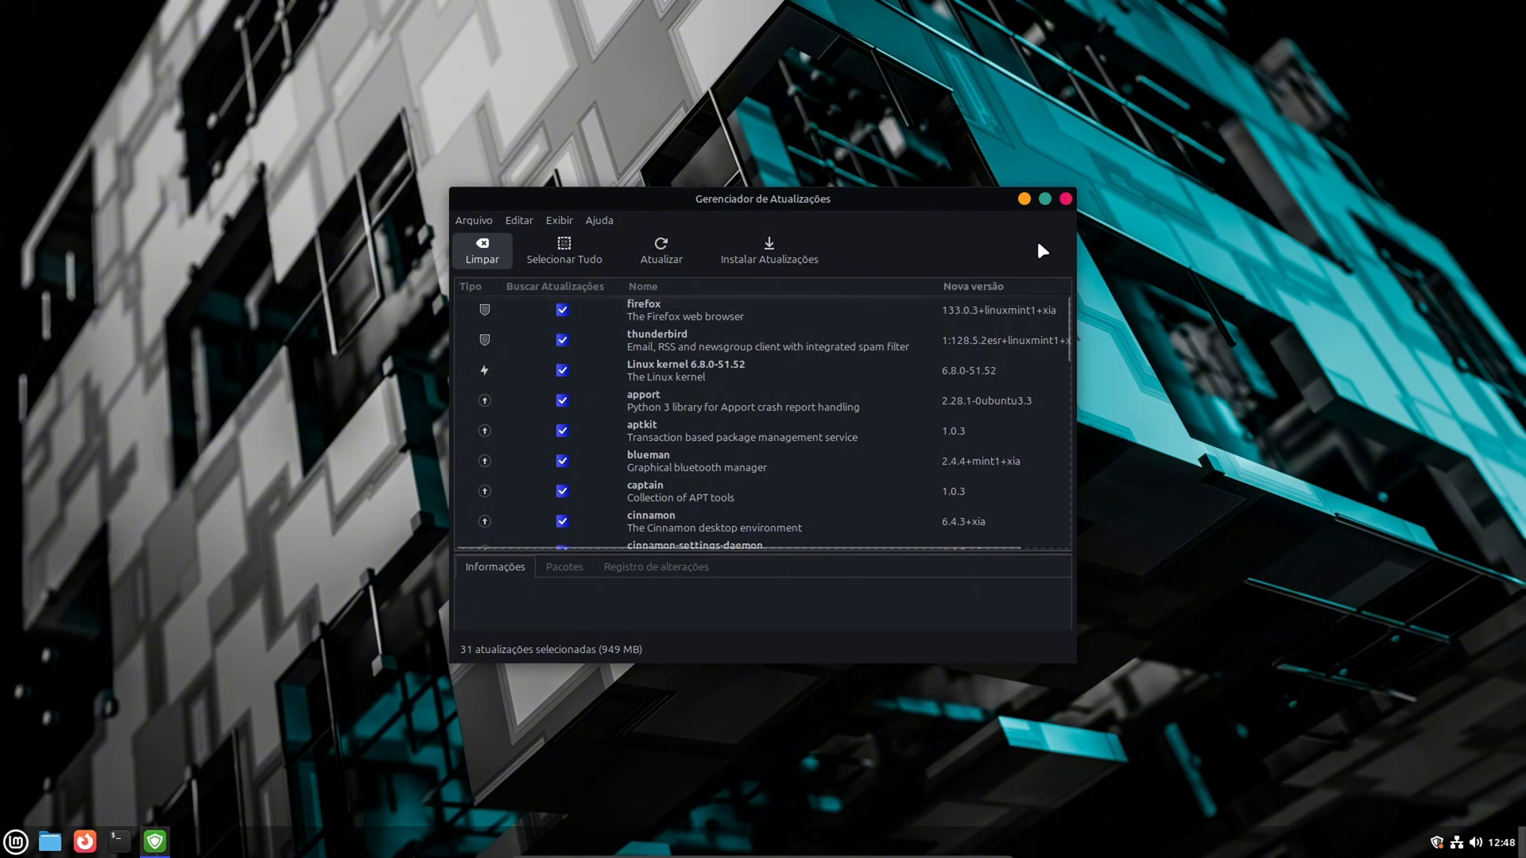
left_click(1065, 199)
- Search the Software Manager for goverlay and open the Goverlay package page
left_click(16, 842)
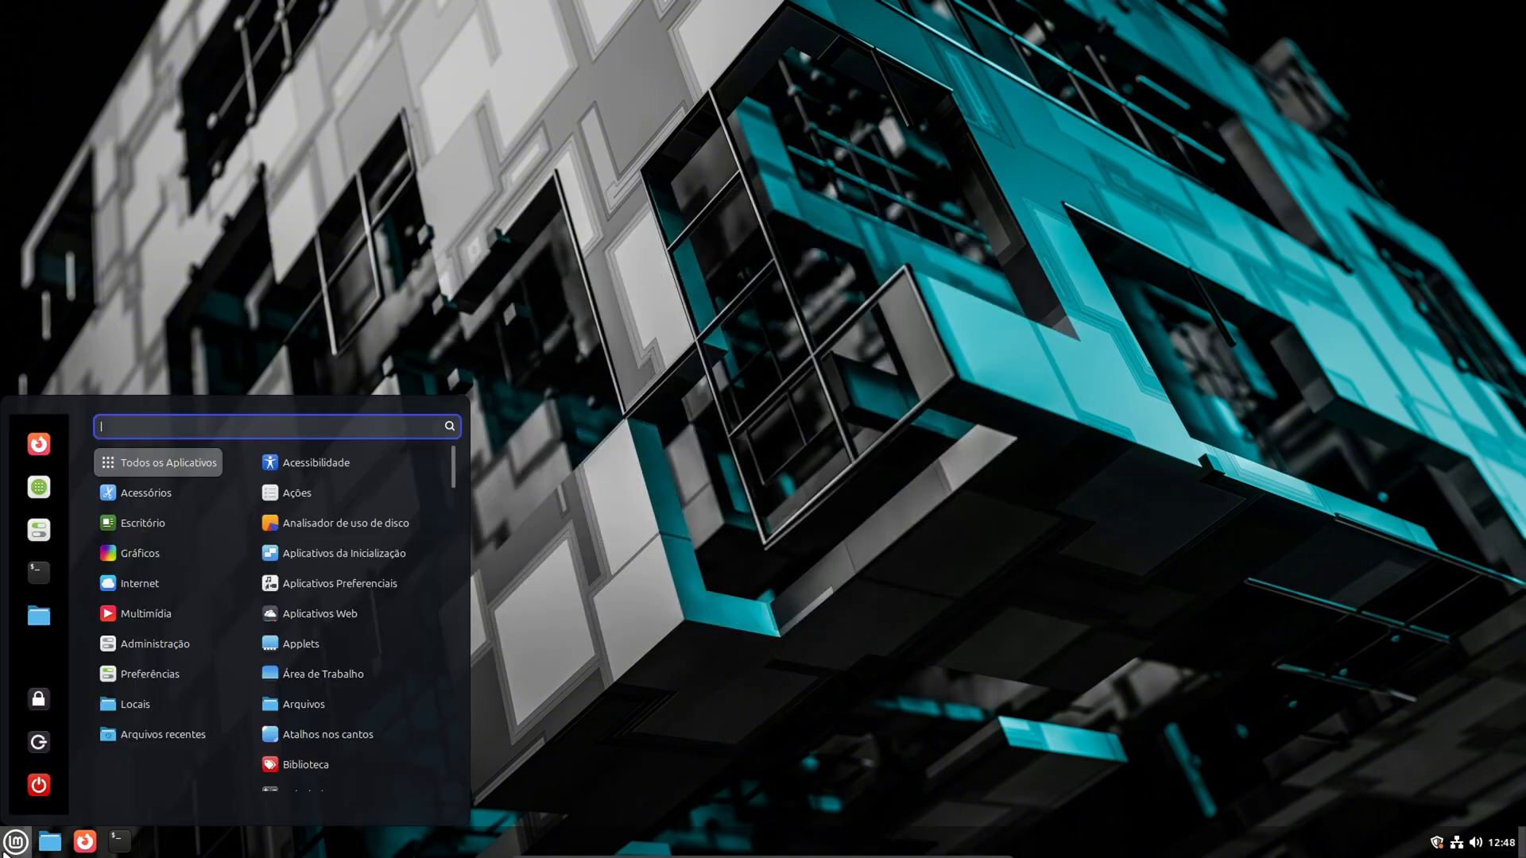
left_click(38, 487)
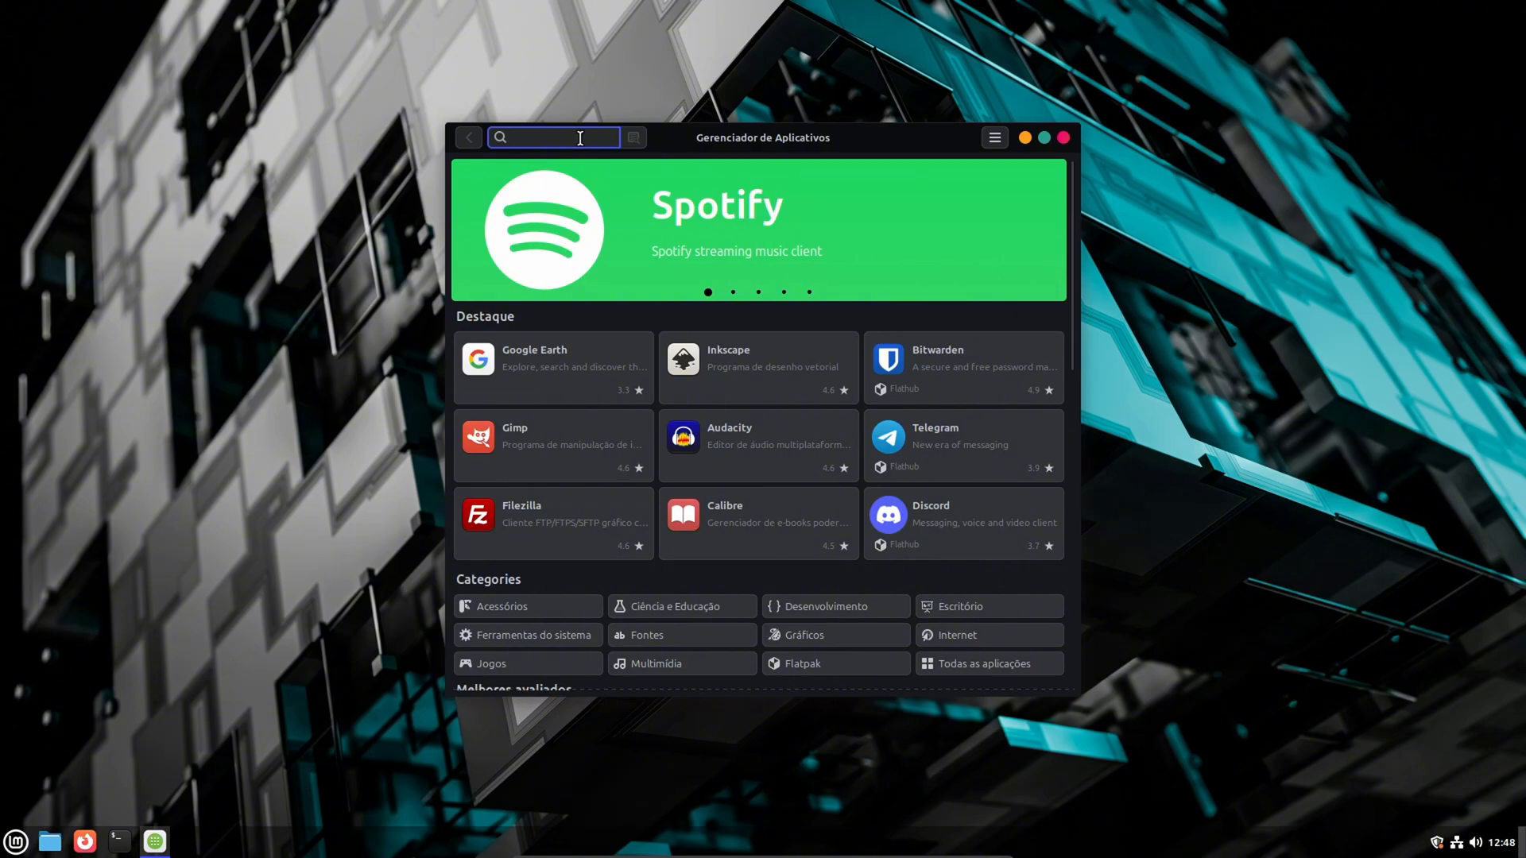
type("goverlay")
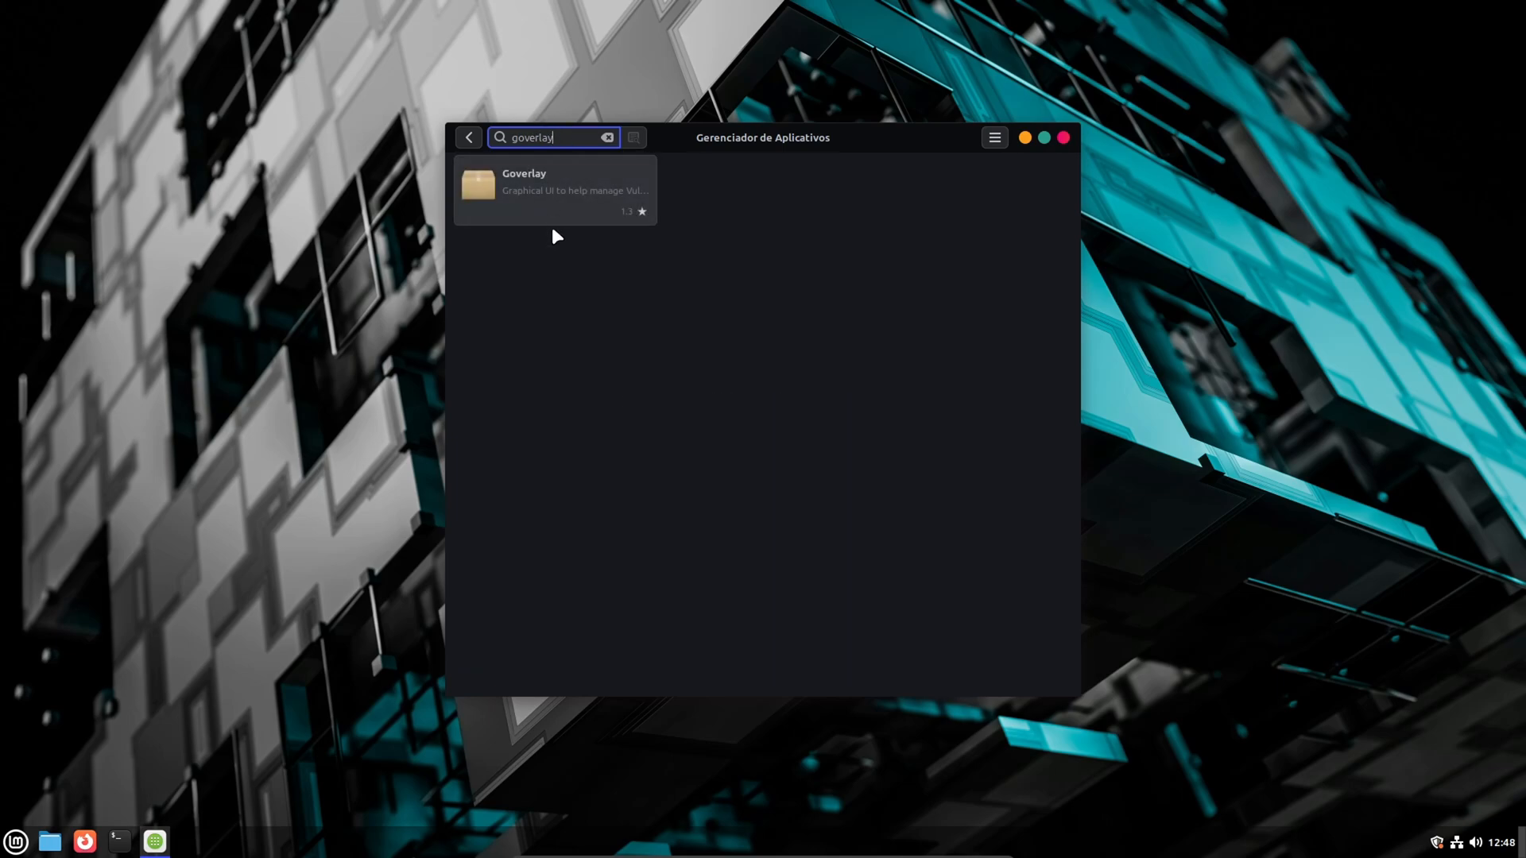
left_click(554, 203)
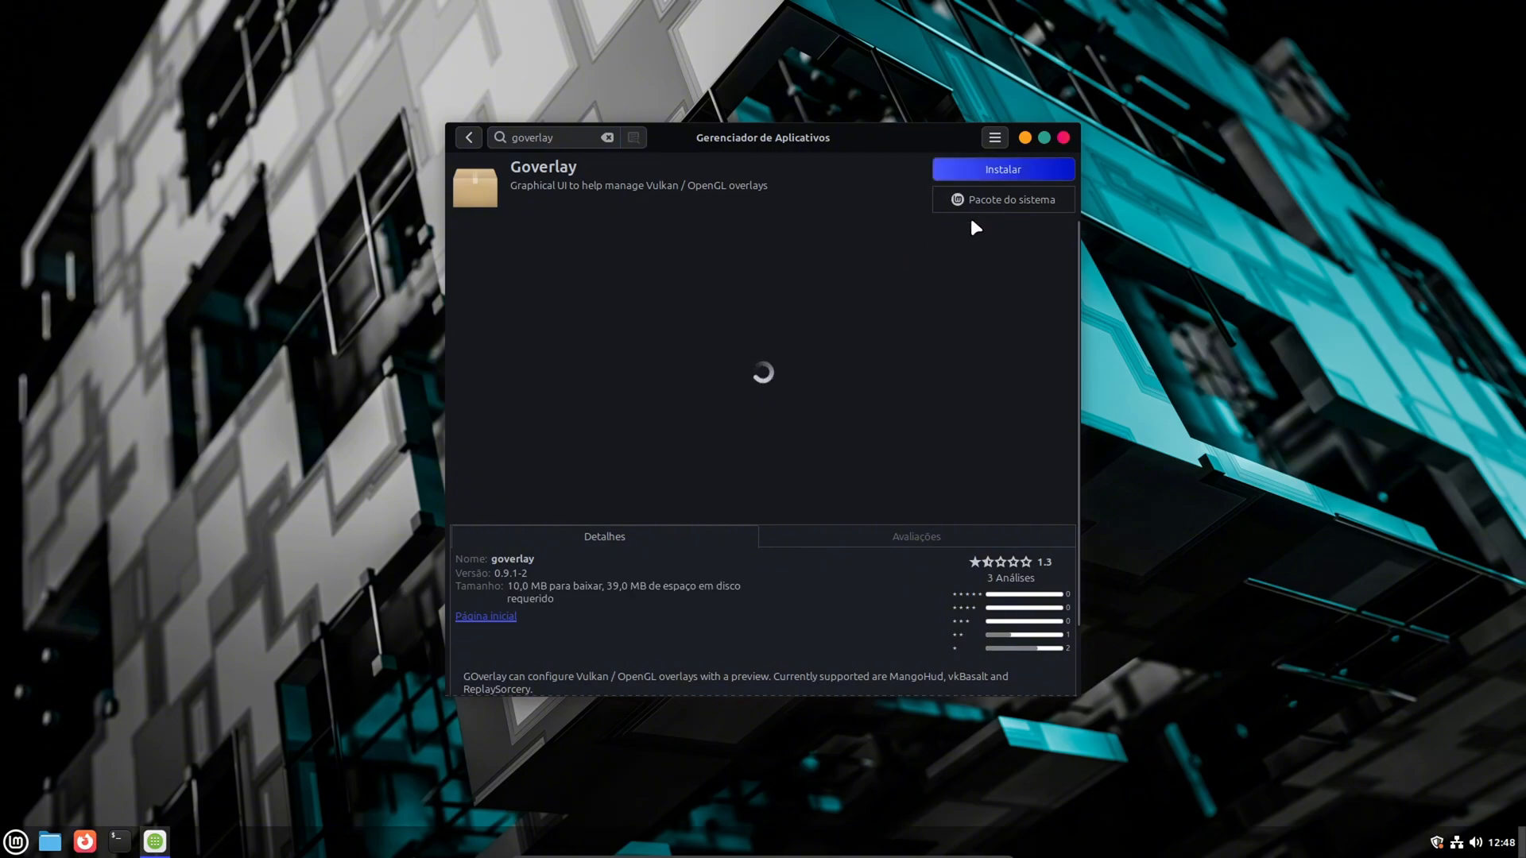
- Install the Goverlay system package, authenticating with the account password
left_click(990, 170)
left_click(899, 554)
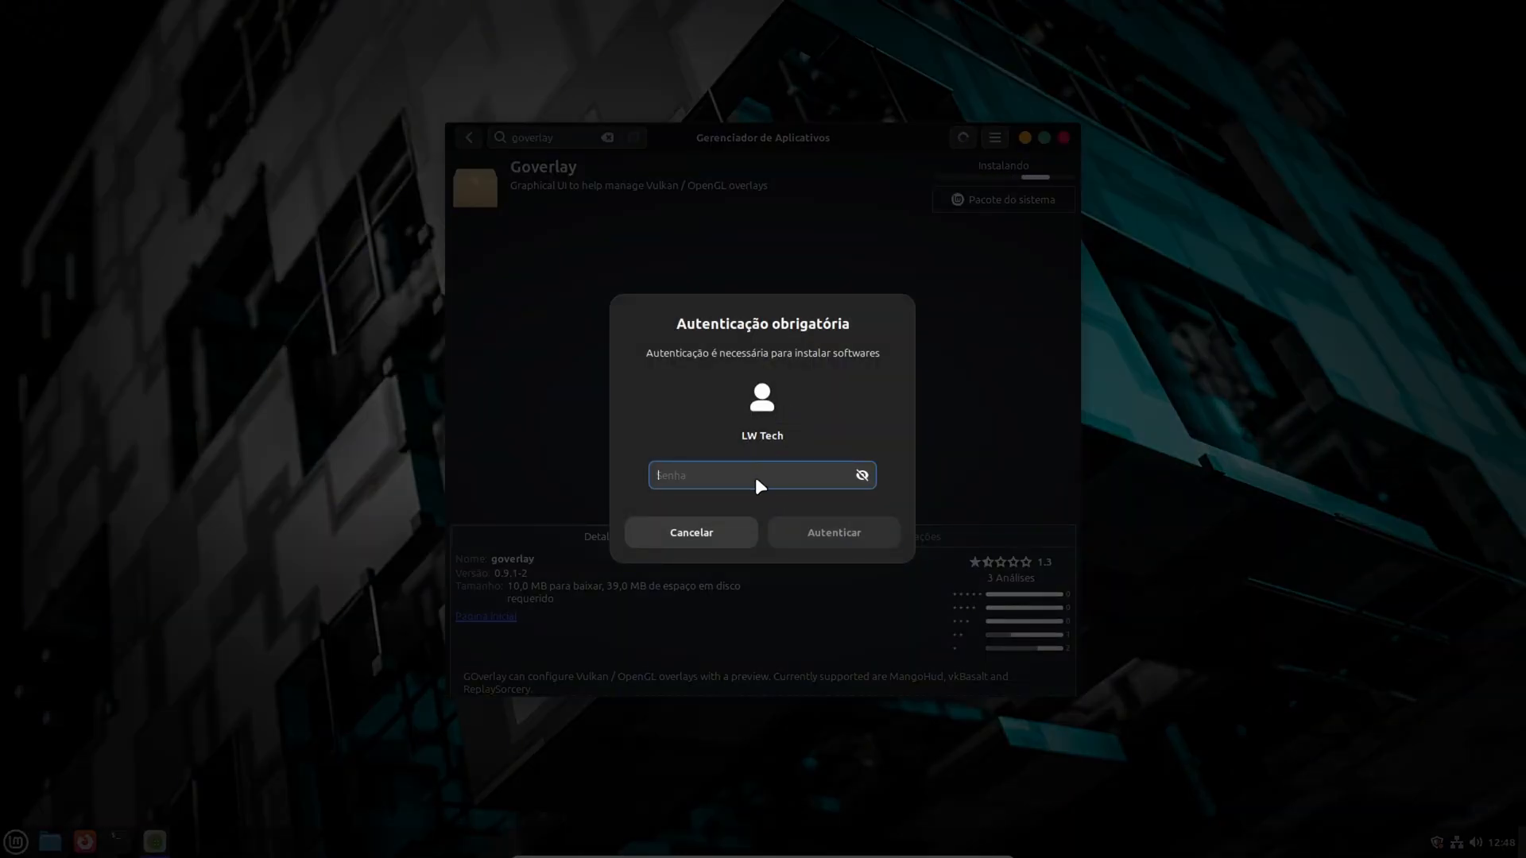
type("****")
key("Return")
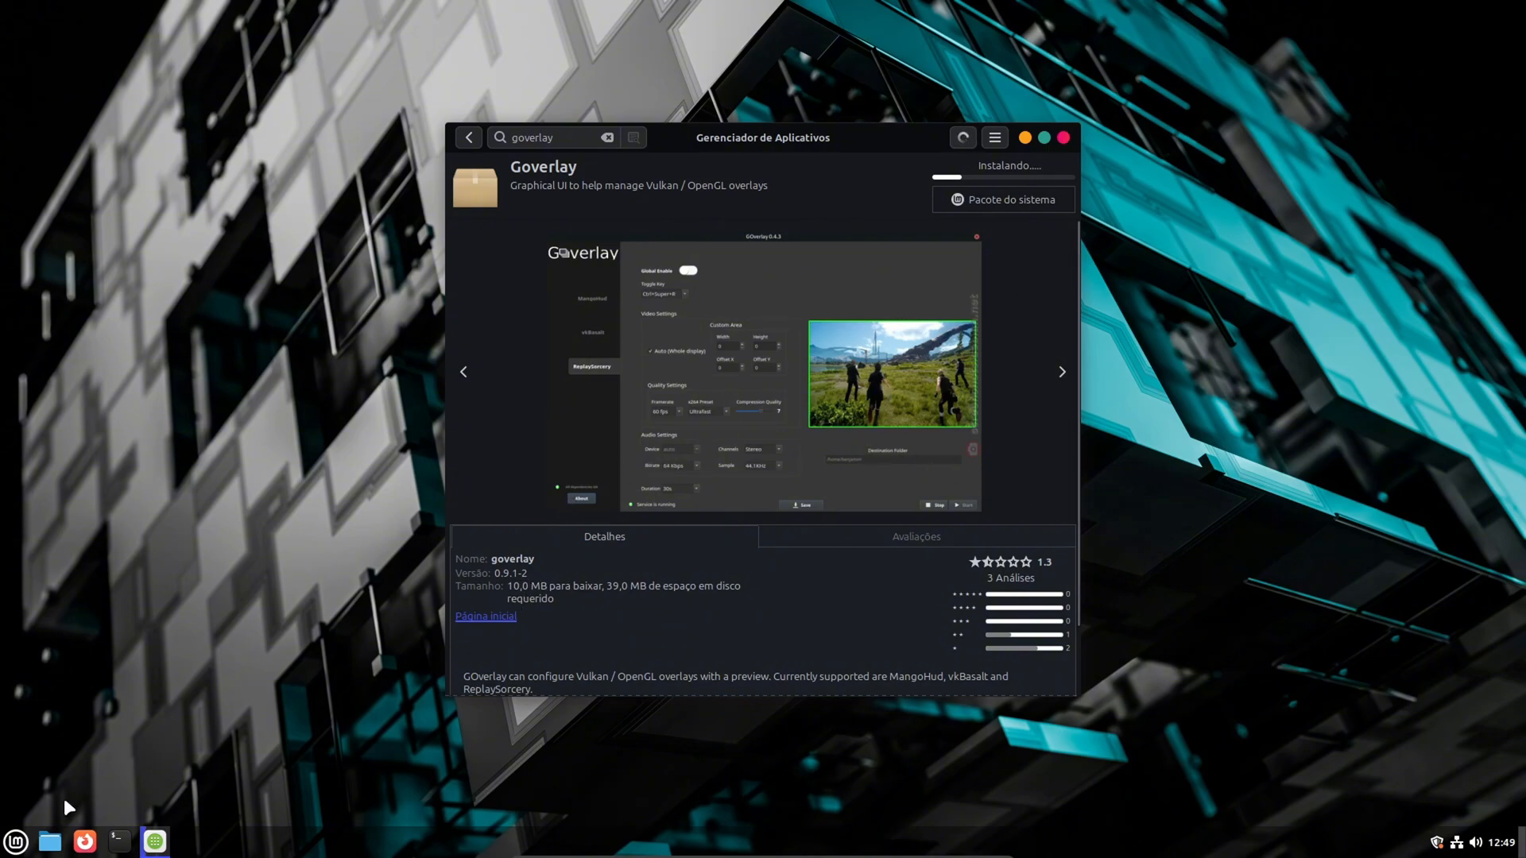
- Try to install Wine in a terminal with sudo apt install wine and the sudo password, then force the terminal closed
left_click(16, 841)
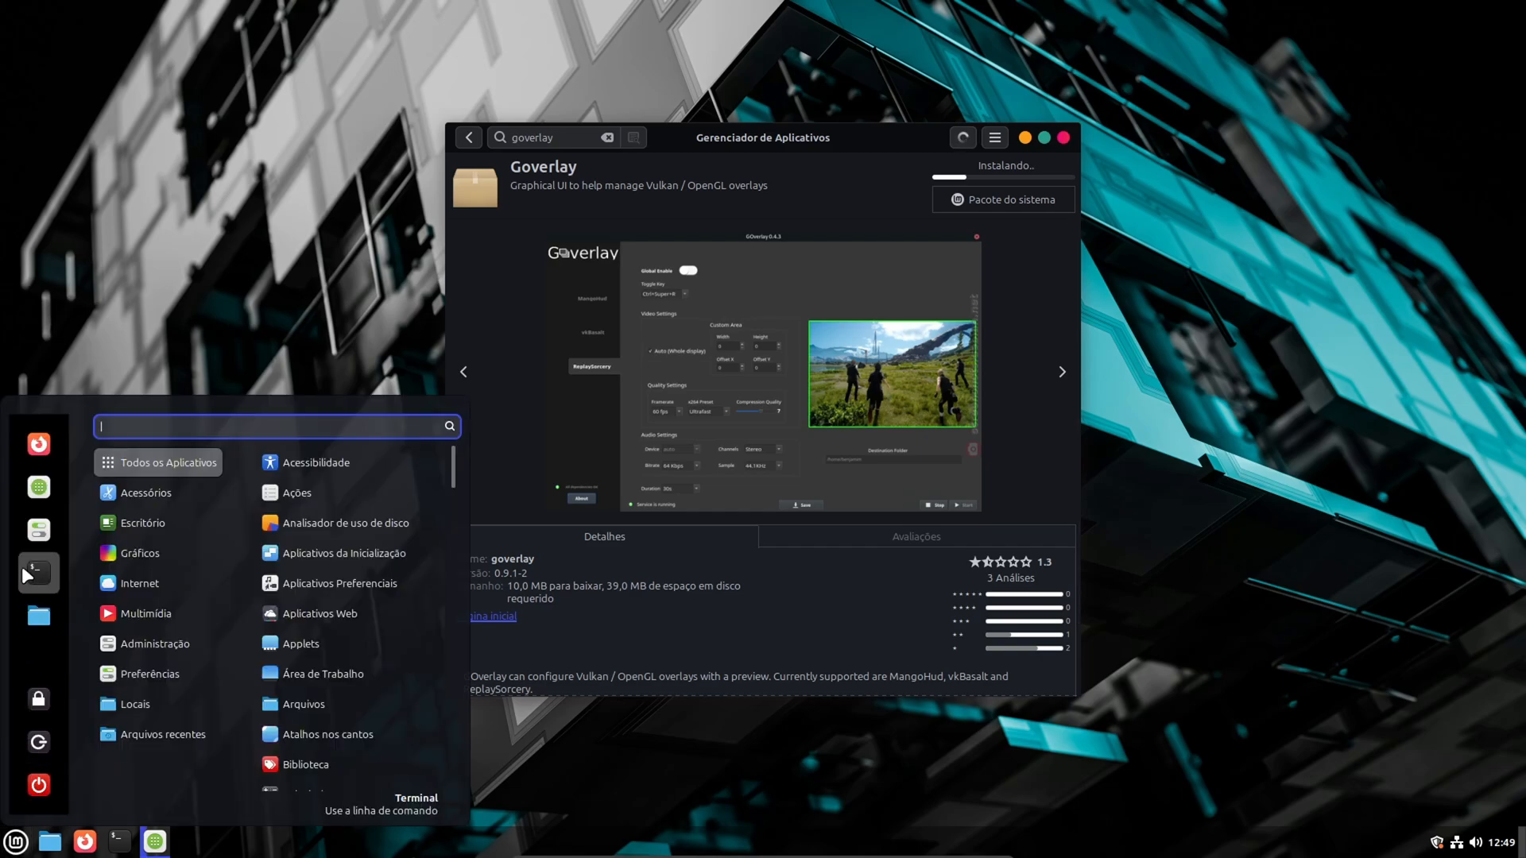
left_click(23, 568)
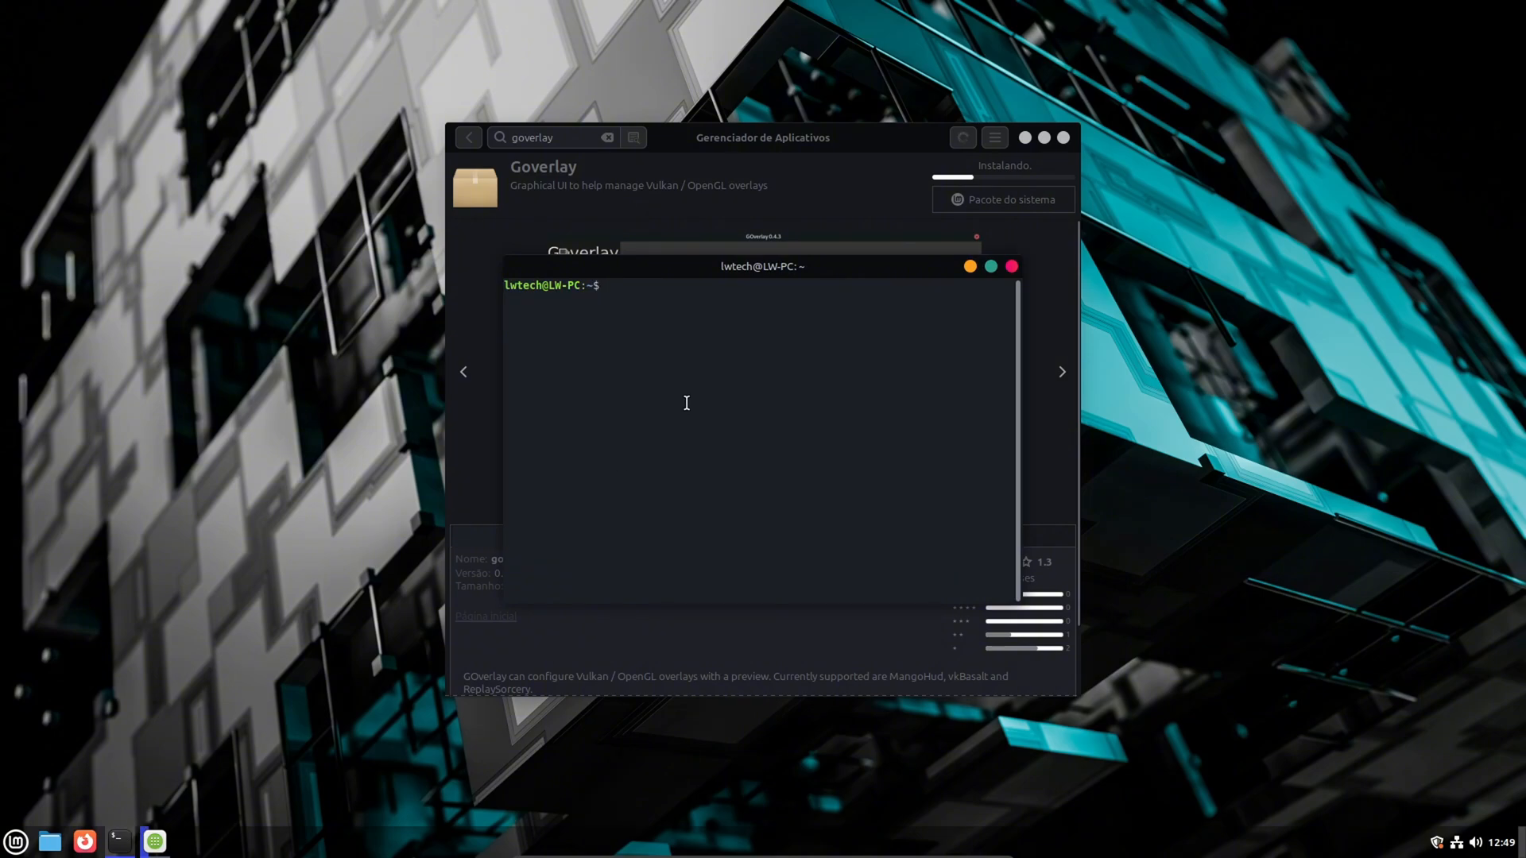
type("sudo")
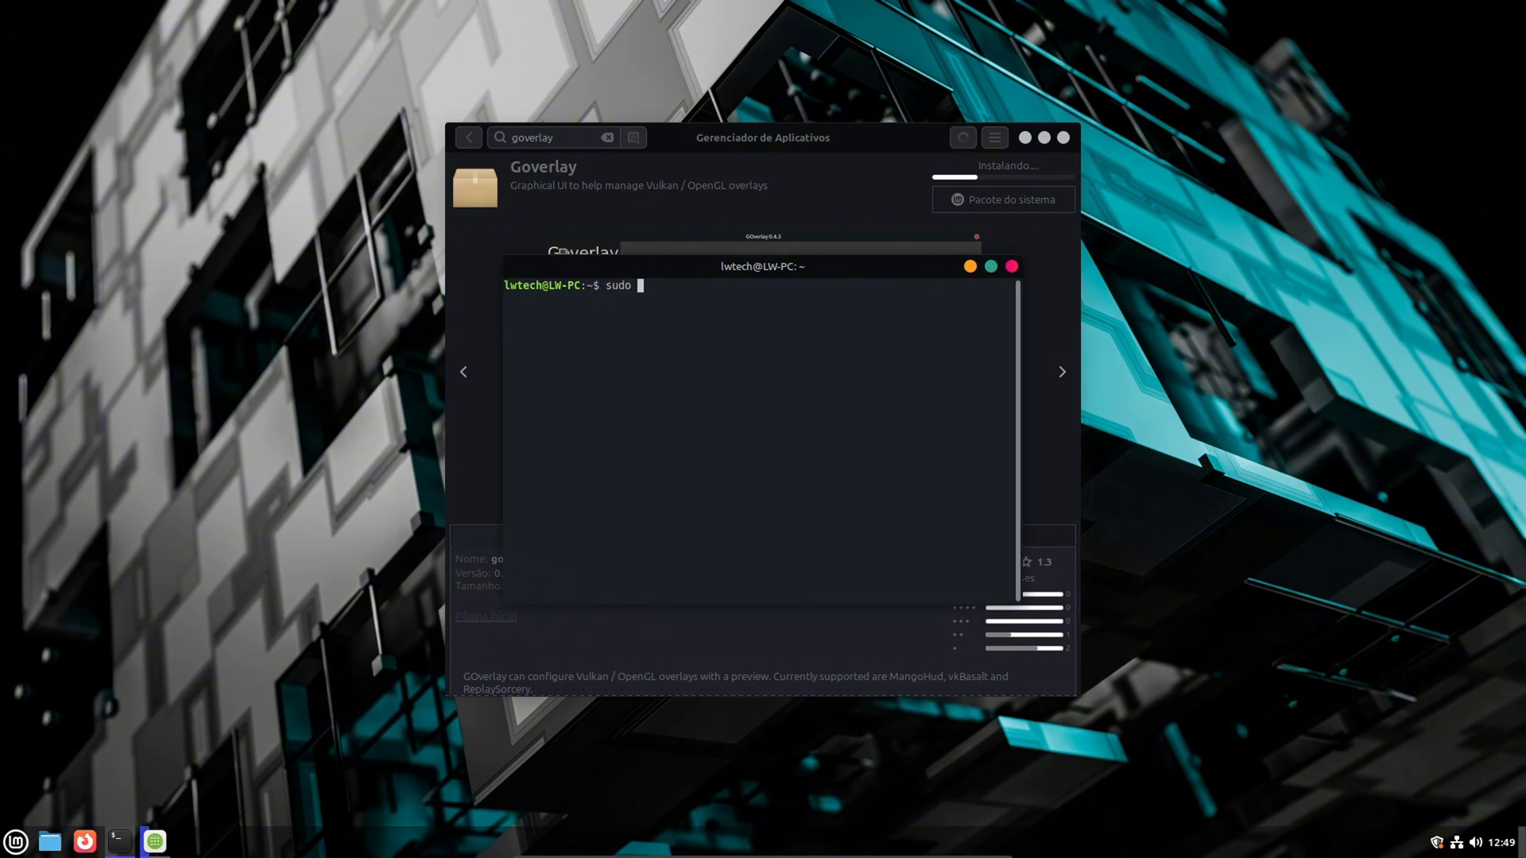
type(" apt install wine")
key("Return")
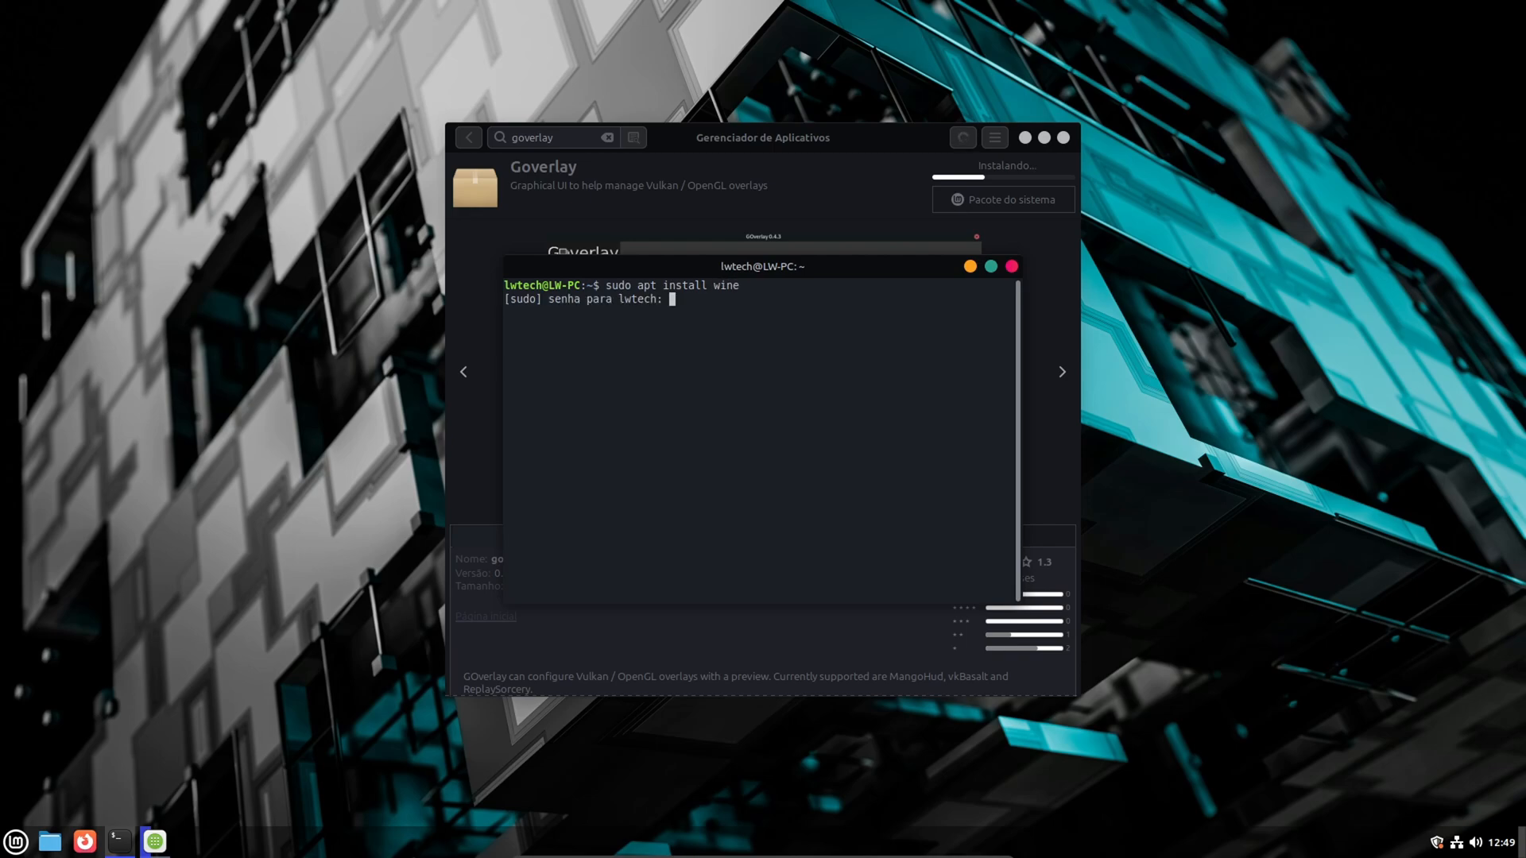
type("****")
key("Return")
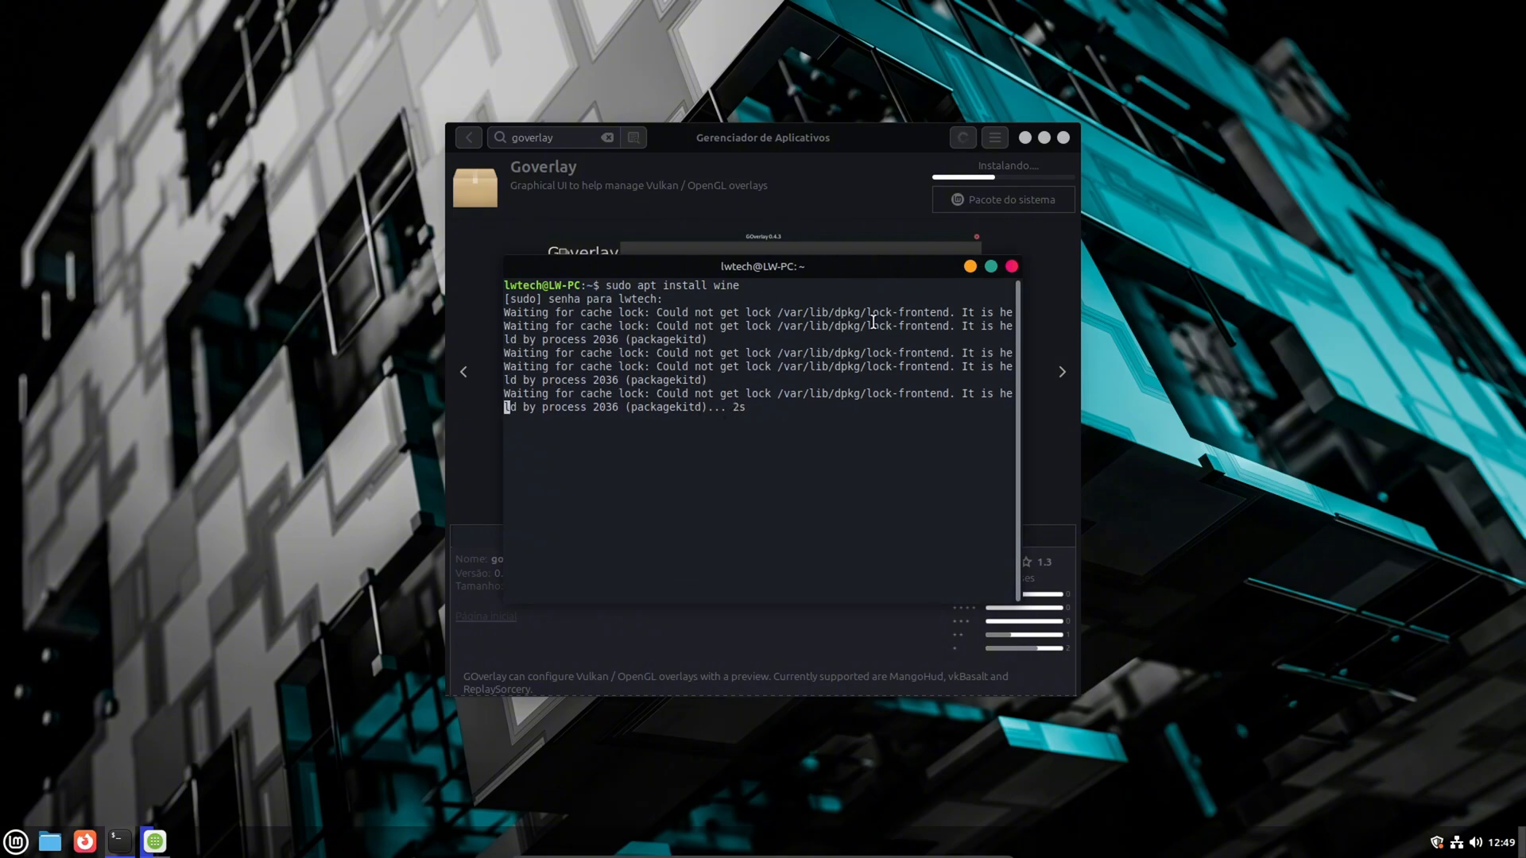
left_click(1012, 267)
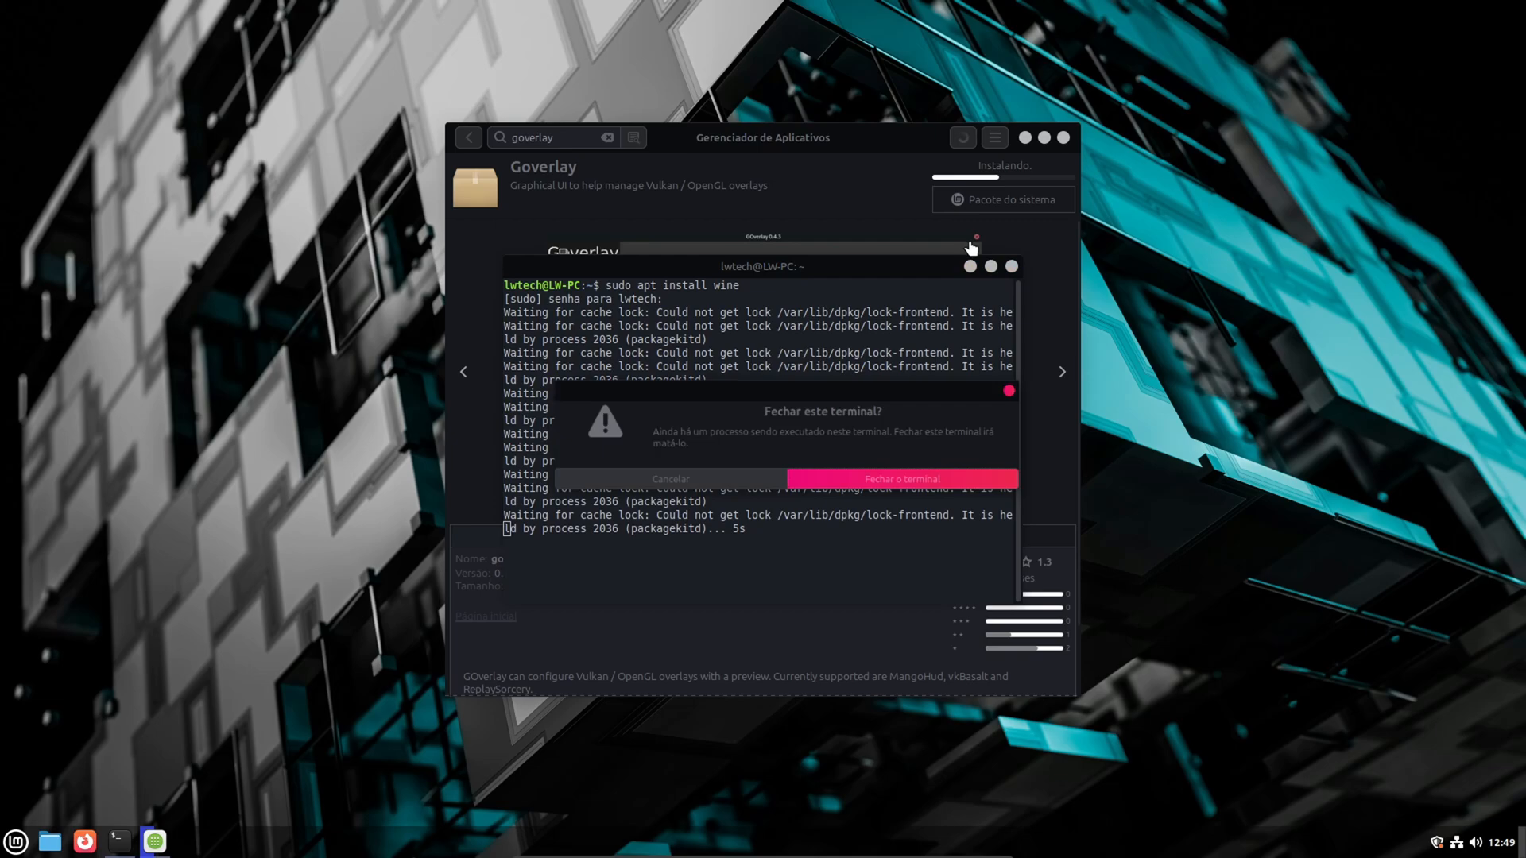
left_click(852, 502)
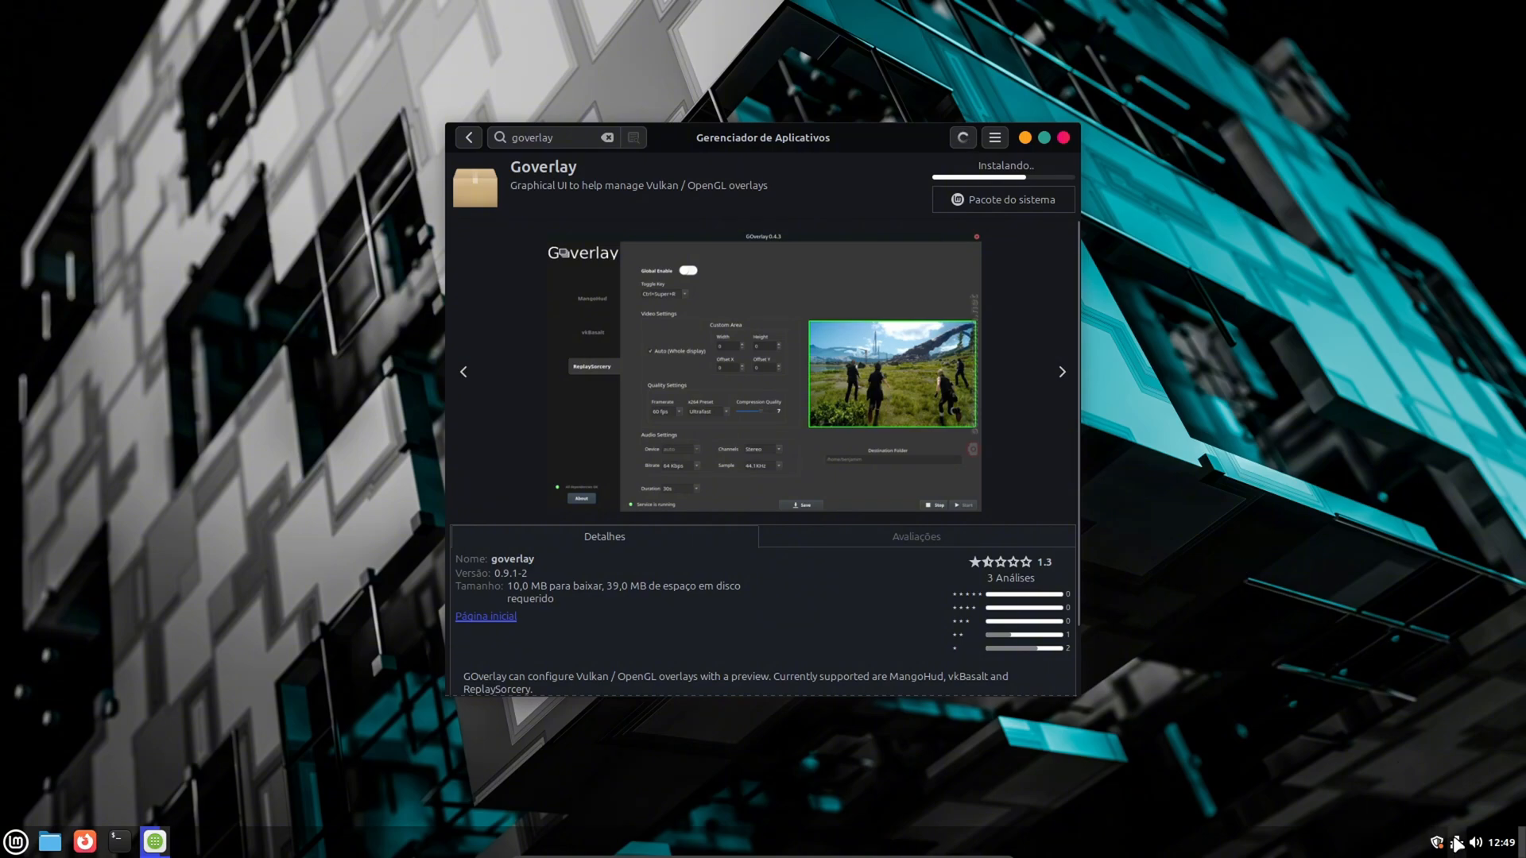
left_click(1473, 844)
left_click(1472, 844)
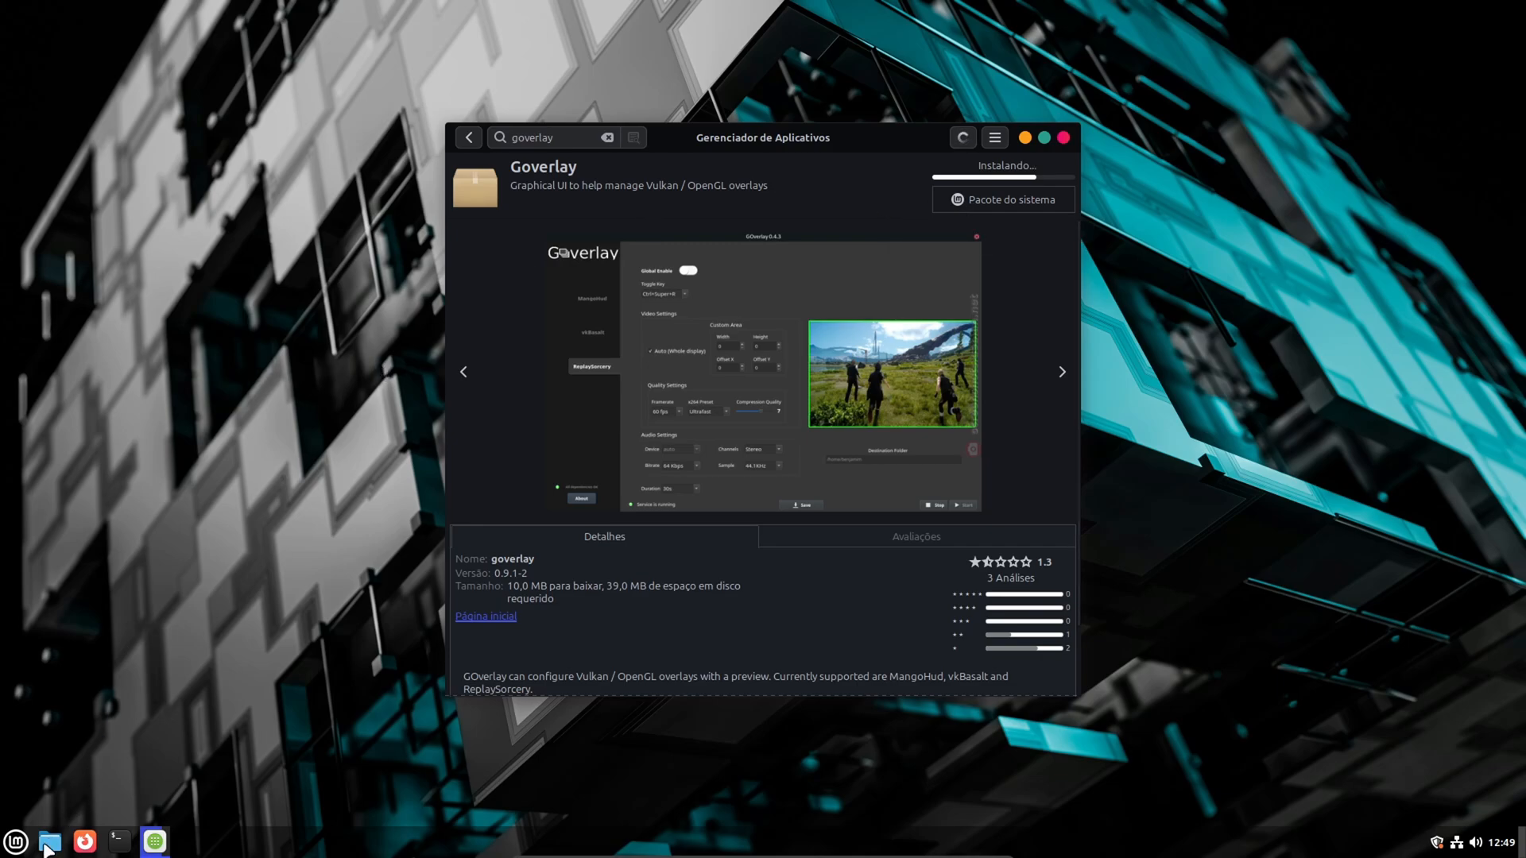
left_click(16, 844)
left_click(16, 844)
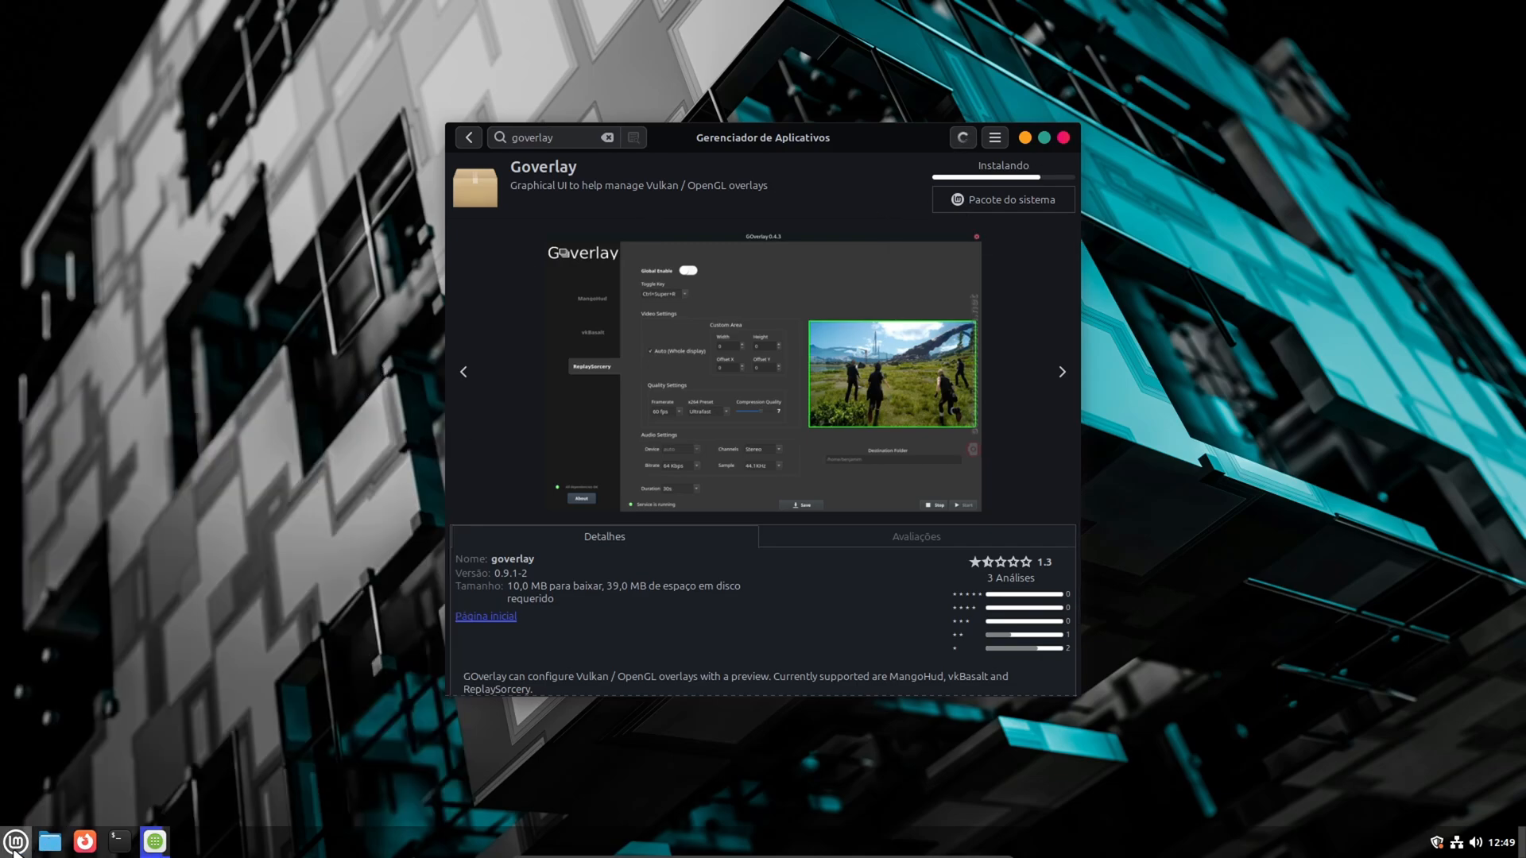
left_click(16, 844)
left_click(16, 847)
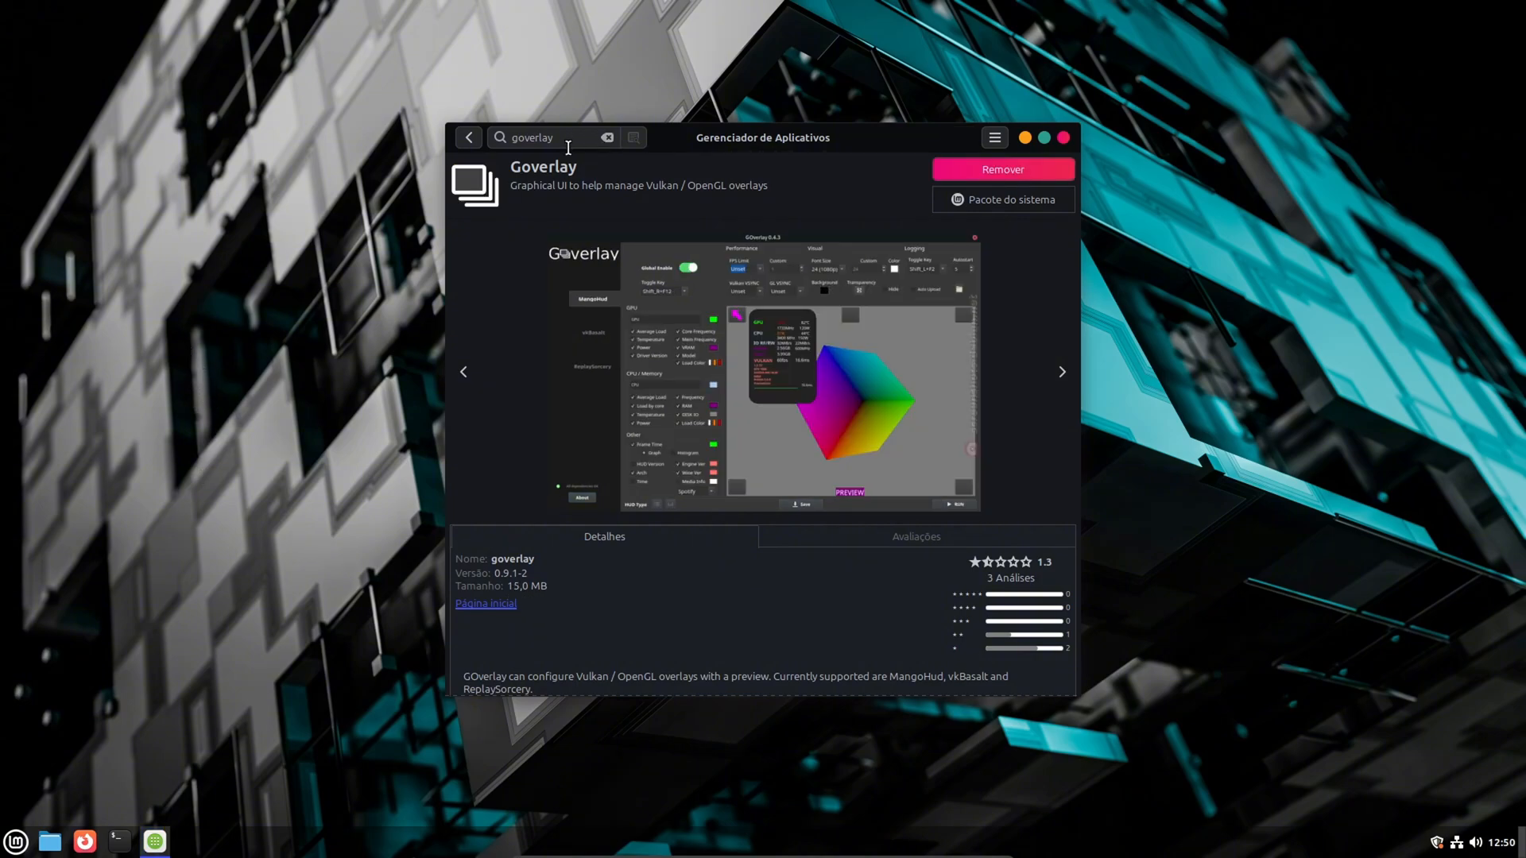
- Clear the goverlay search, leave the package page and minimize the Software Manager
left_click(608, 138)
left_click(477, 141)
left_click(1025, 138)
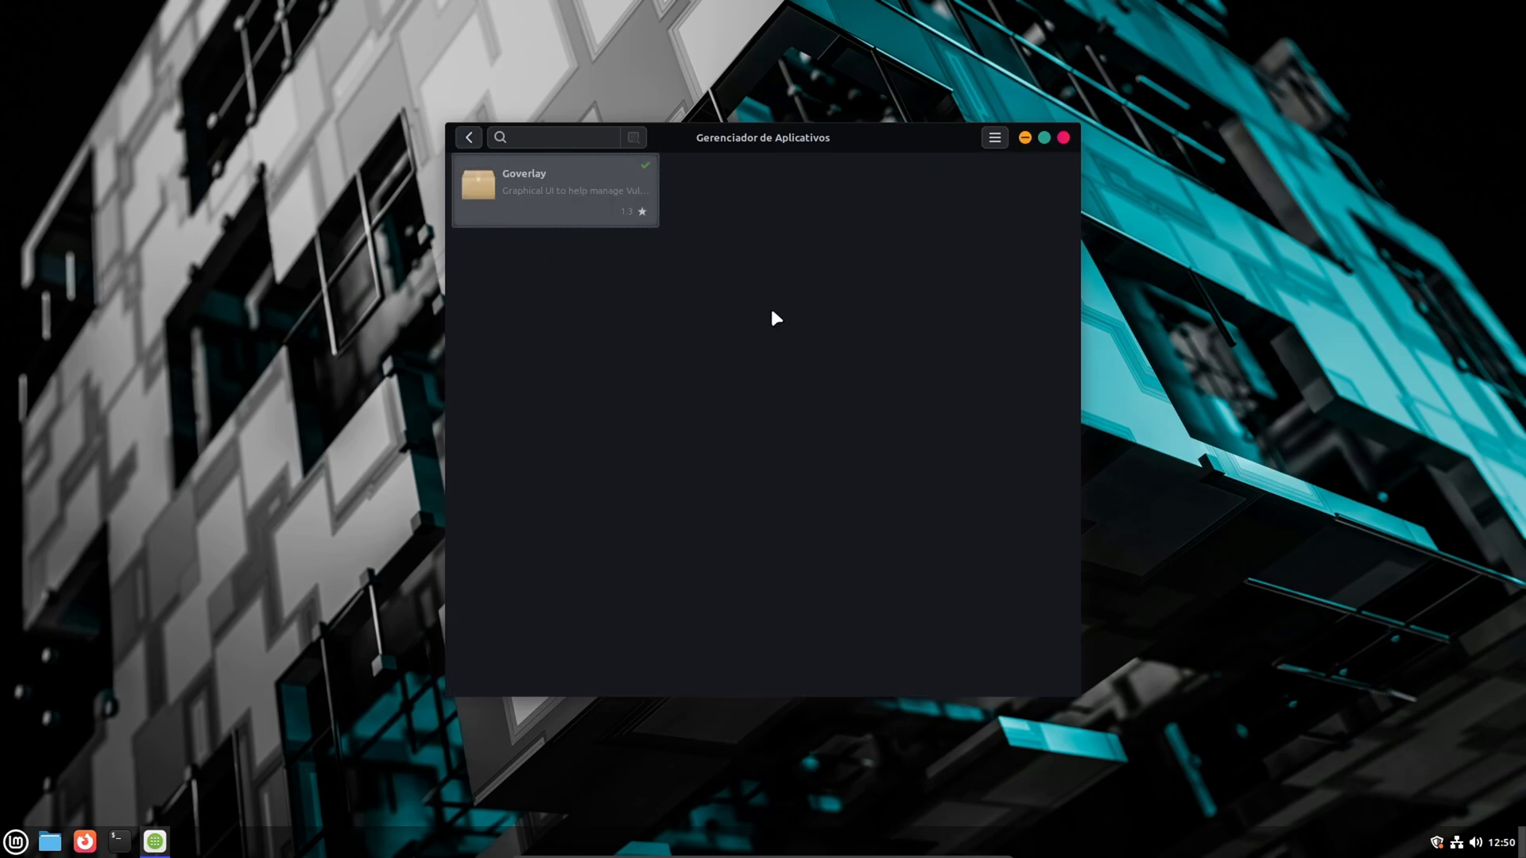
- Install Steam from a terminal with sudo apt install steam, entering the sudo password and accepting the installation with S
left_click(124, 847)
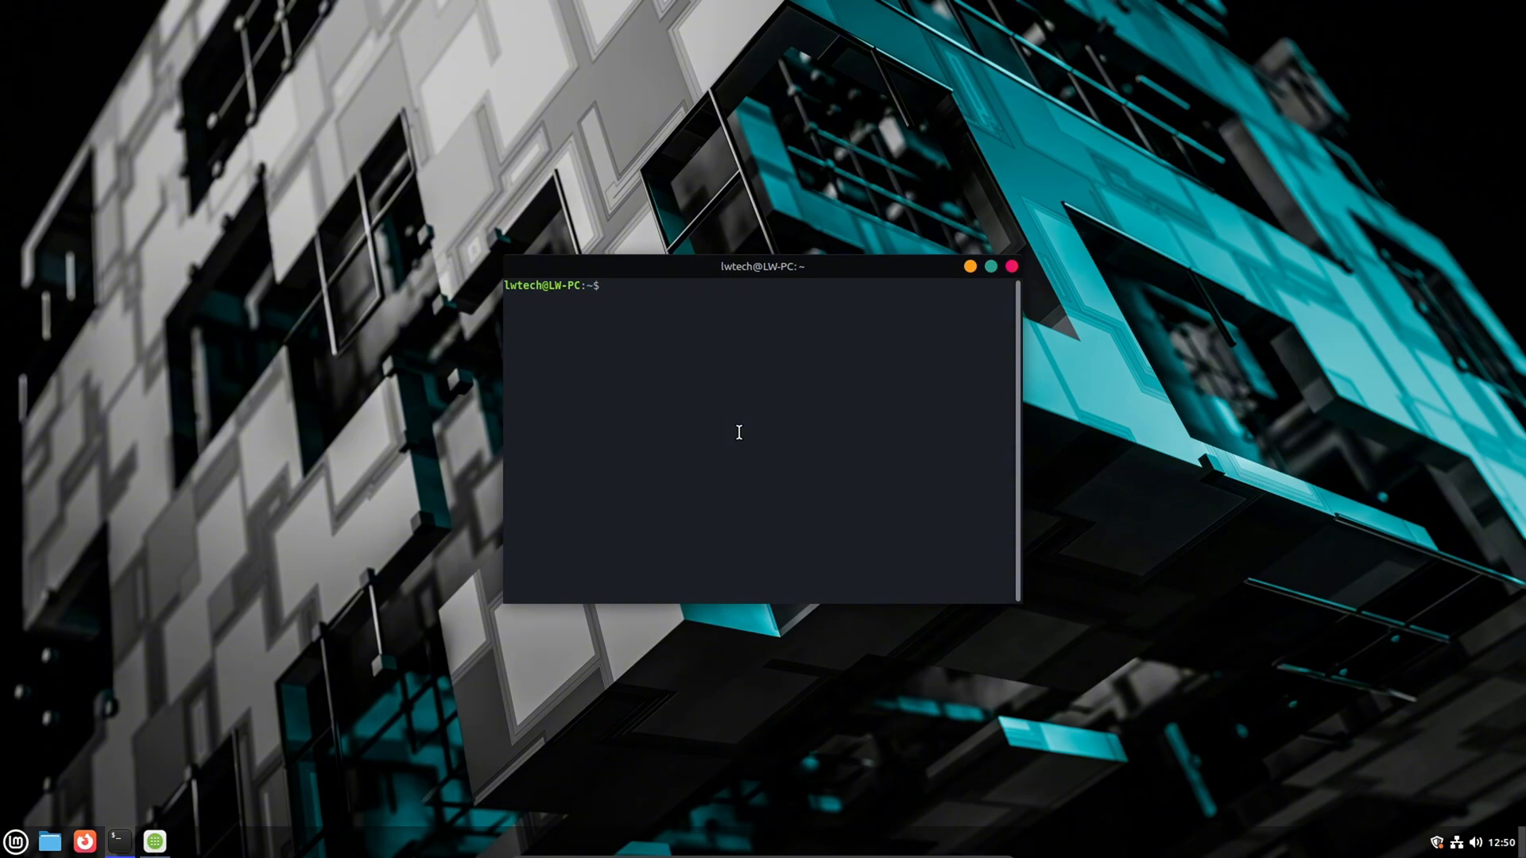
type("sudo apt install steam")
key("Return")
type("****")
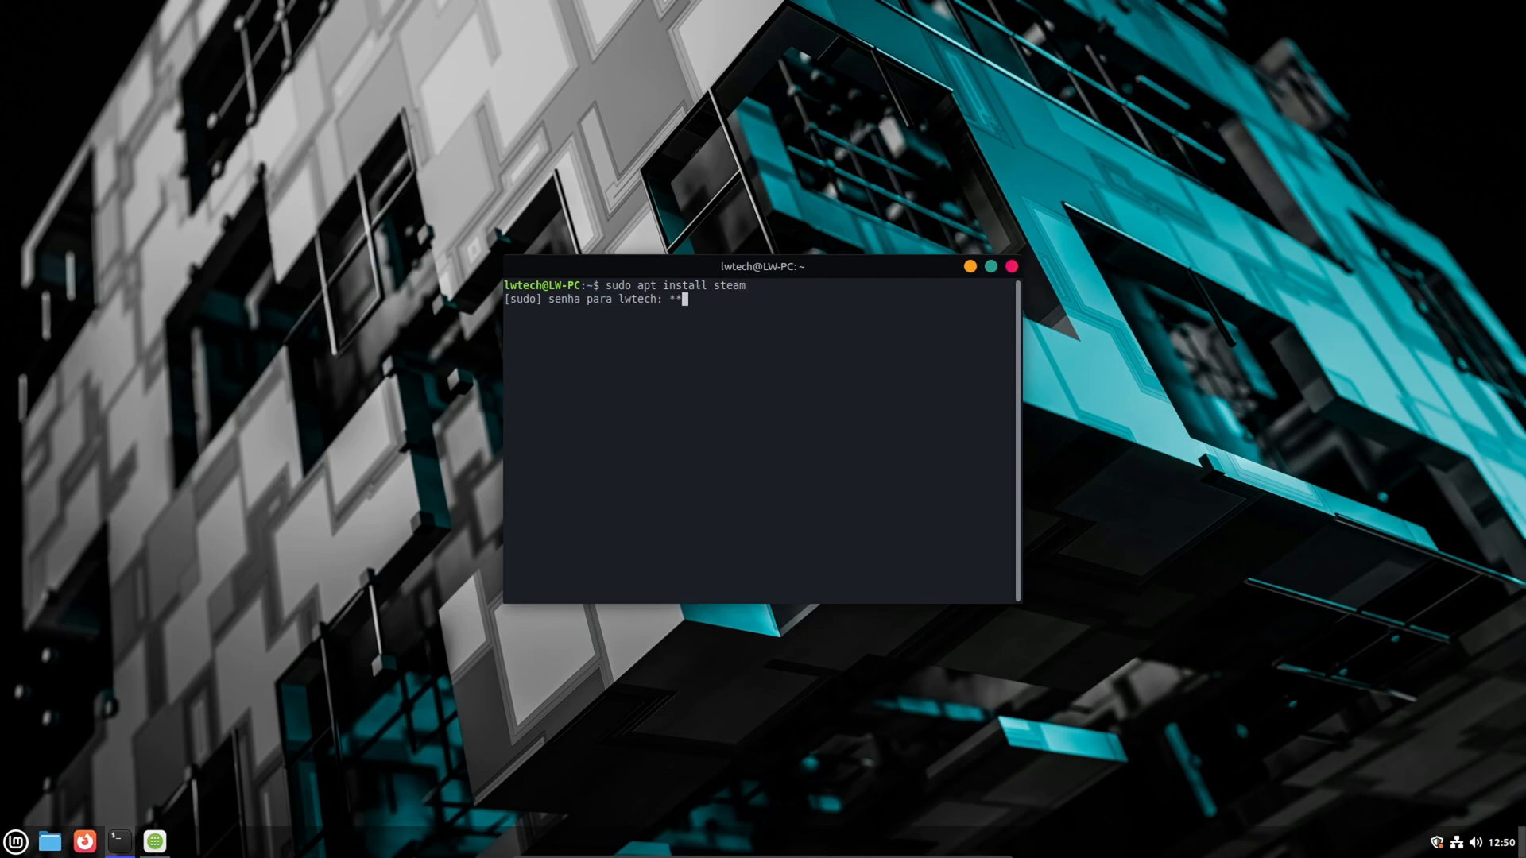
key("Return")
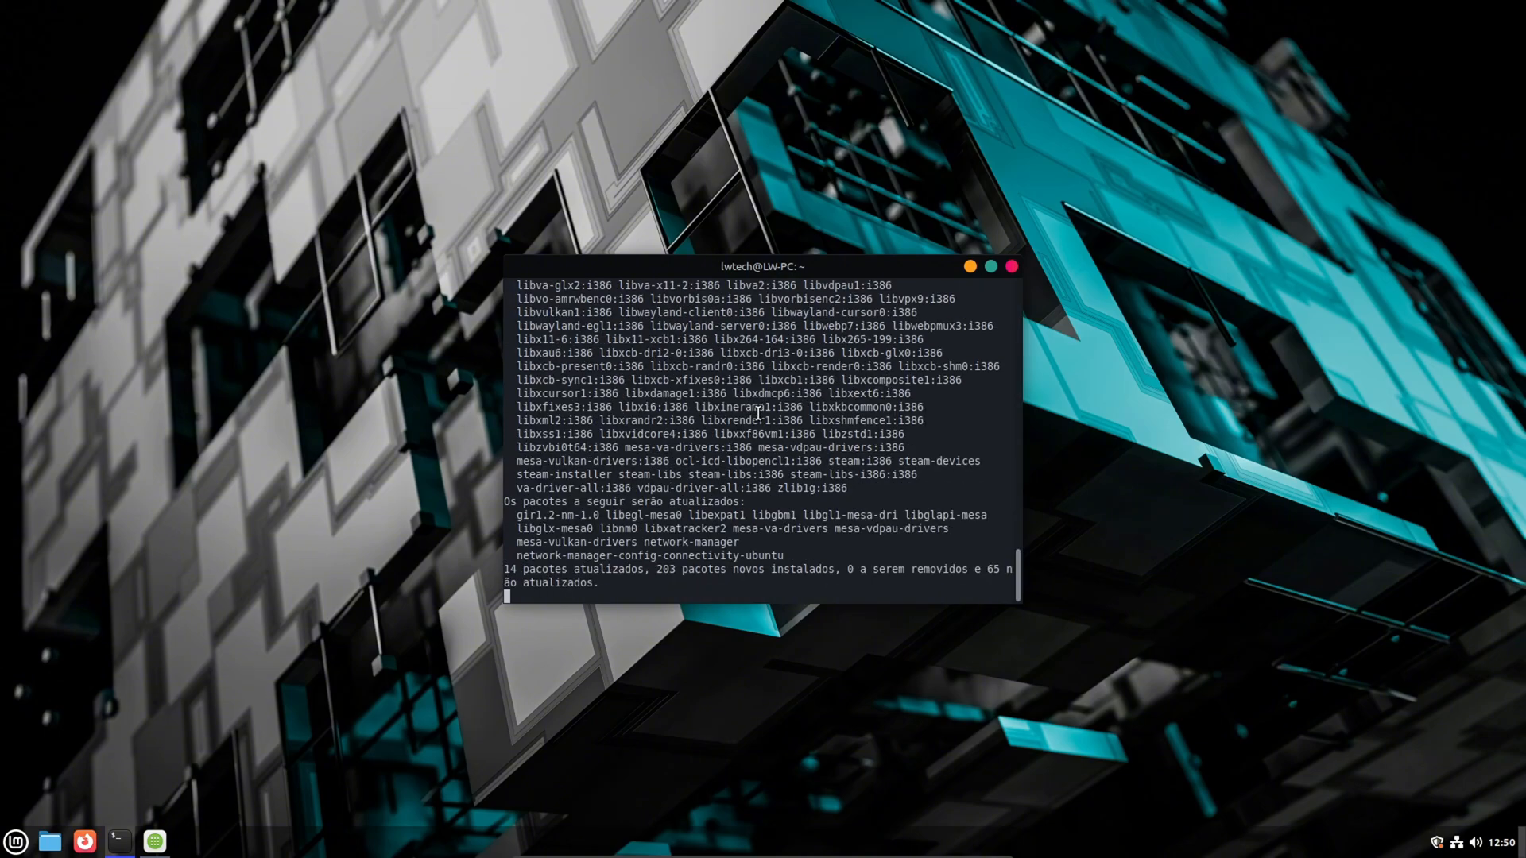
type("S")
key("Return")
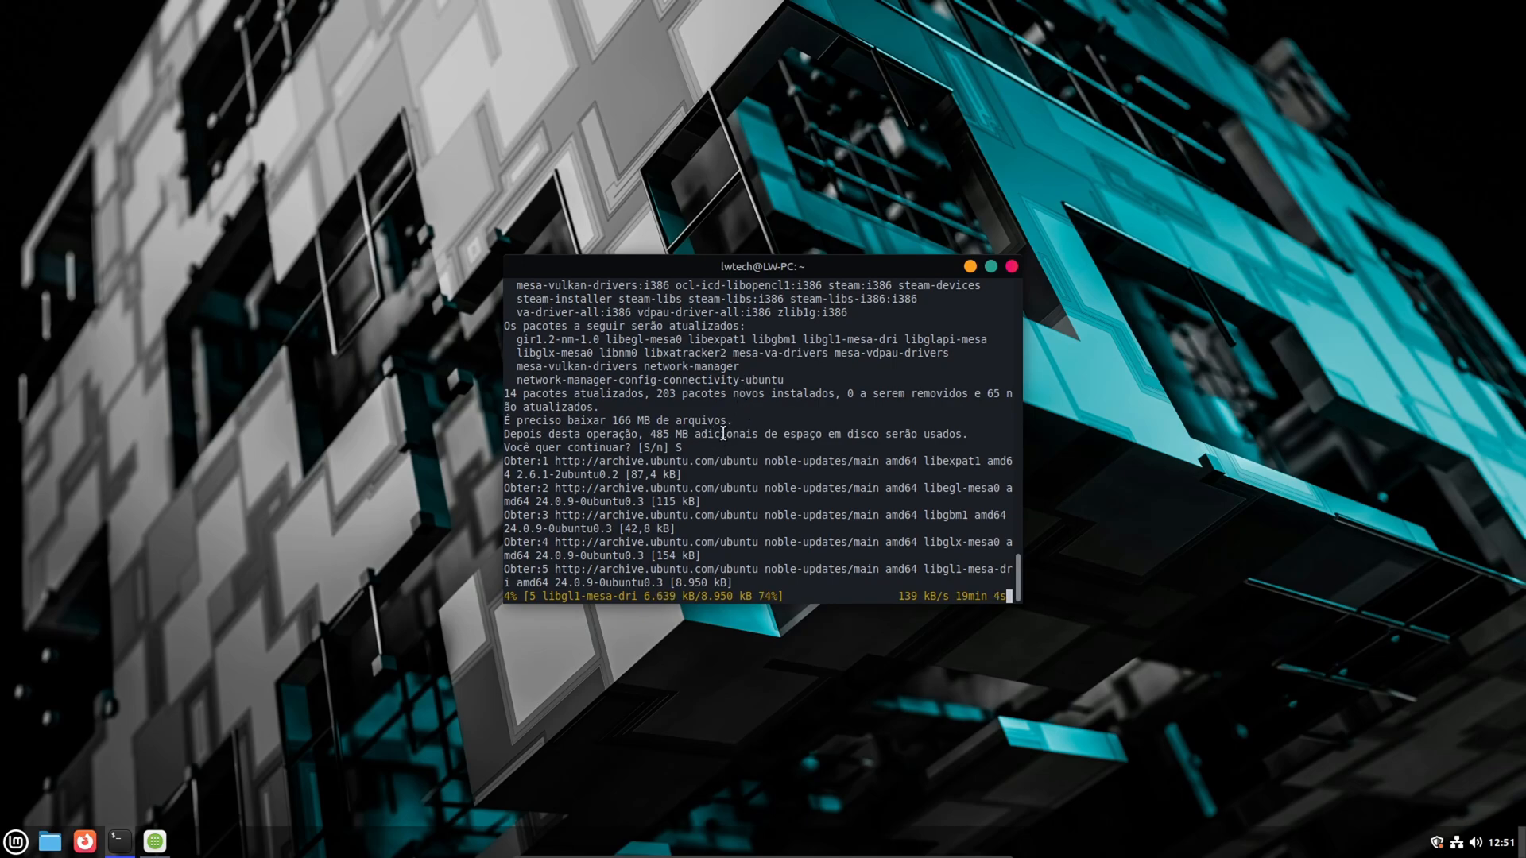
- Check the pending updates in the Update Manager, close it, and minimize the terminal running the Steam installation
left_click(1438, 843)
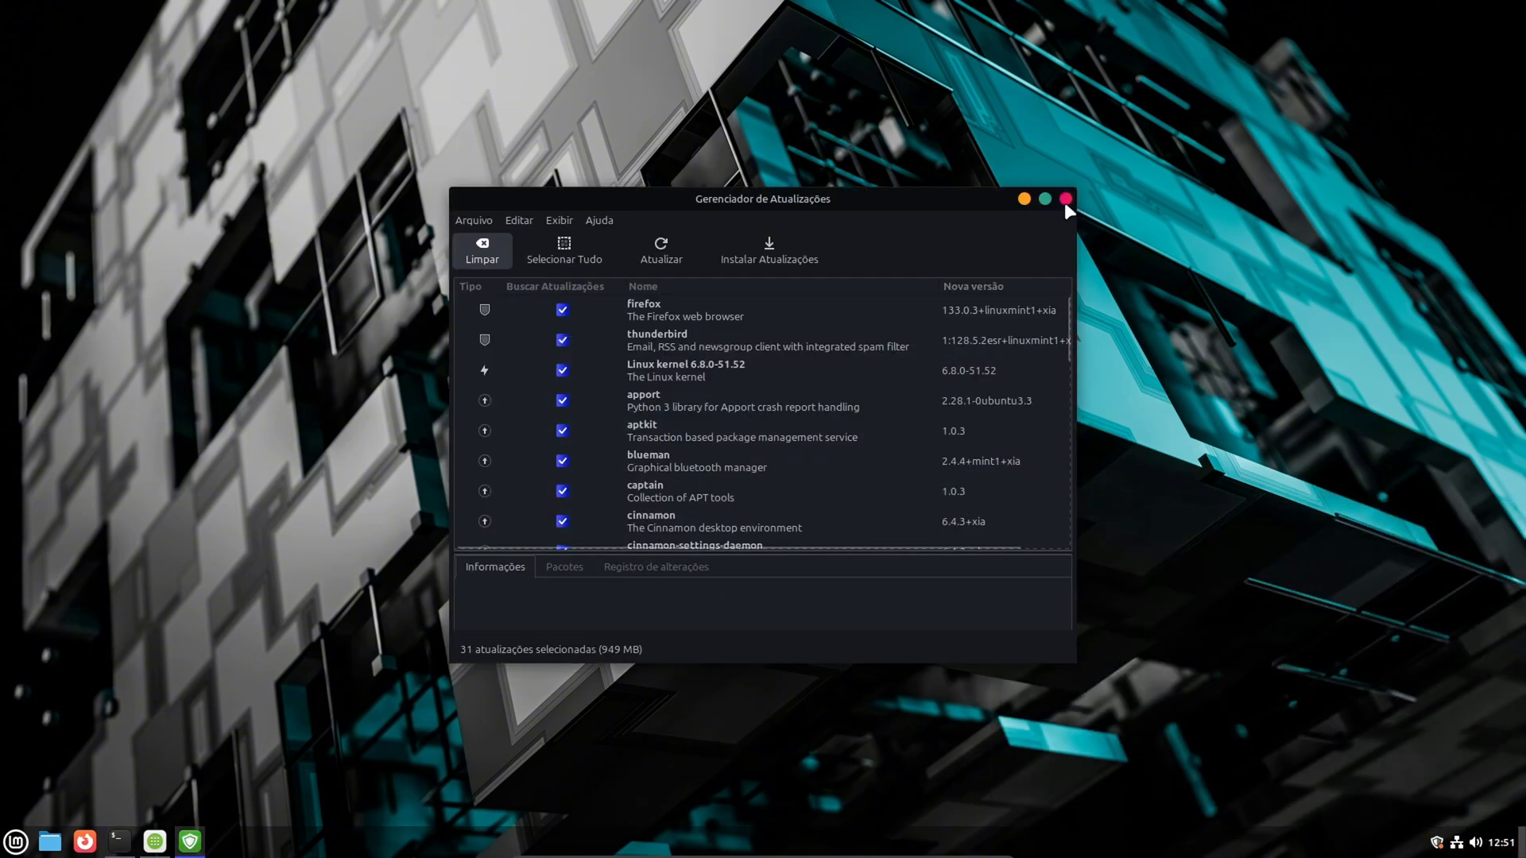
left_click(1065, 199)
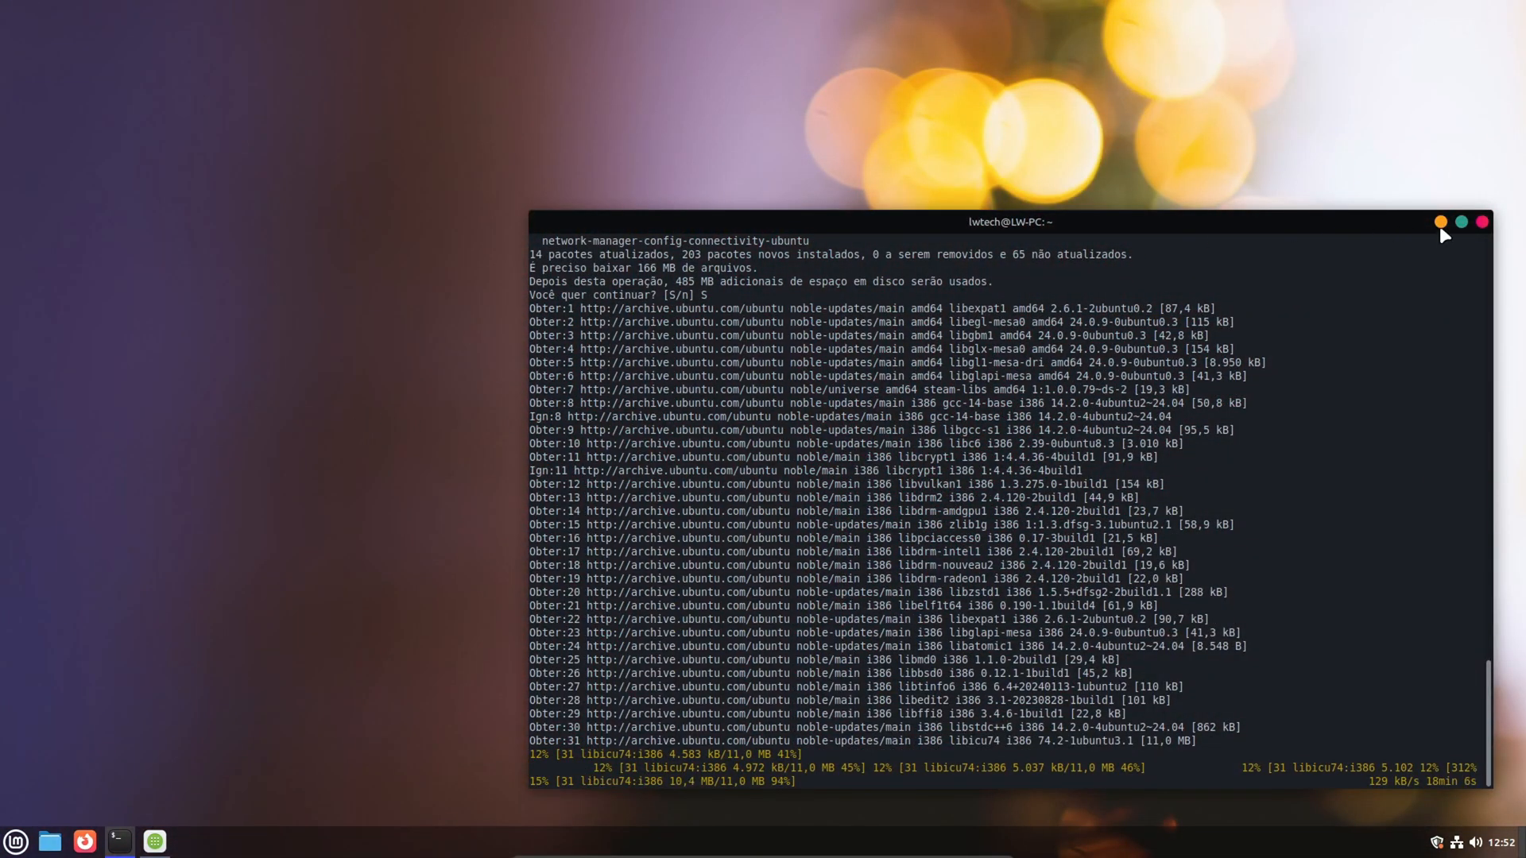
left_click(1440, 221)
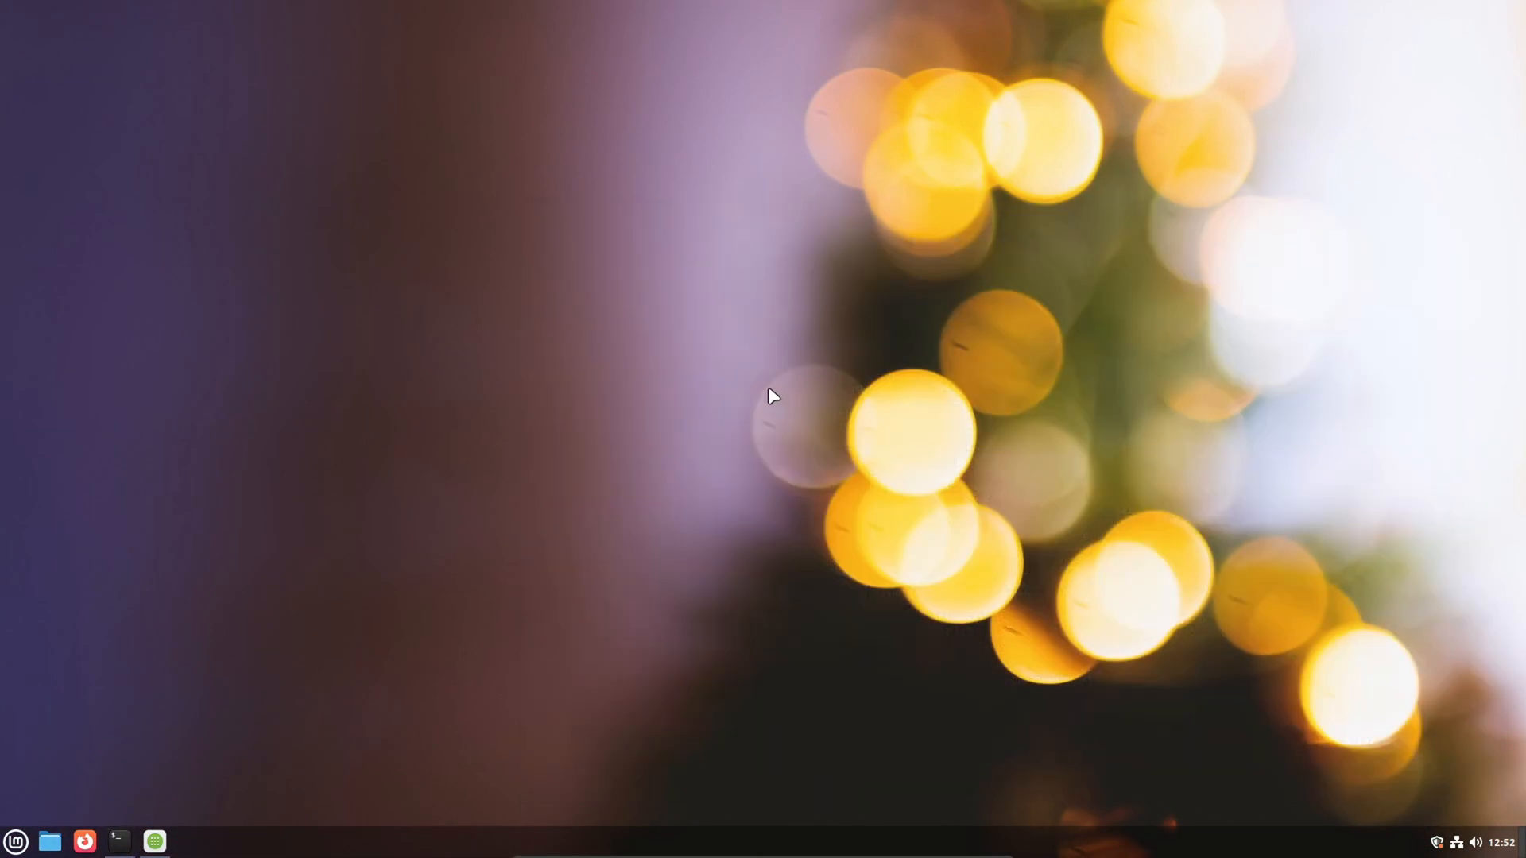
left_click(119, 841)
left_click(1440, 222)
- Open the Cinnamon Extensions manager, view the downloadable extensions, and minimize its window
left_click(16, 841)
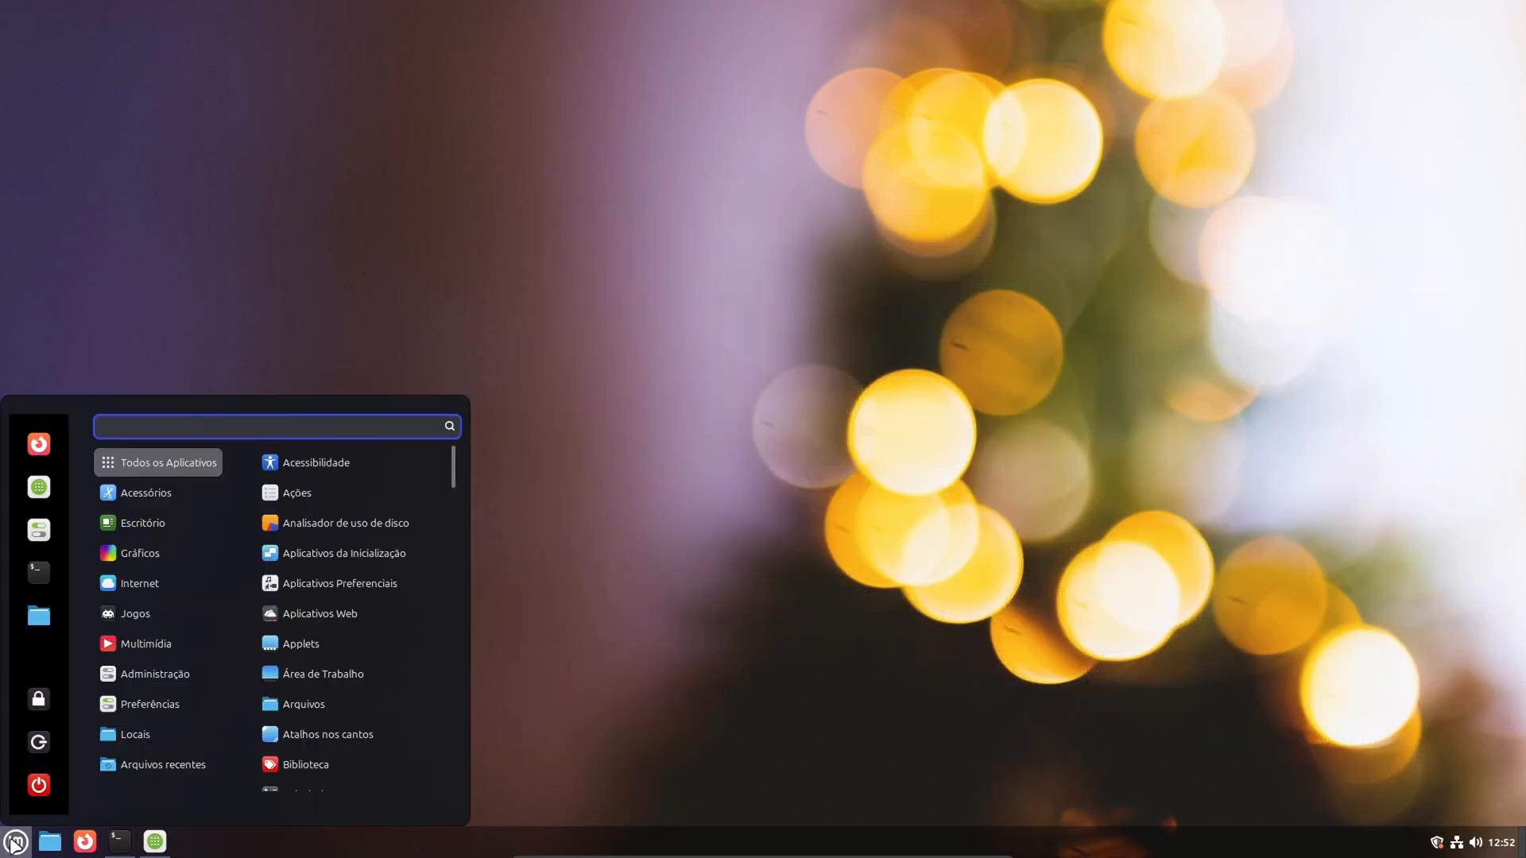
type("exten")
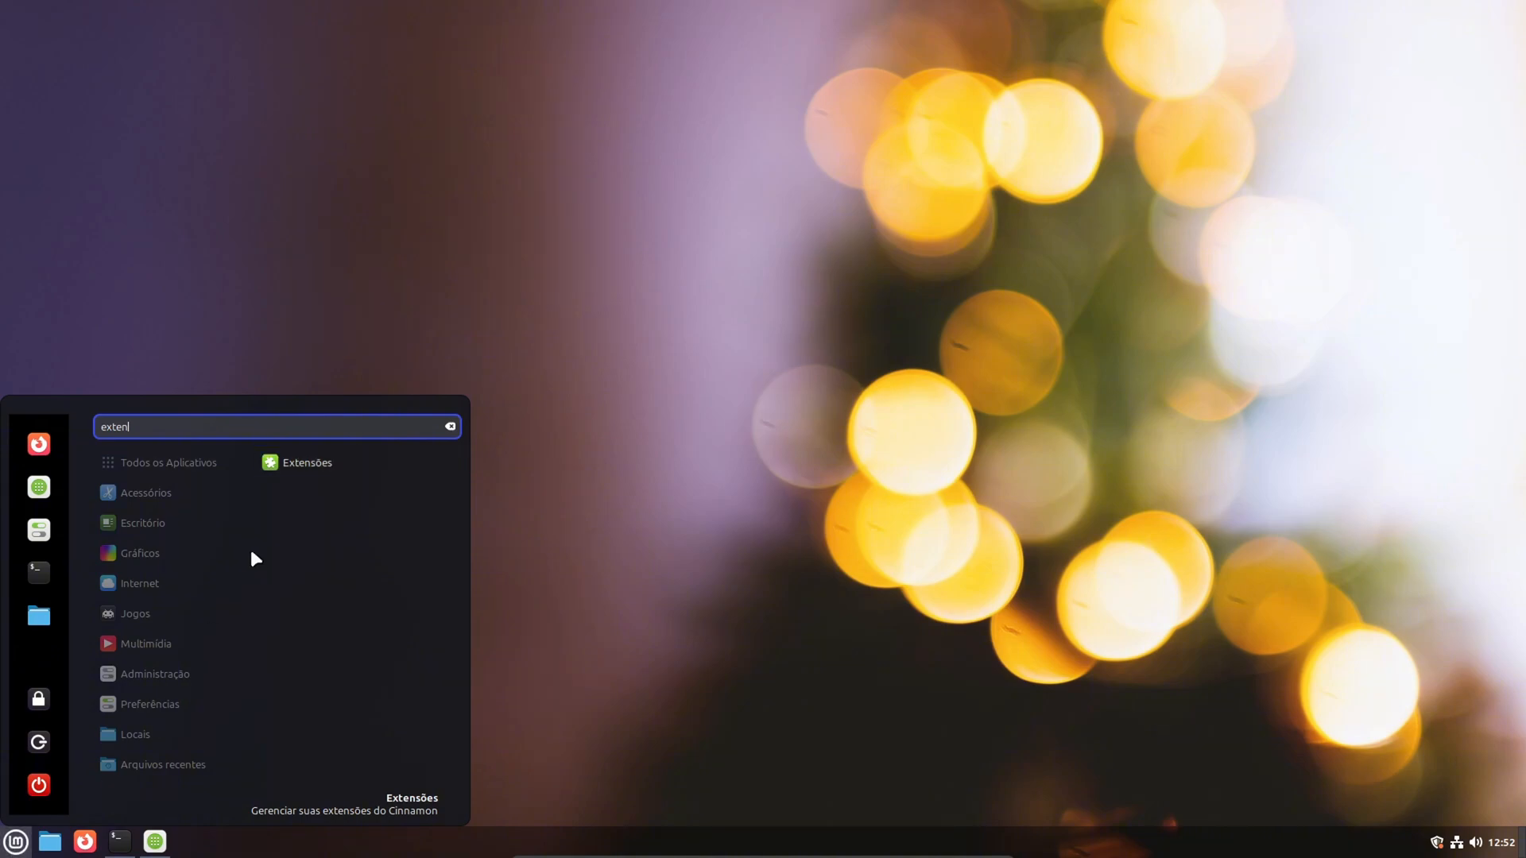
left_click(287, 465)
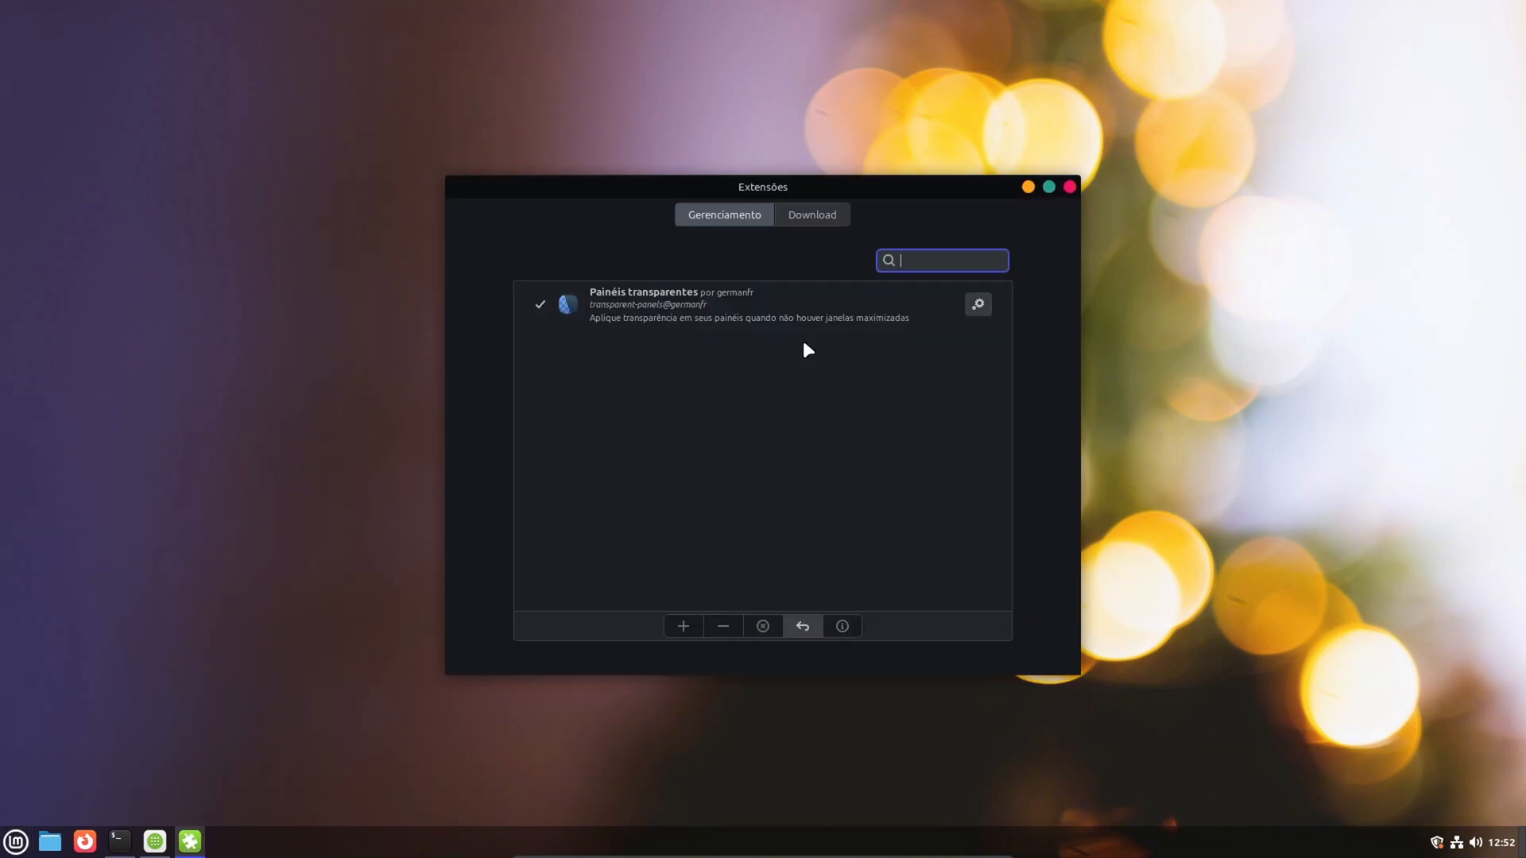
left_click(806, 220)
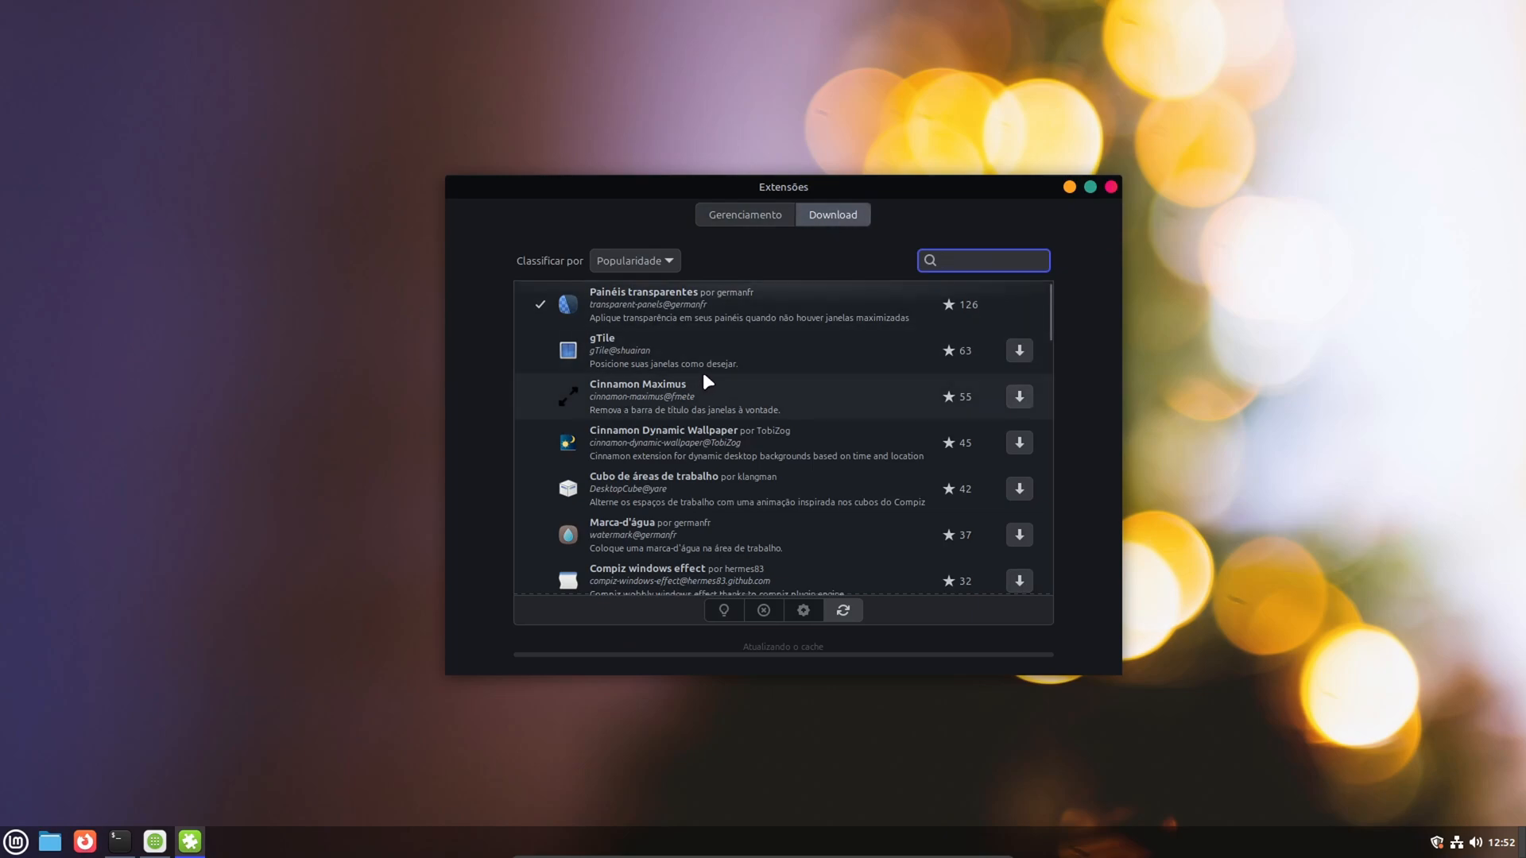
left_click(1069, 187)
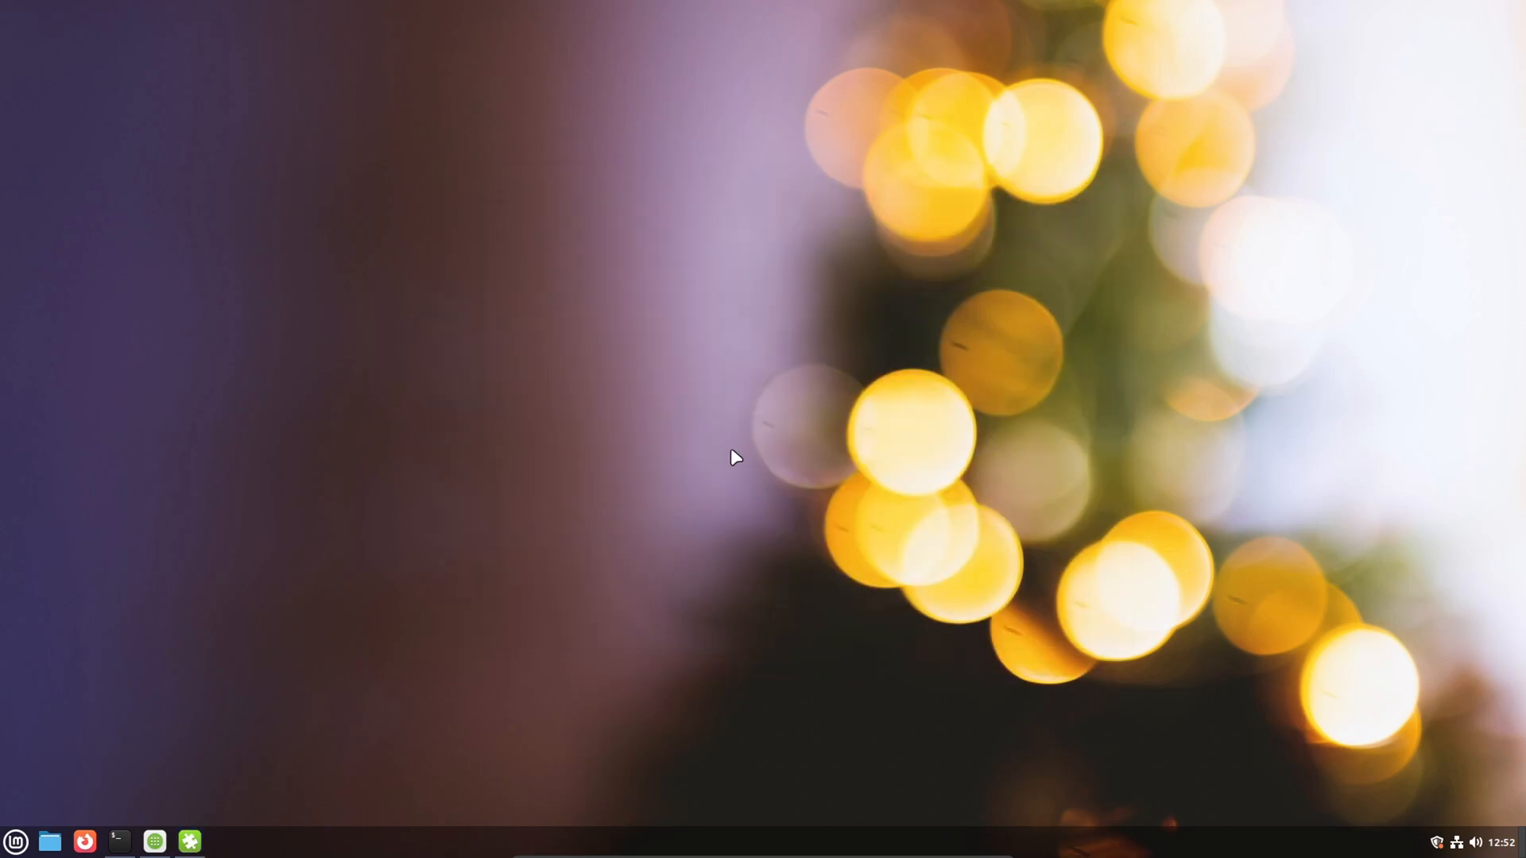
- Open the panel's Applets manager, search the downloadable applets for cpu, and install Indicador de temperatura na CPU
right_click(682, 460)
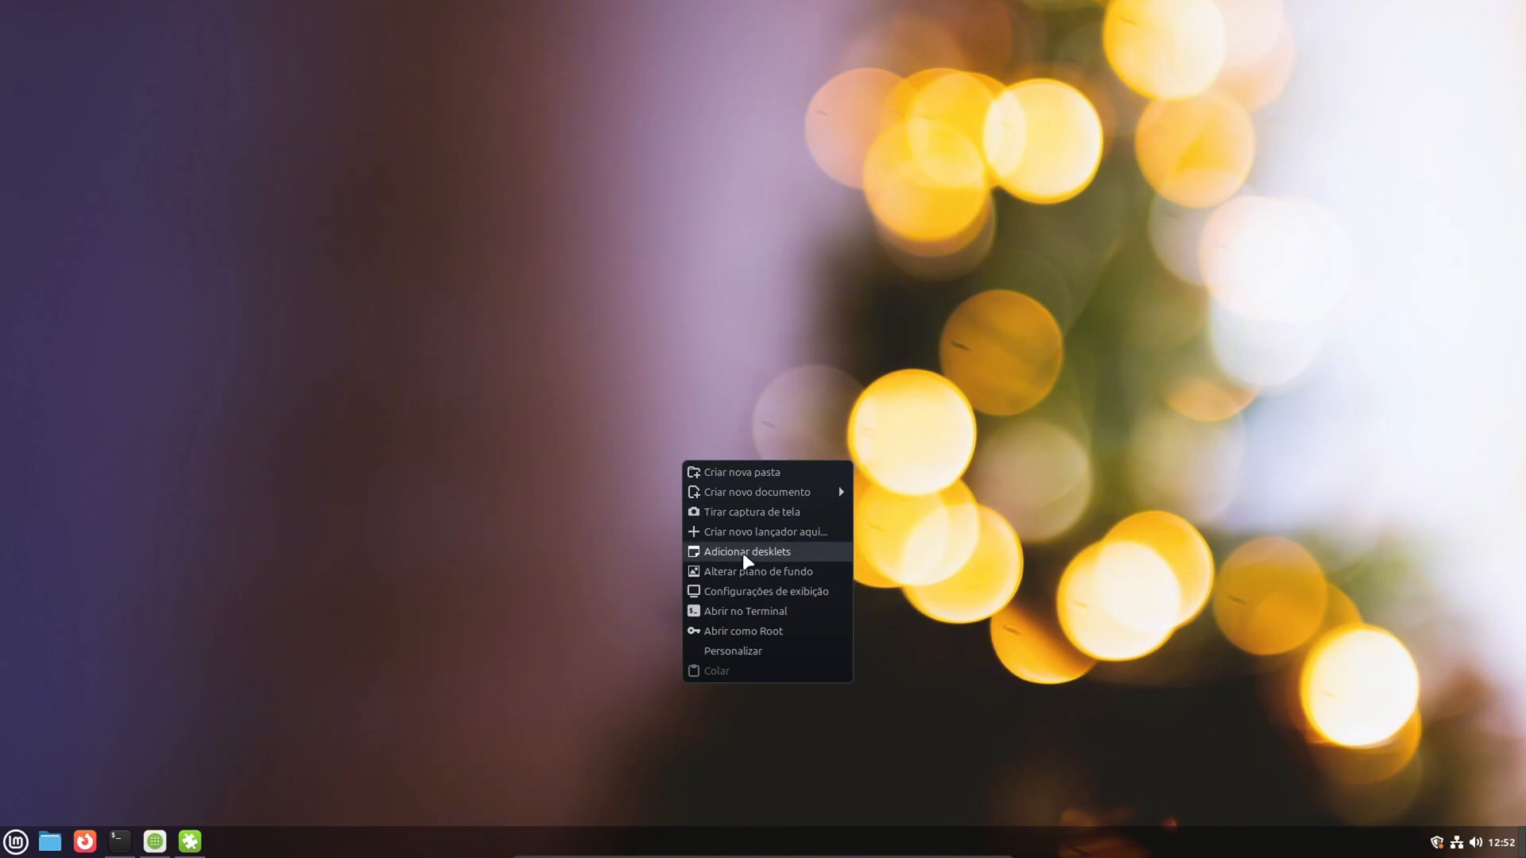
right_click(677, 844)
right_click(678, 844)
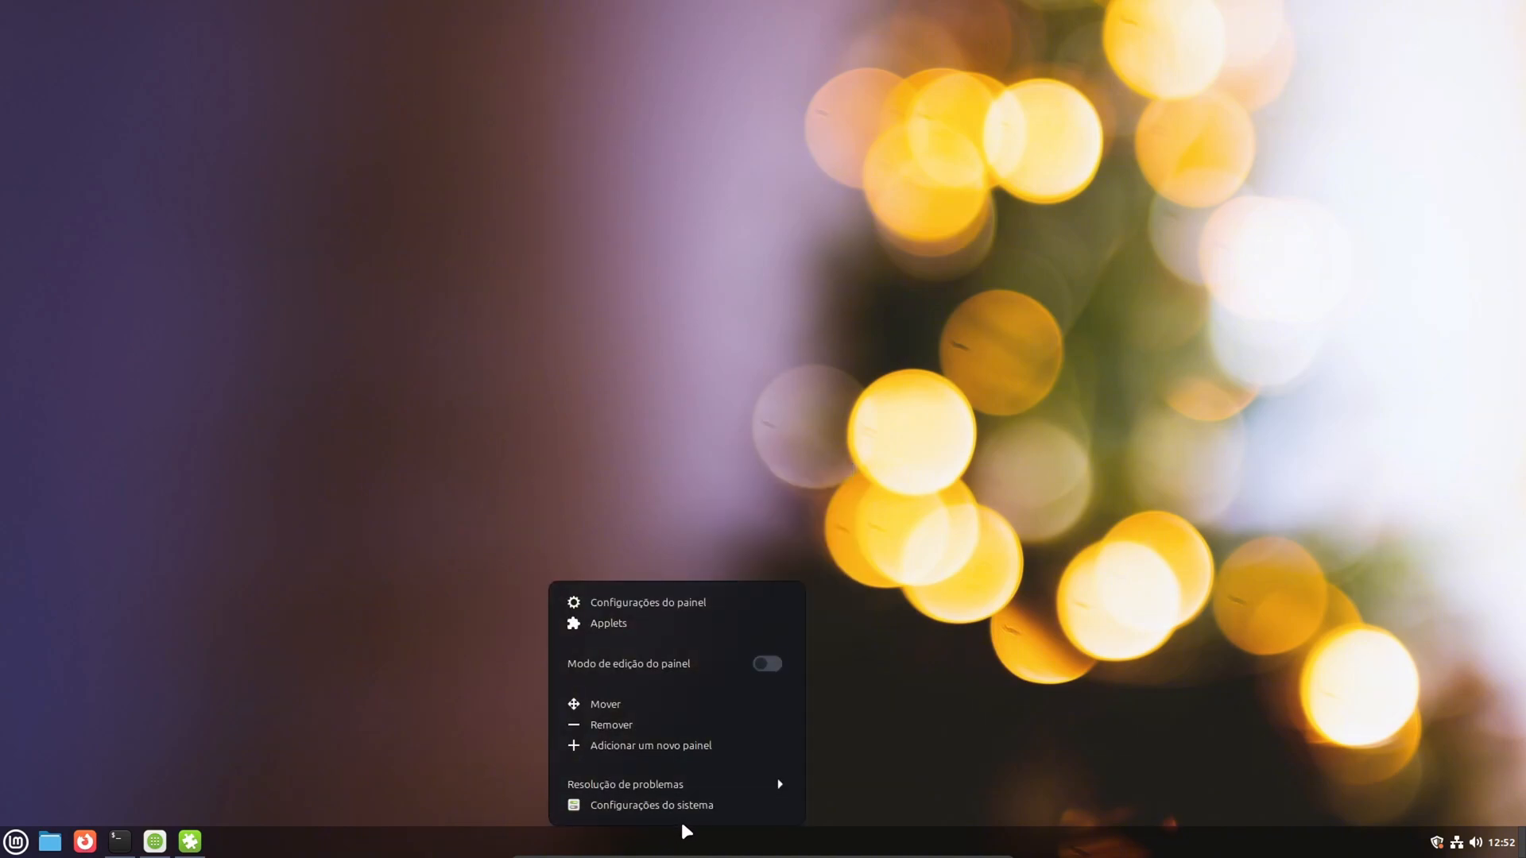
left_click(622, 626)
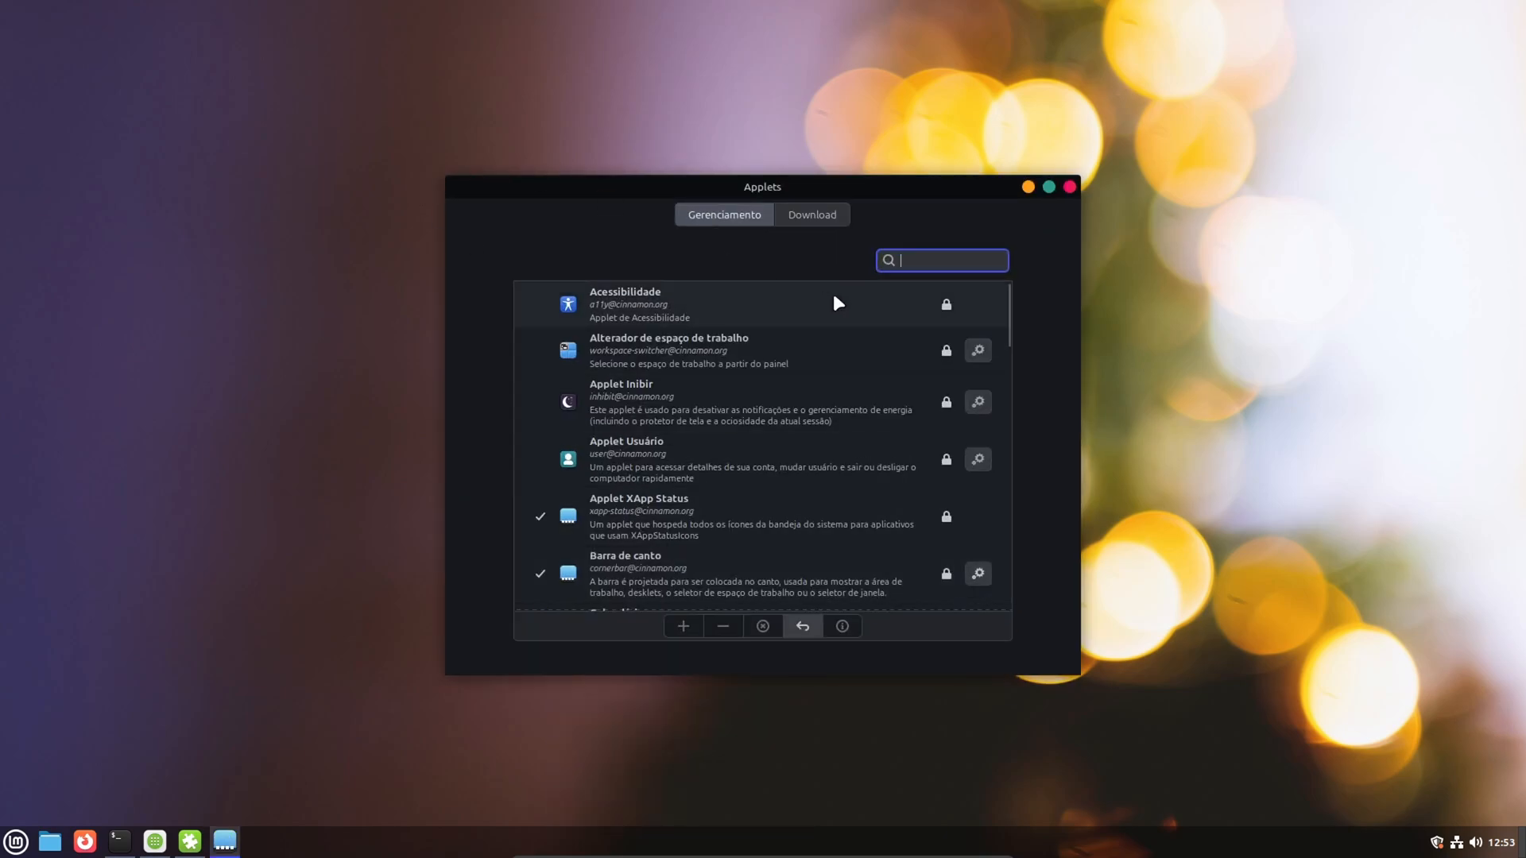
left_click(800, 219)
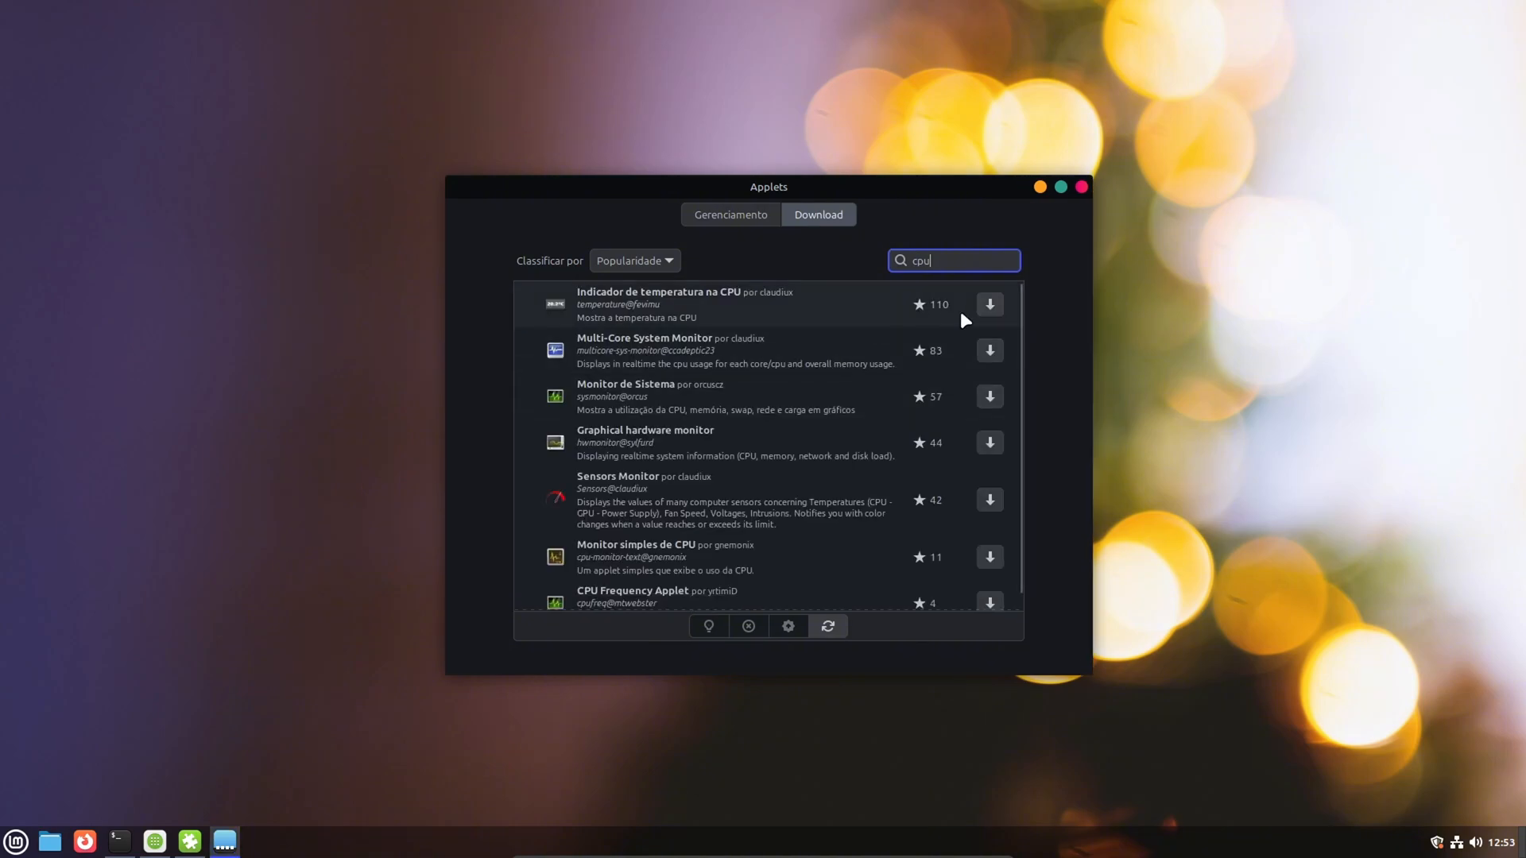
left_click(987, 308)
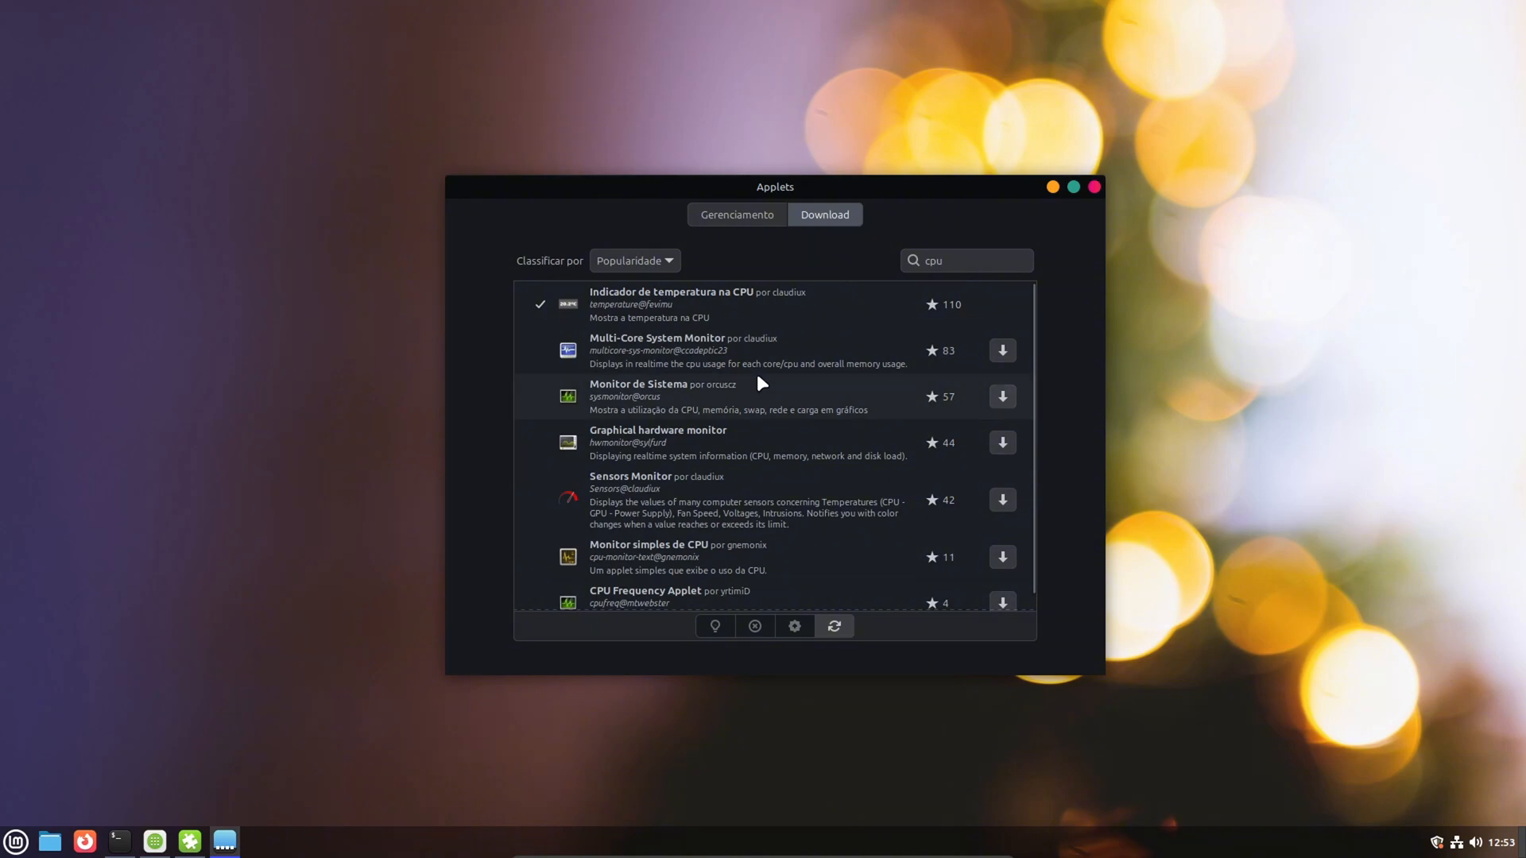
- Add the Indicador de temperatura na CPU applet to the panel from the installed applets
left_click(735, 216)
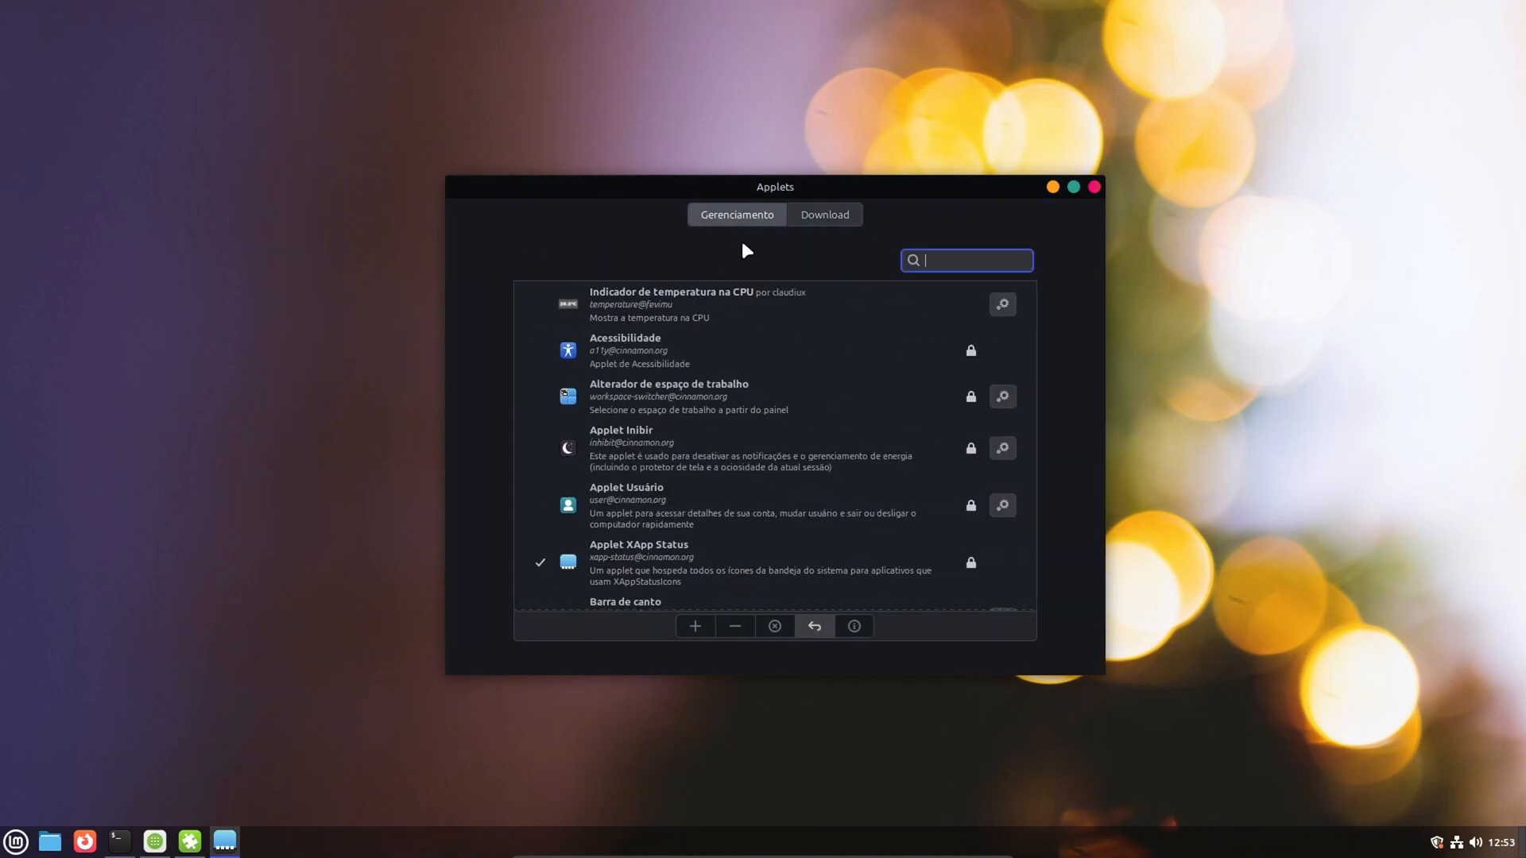
left_click(733, 296)
left_click(686, 625)
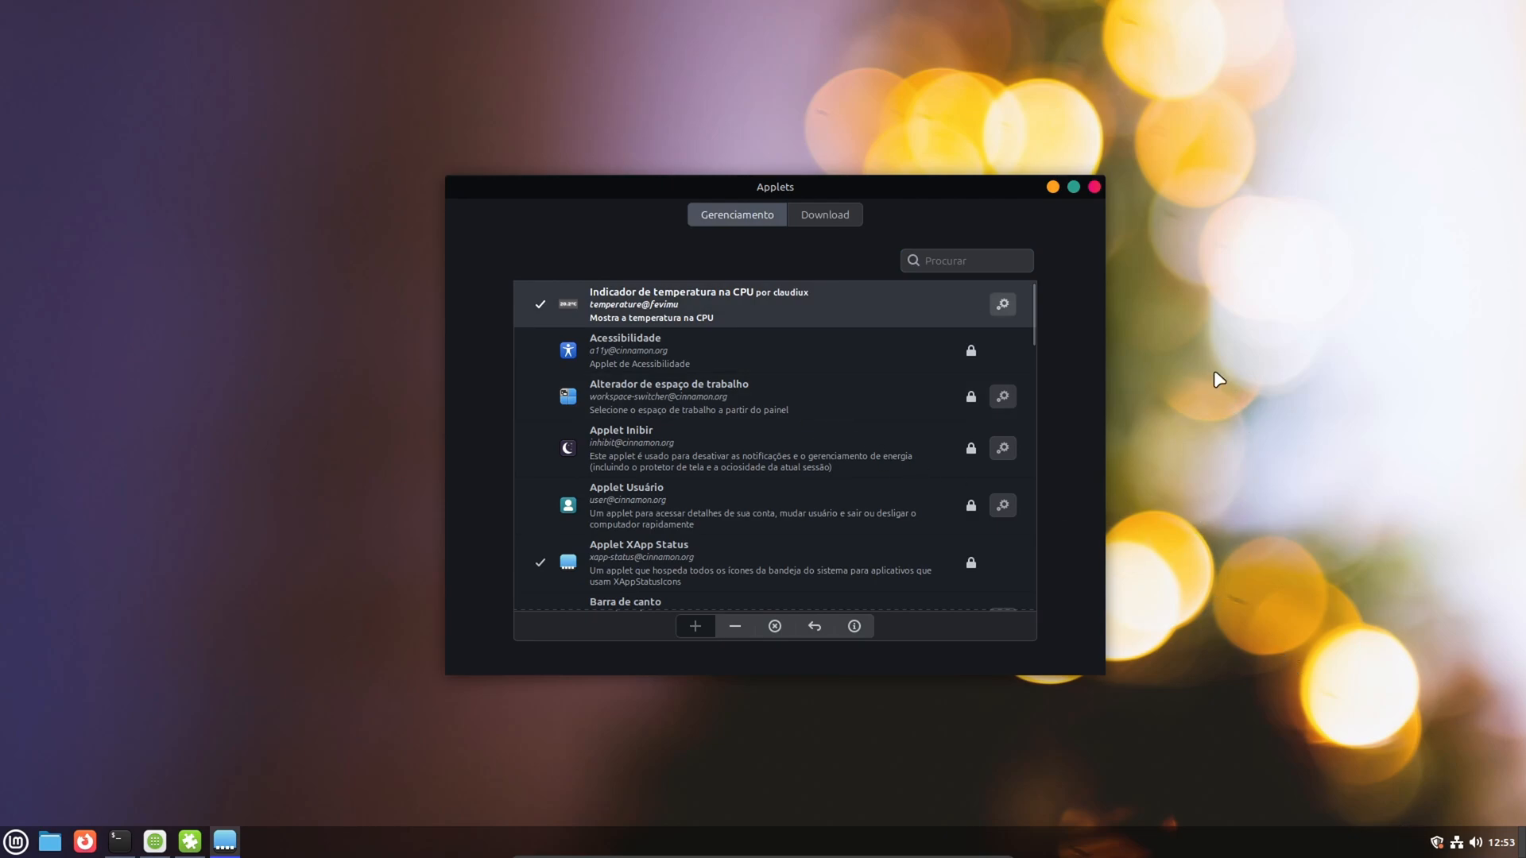
- Configure the CPU temperature applet with a 2000 ms update interval, whole-number temperatures and the temperature unit shown, and close its settings
left_click(999, 308)
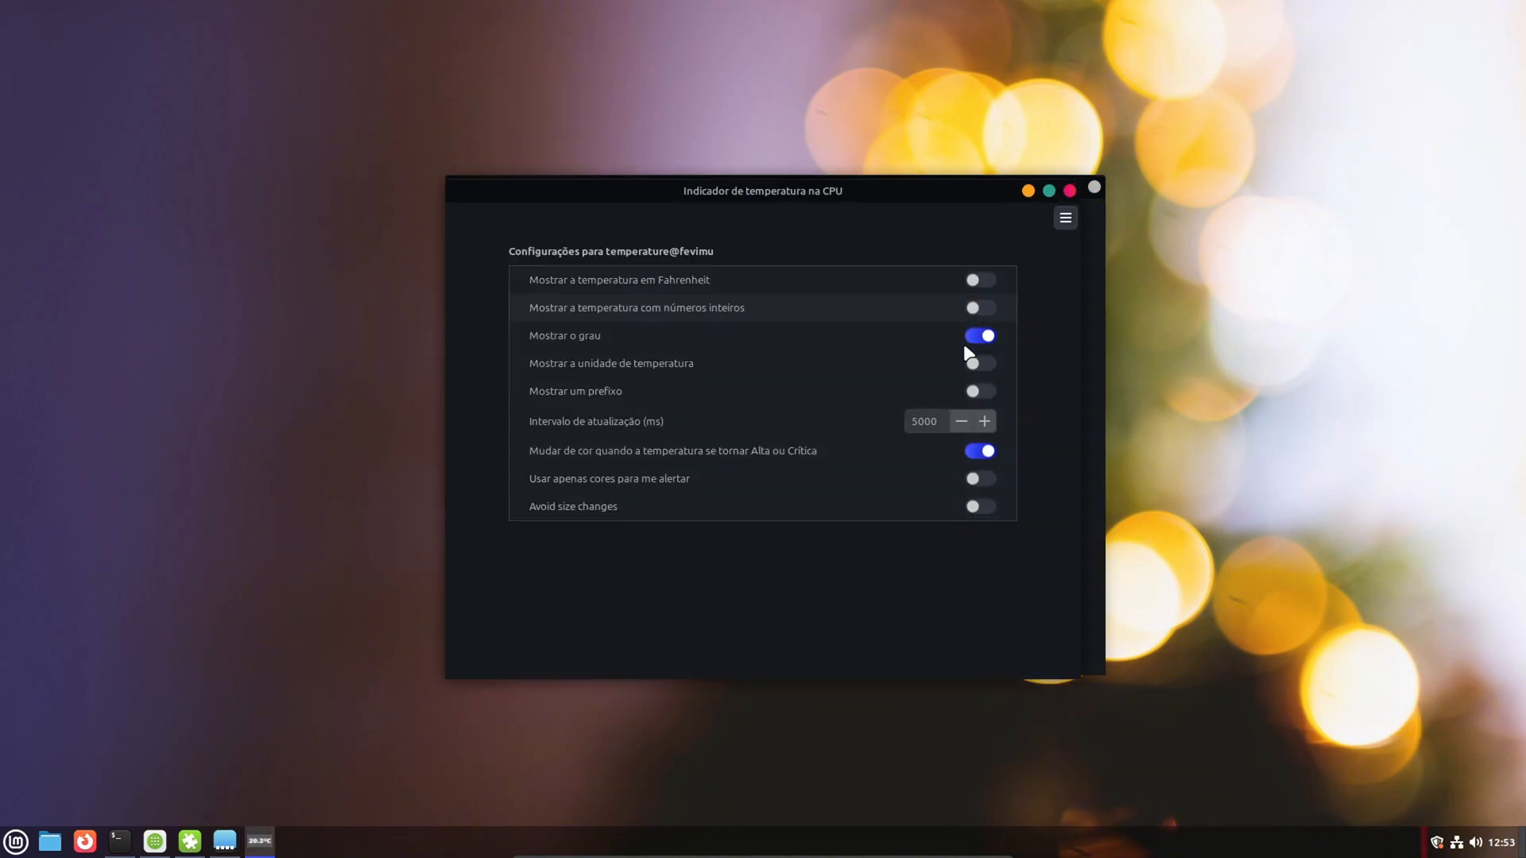
left_click(934, 427)
key("BackSpace")
key("BackSpace")
key("BackSpace")
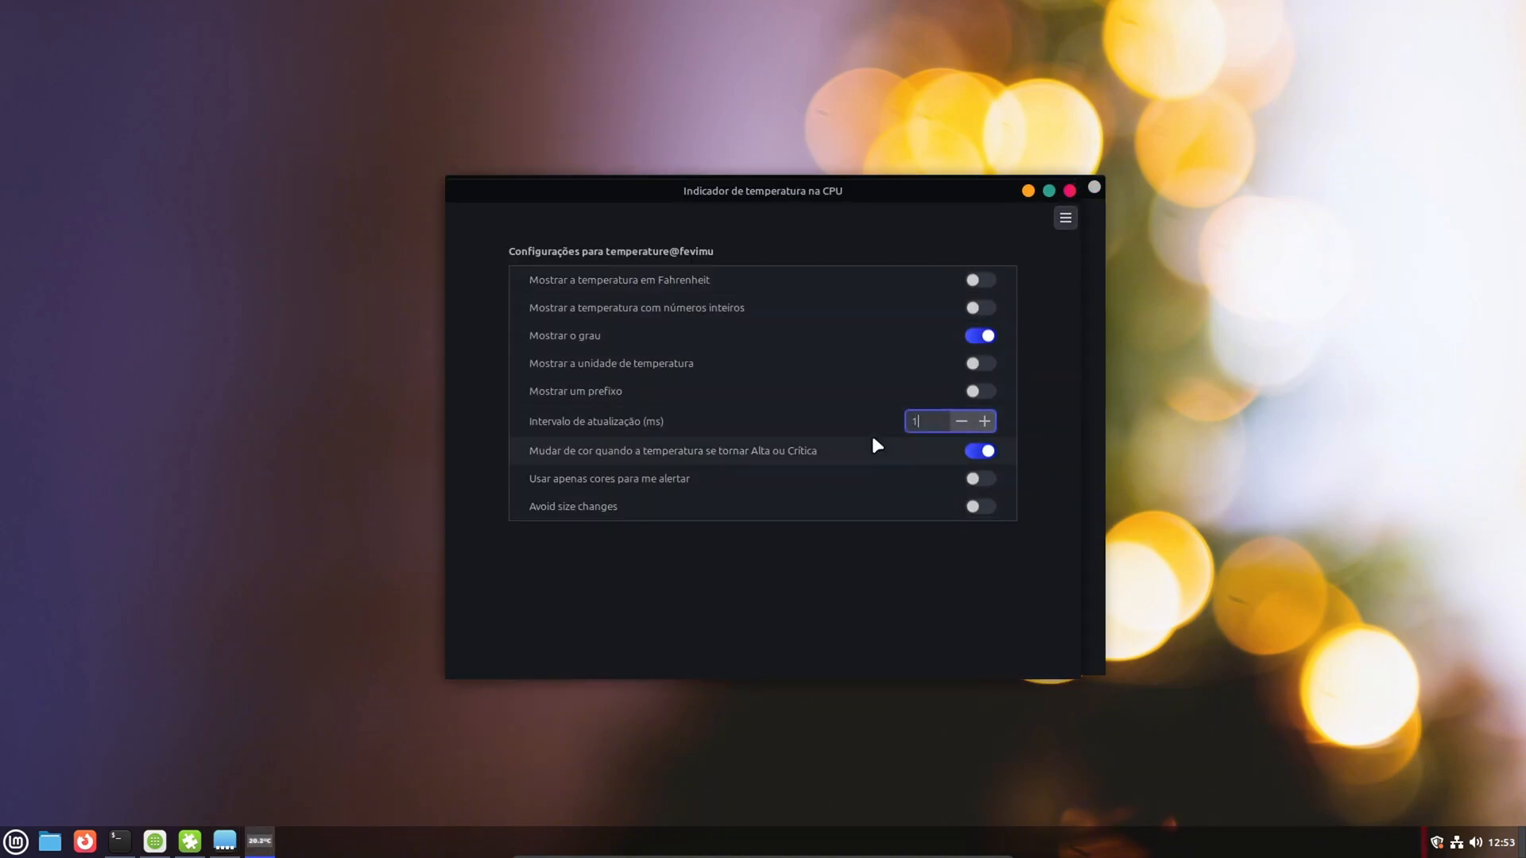
type("100")
key("Return")
left_click(985, 364)
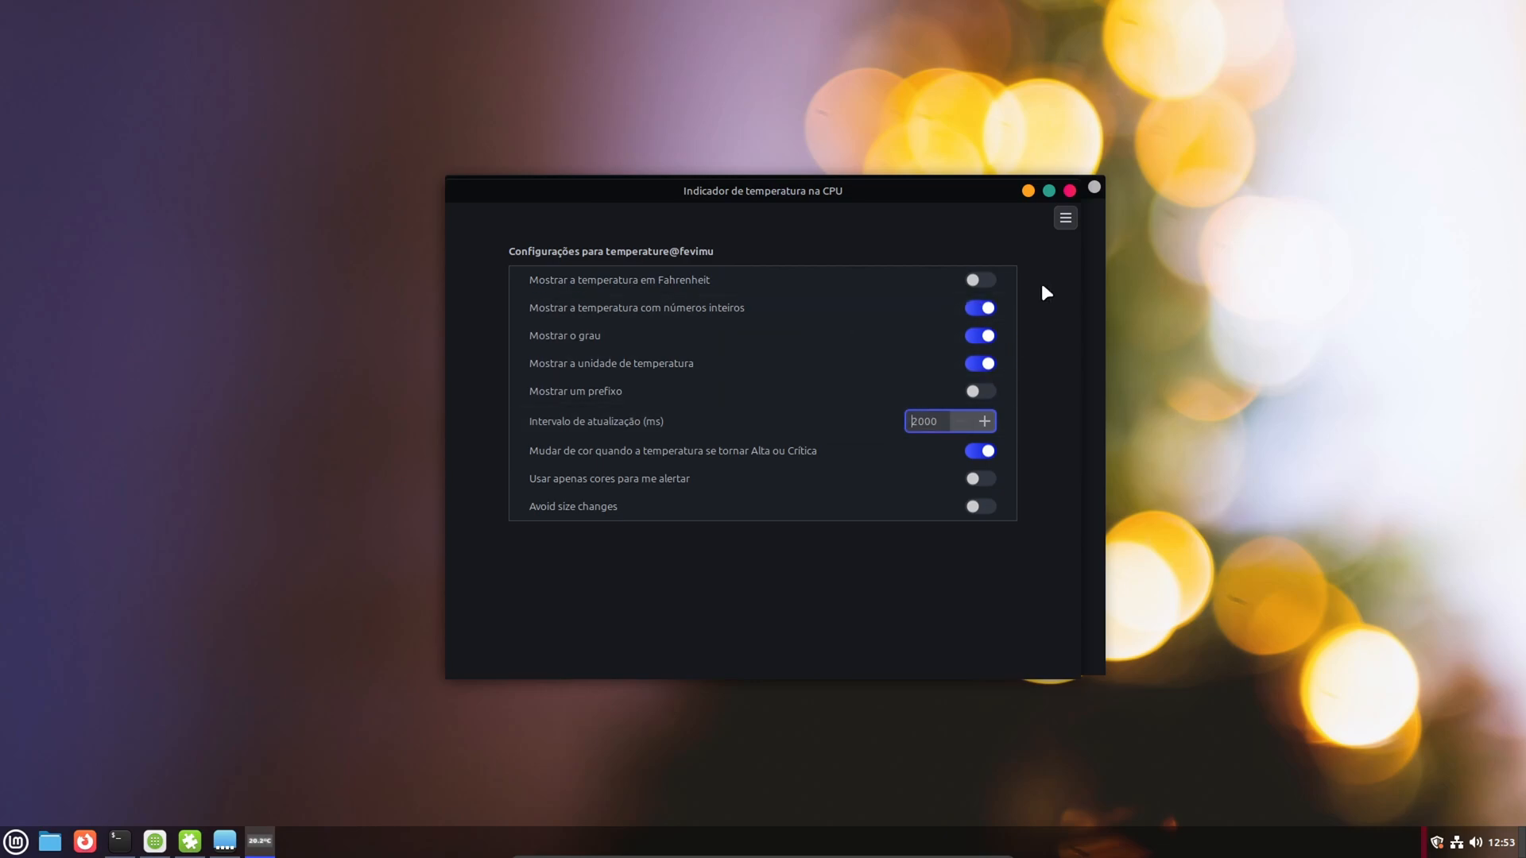
left_click(1069, 191)
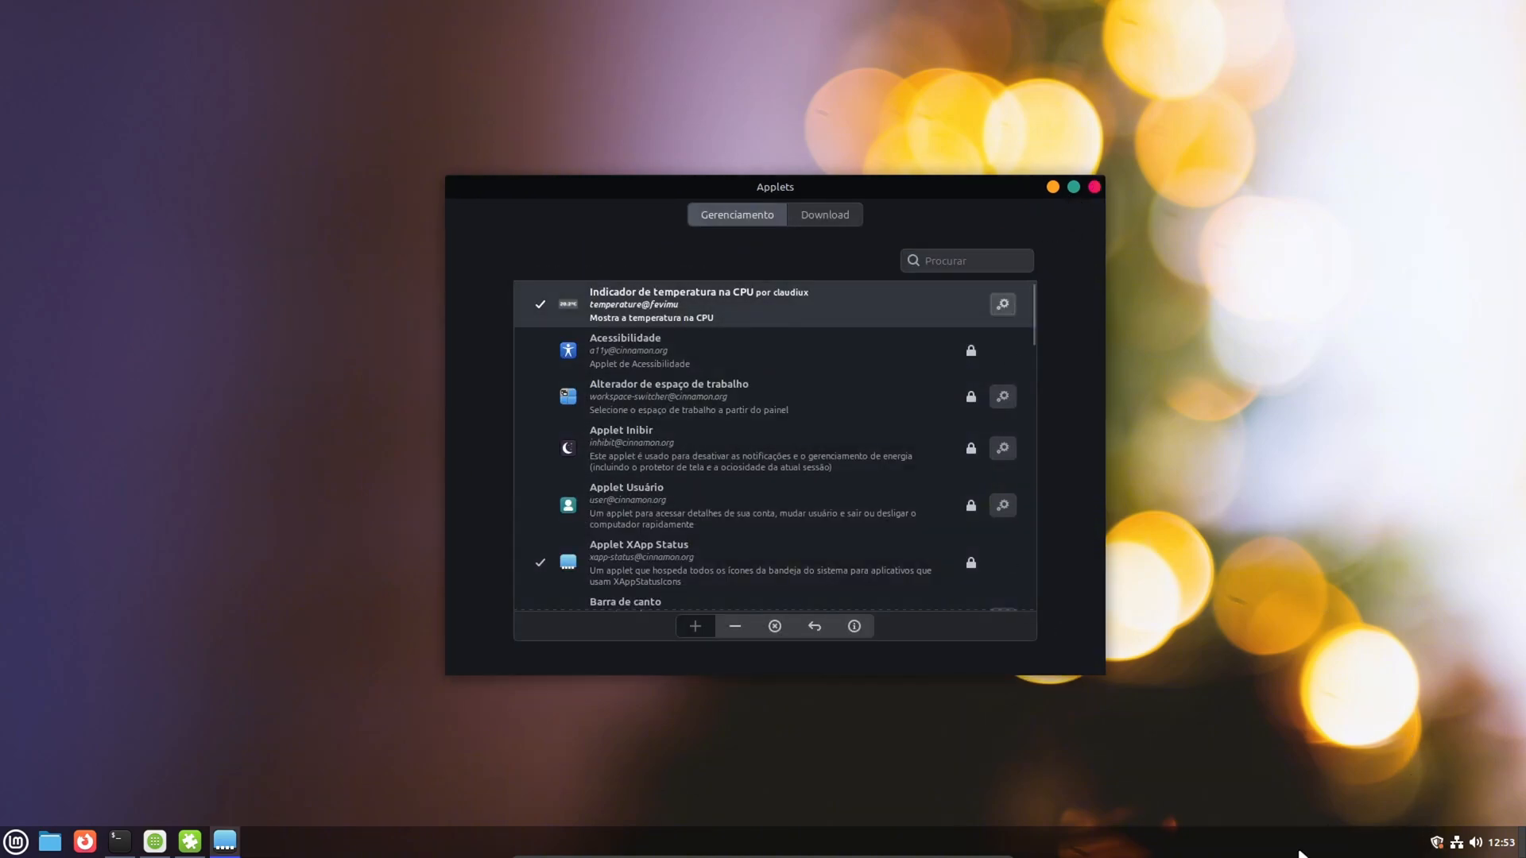
- Glance at the downloadable applets, close the Applets manager, and check the terminal running the Steam installation
left_click(836, 211)
left_click(751, 213)
left_click(1094, 188)
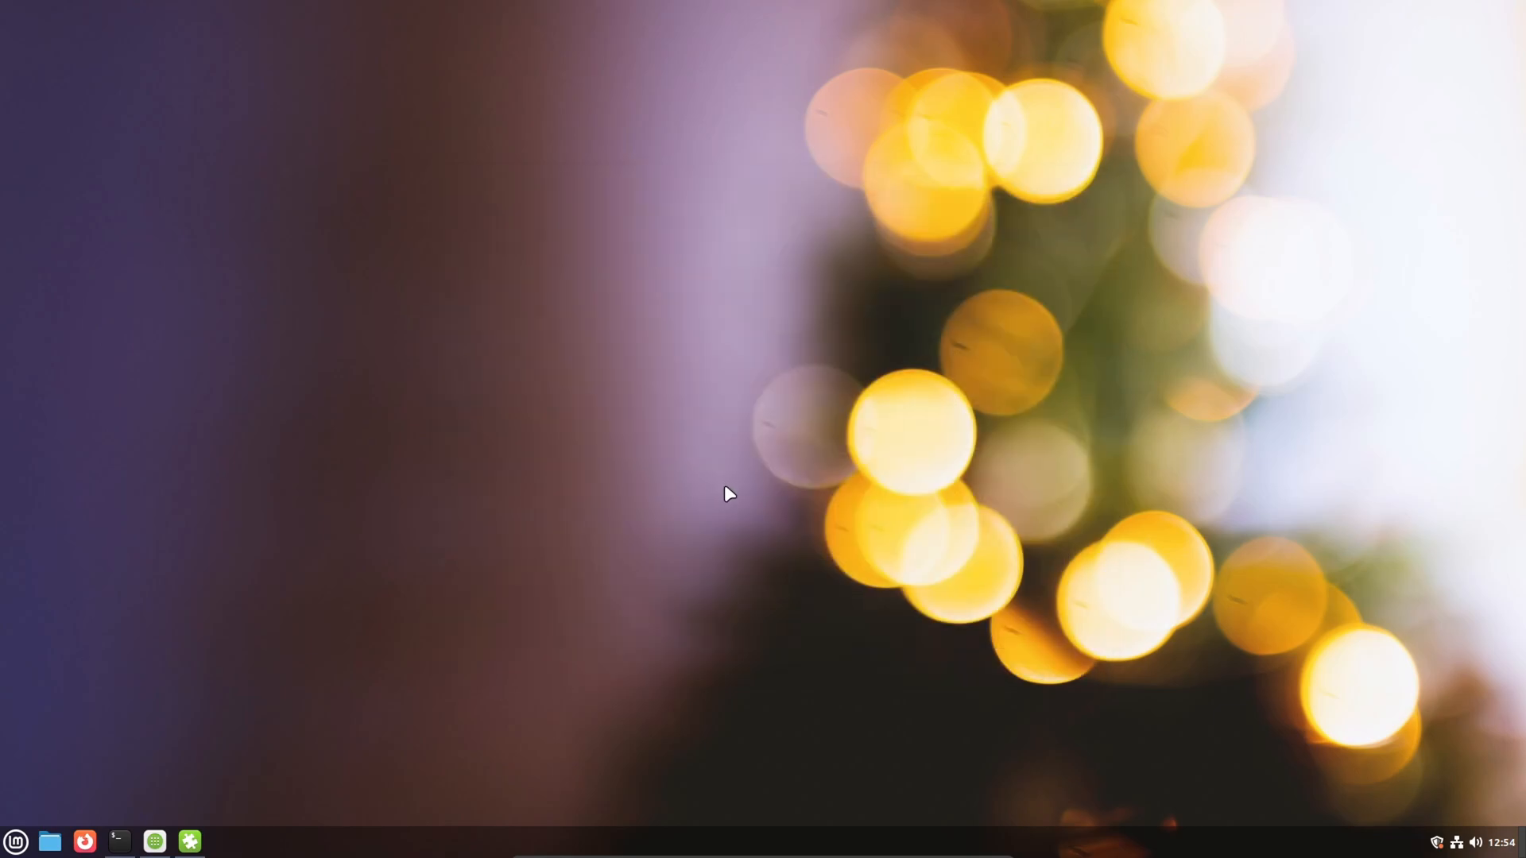
left_click(119, 842)
left_click(119, 846)
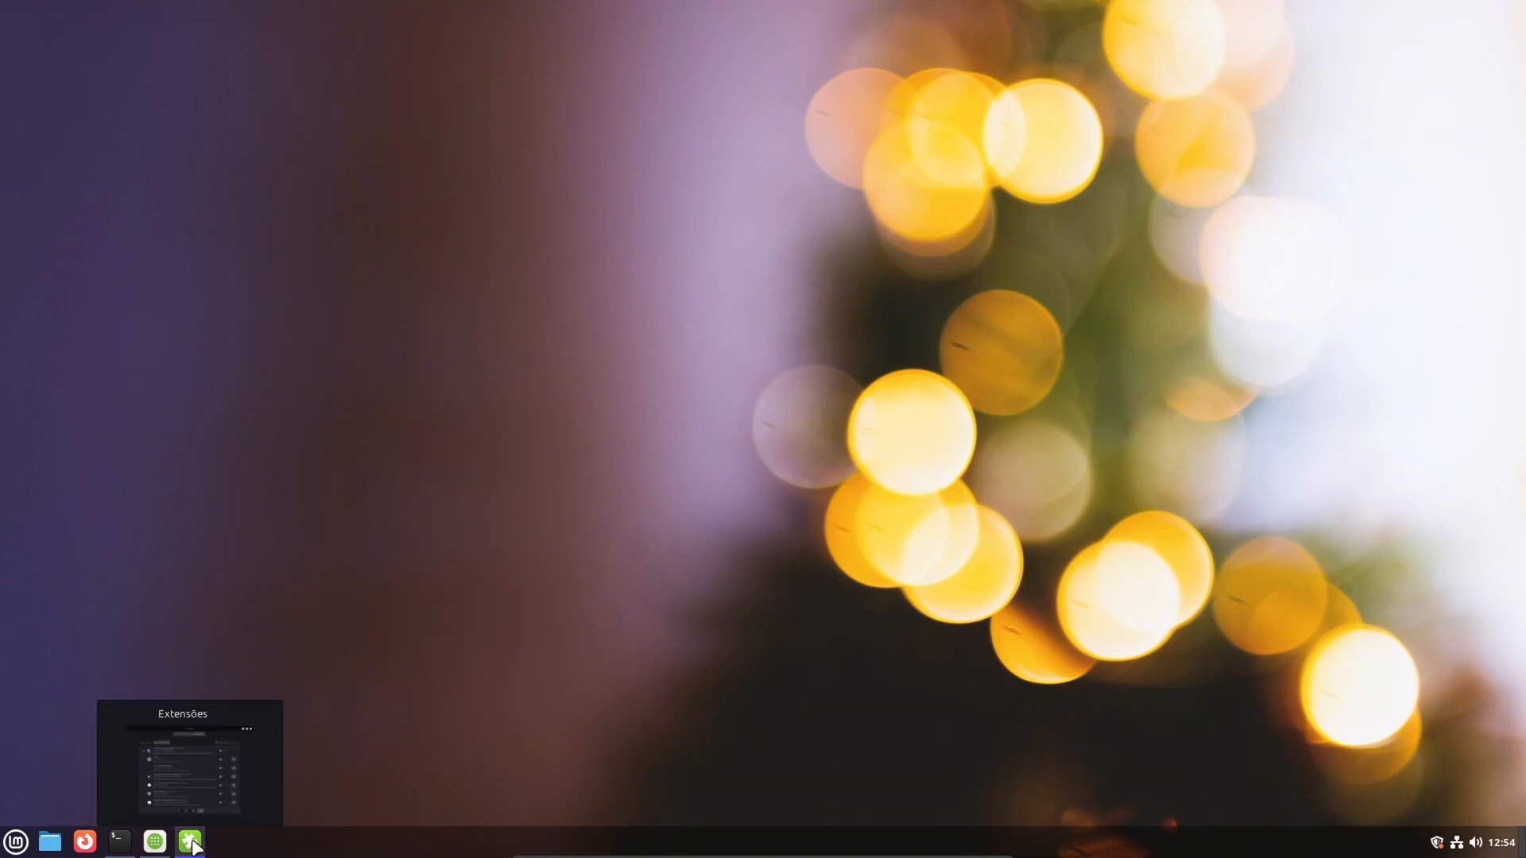
- Restore the Extensions manager, browse the downloadable extensions, view the installed ones, and close the window
left_click(189, 841)
scroll(689, 419, "down", 10)
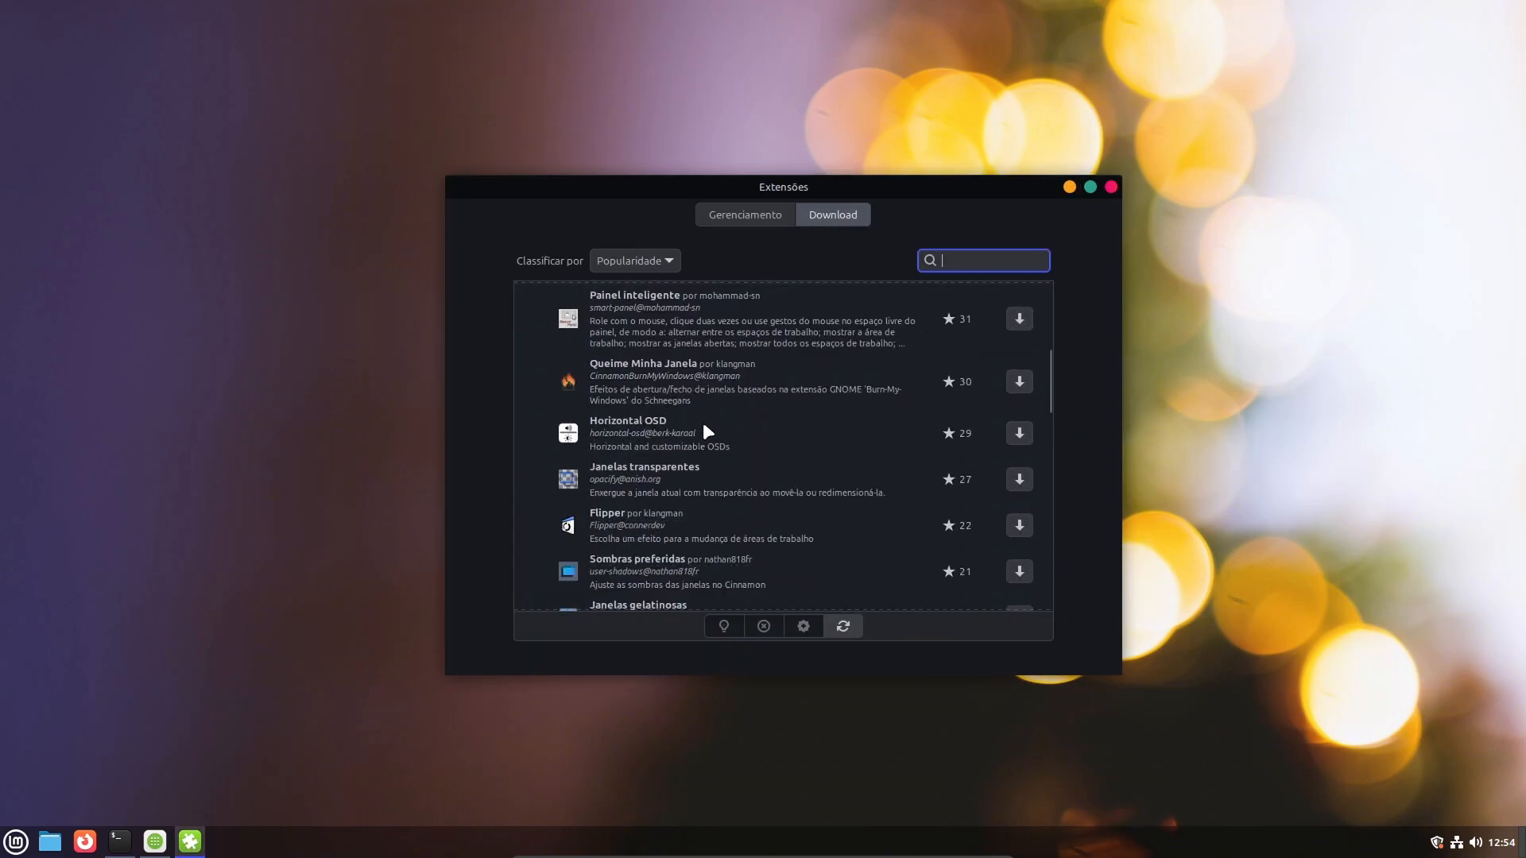
scroll(704, 424, "down", 4)
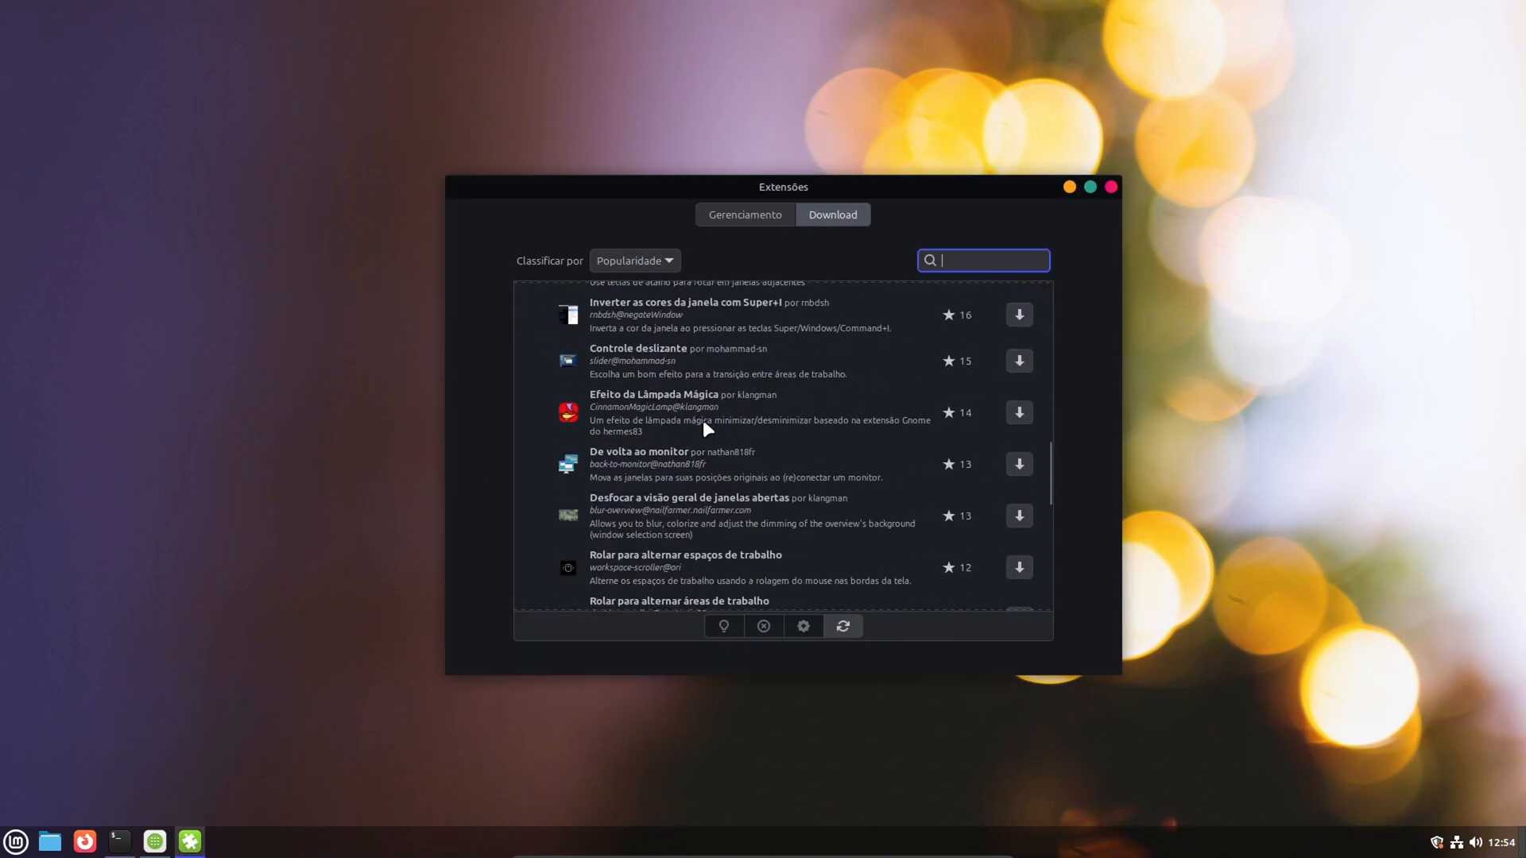
scroll(704, 424, "up", 10)
scroll(704, 418, "up", 5)
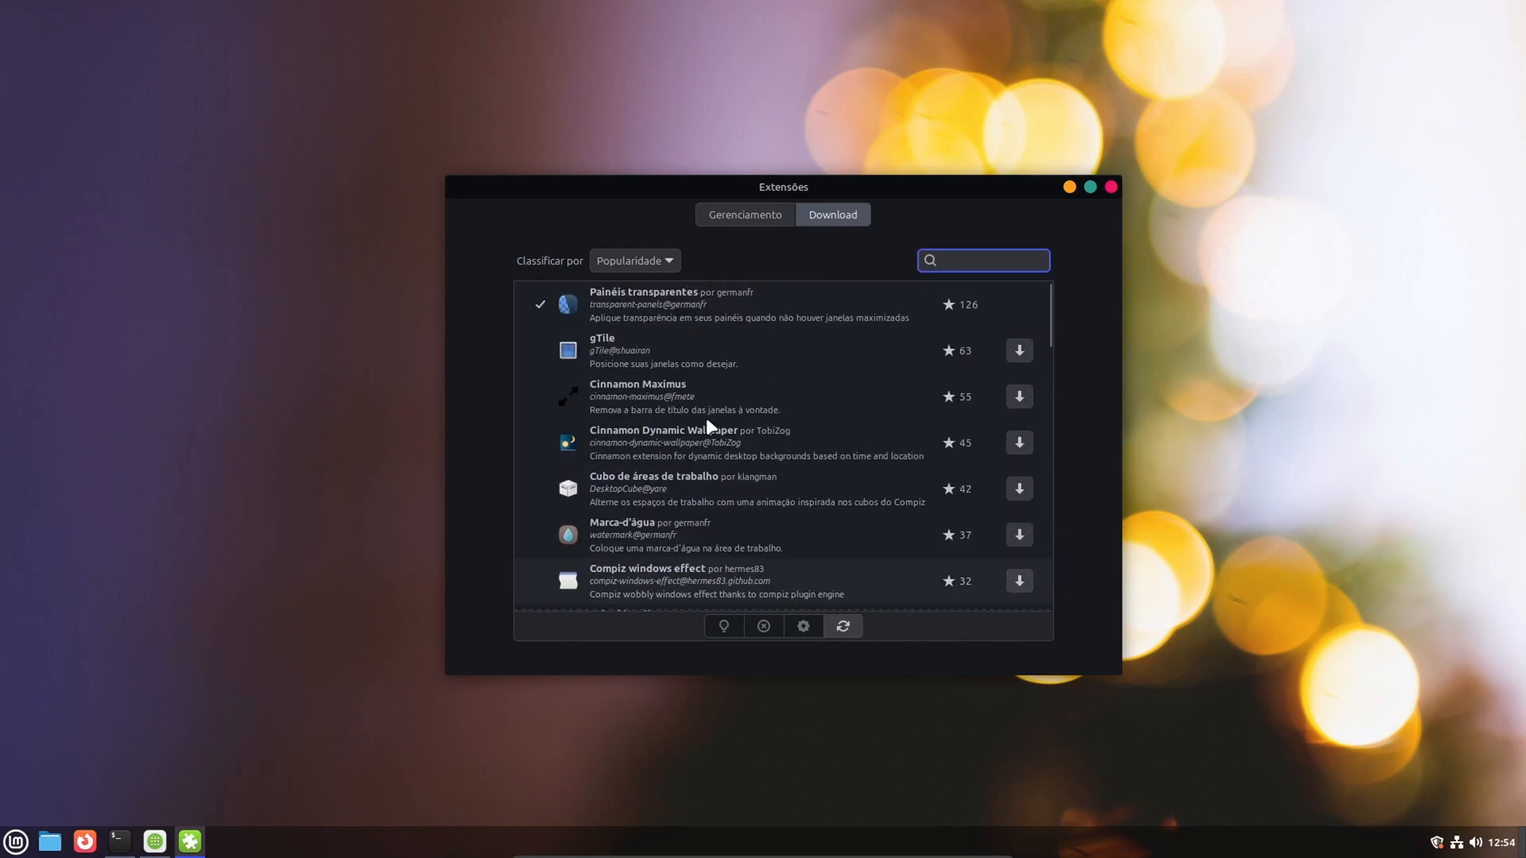
left_click(739, 216)
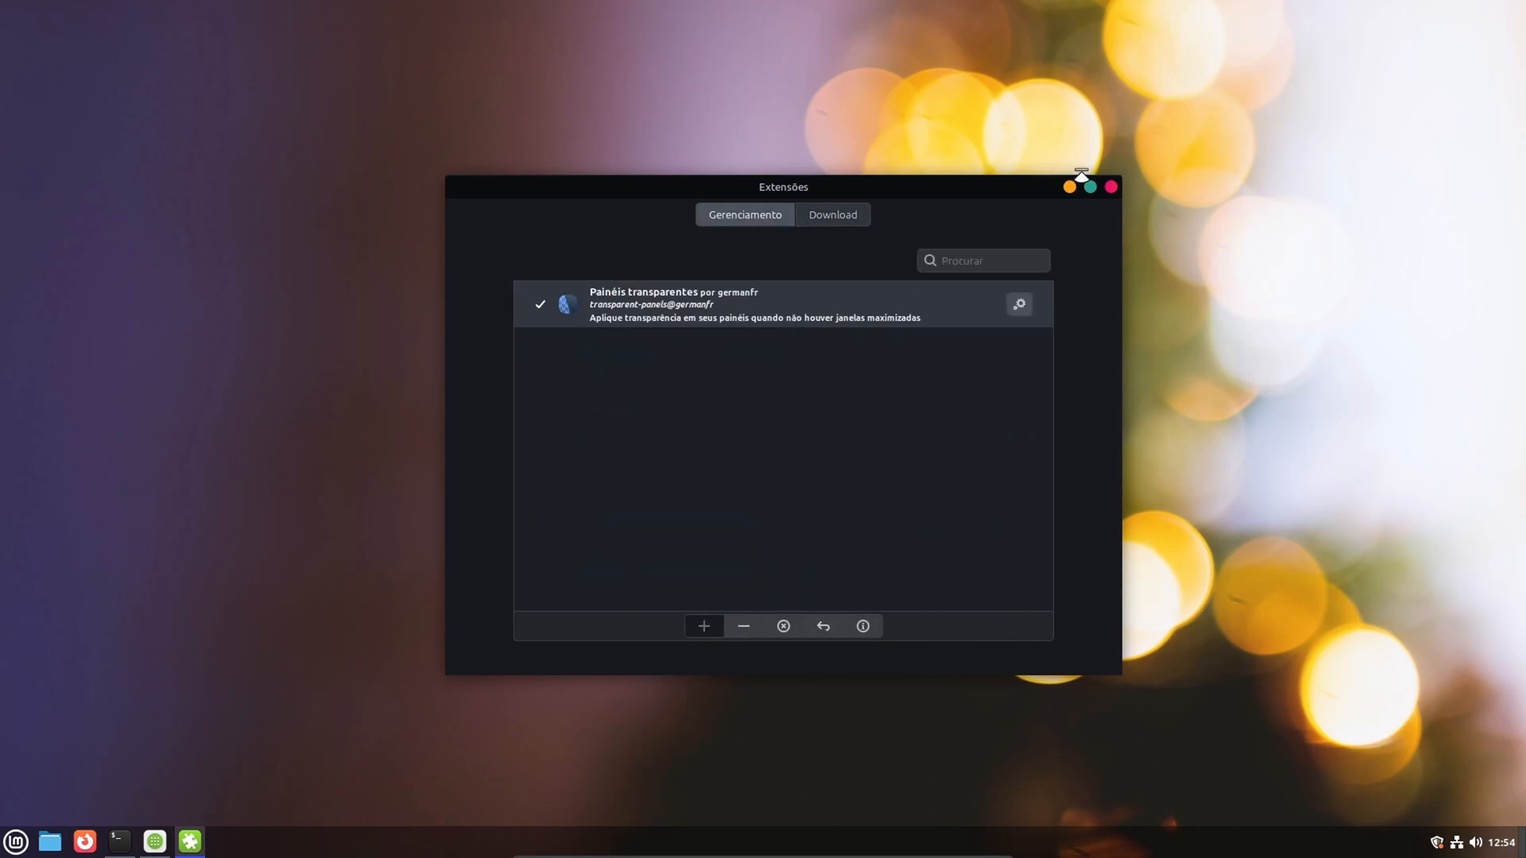
left_click(1111, 187)
- Open the Desklets manager from the desktop, search the downloadable desklets for cpu, and install Uso da CPU
right_click(688, 536)
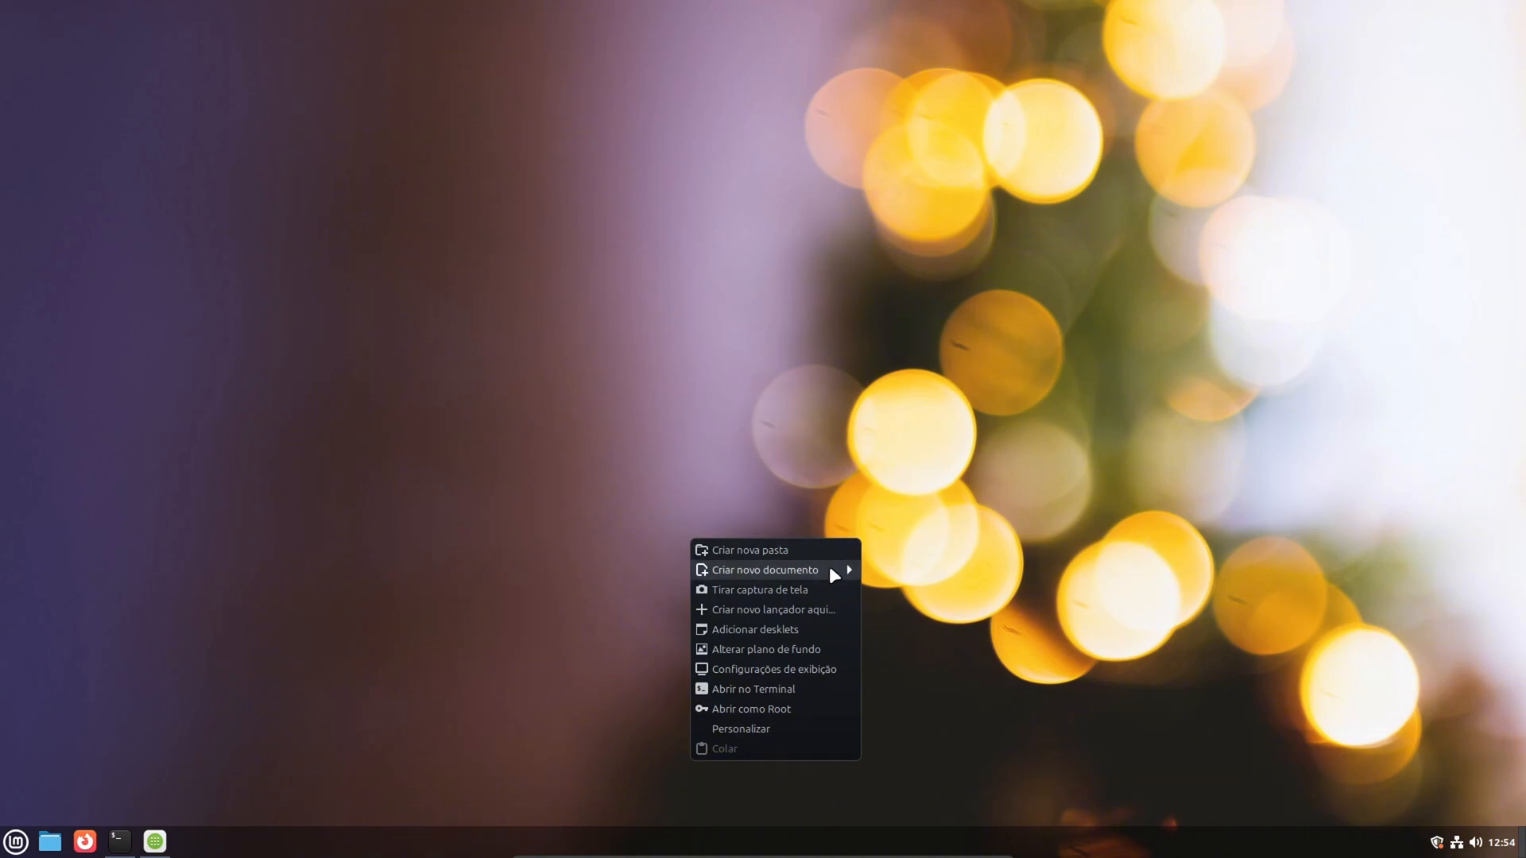
left_click(764, 622)
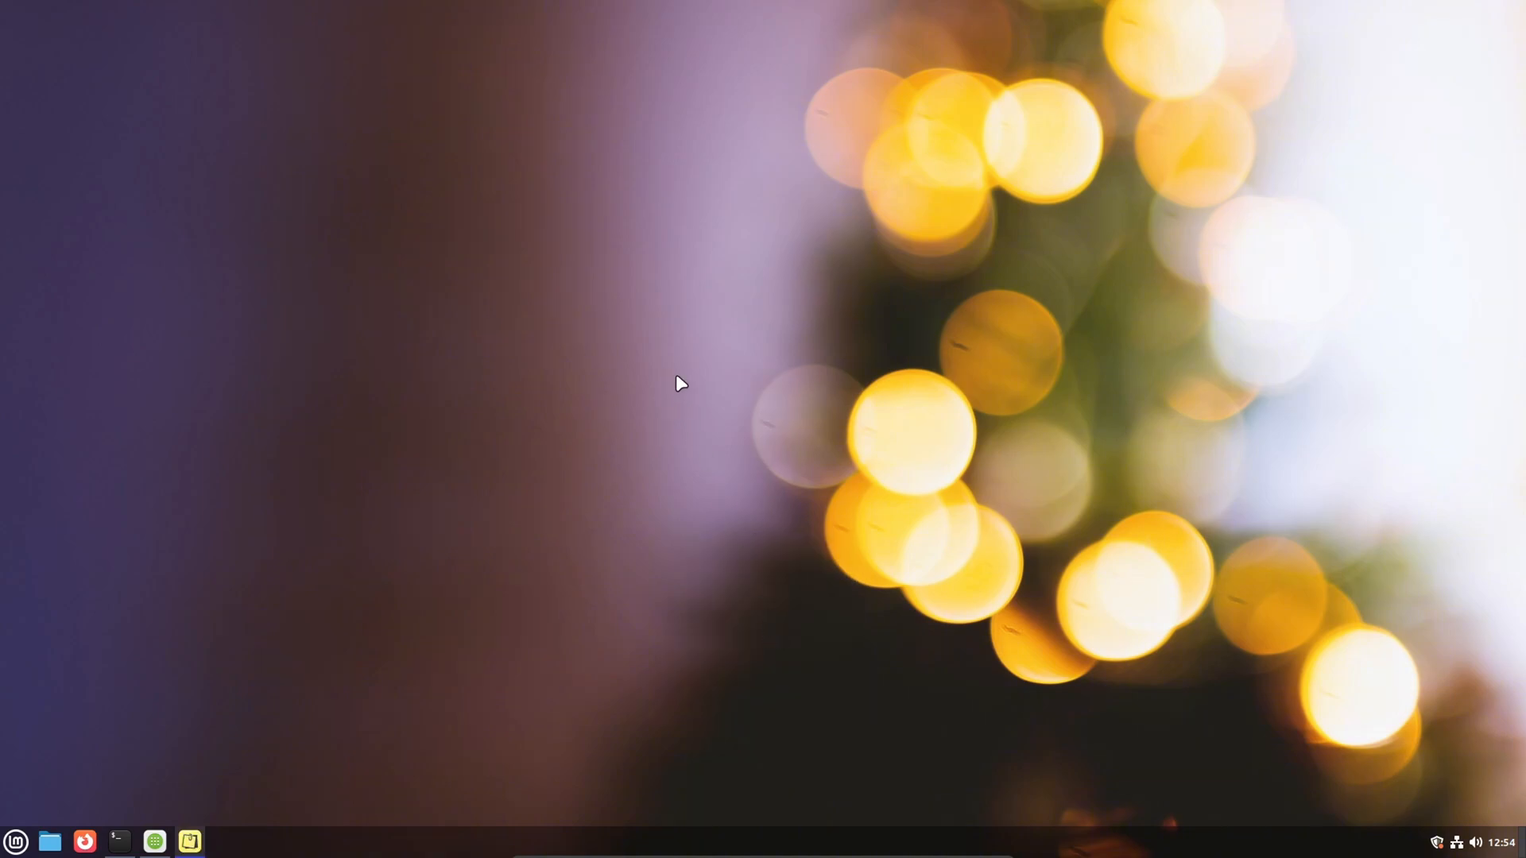
left_click(746, 215)
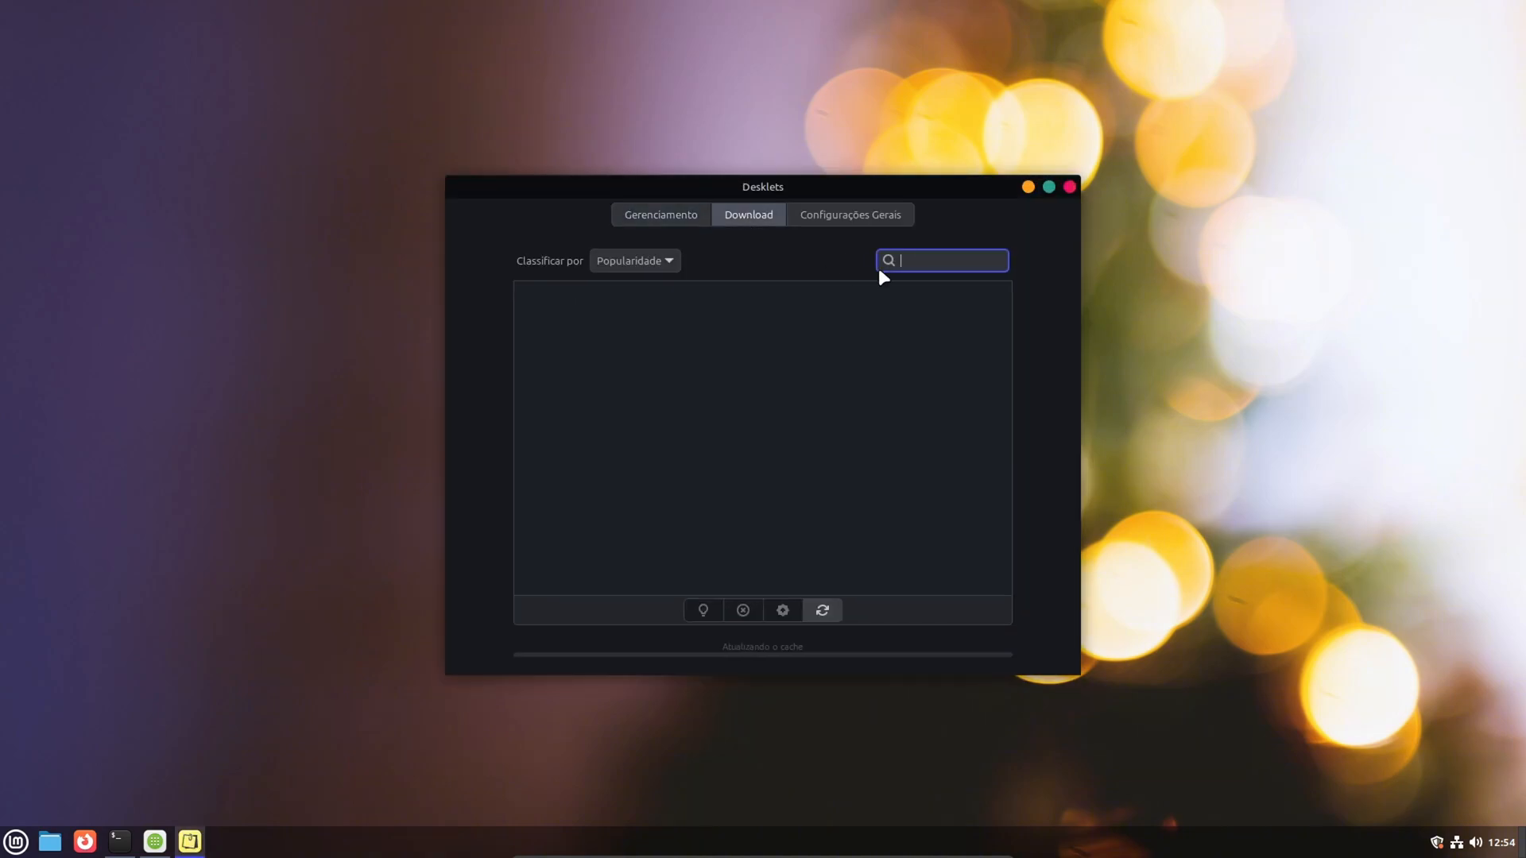
type("cpu")
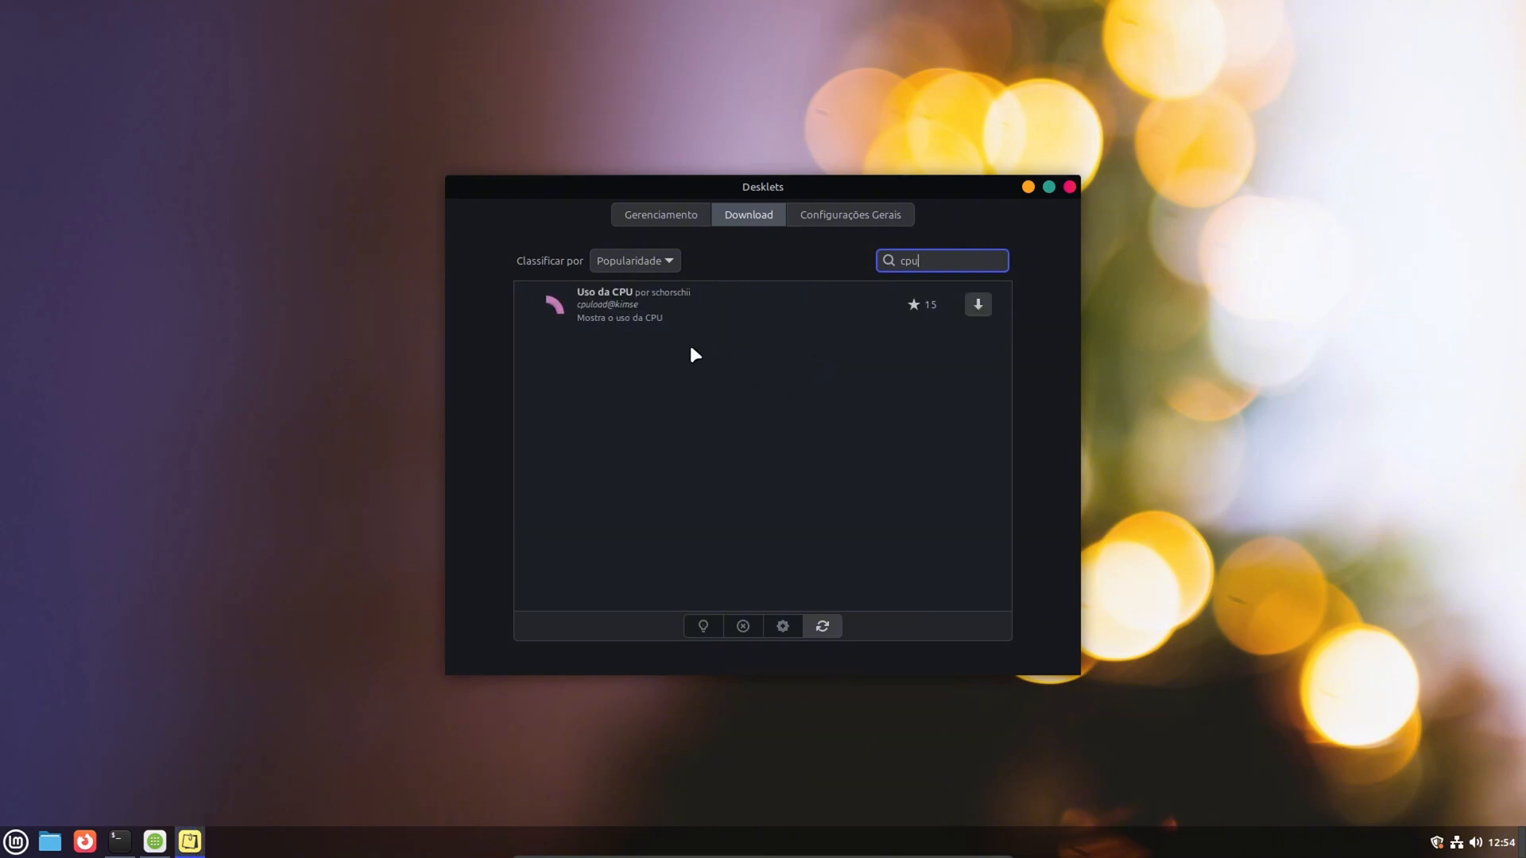
left_click(978, 304)
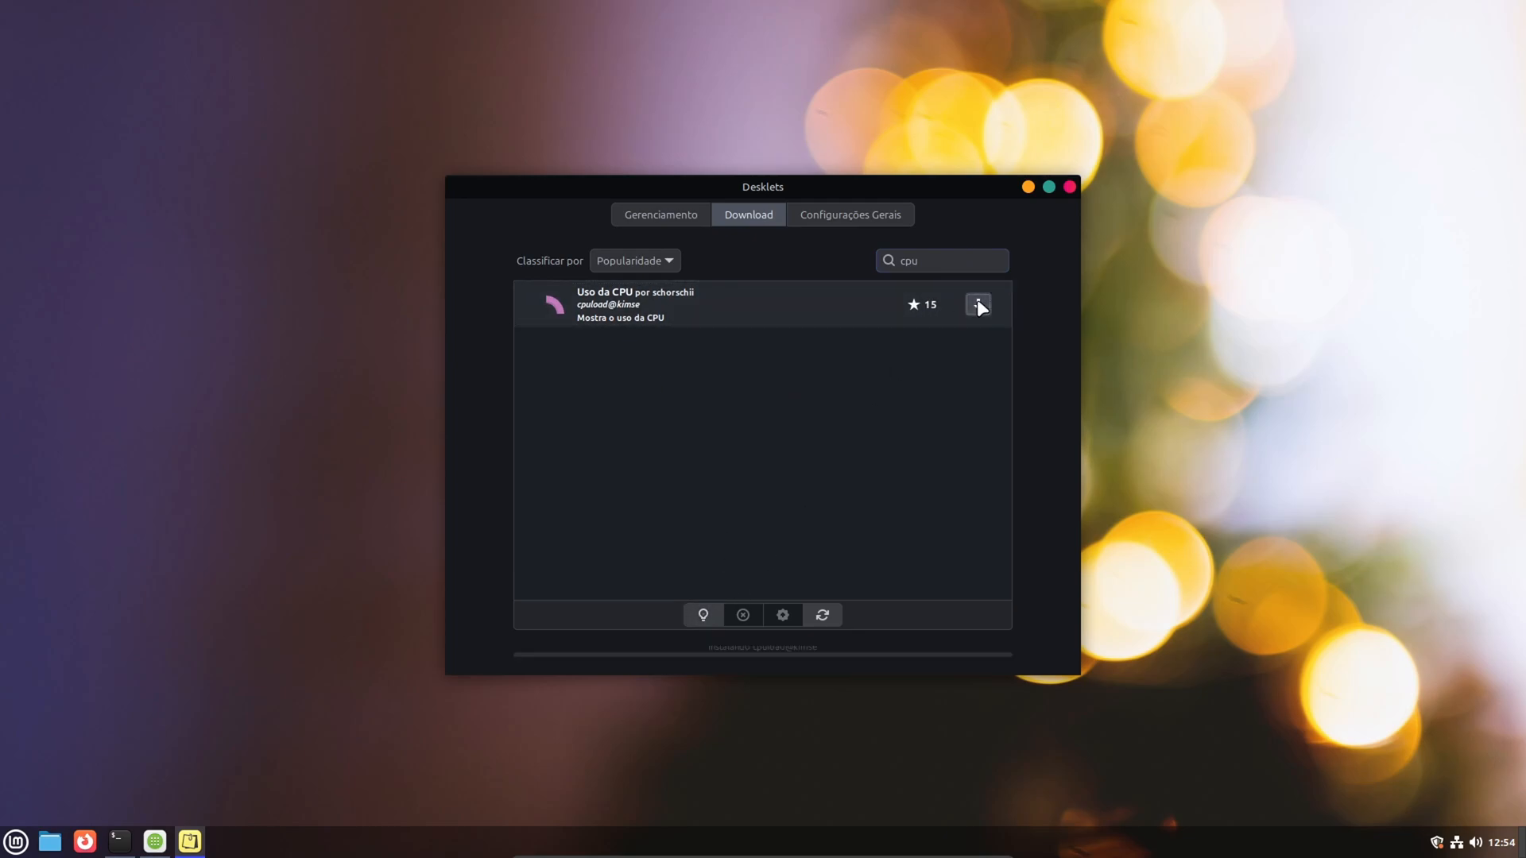
- Add the Uso da CPU desklet to the desktop from the installed desklets
left_click(680, 216)
left_click(661, 304)
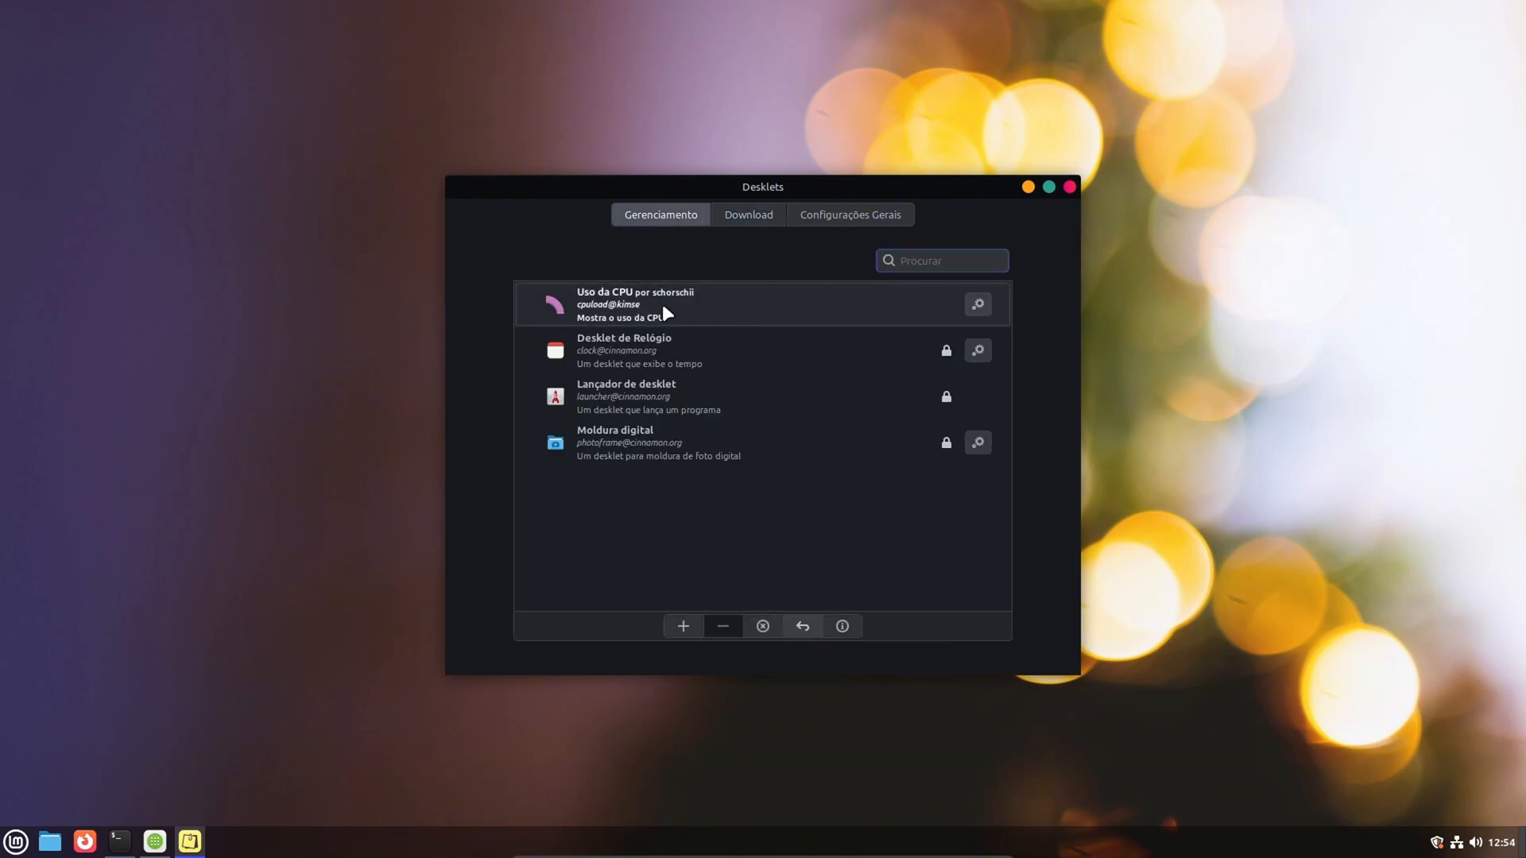
left_click(683, 626)
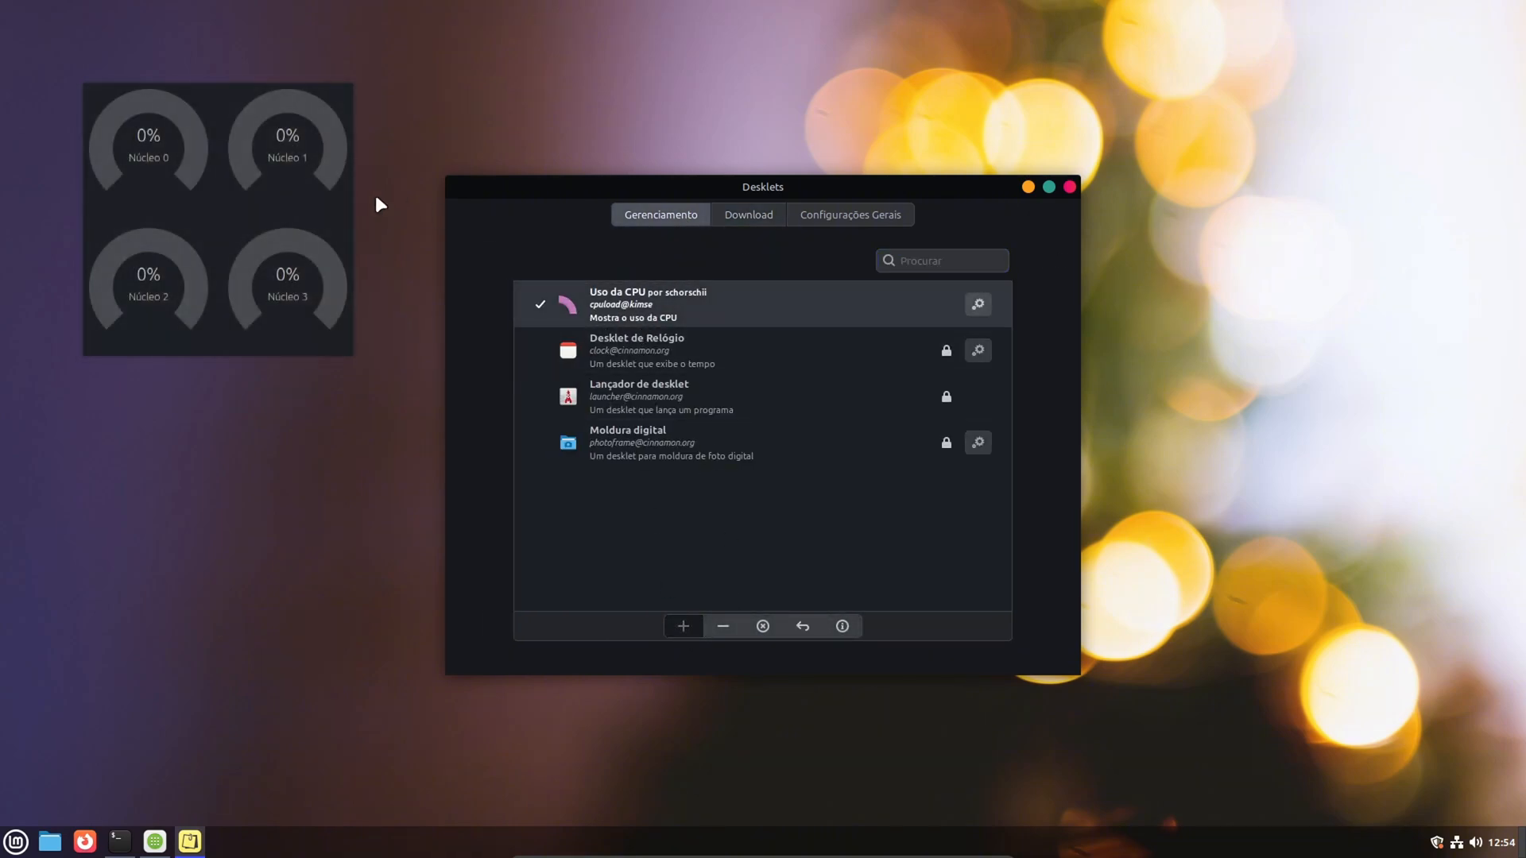
- Configure the Uso da CPU desklet with 1 column, the Fina appearance and a 1-second update interval, and close its settings
left_click(977, 306)
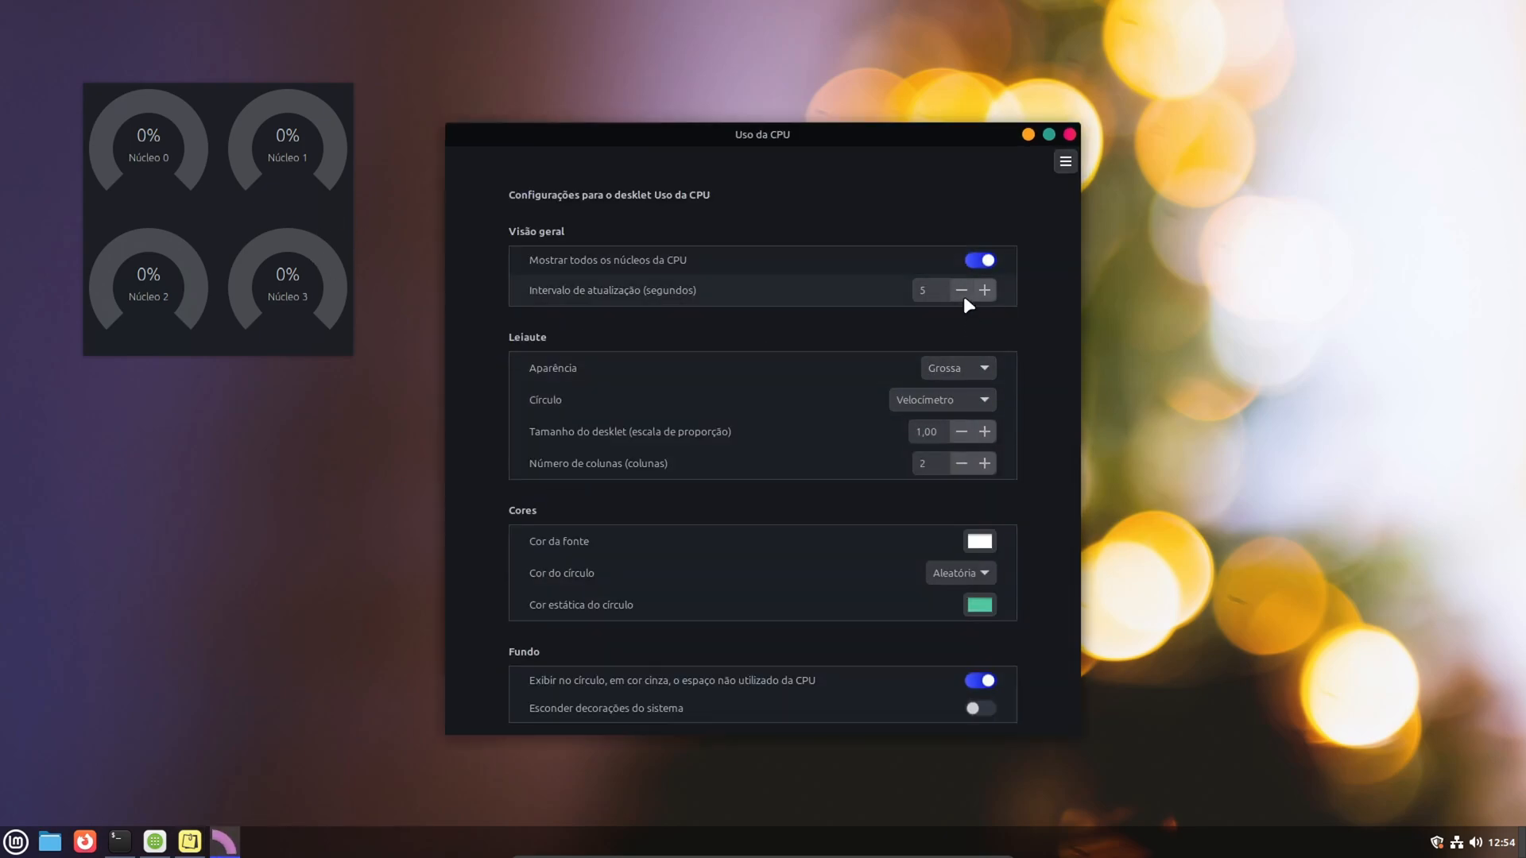
left_click(959, 464)
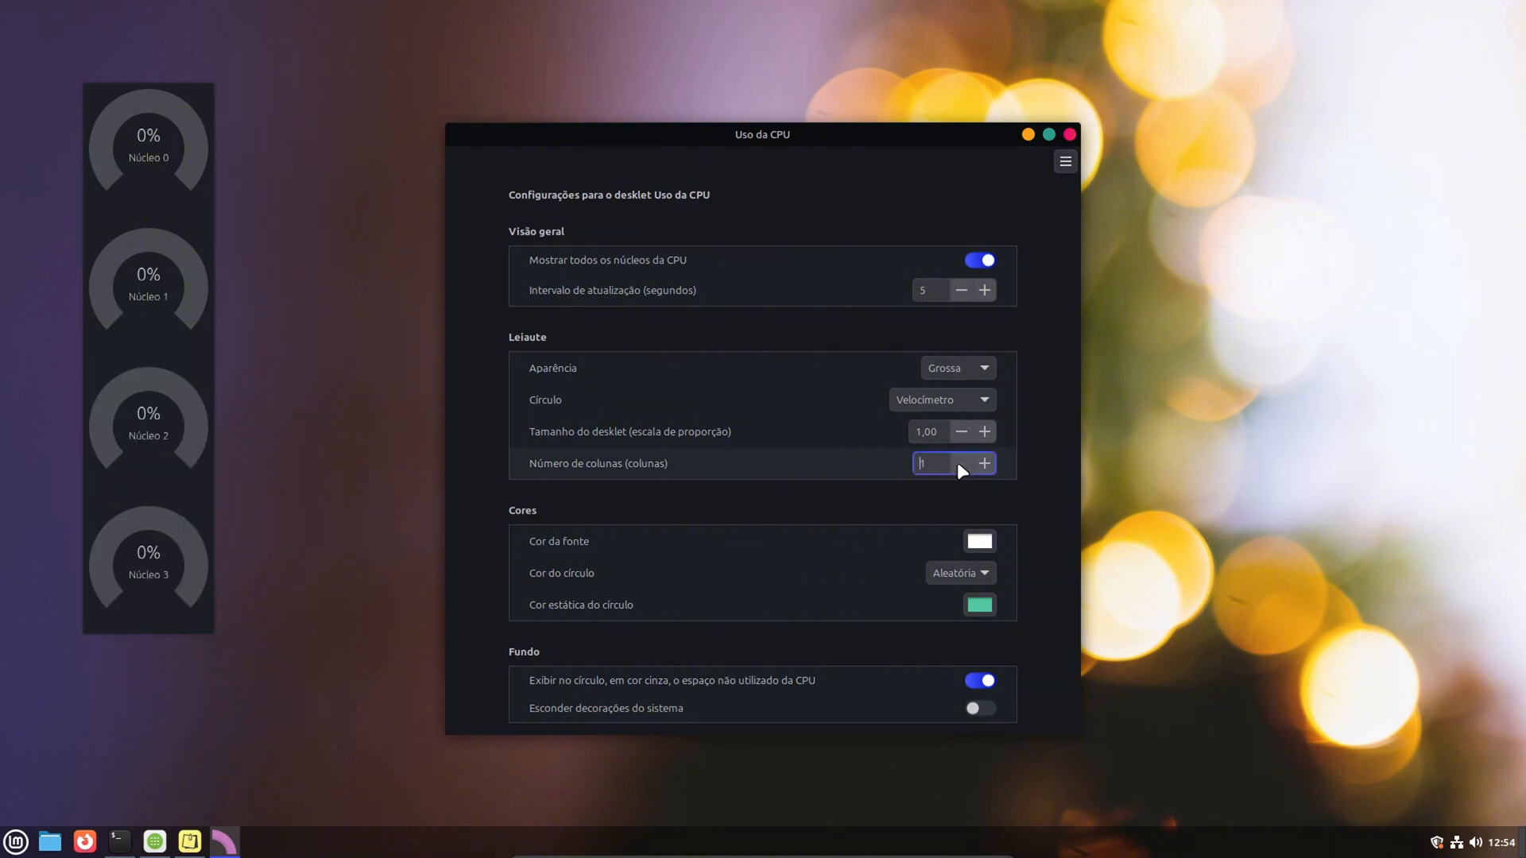
left_click(965, 371)
left_click(951, 350)
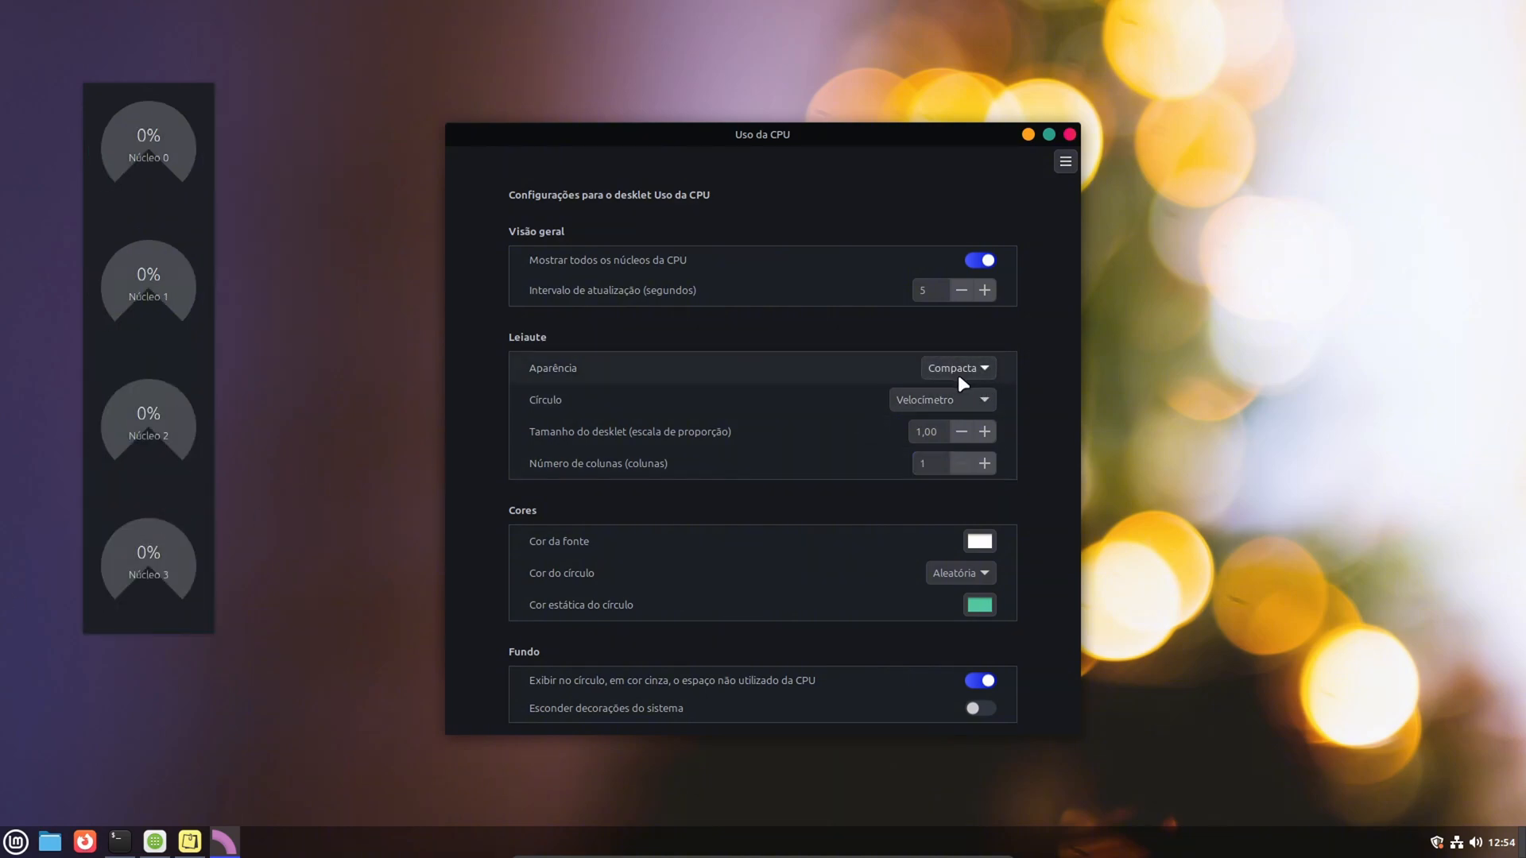
left_click(960, 372)
left_click(961, 350)
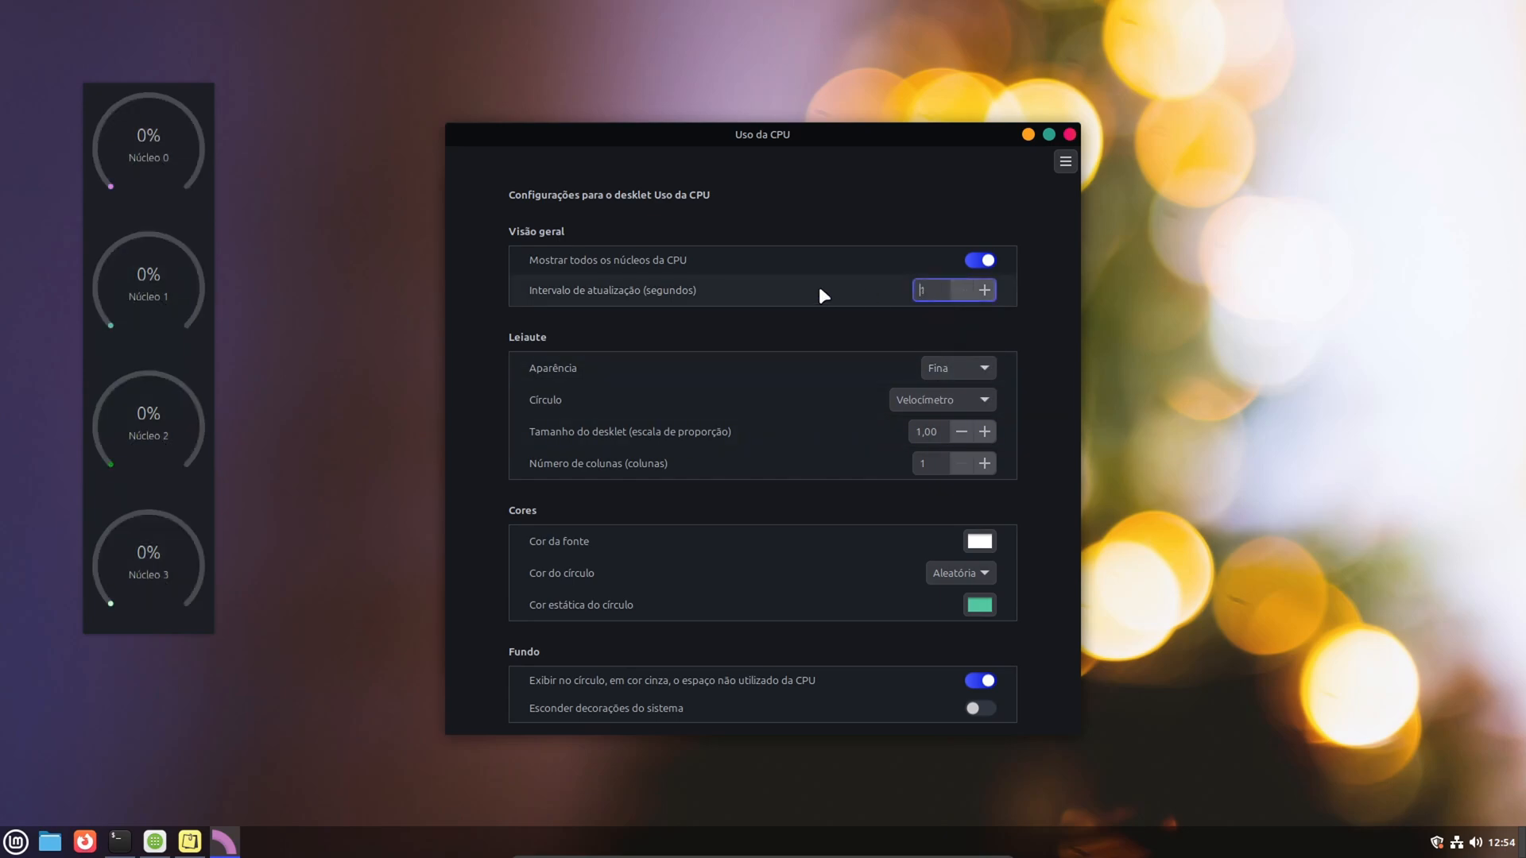
left_click(1070, 134)
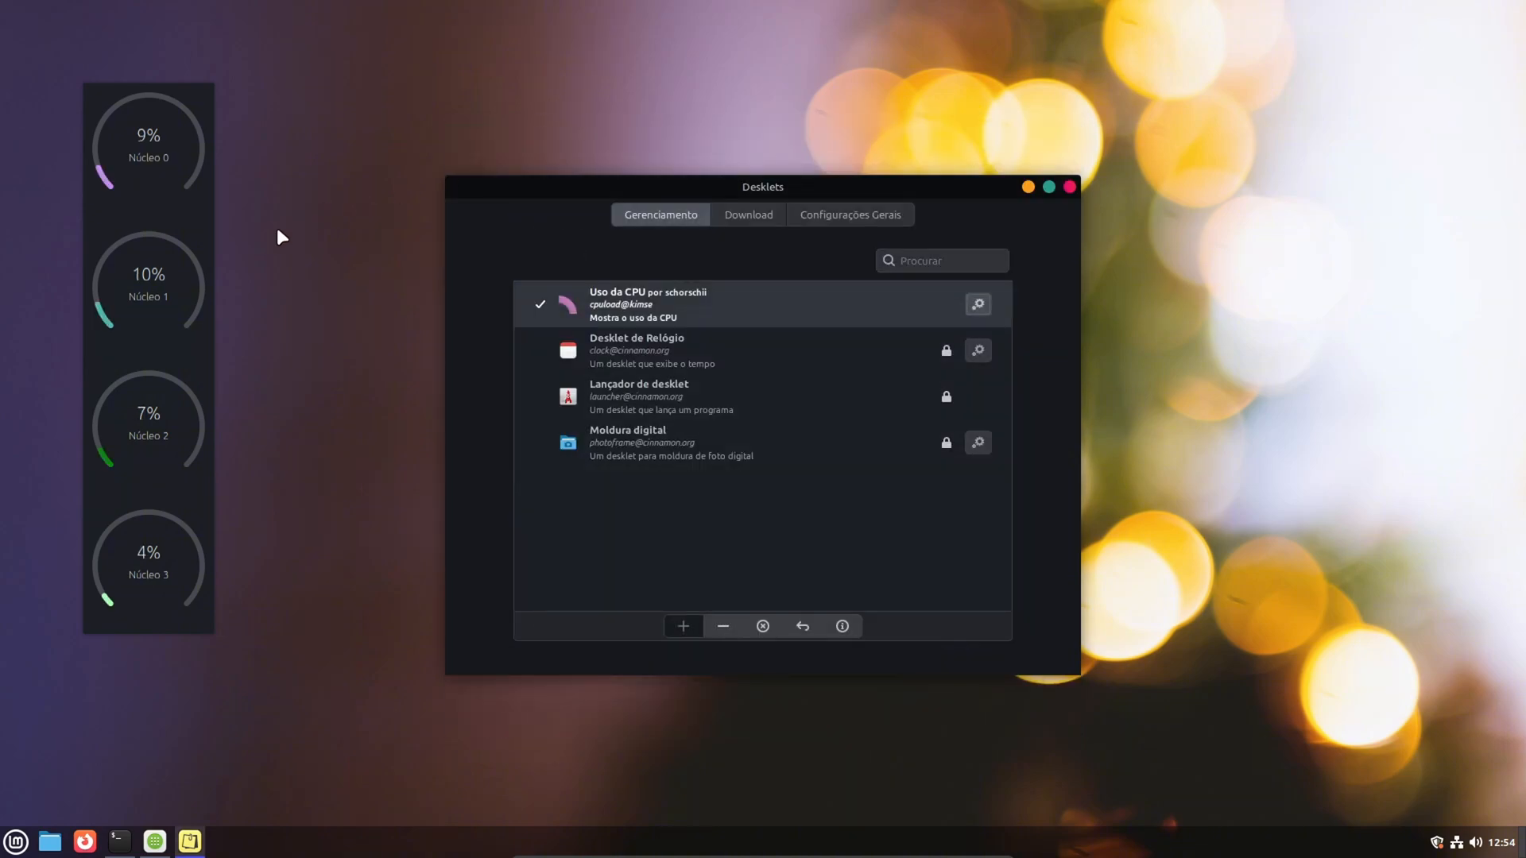
- Move the CPU desklet to the desktop's right edge, hide its system decorations, and close the Desklets manager
left_click_drag(156, 254, 1464, 193)
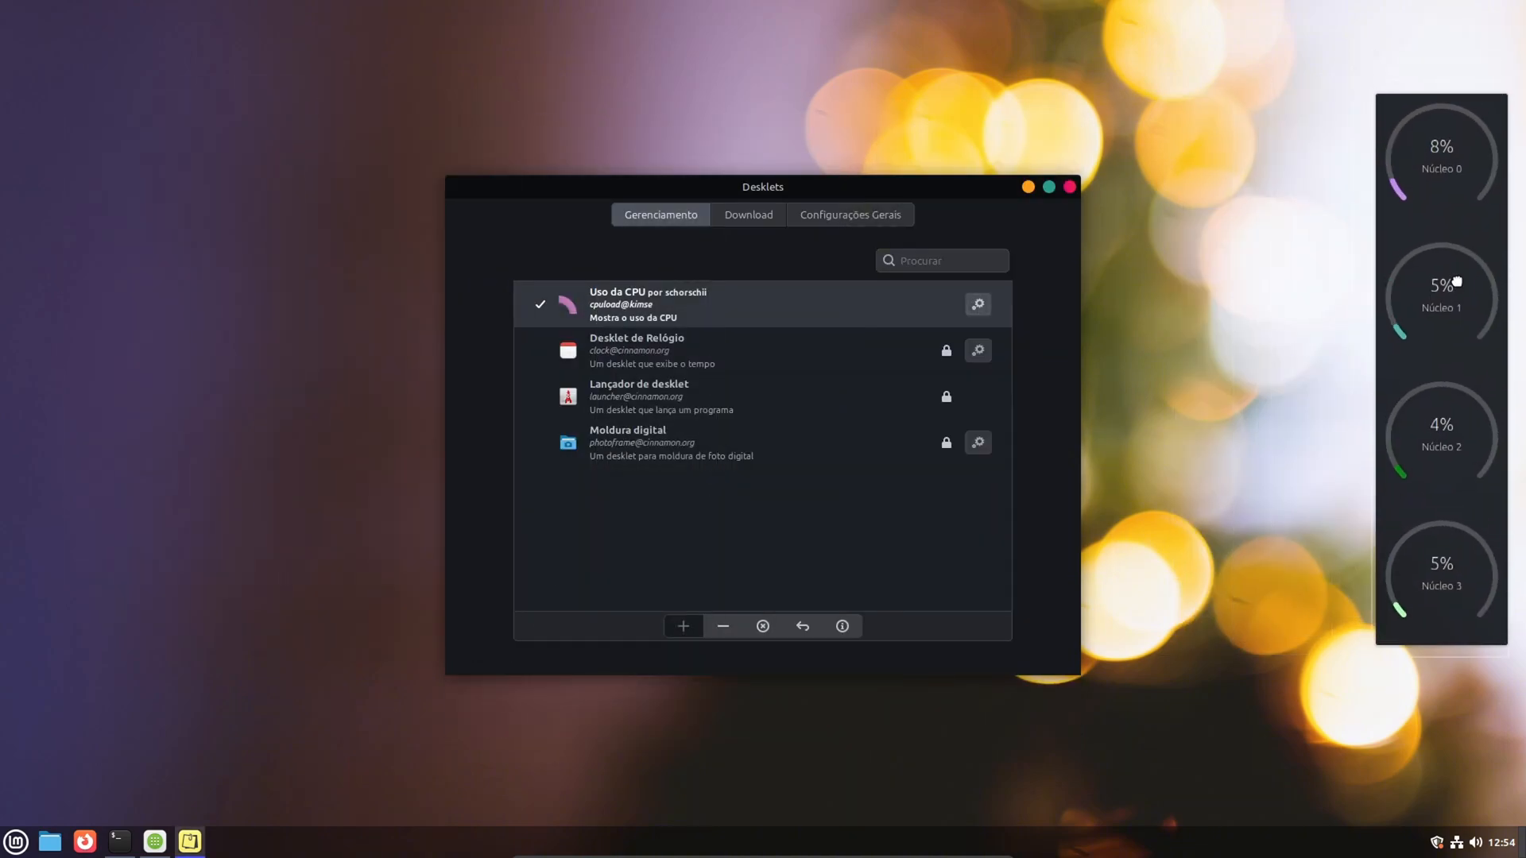
left_click(978, 305)
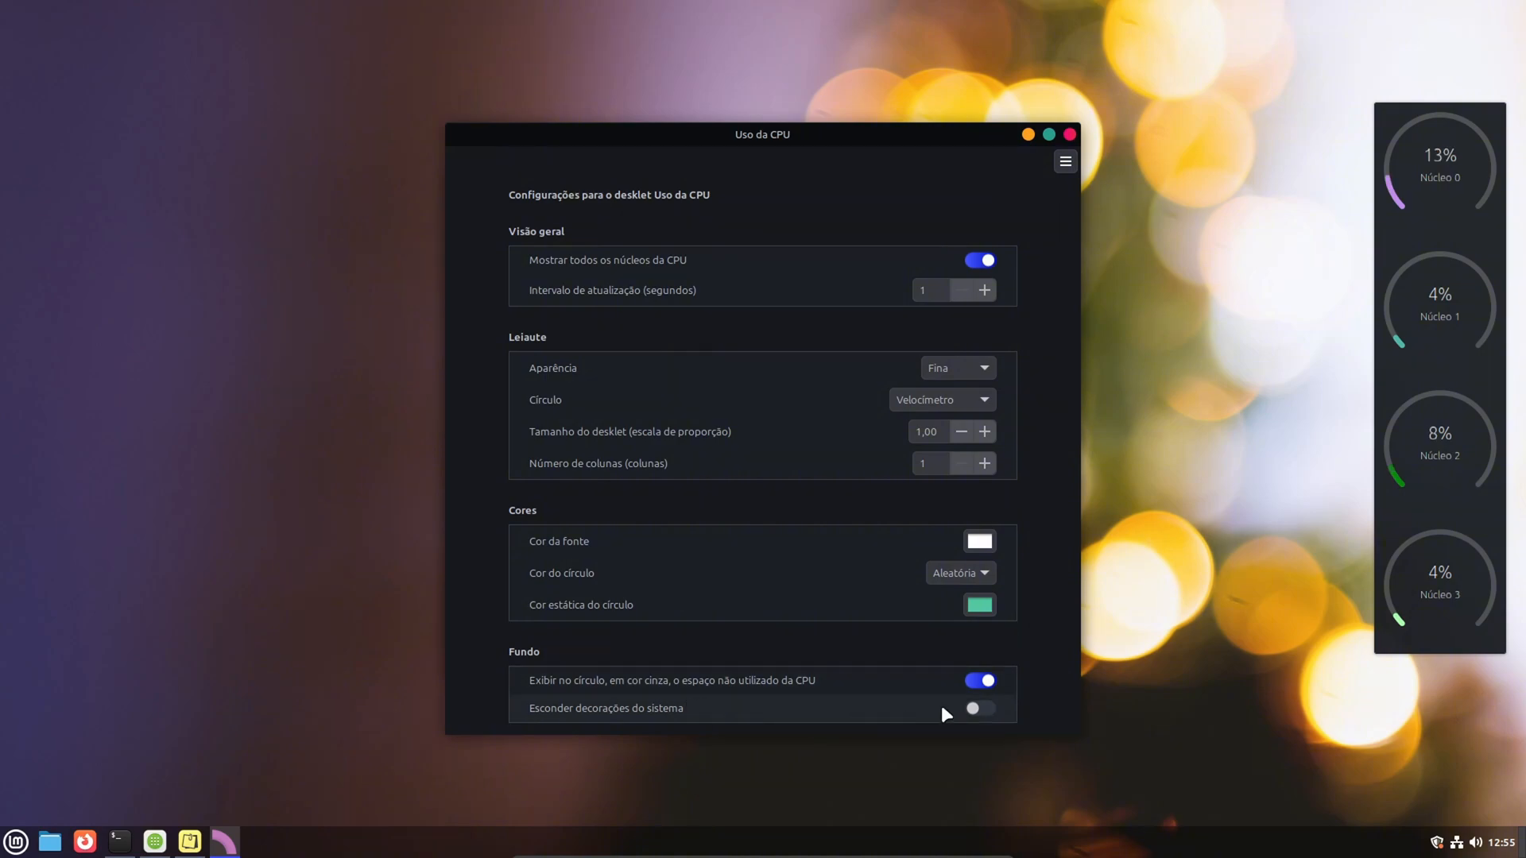
left_click(992, 708)
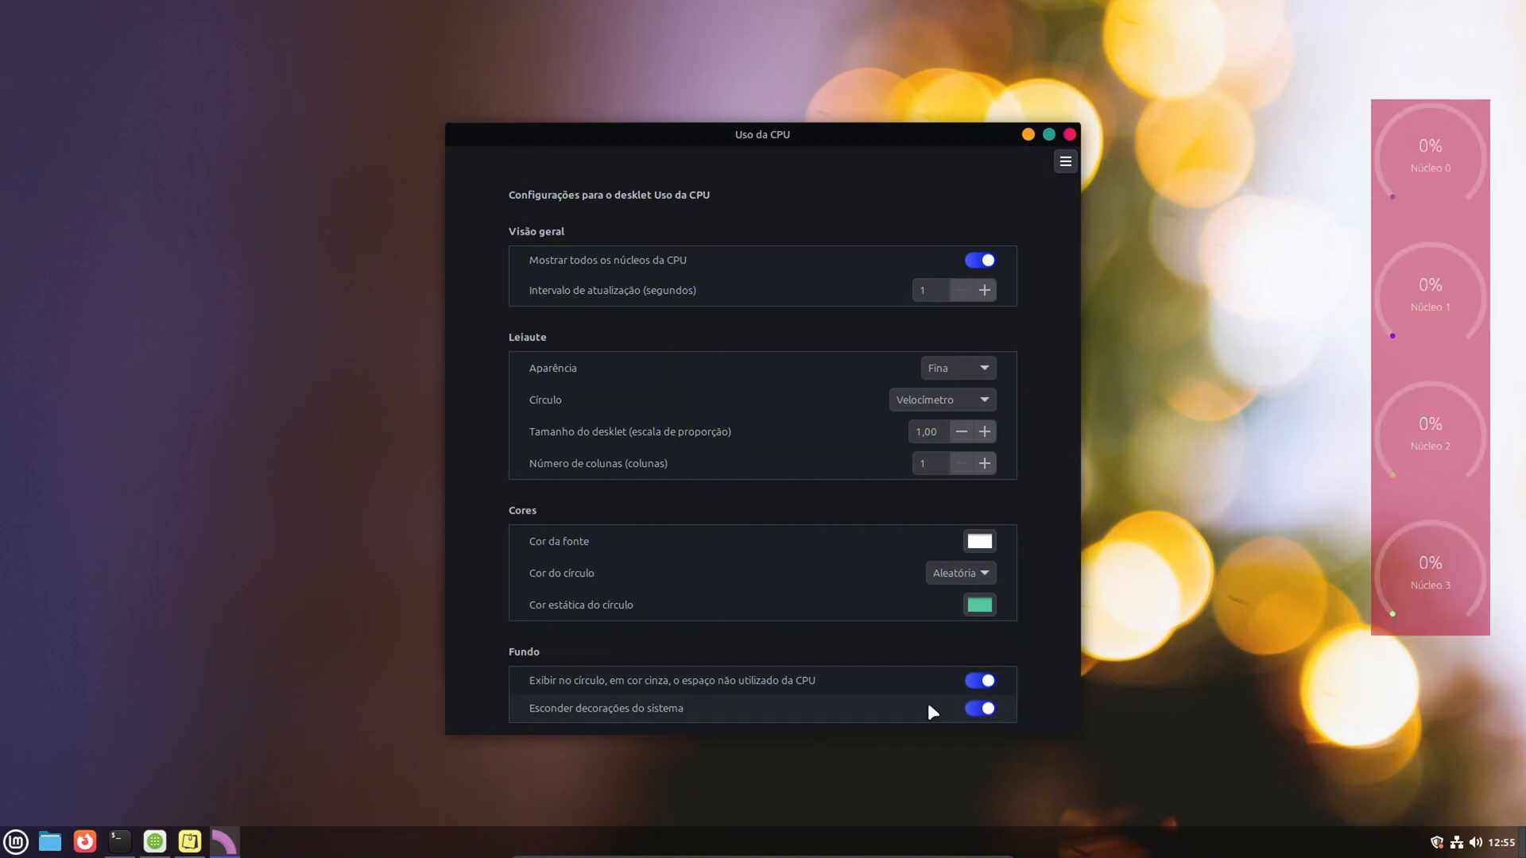
left_click(1069, 134)
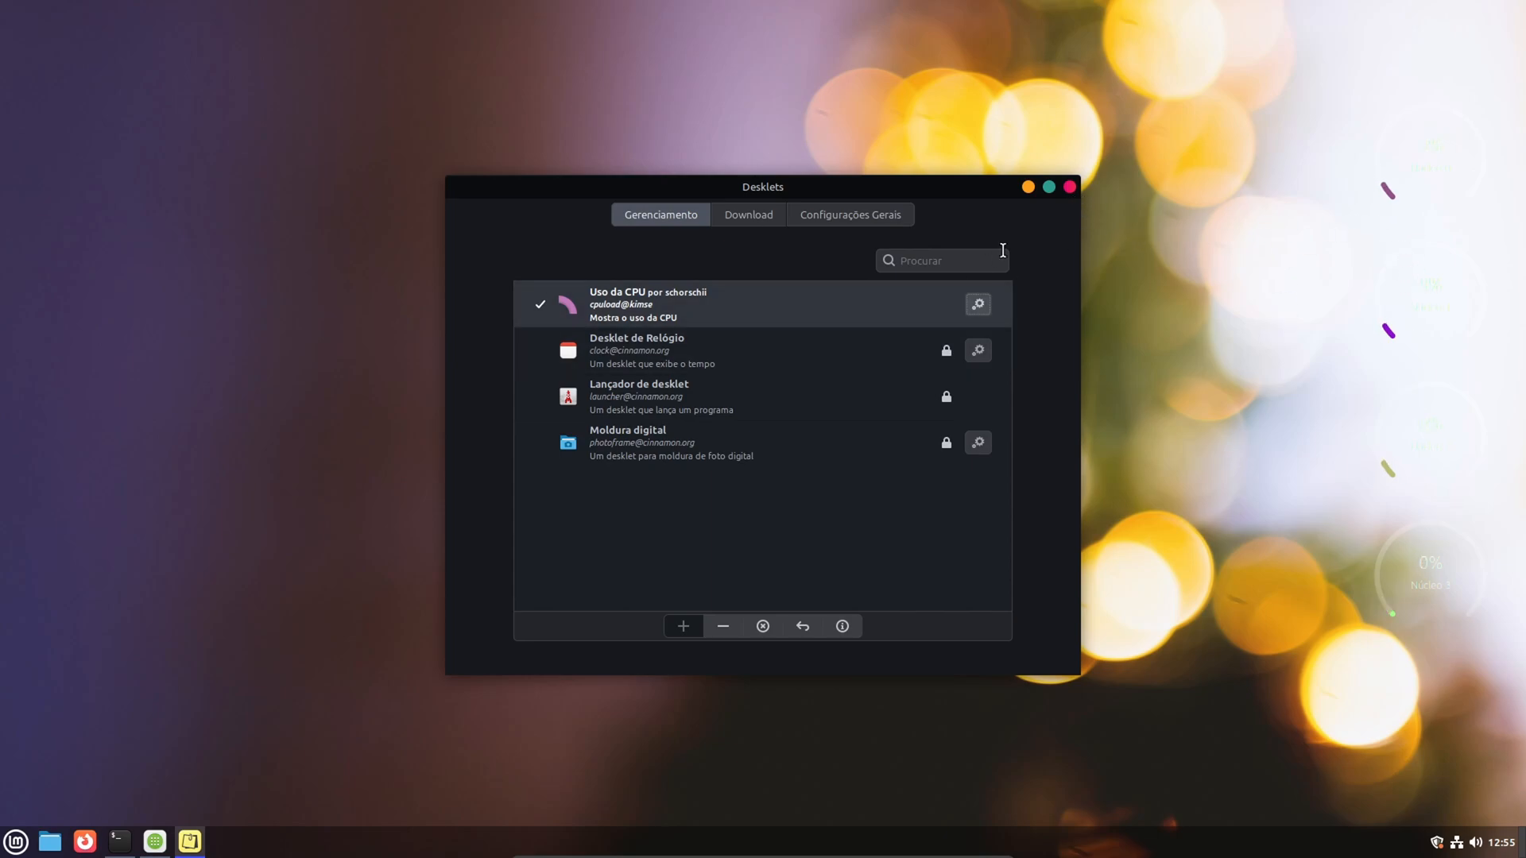
left_click(1071, 184)
- Open the desktop background settings and try the Uzumaki and Black images from the Wallpapers collection
right_click(639, 438)
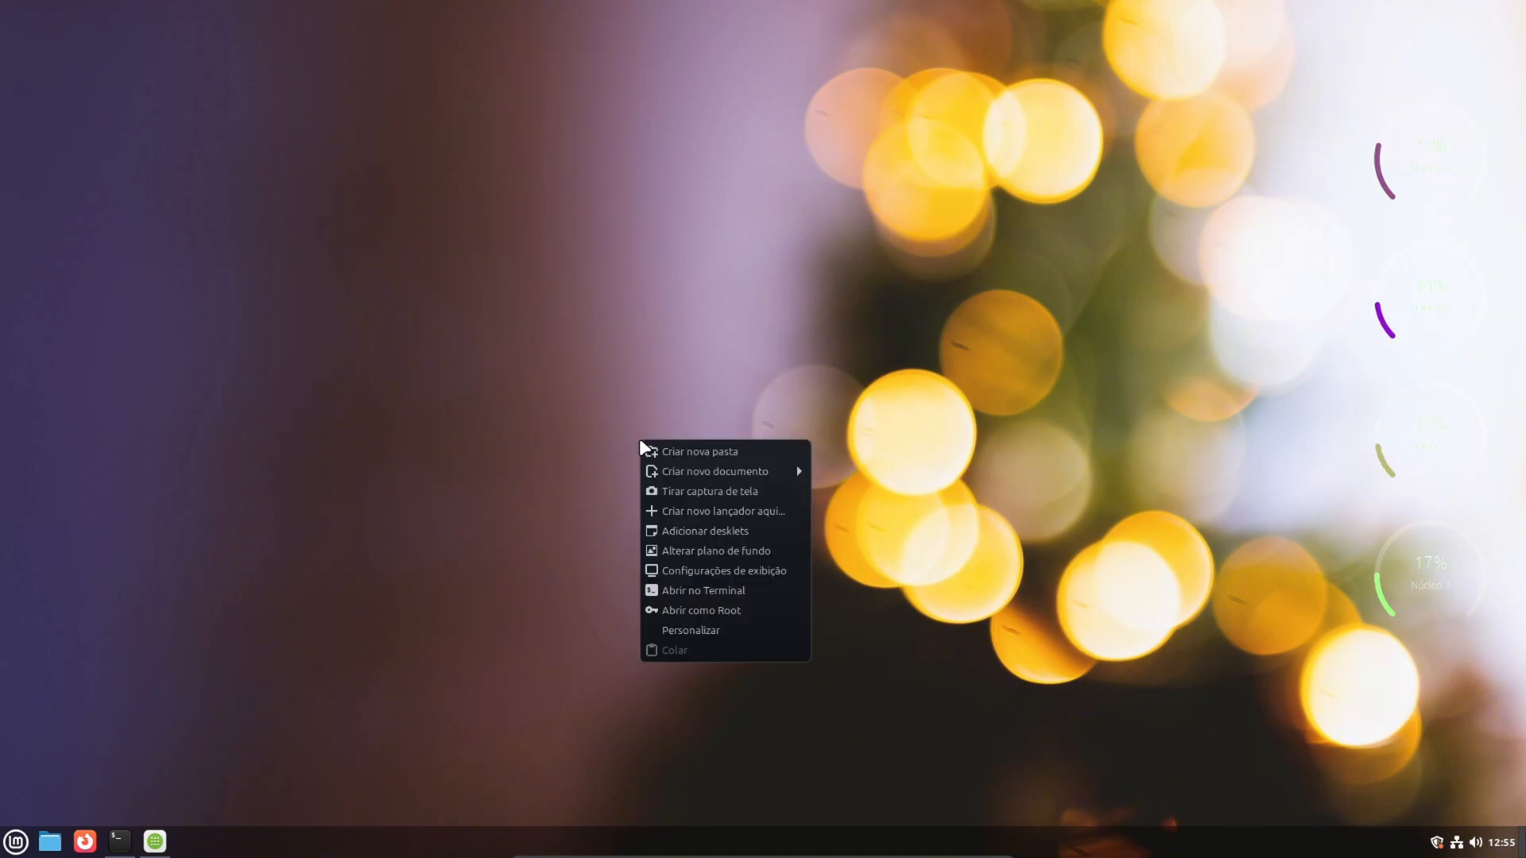
left_click(726, 551)
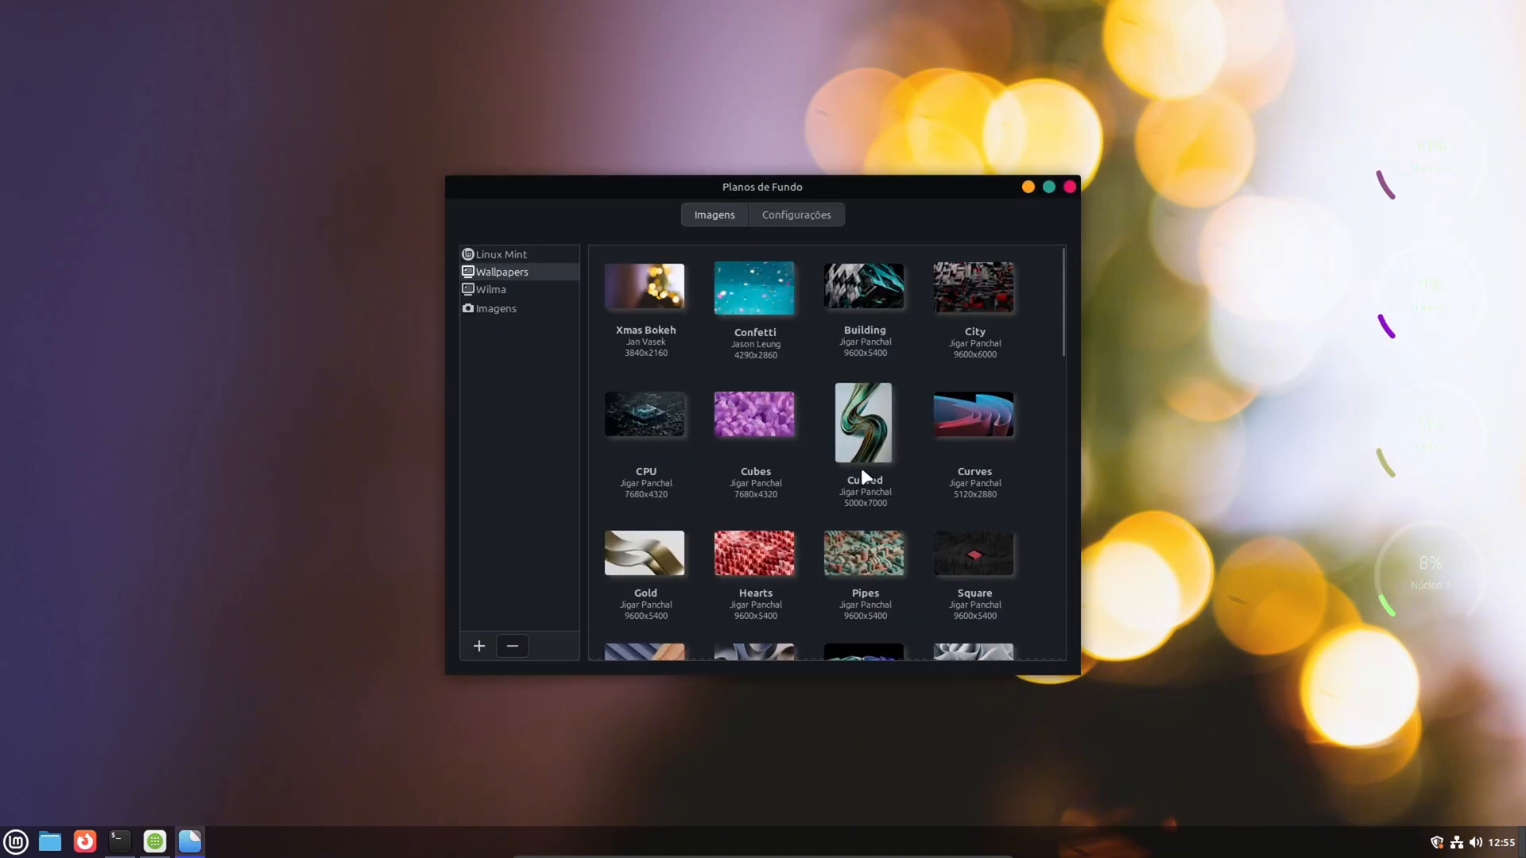
scroll(862, 469, "down", 1)
scroll(861, 467, "down", 5)
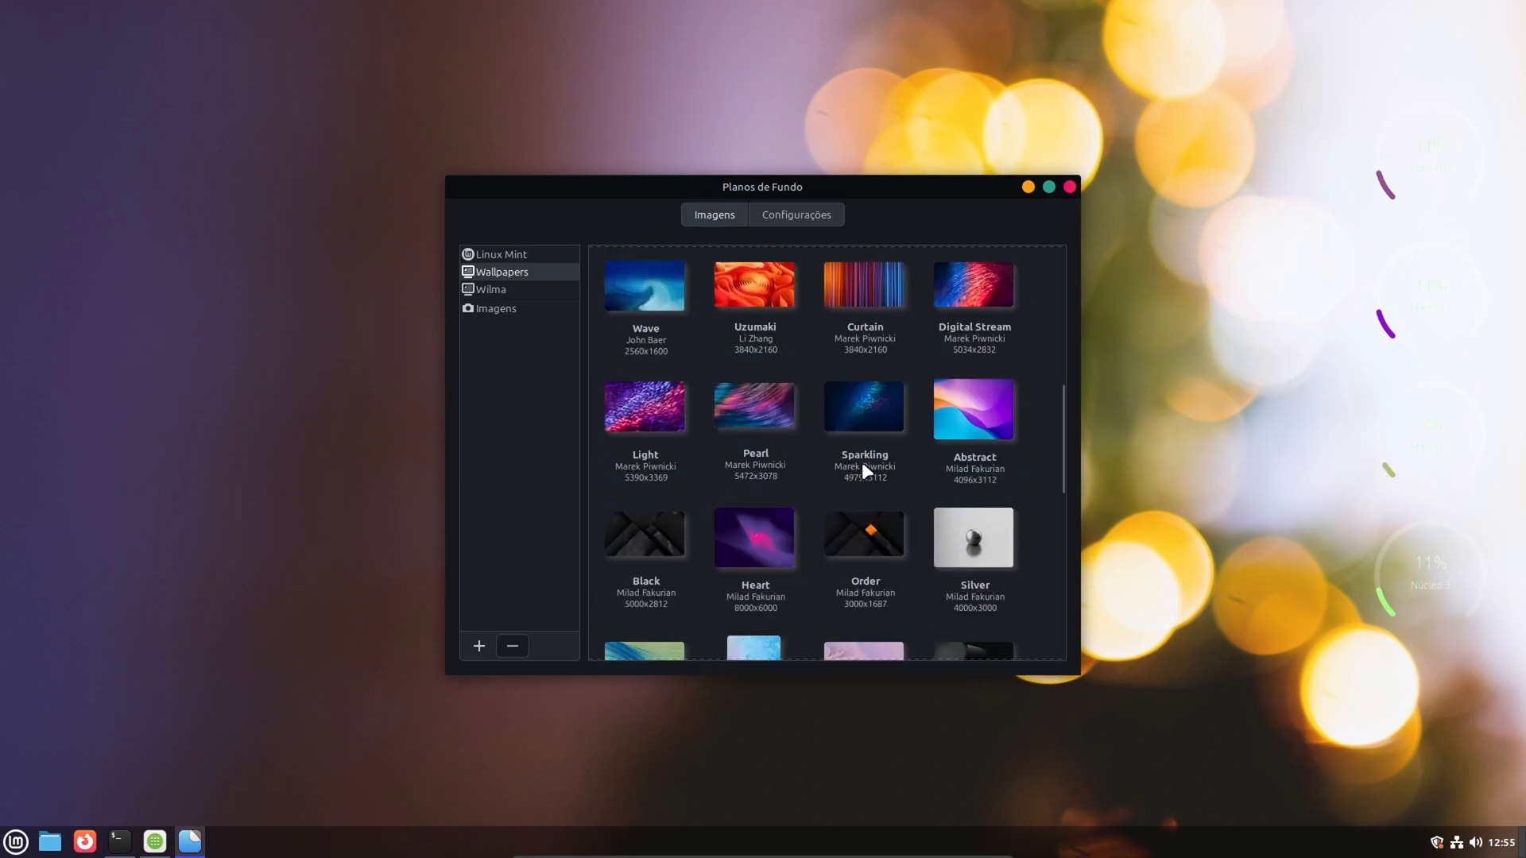
left_click(759, 293)
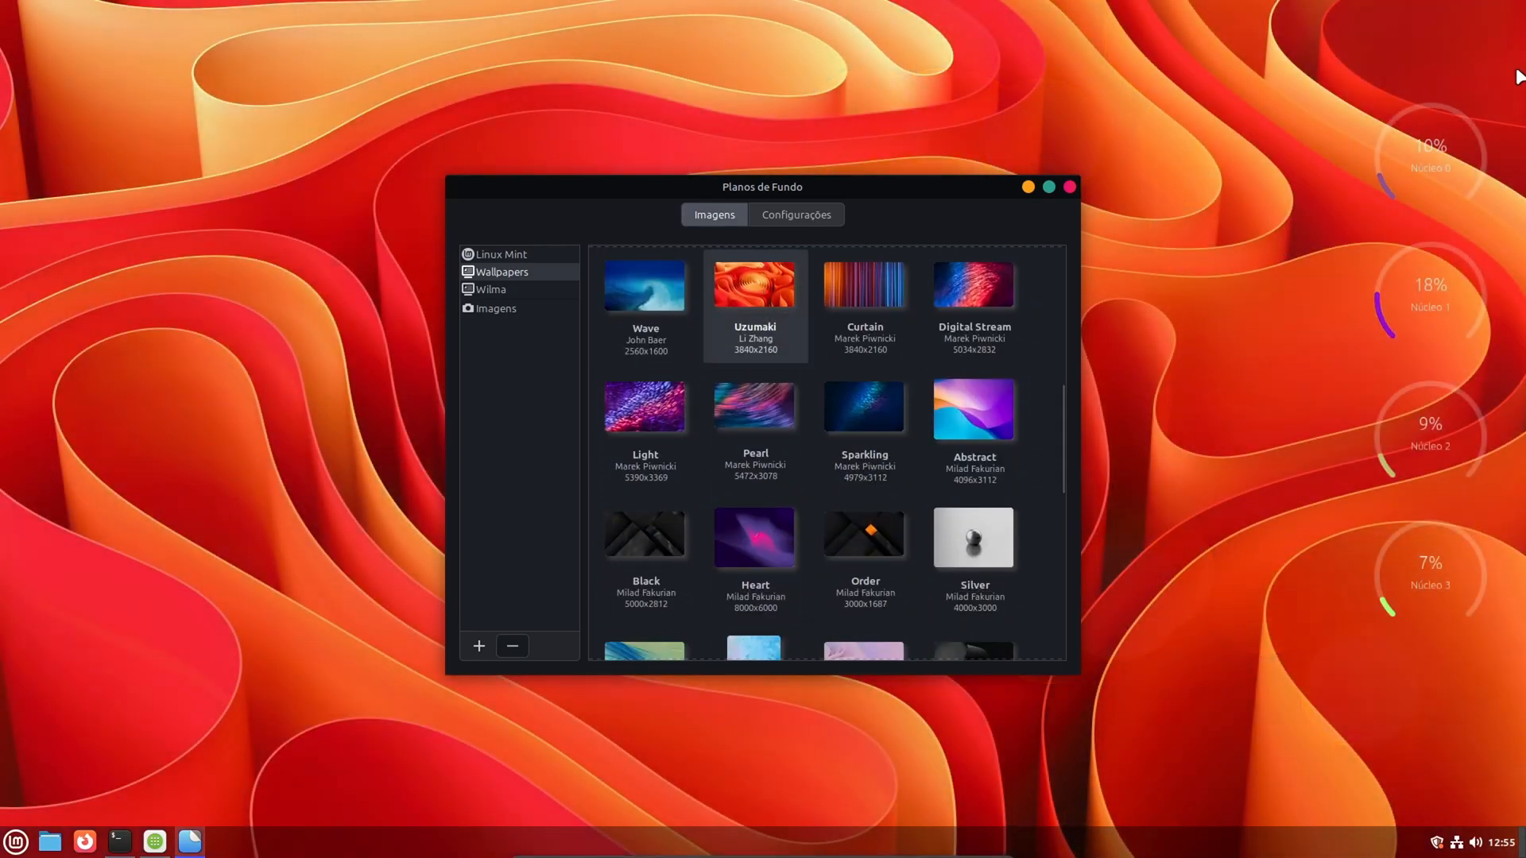
left_click(637, 534)
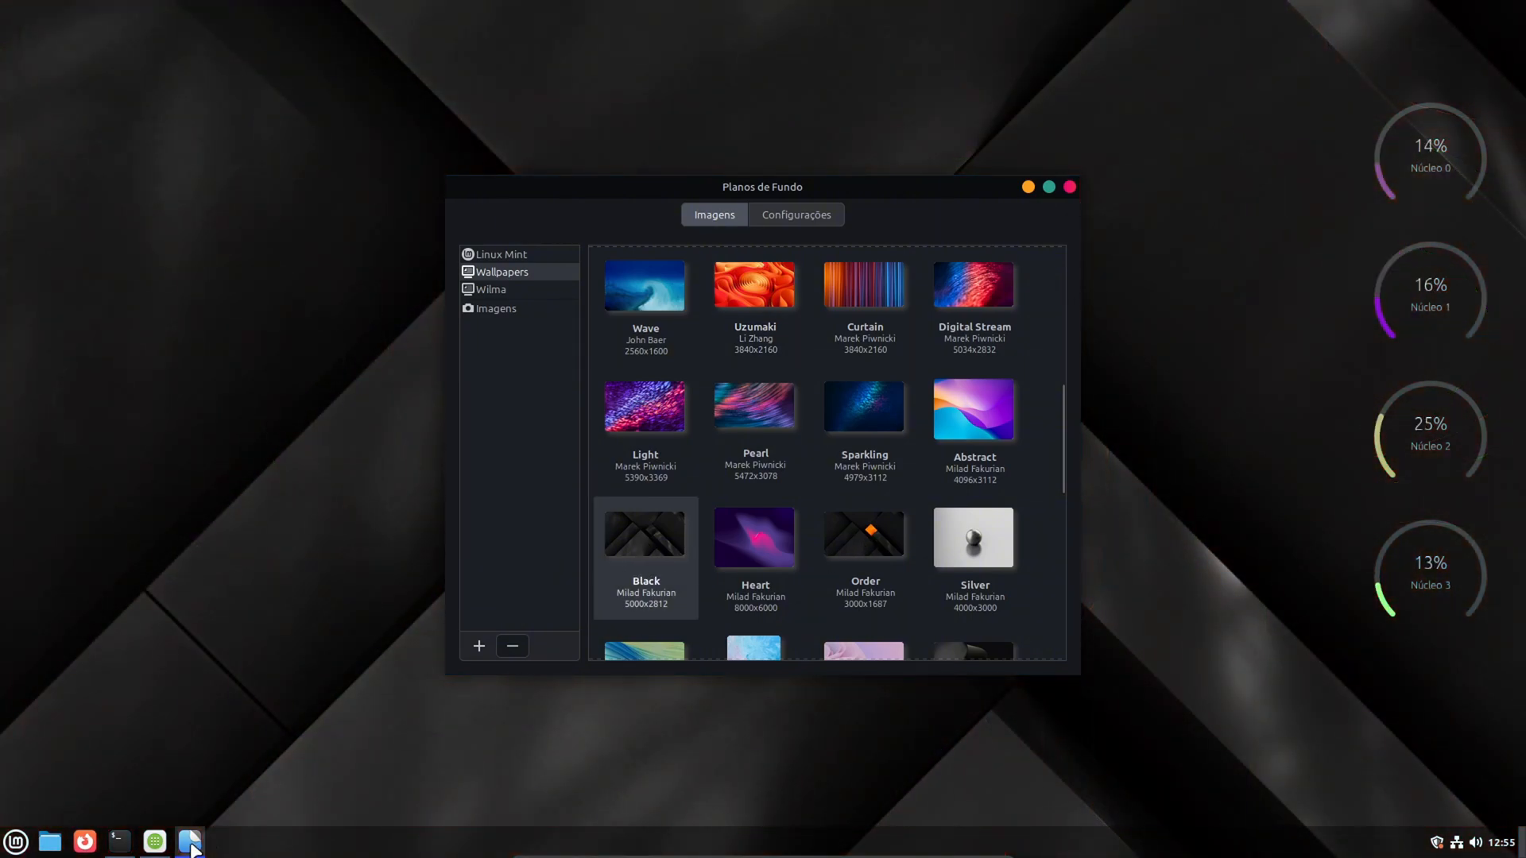
- Set the Order image as the desktop wallpaper and close the background settings
left_click(189, 842)
left_click(189, 841)
left_click(850, 530)
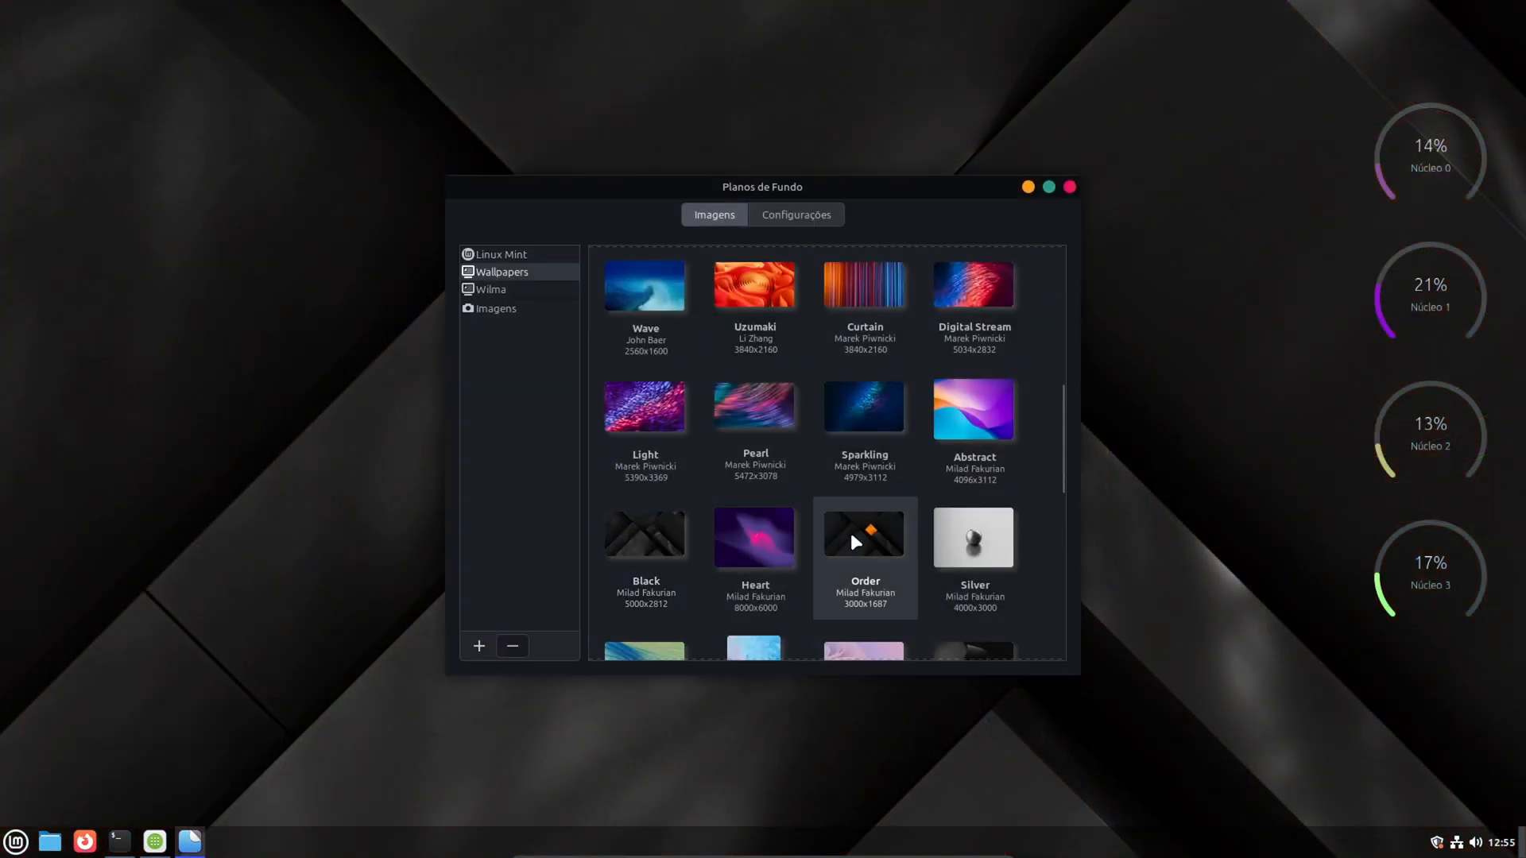
left_click(1069, 186)
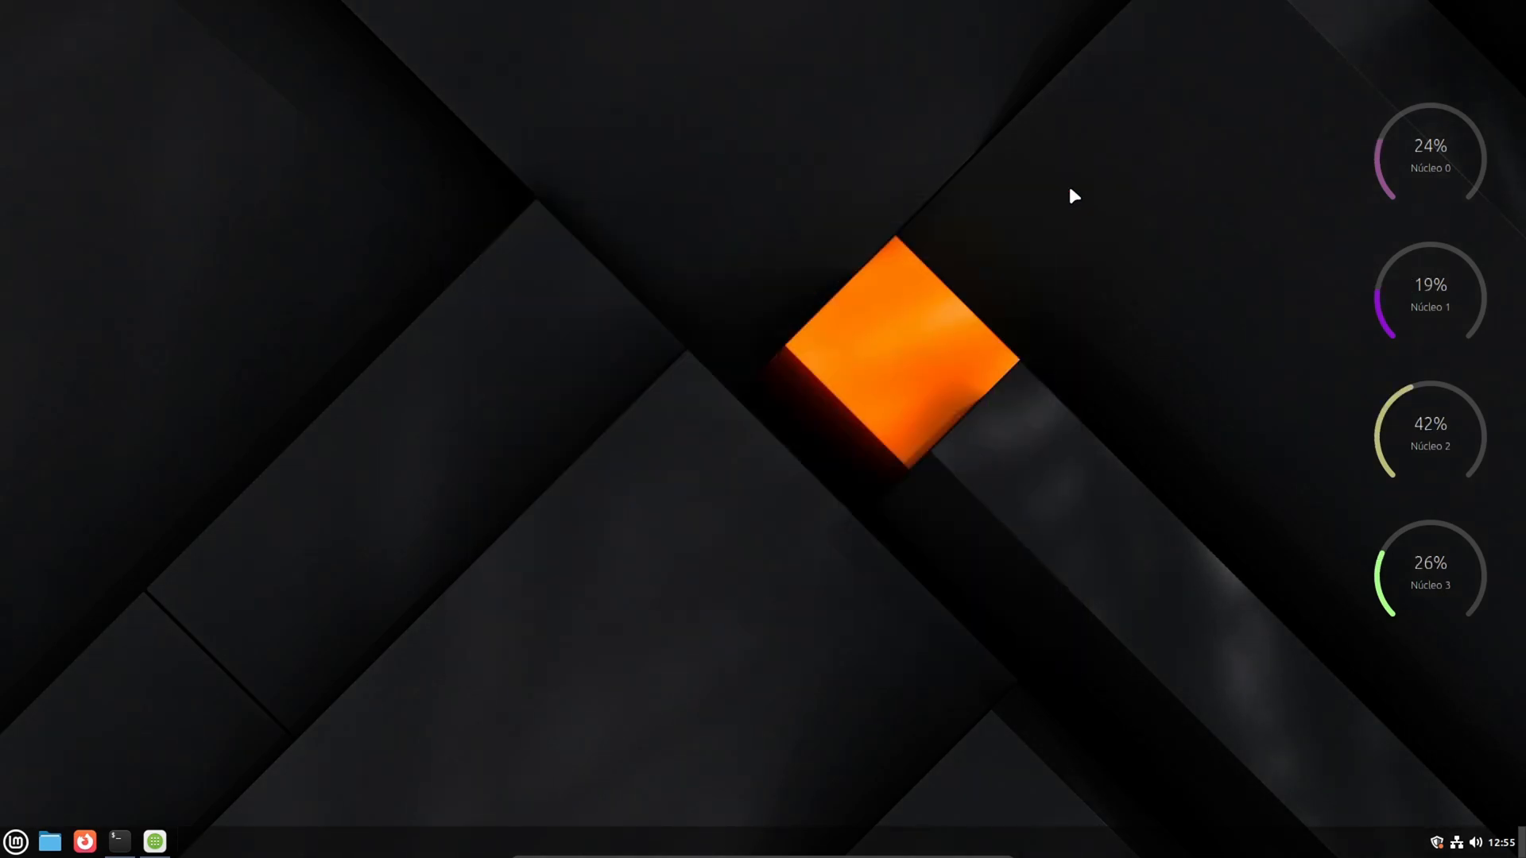
- Move the CPU desklet slightly lower along the desktop's right edge
left_click(11, 844)
left_click(11, 844)
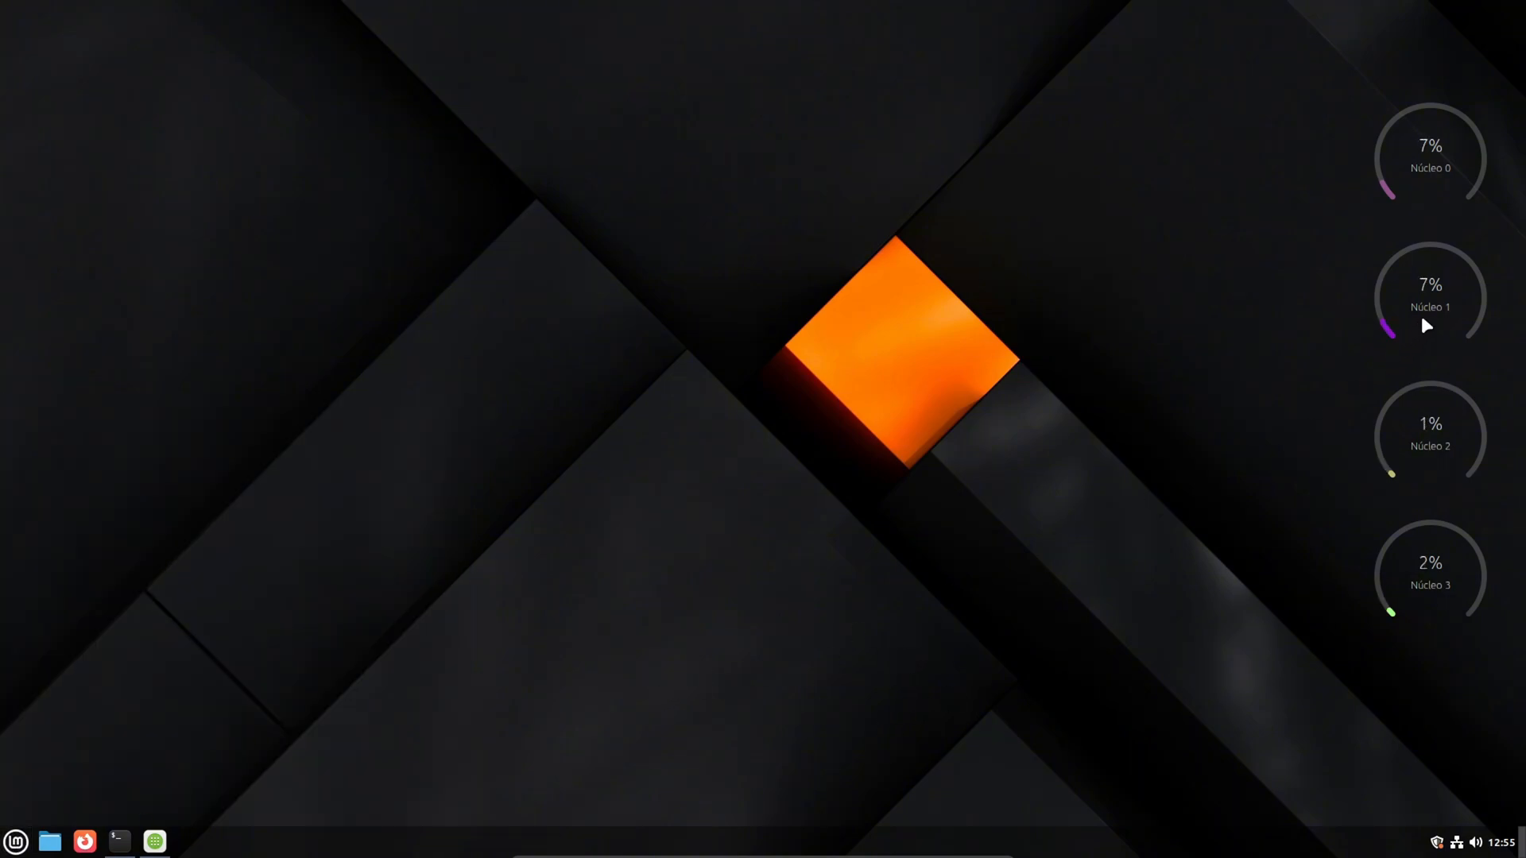
left_click_drag(1440, 168, 1440, 246)
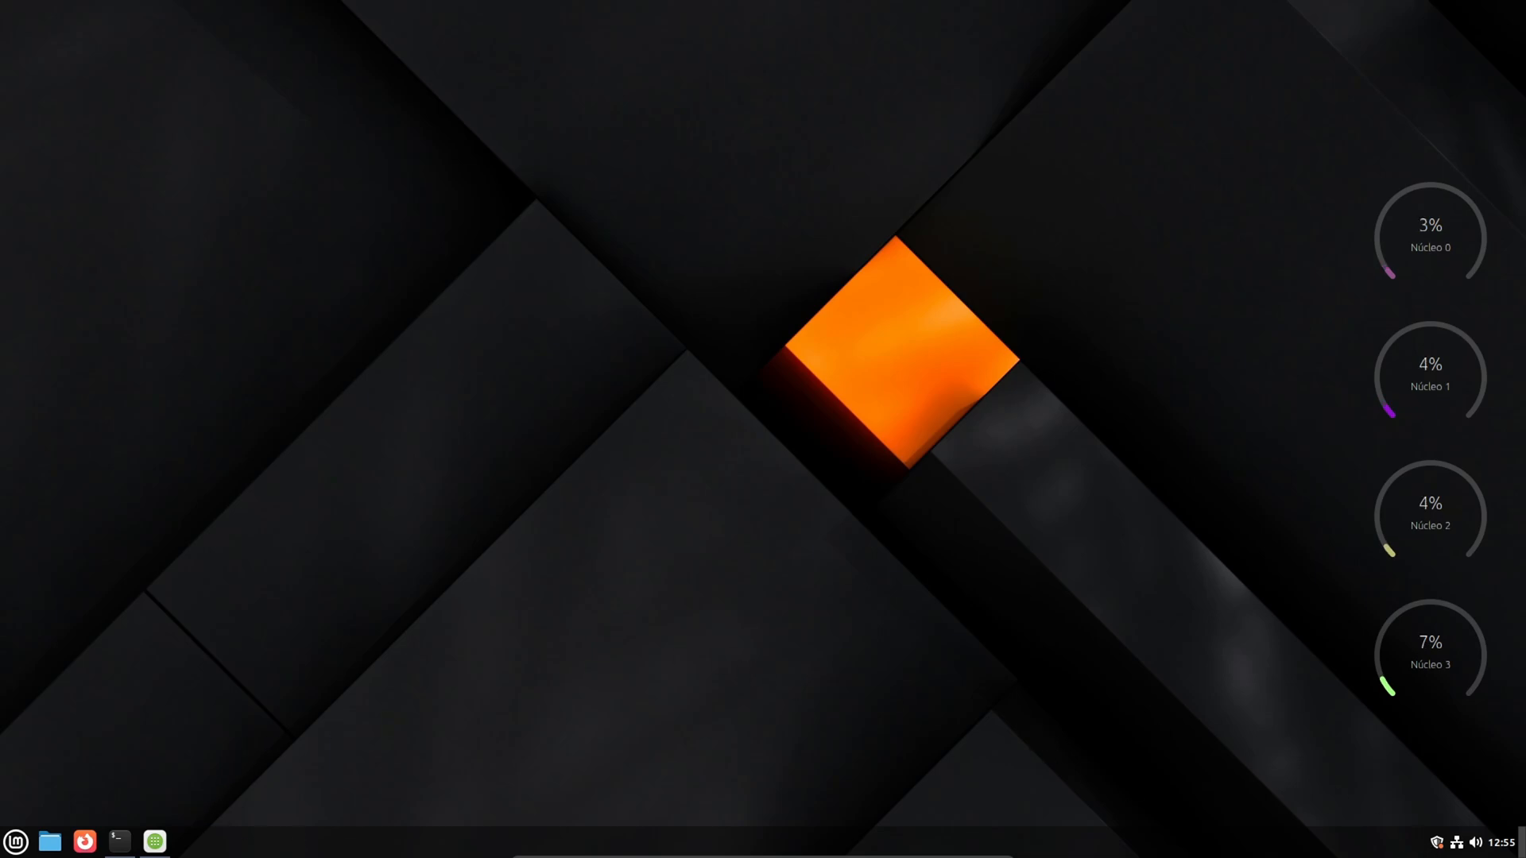
- Open the Applets manager from the panel, look through the downloadable applets, and close the manager
right_click(700, 847)
left_click(648, 628)
left_click(616, 316)
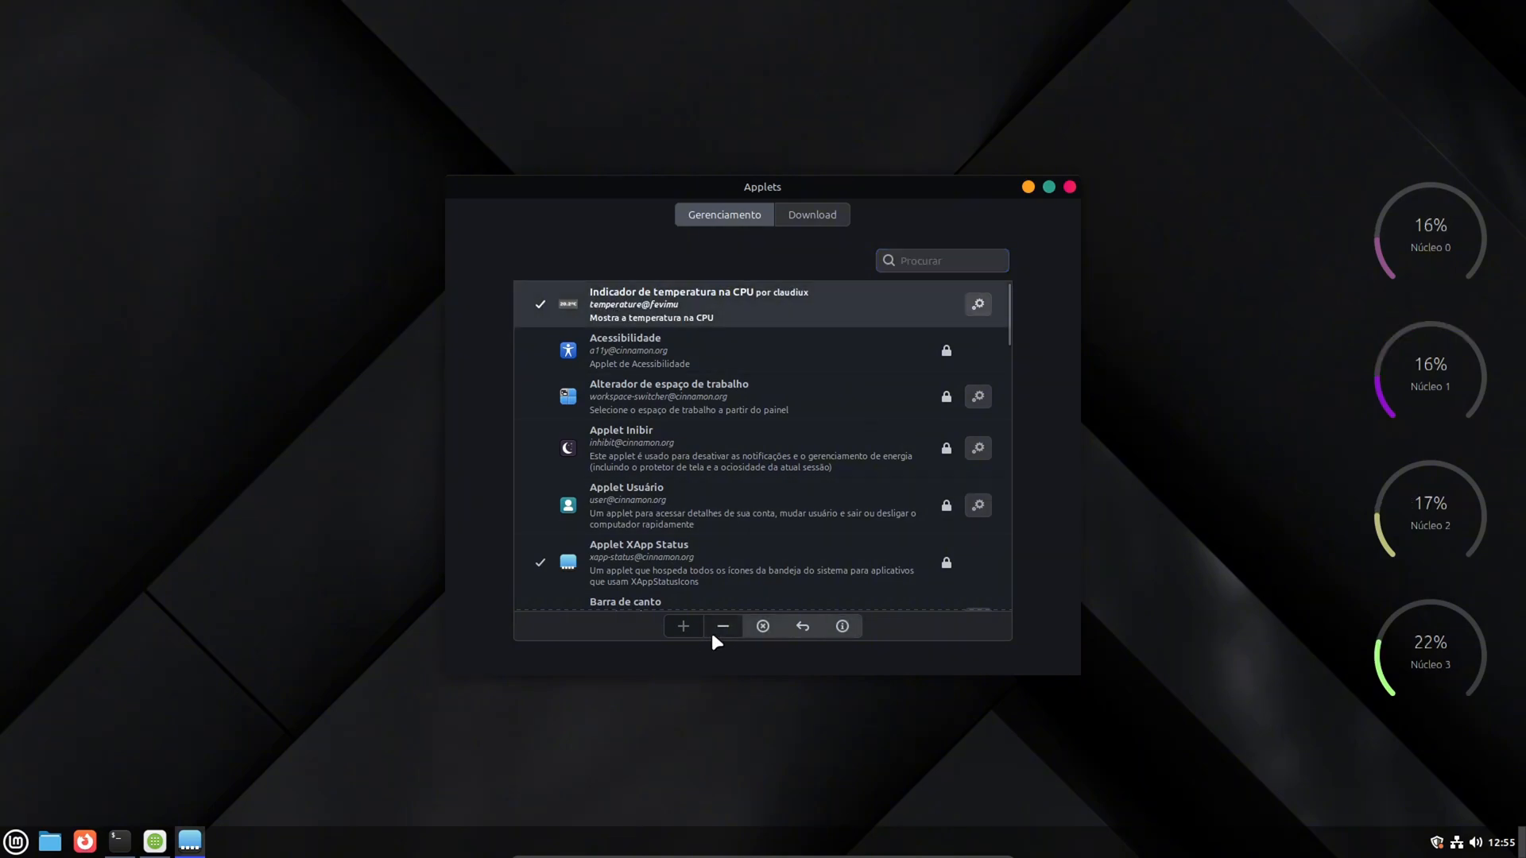
left_click(808, 216)
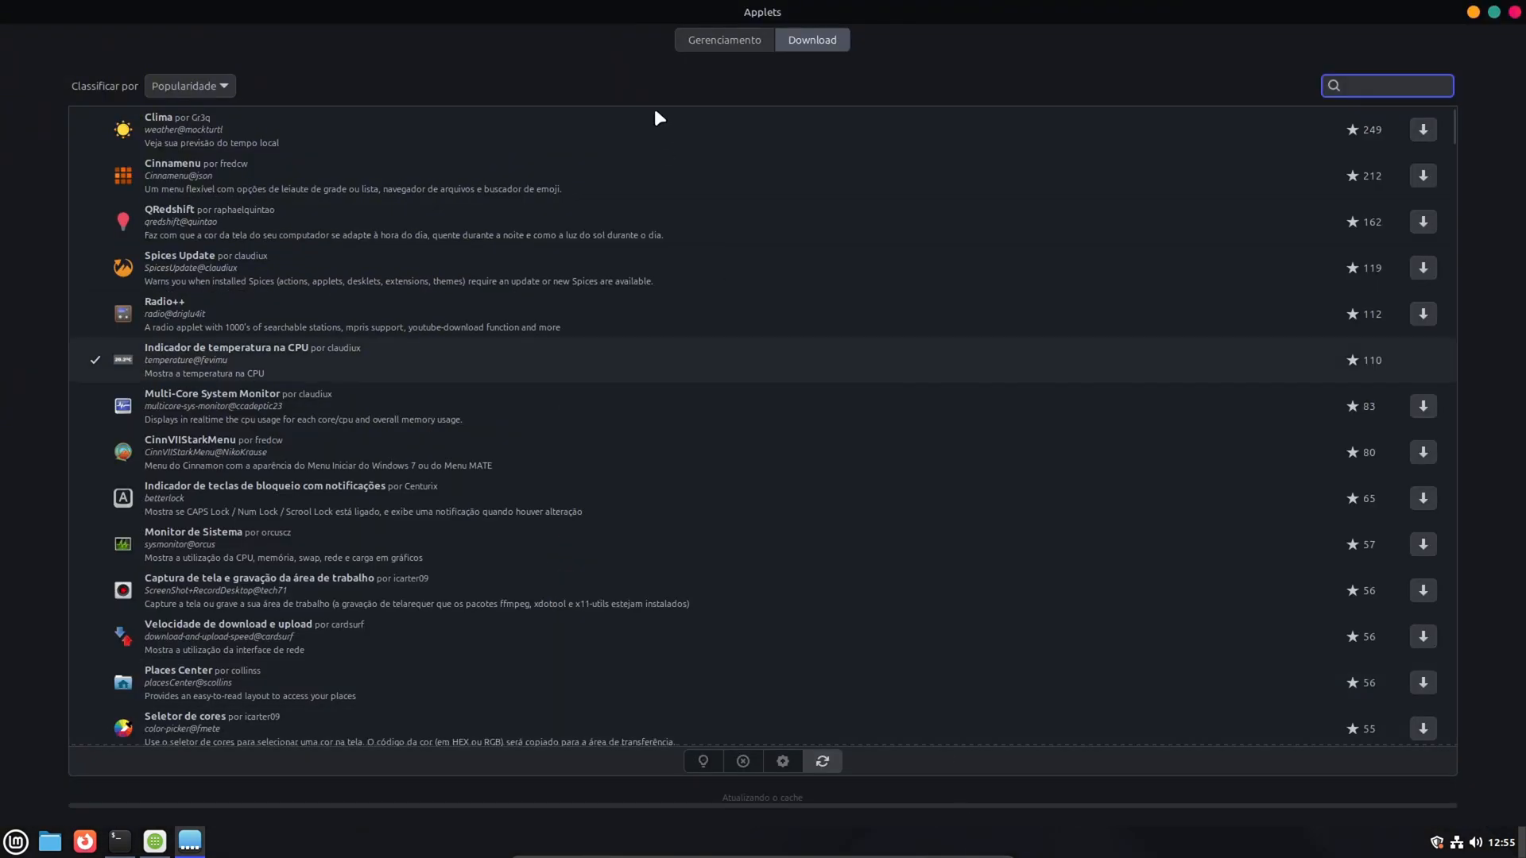
left_click(1495, 12)
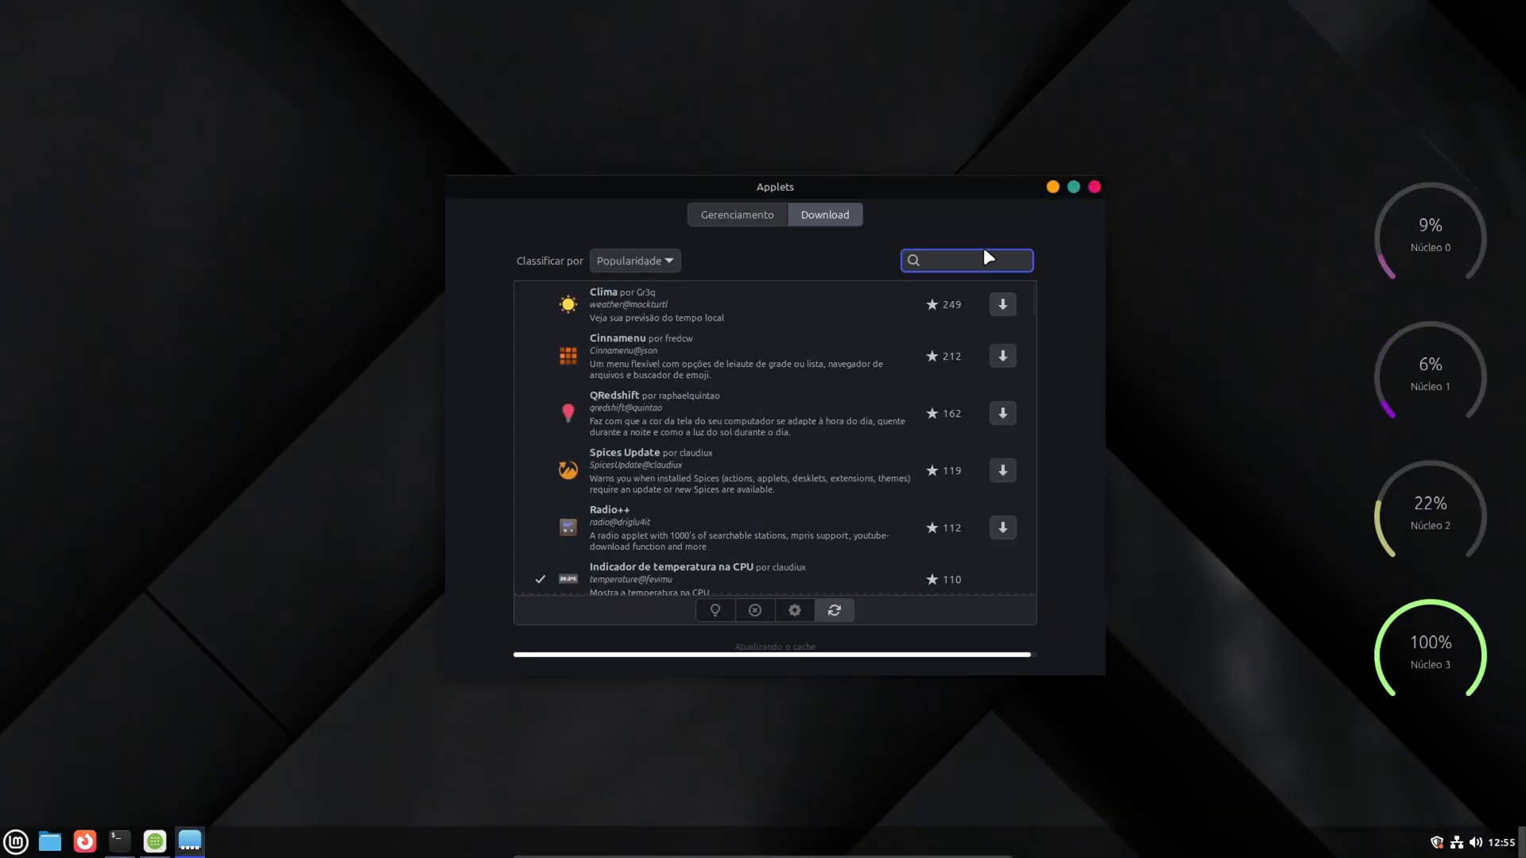
left_click(1095, 186)
- Switch to the Software Manager and go back from the Goverlay search result to its home page
left_click(156, 844)
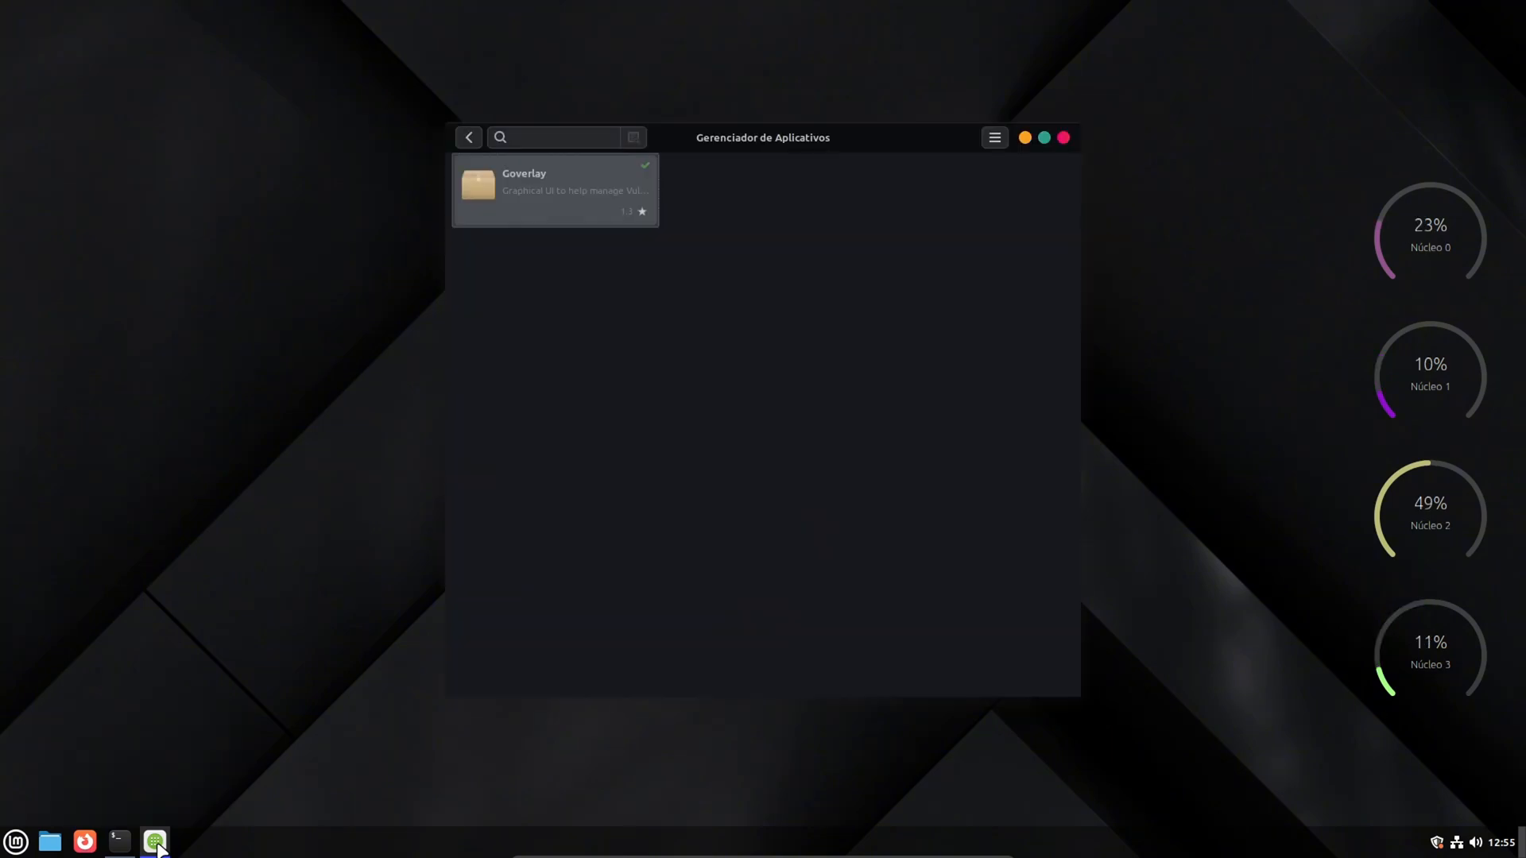
left_click_drag(750, 141, 750, 152)
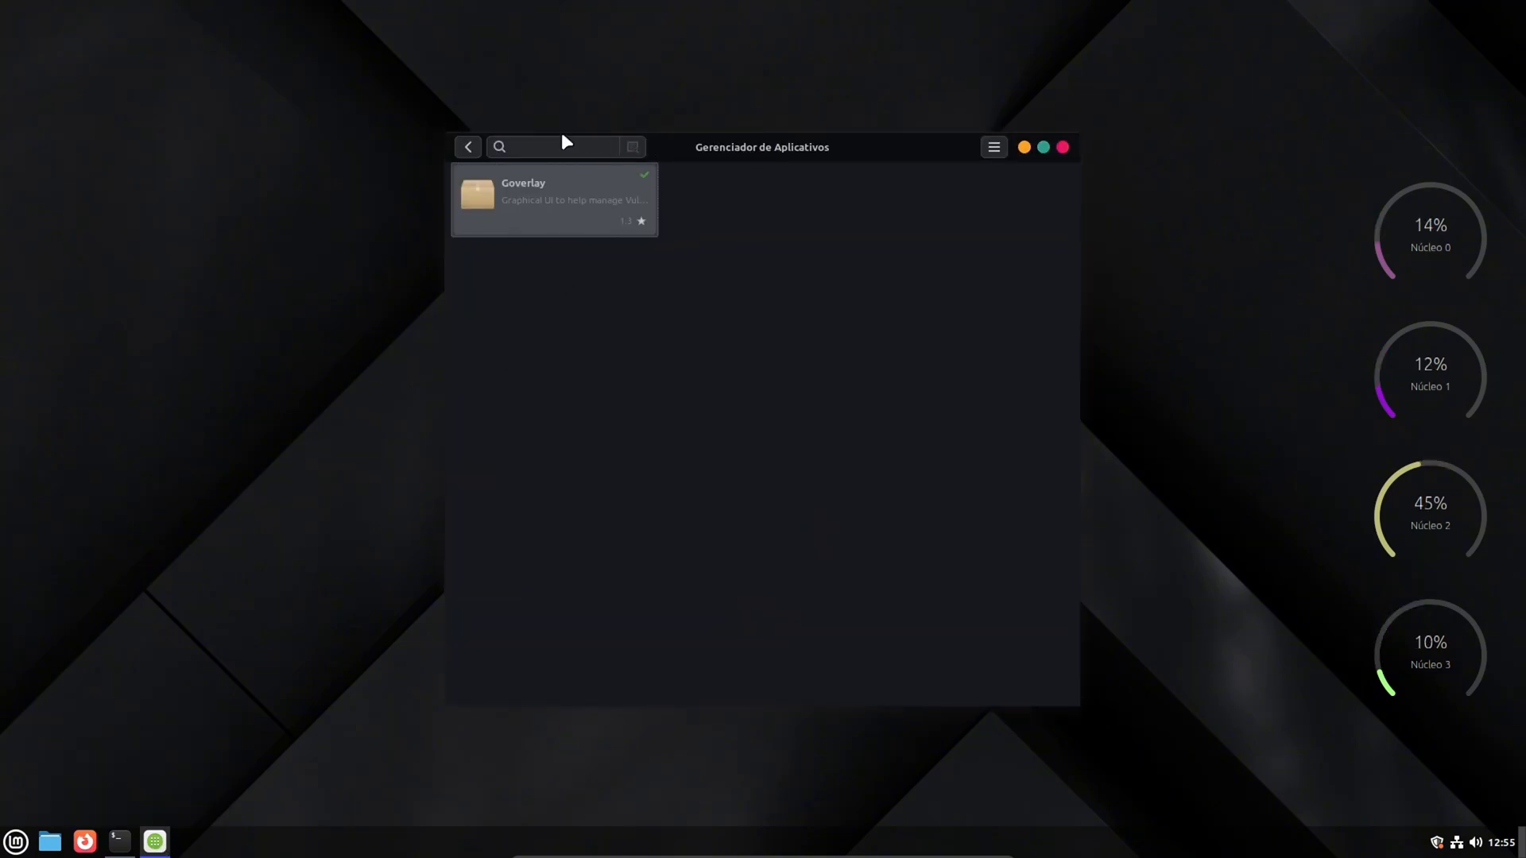
left_click(469, 148)
- Check the Steam installation in the terminal, reposition its window near the screen's centre, and return to the Software Manager
left_click(120, 841)
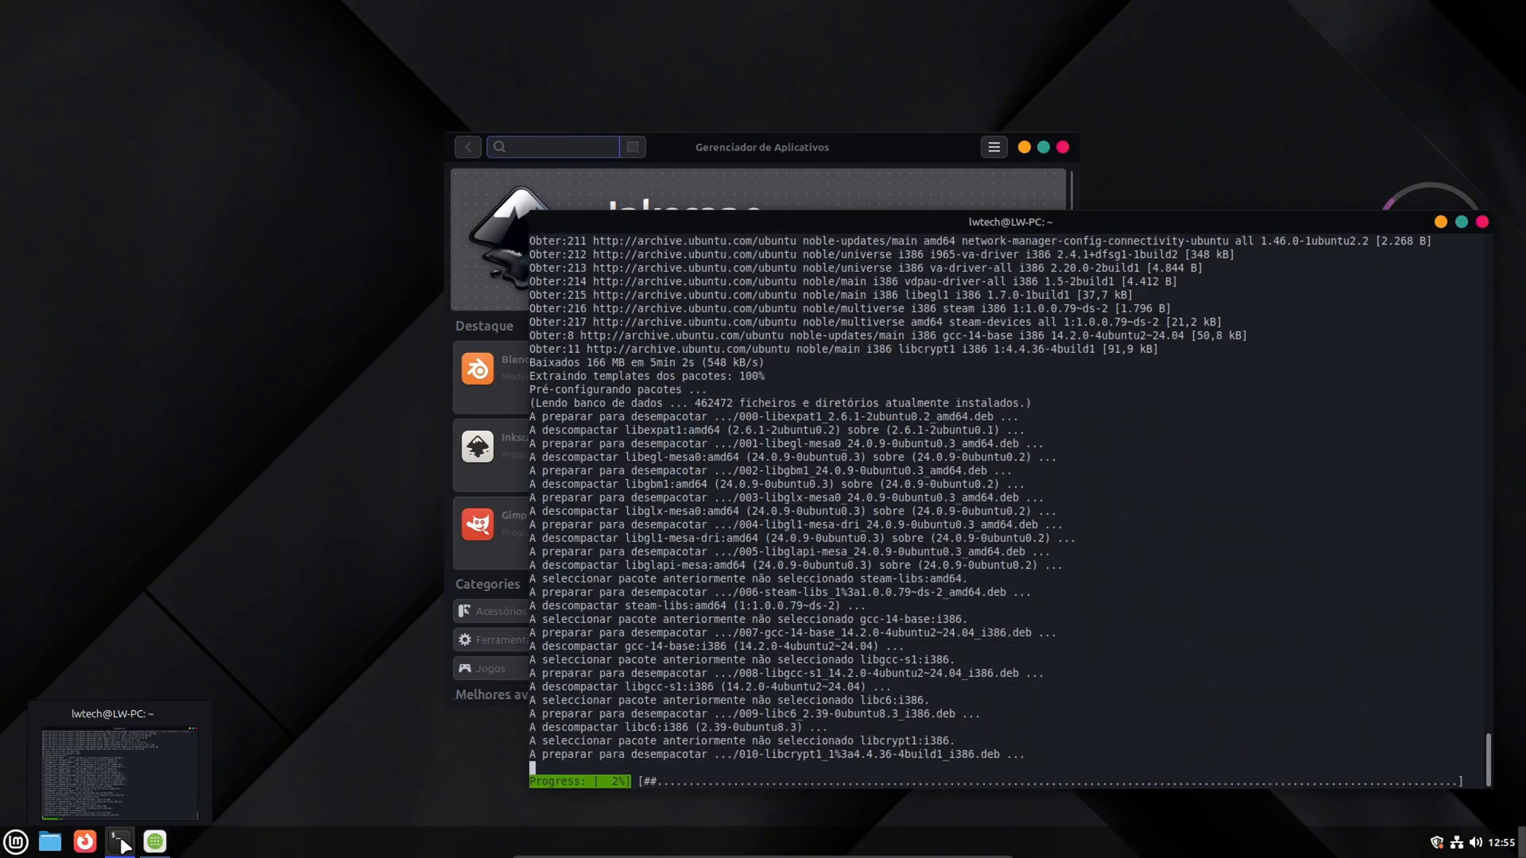
left_click_drag(880, 207, 919, 230)
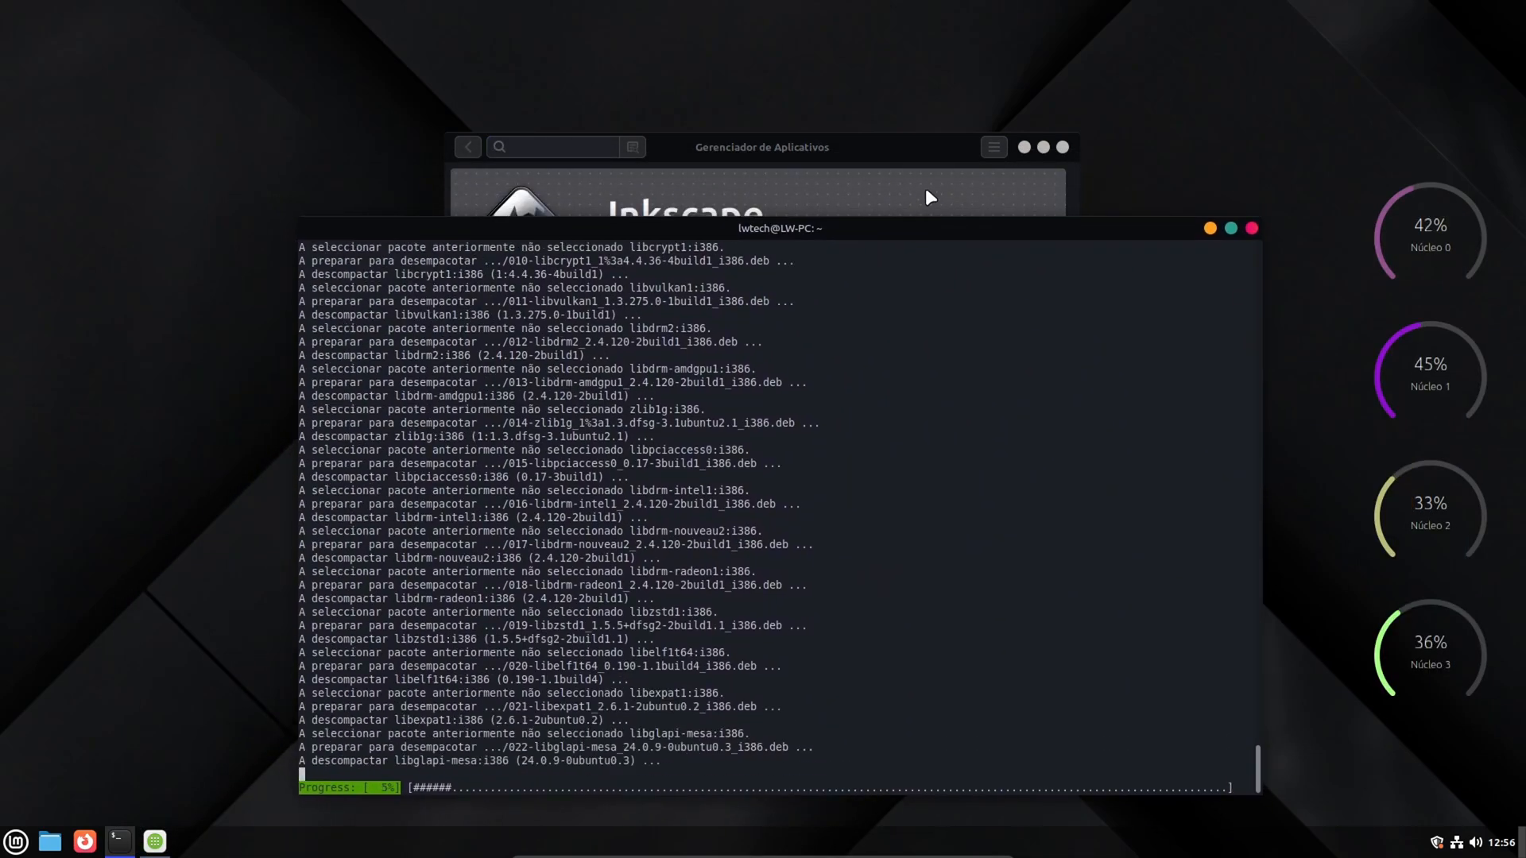
left_click(903, 142)
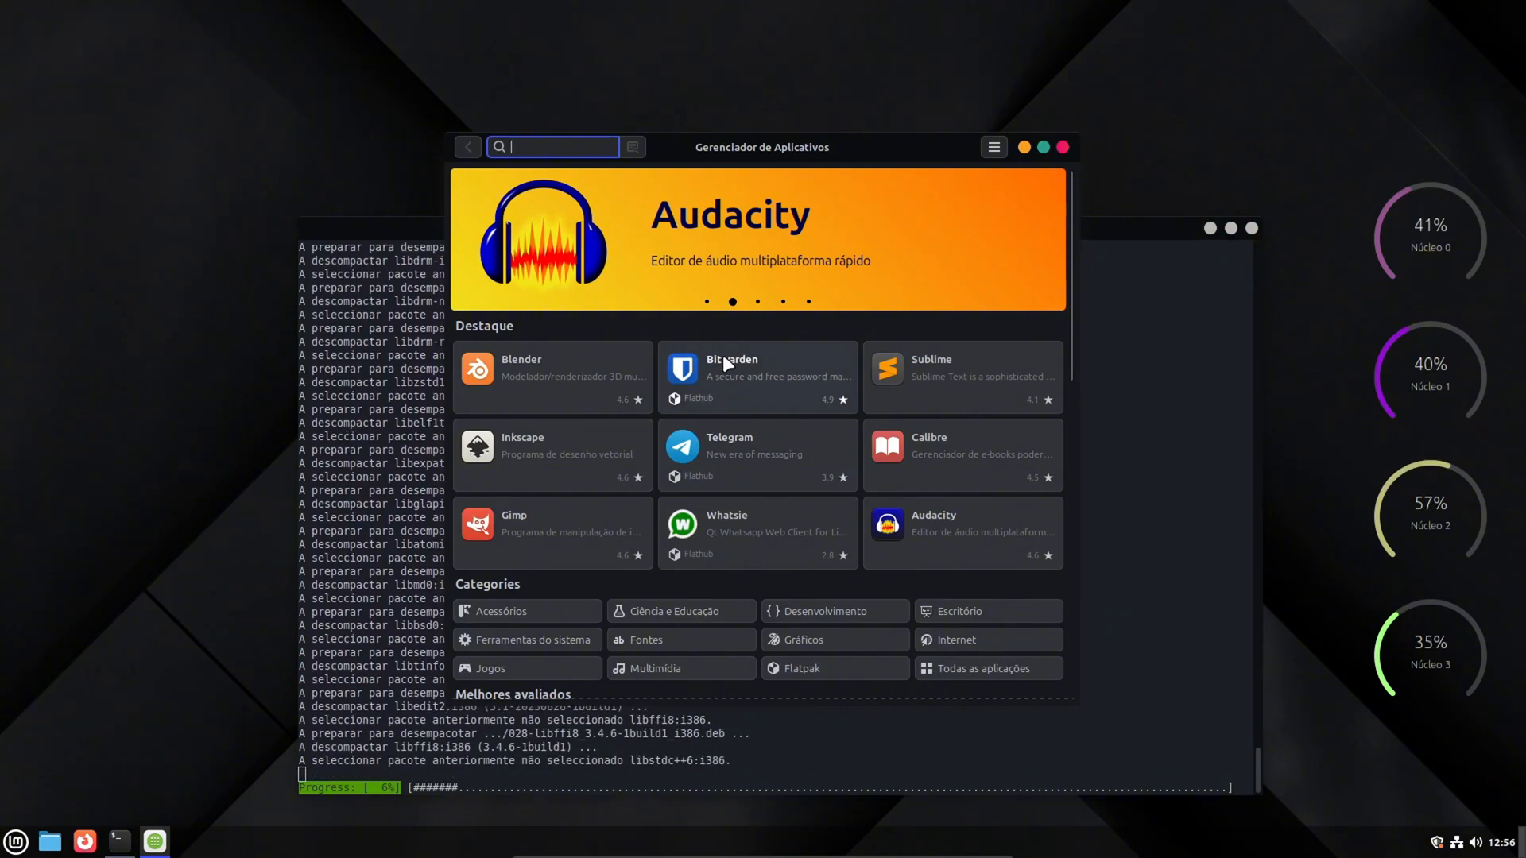
- Browse the featured and top-rated applications on the Software Manager's home page
scroll(723, 421, "down", 10)
scroll(728, 429, "down", 5)
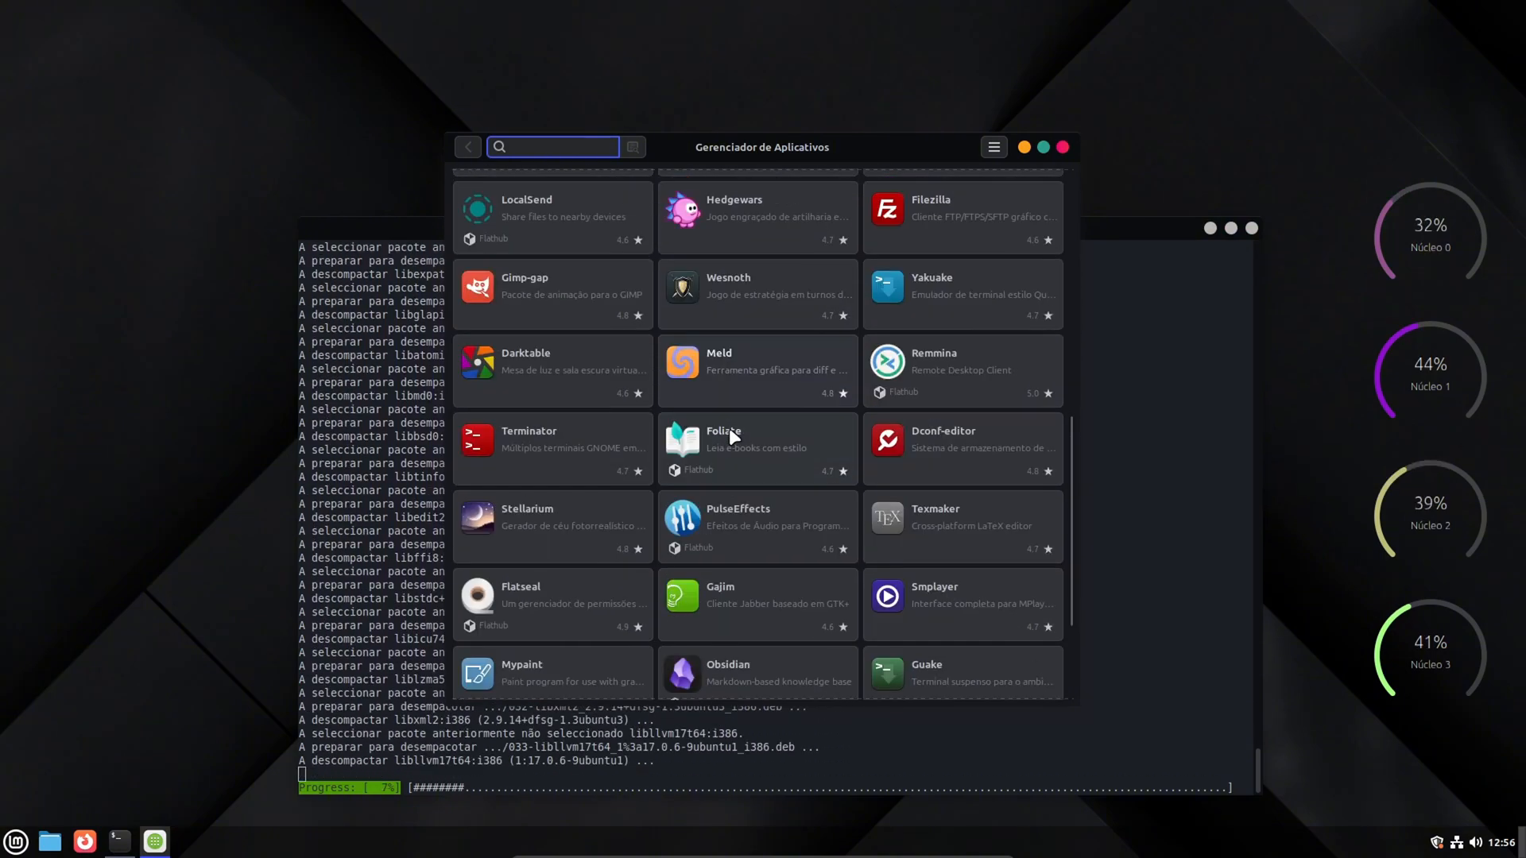
scroll(698, 461, "up", 15)
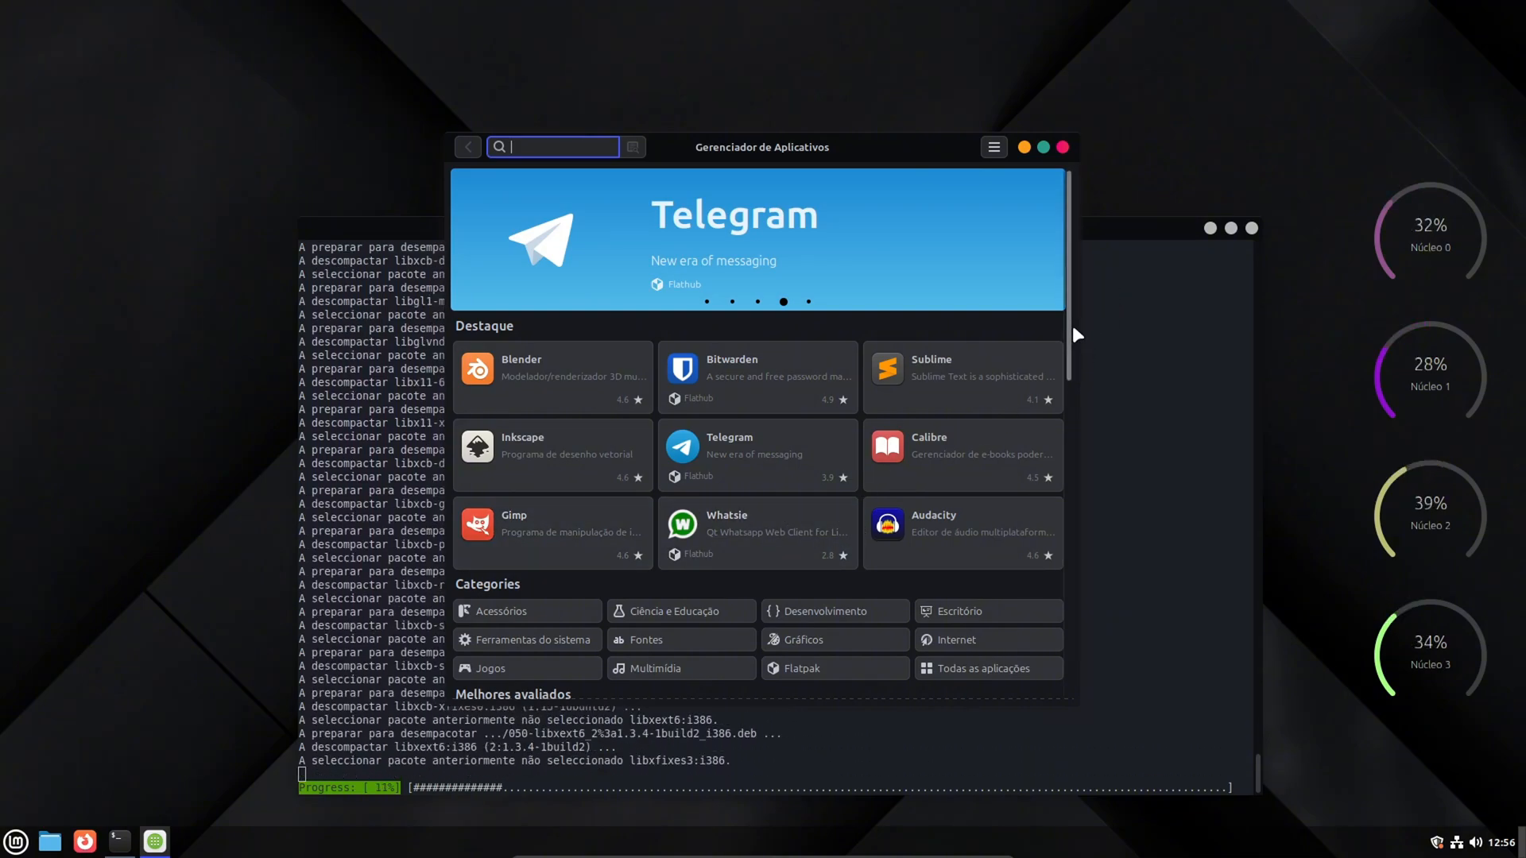
left_click_drag(1075, 335, 1039, 247)
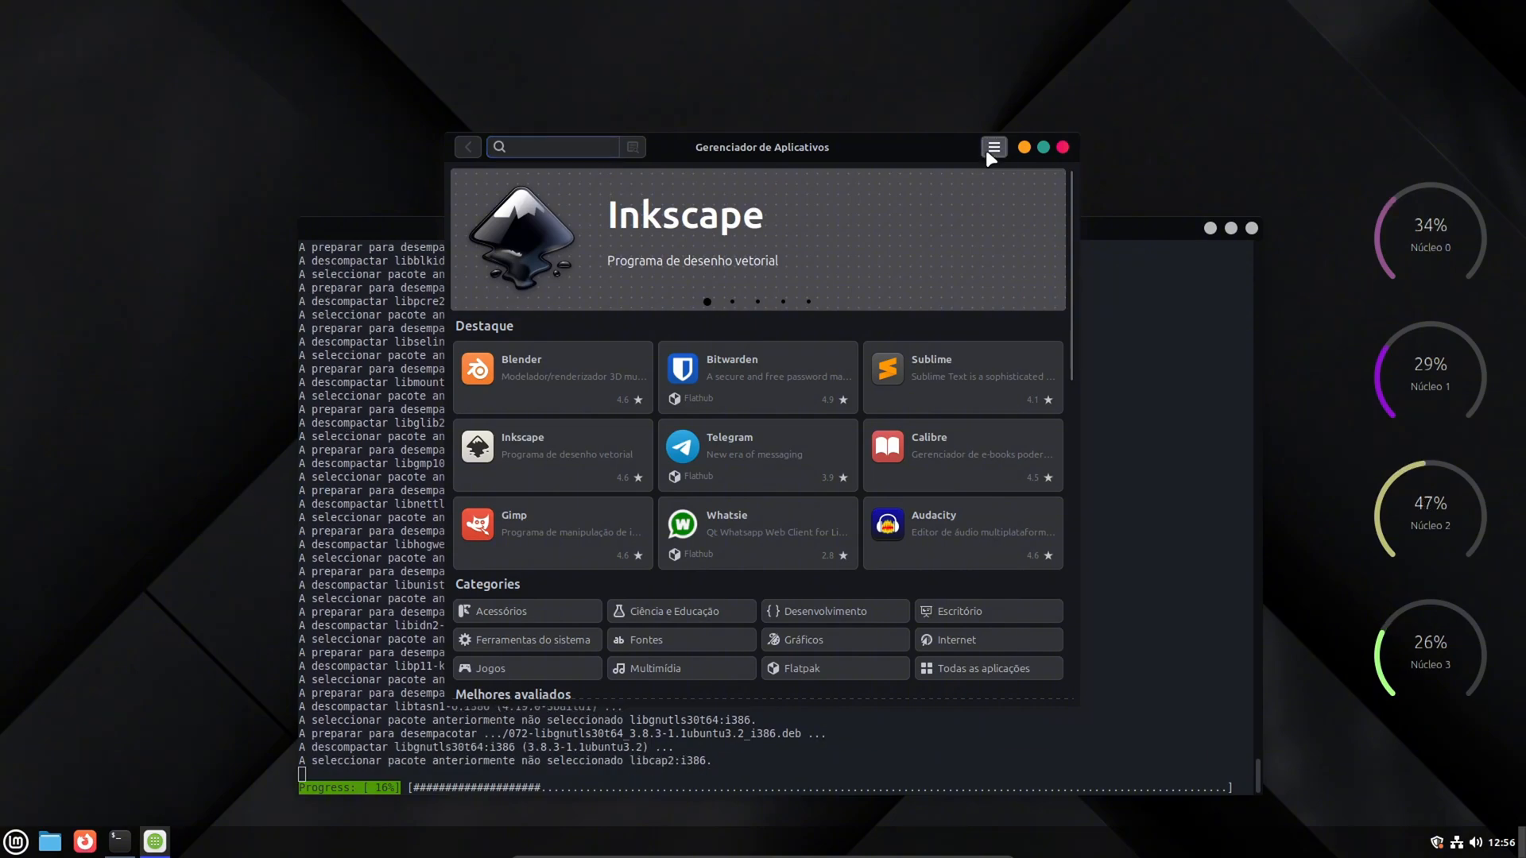
- Enable showing unverified Flatpaks in the Software Manager's preferences and return to the home page
left_click(989, 148)
left_click(1047, 222)
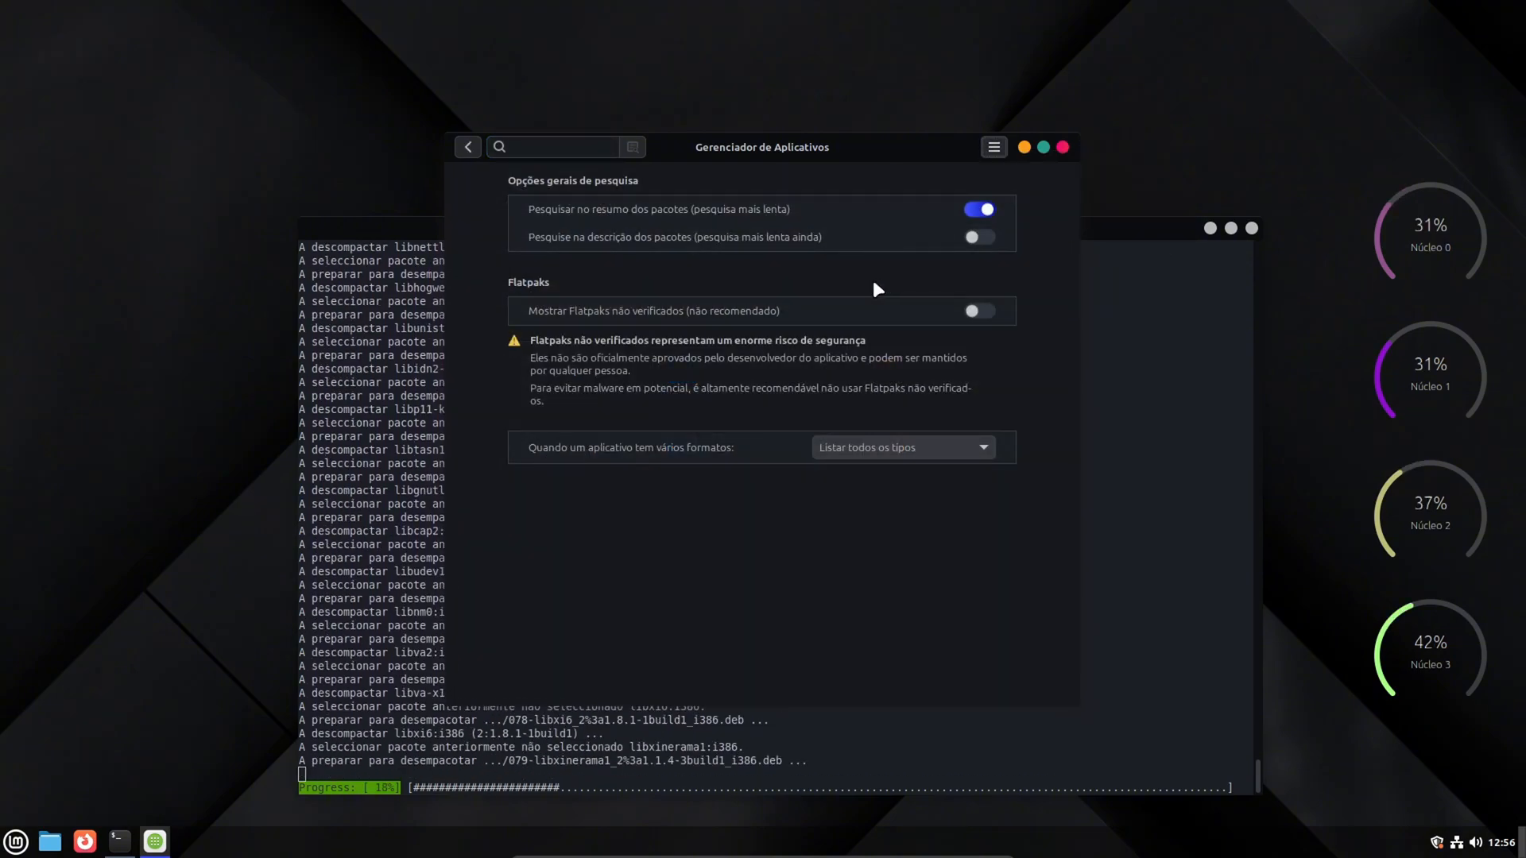
left_click(985, 313)
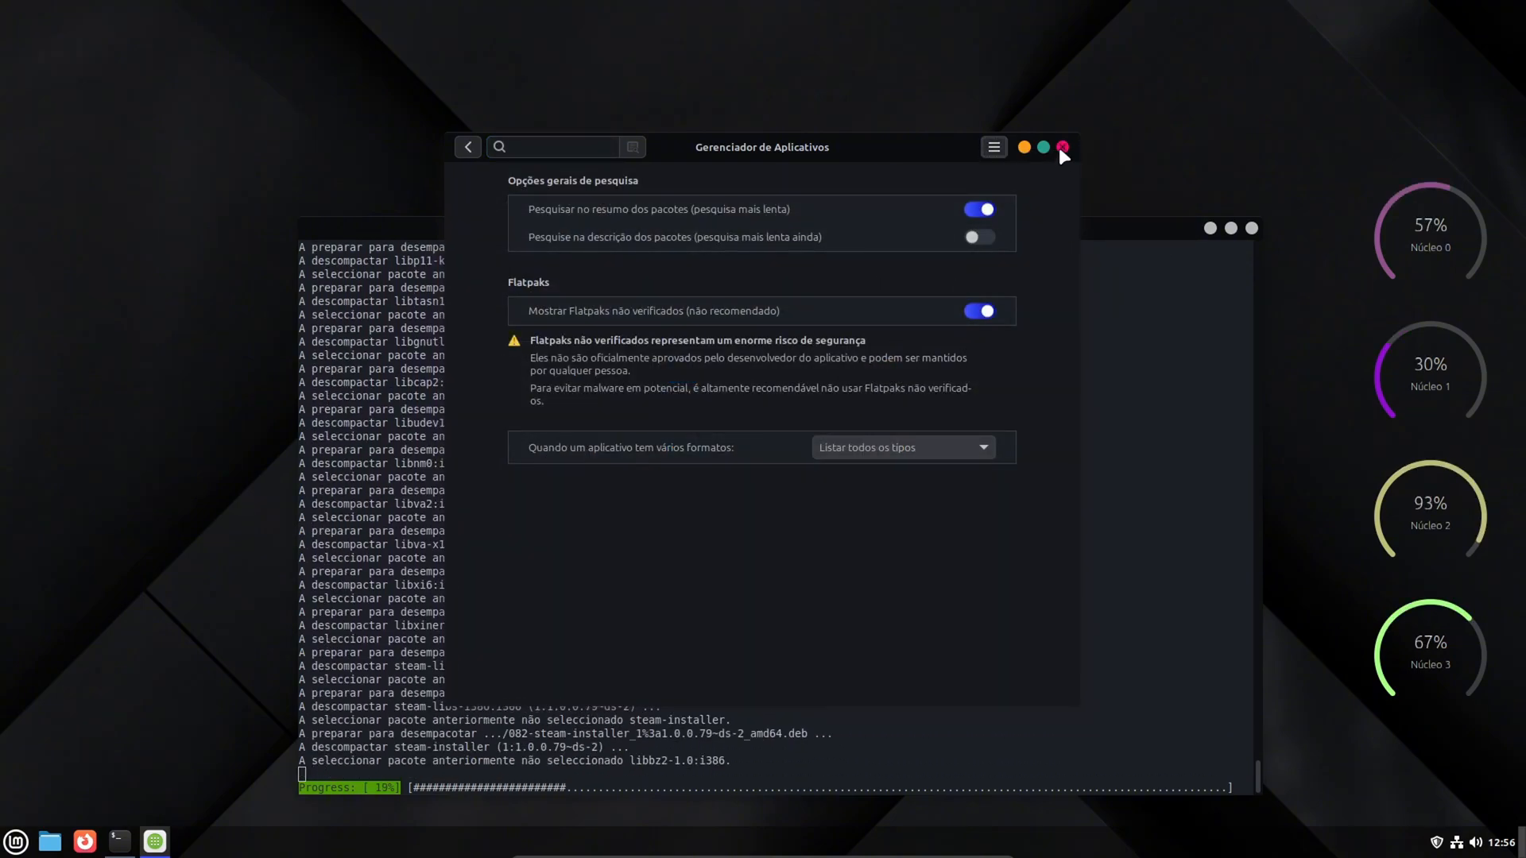
left_click(468, 148)
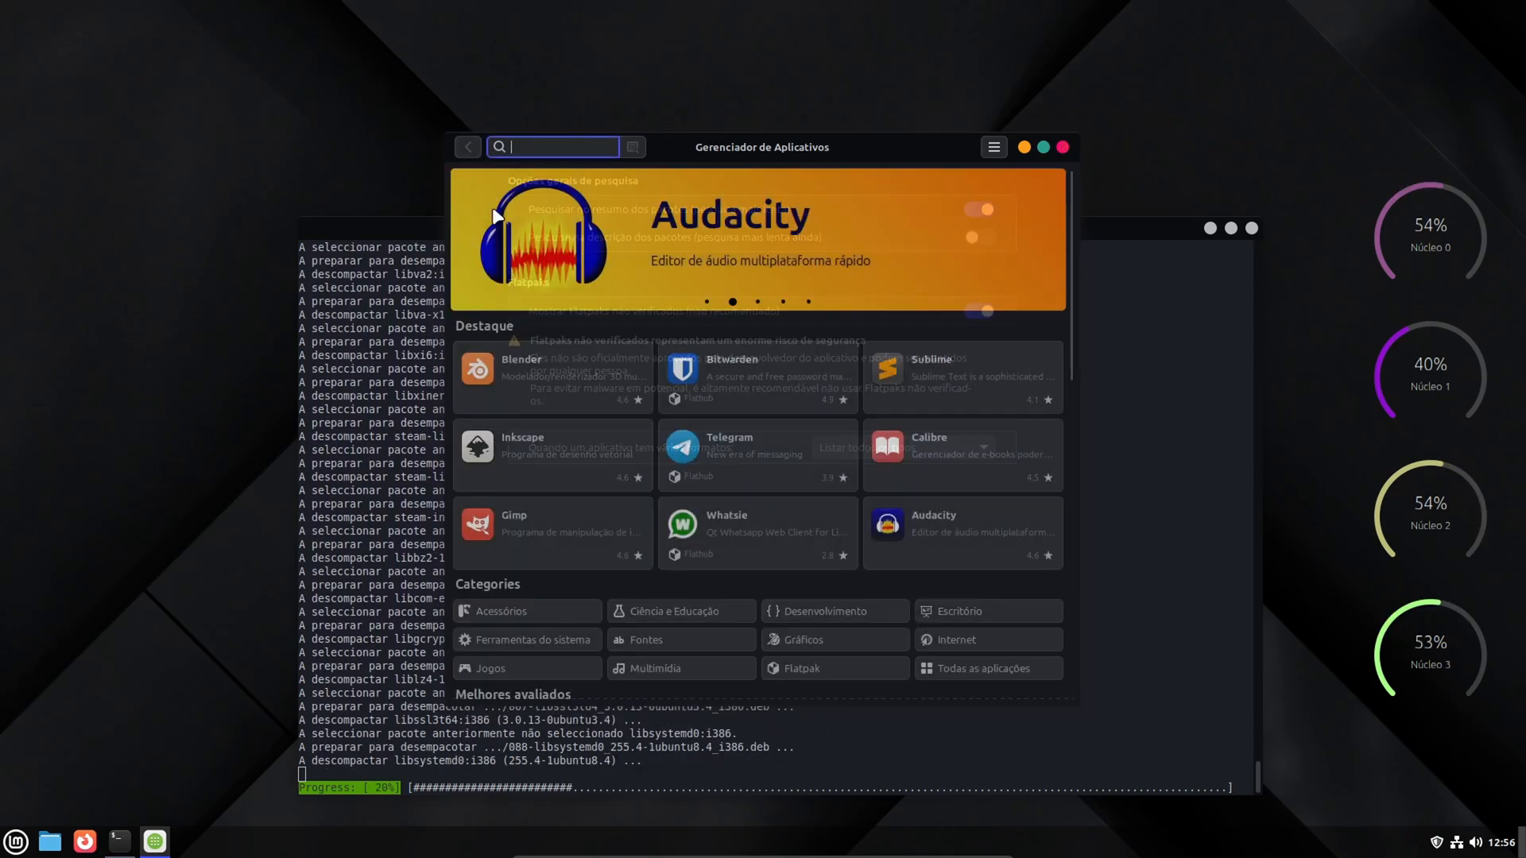
- Refresh the Software Manager's package list and minimize its window
left_click(994, 151)
left_click(1075, 183)
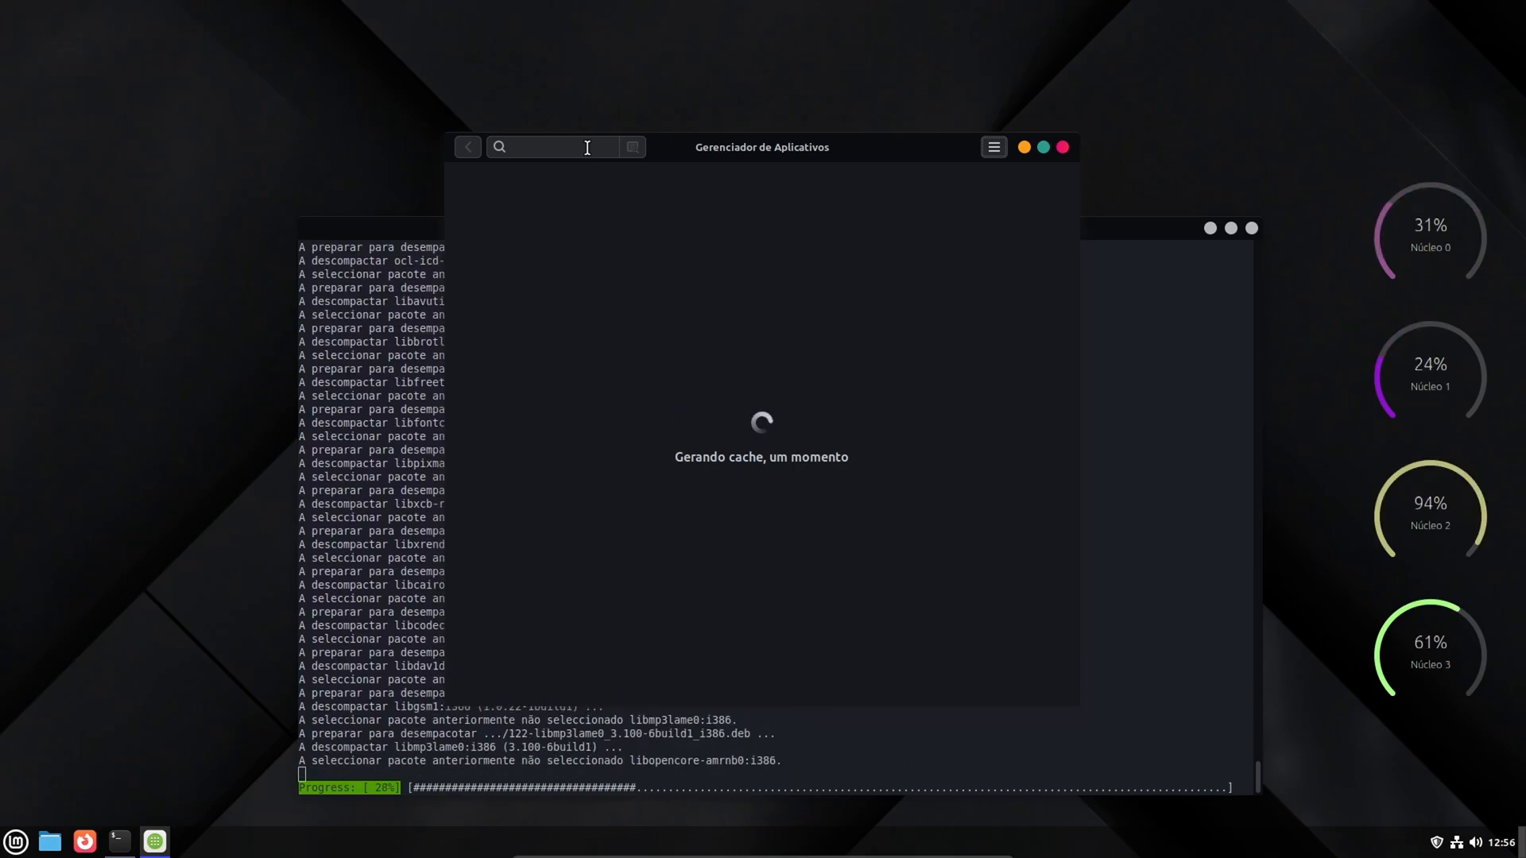
left_click(1024, 148)
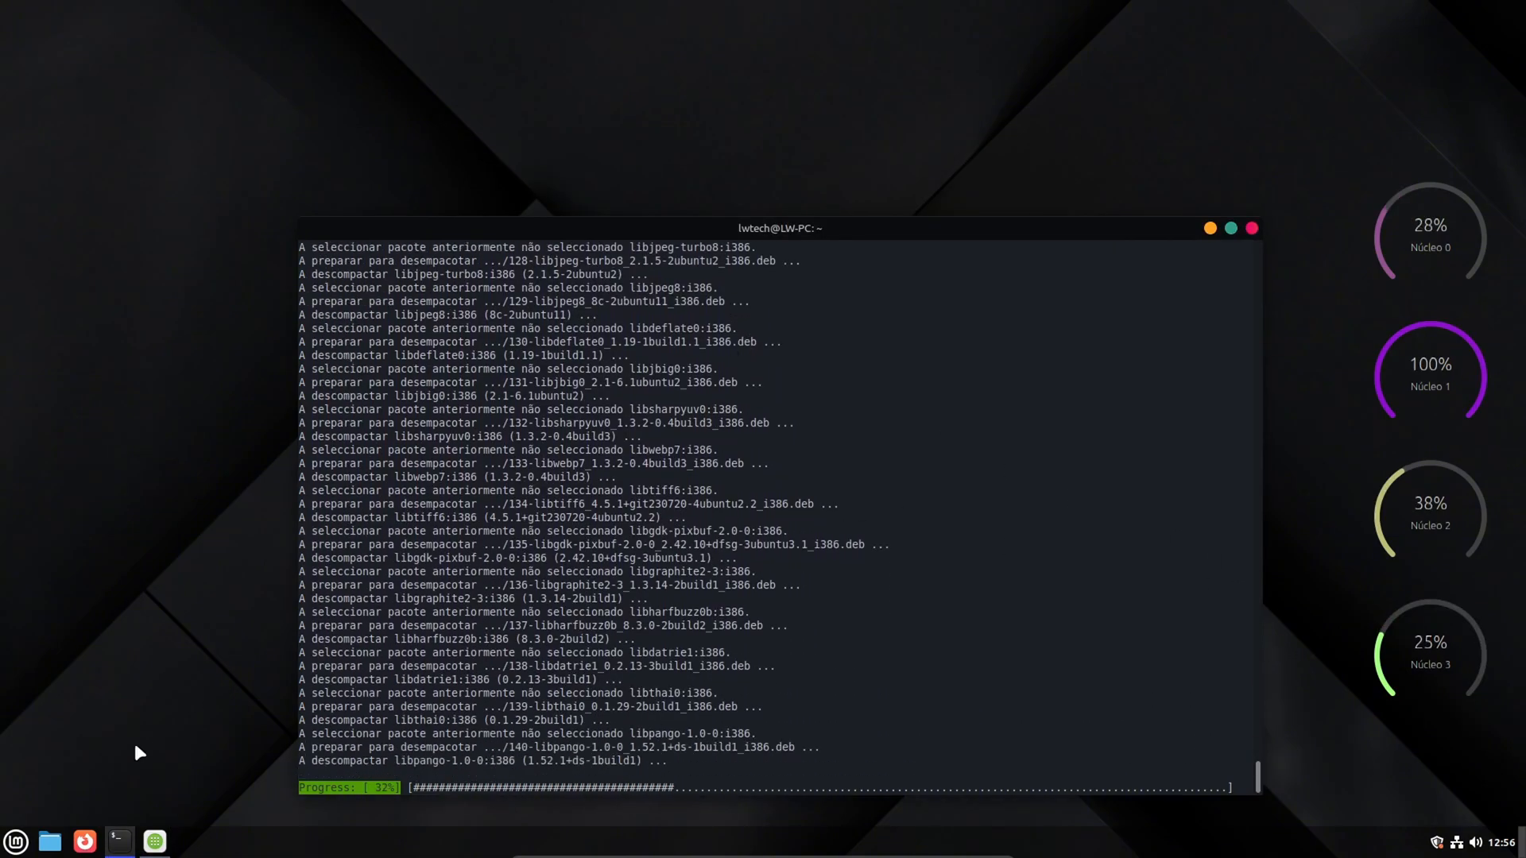
- Find GOverlay in the application menu and launch it
left_click(16, 842)
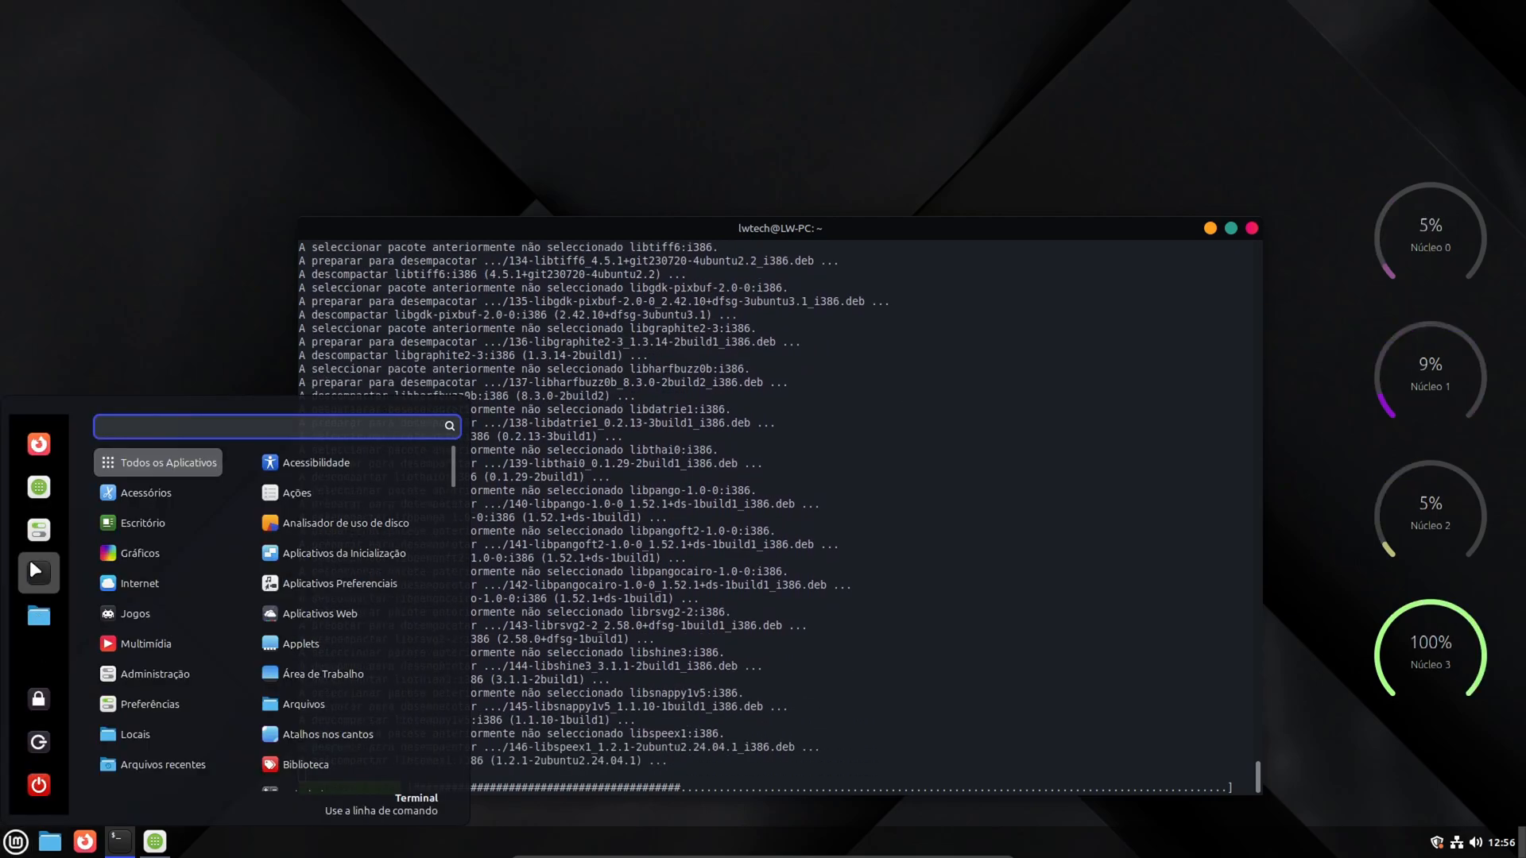
mouse_move(203, 580)
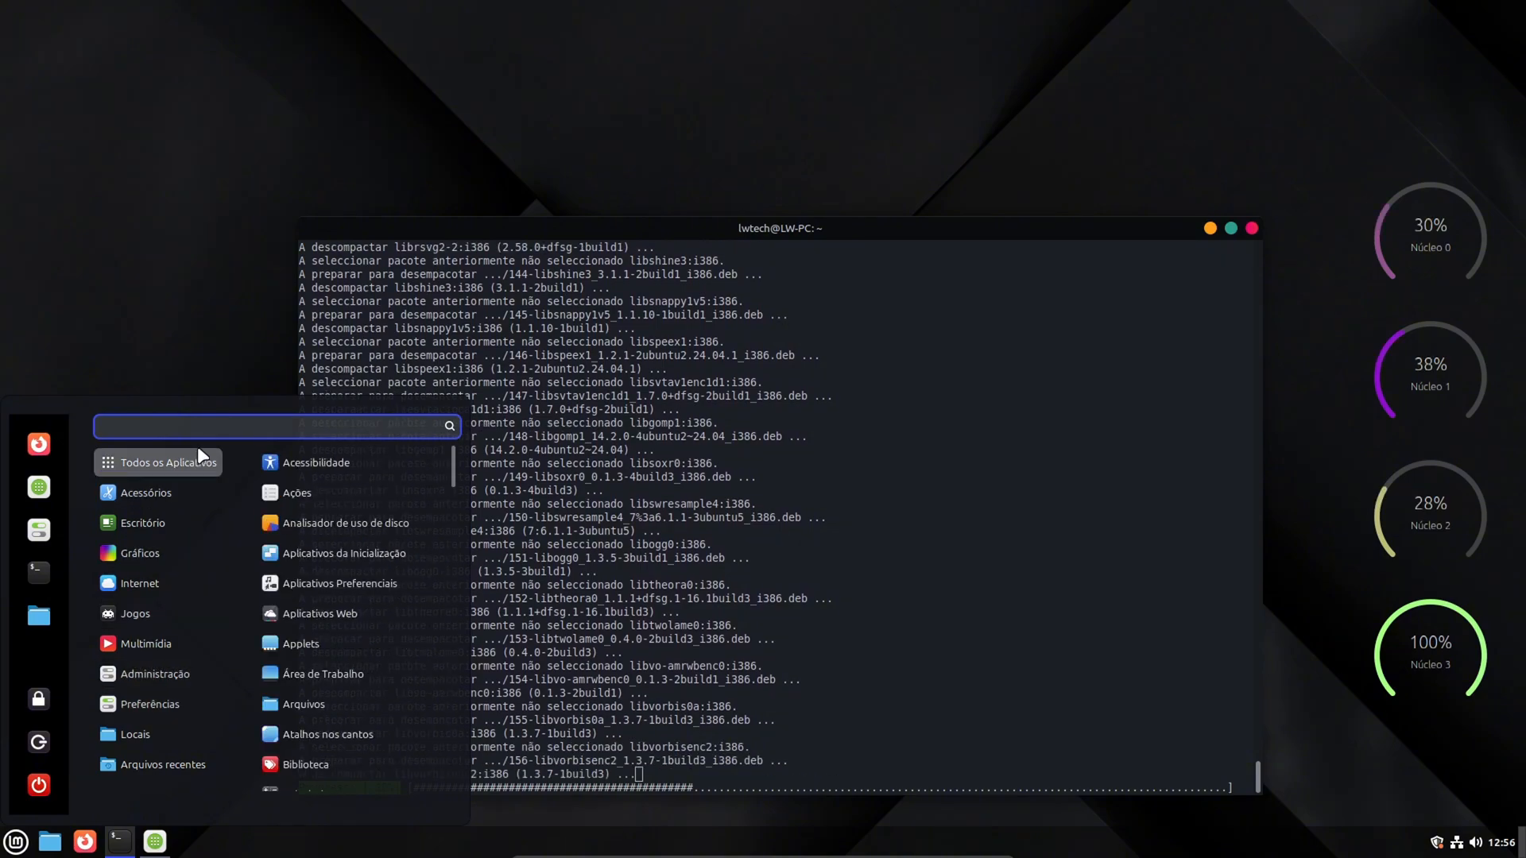
type("gloverl")
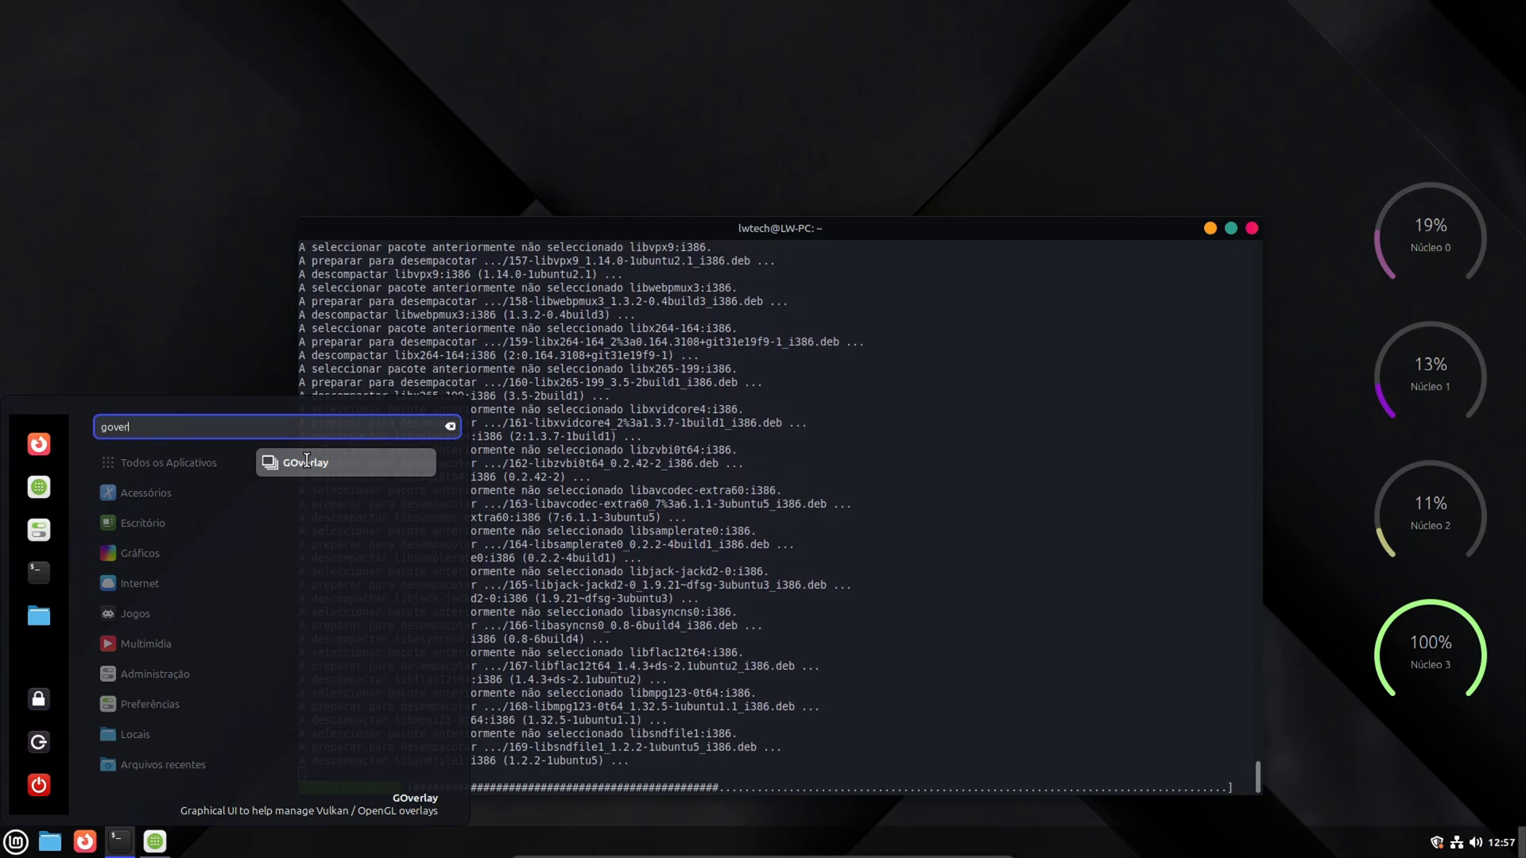
left_click(306, 459)
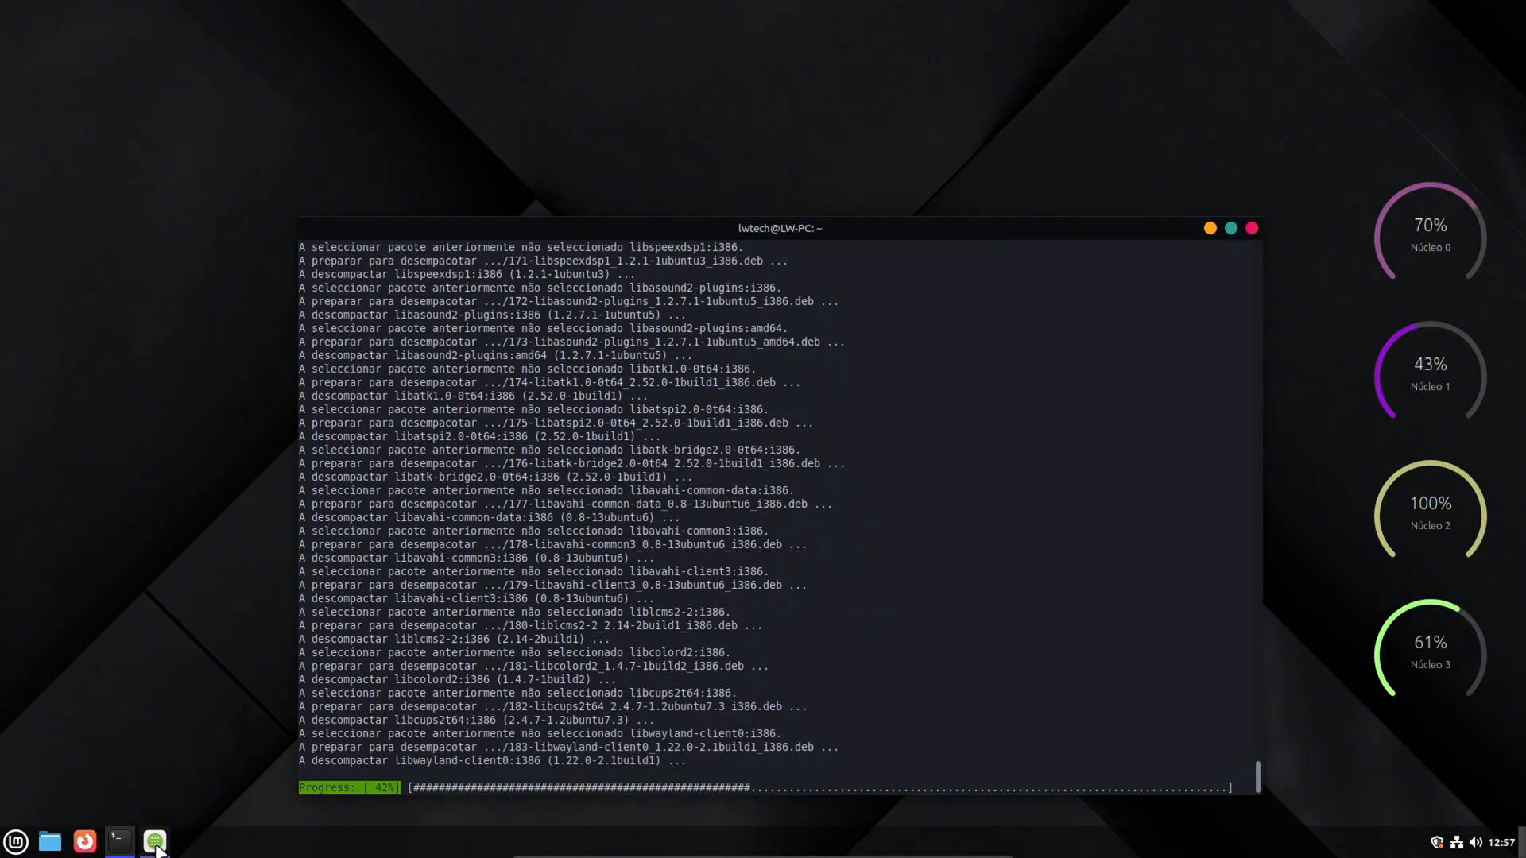
- Bring the terminal running the Steam installation forward and minimize it so that only GOverlay stays open
right_click(119, 841)
left_click(112, 725)
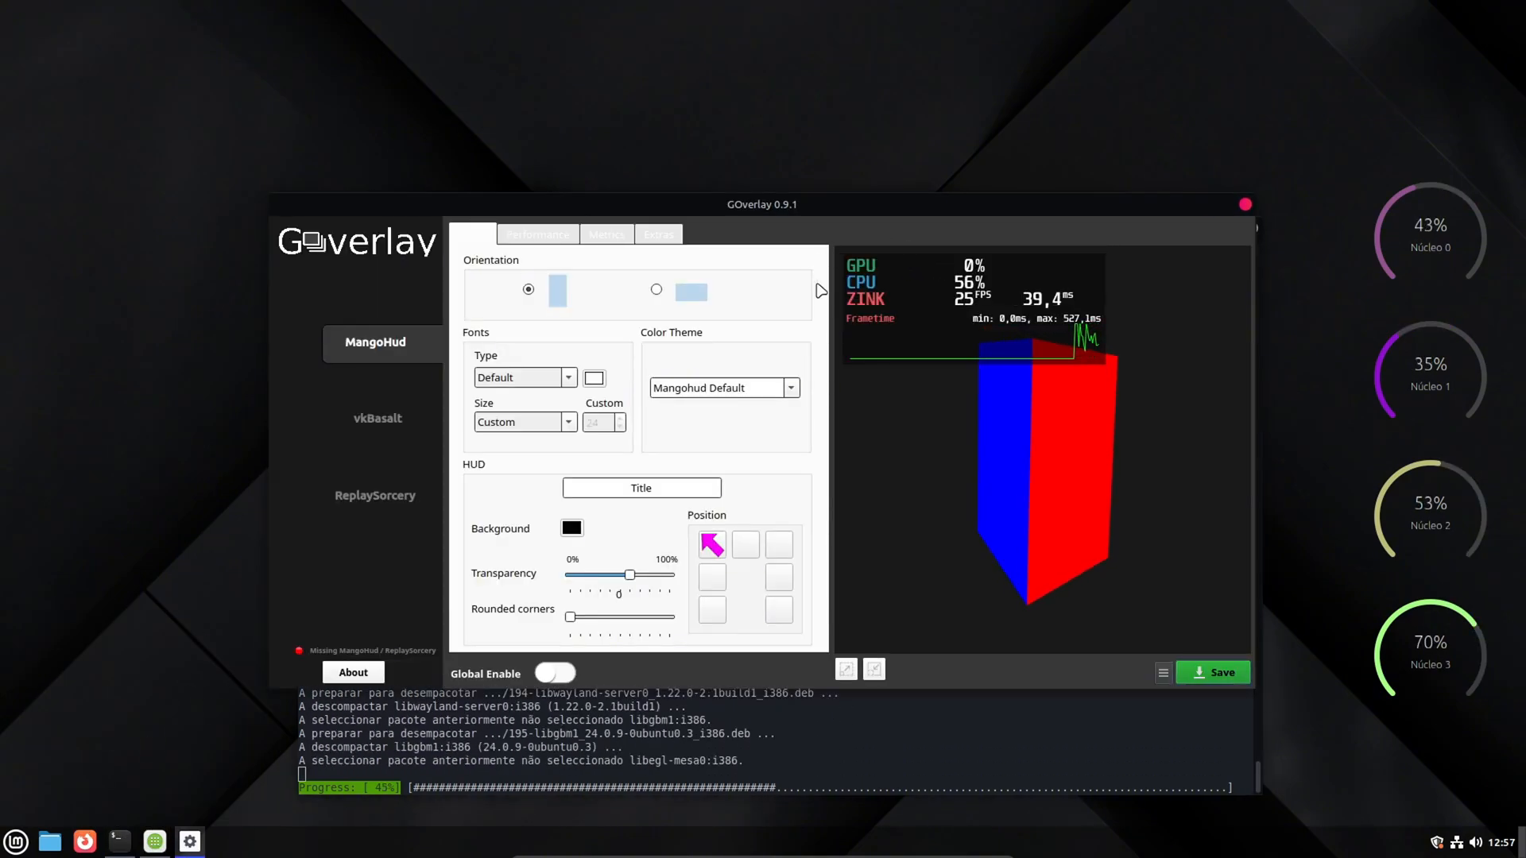
left_click(1007, 740)
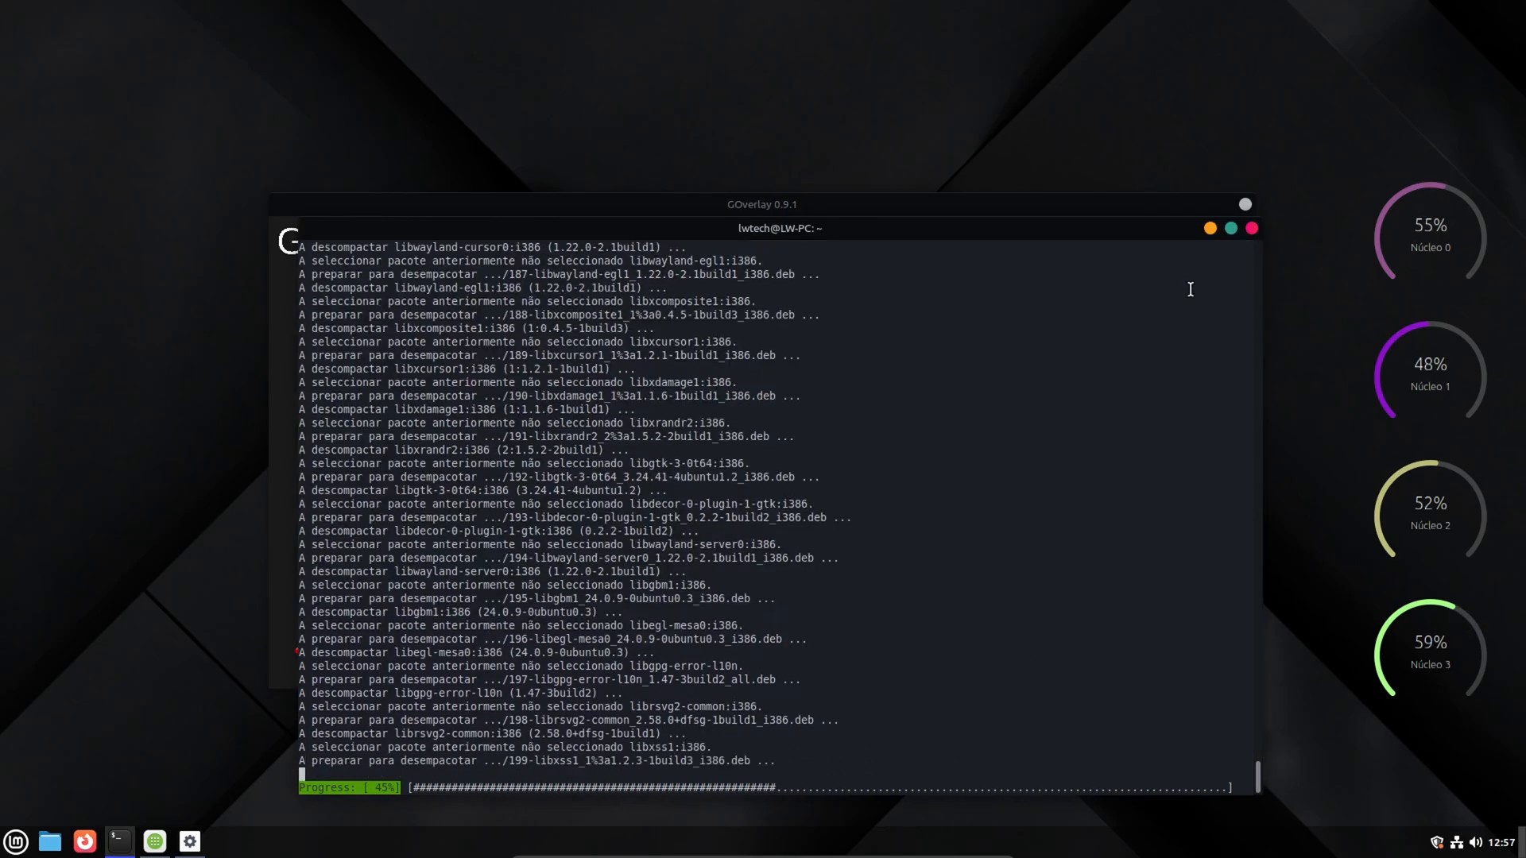
left_click(1211, 227)
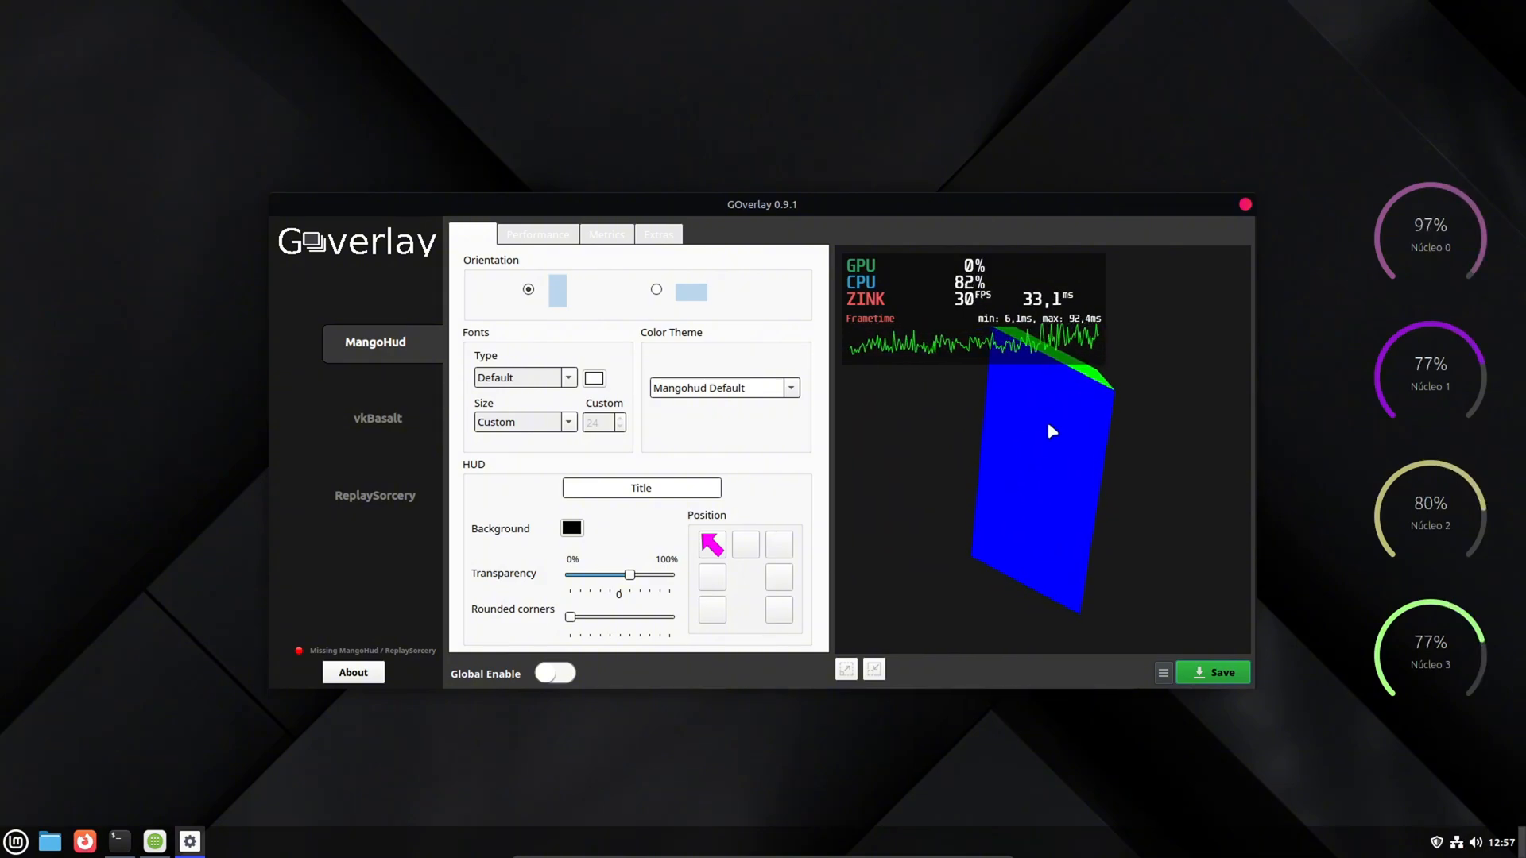
- Review MangoHud's performance options in GOverlay and return to the visual settings for orientation, fonts and HUD
left_click(550, 235)
left_click(486, 235)
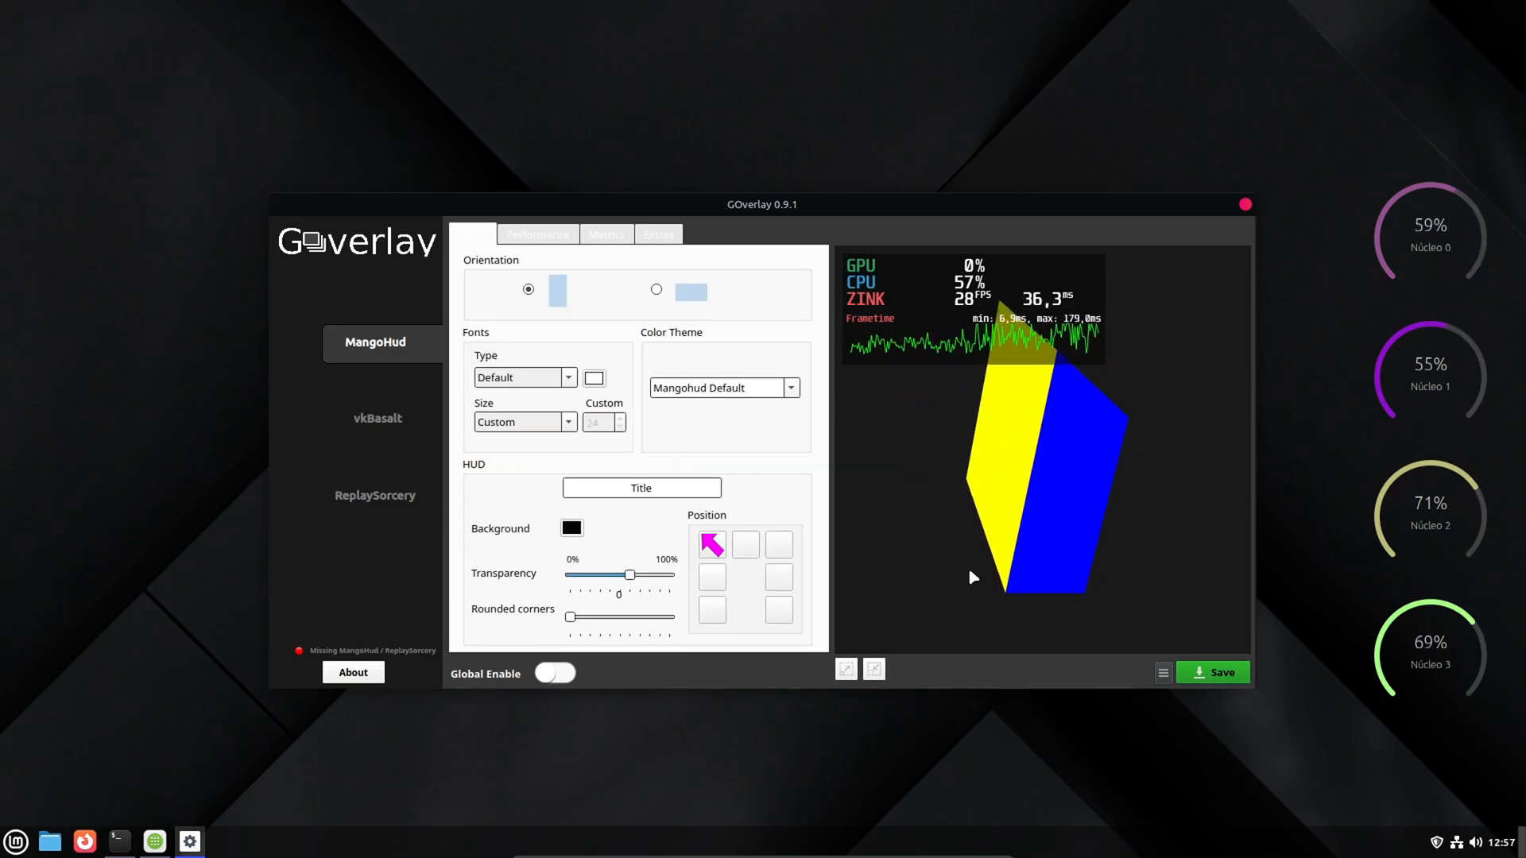
left_click(538, 236)
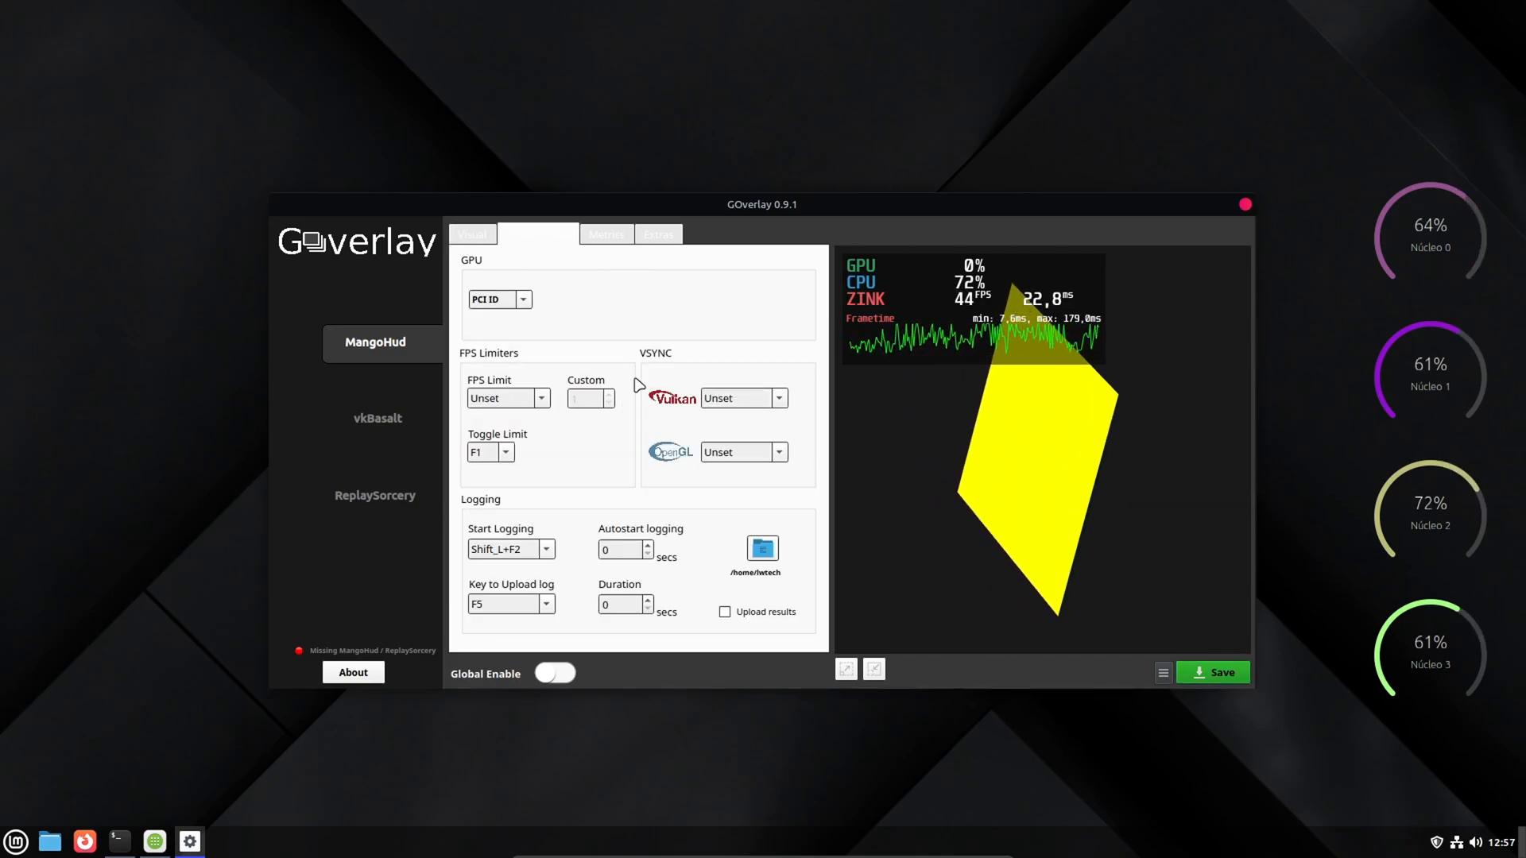
left_click(472, 234)
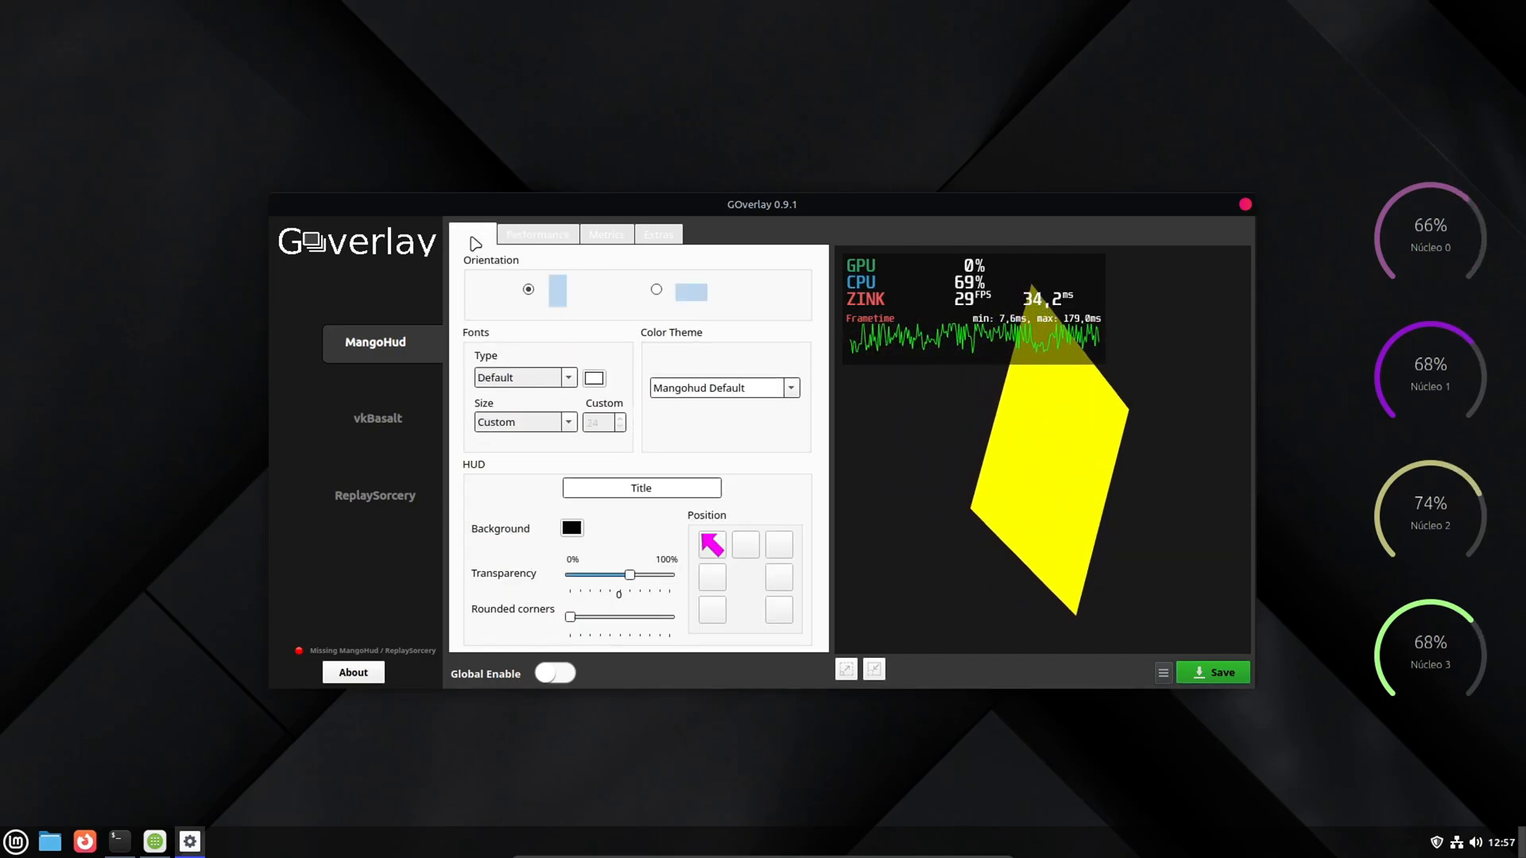
- Place the MangoHud overlay at top centre and enable average load and temperature for GPU and CPU, plus RAM and GPU core and memory frequencies
left_click(747, 544)
left_click(554, 233)
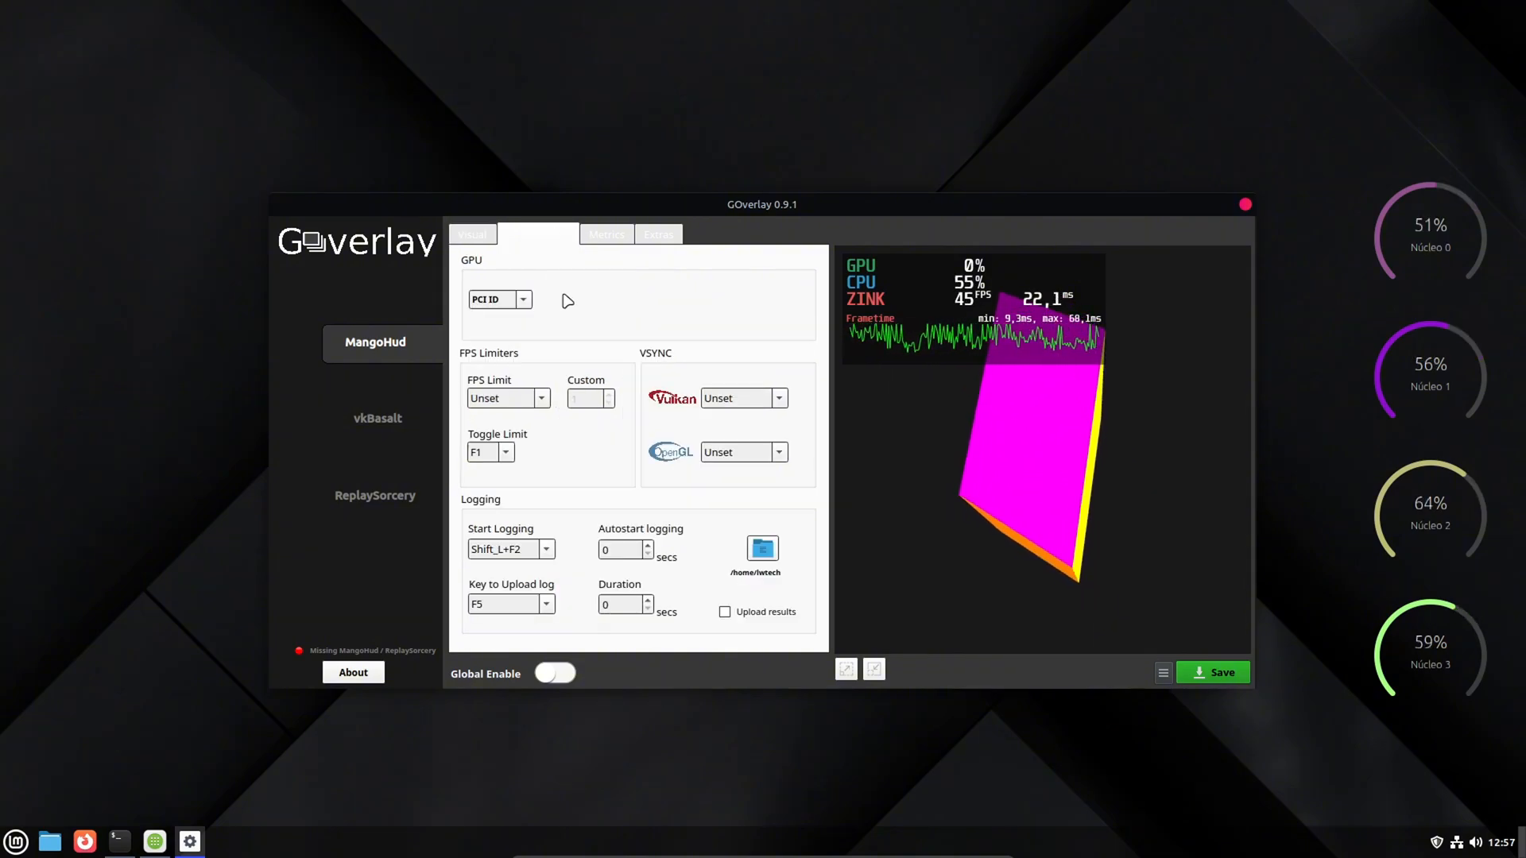
left_click(602, 238)
left_click(469, 338)
left_click(469, 313)
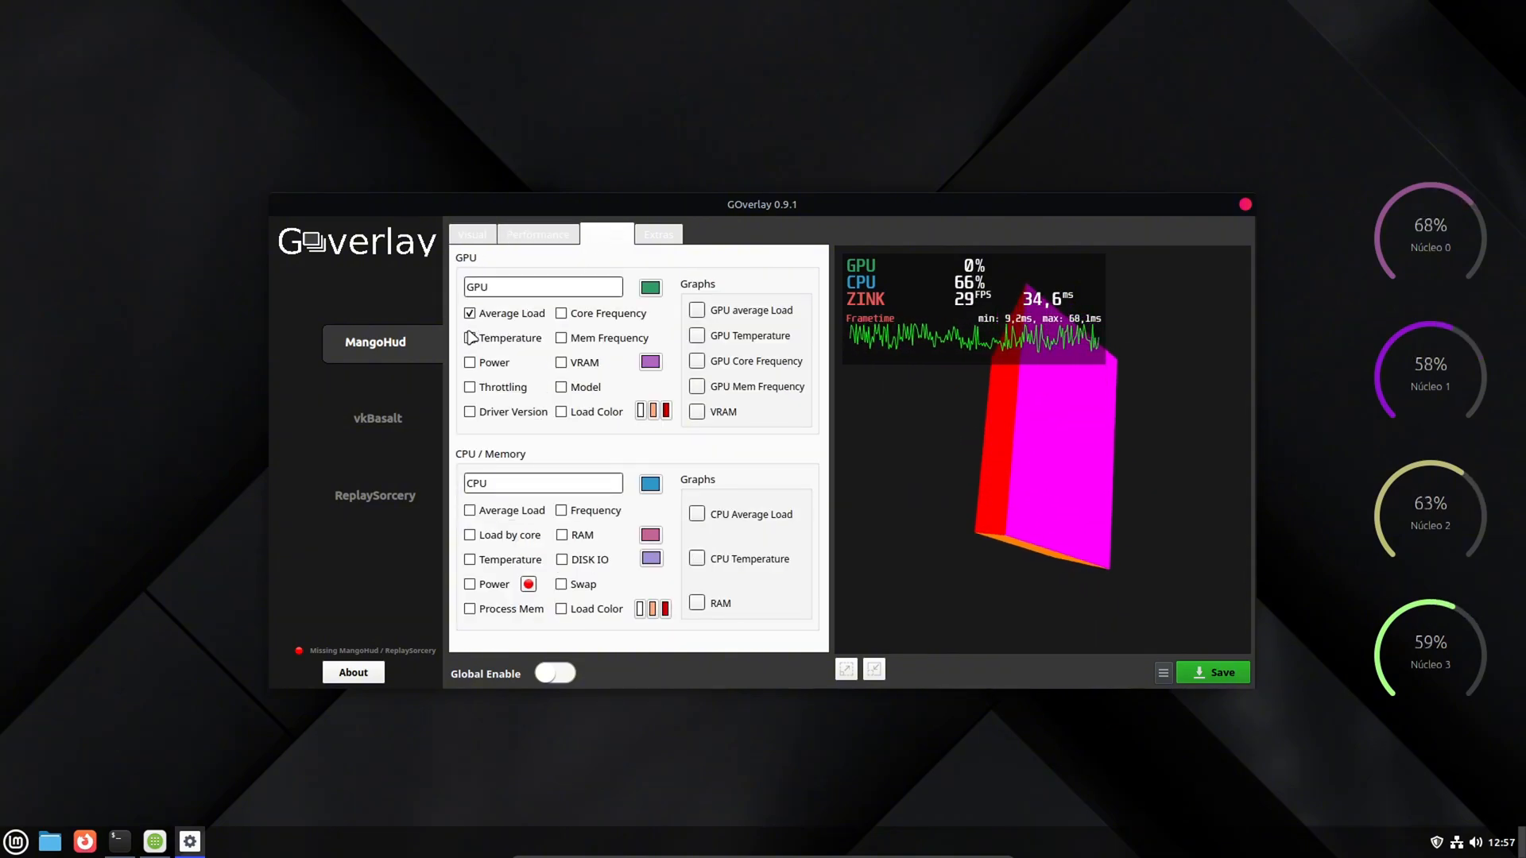
left_click(469, 338)
left_click(470, 337)
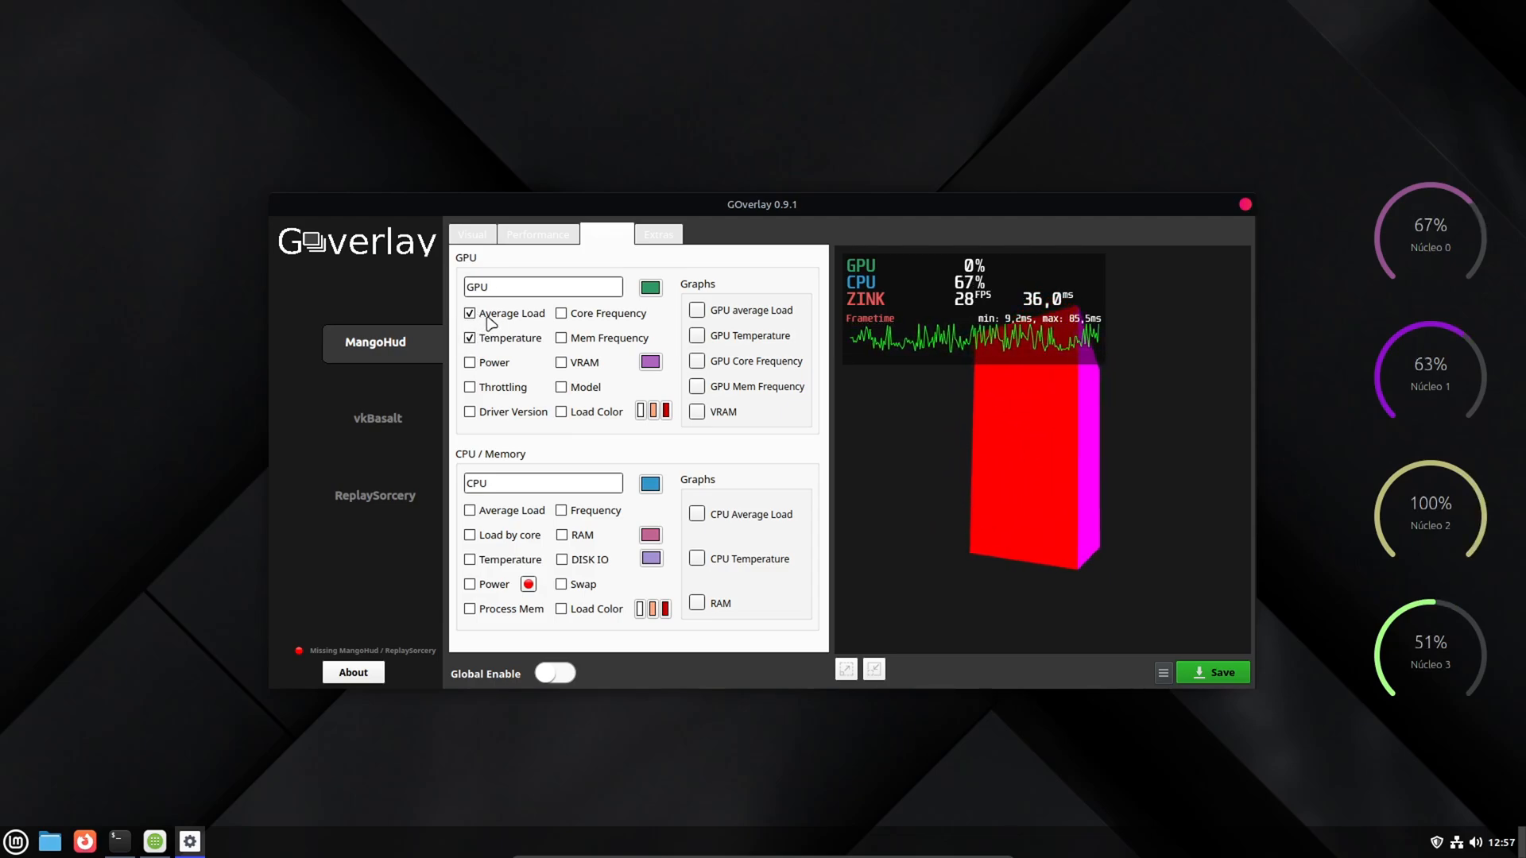
left_click(470, 560)
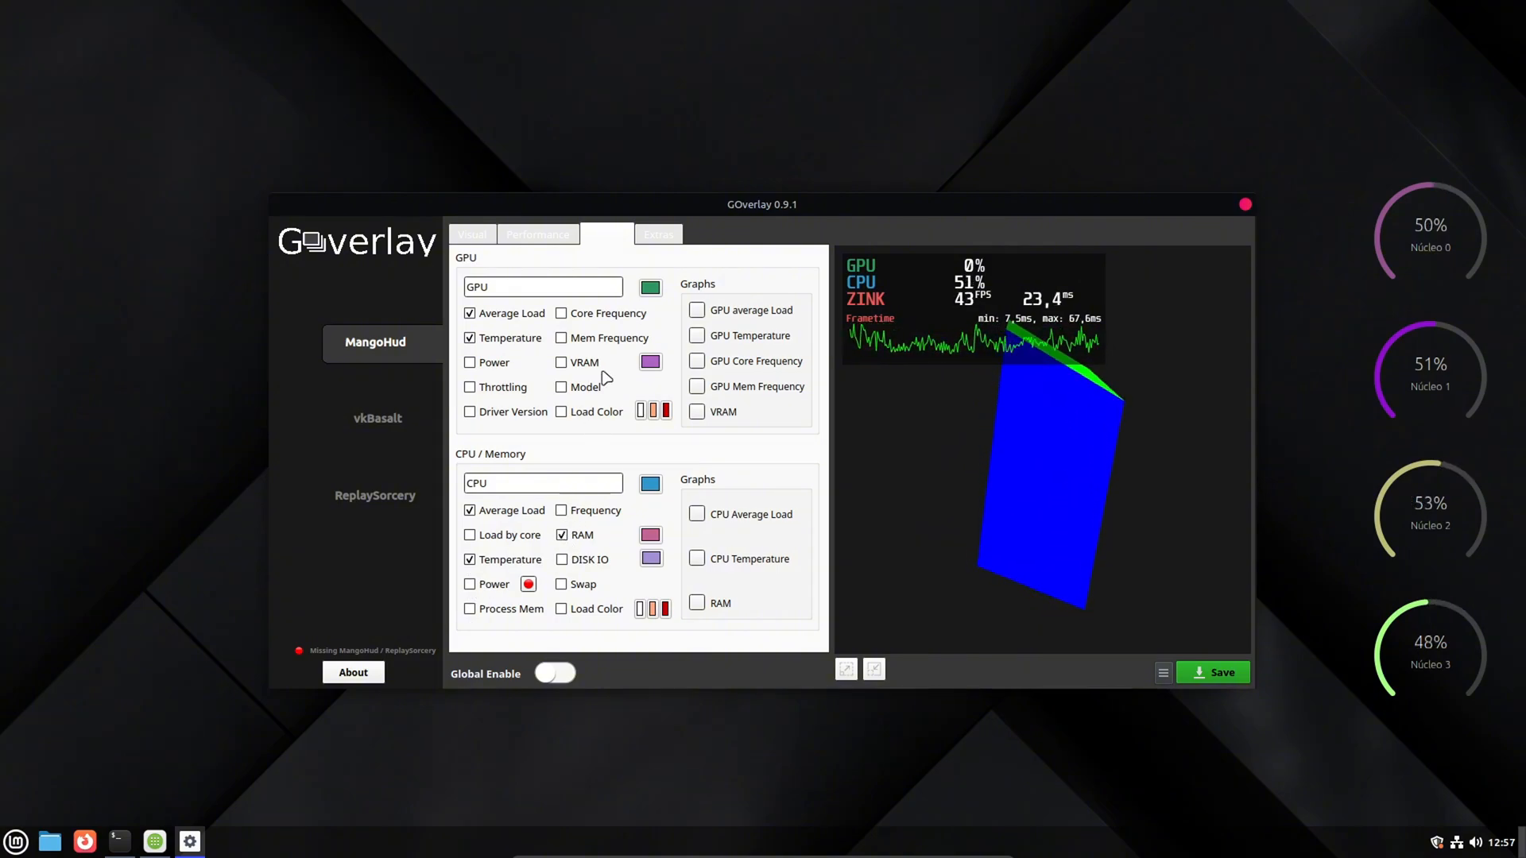
left_click(562, 315)
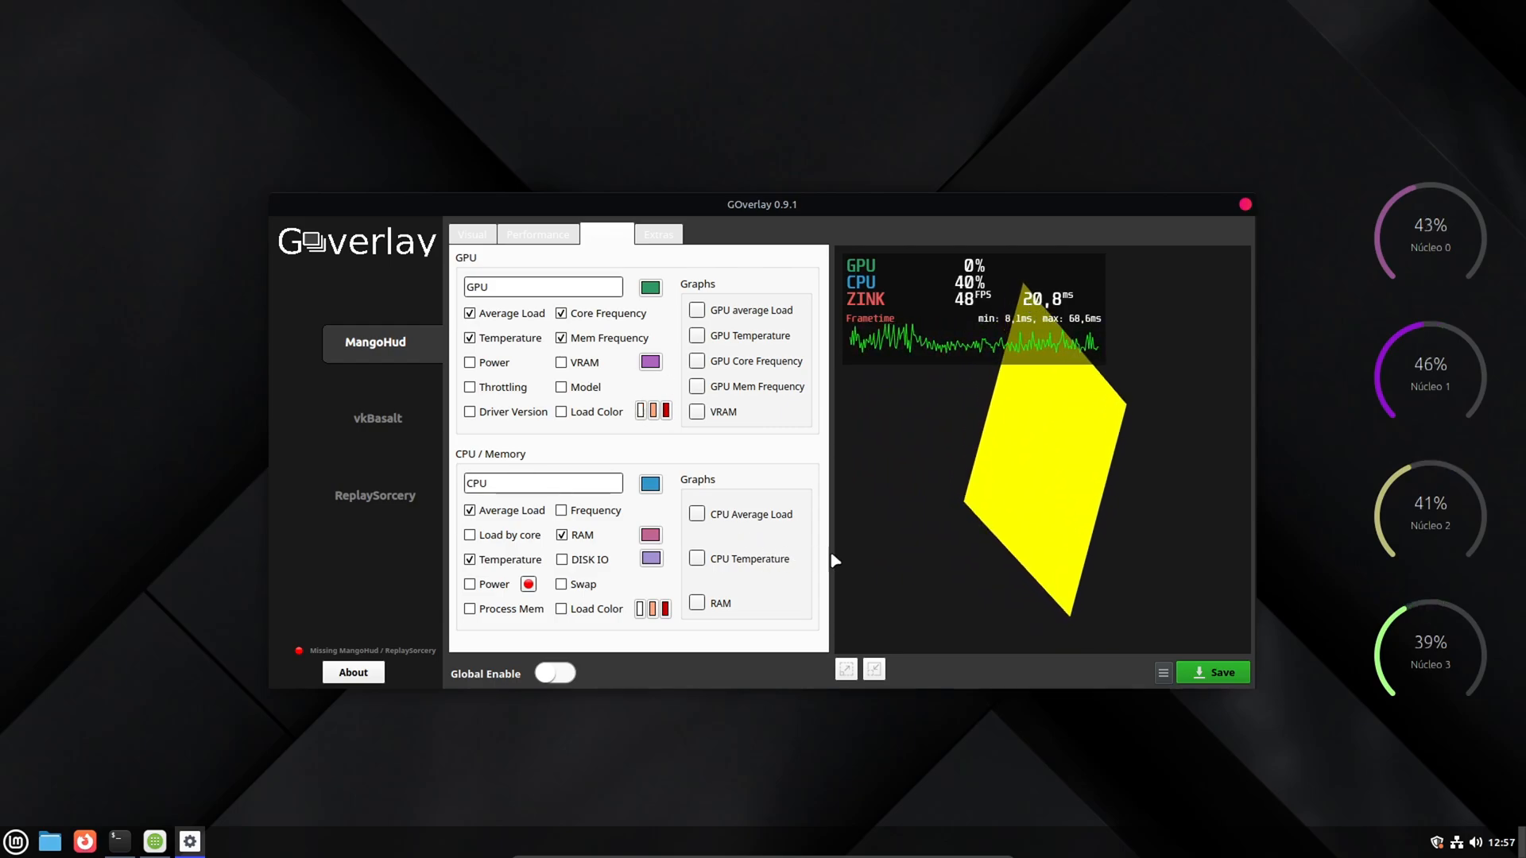
- Enable MangoHud's frame time graph, then save the configuration and close GOverlay
left_click(658, 234)
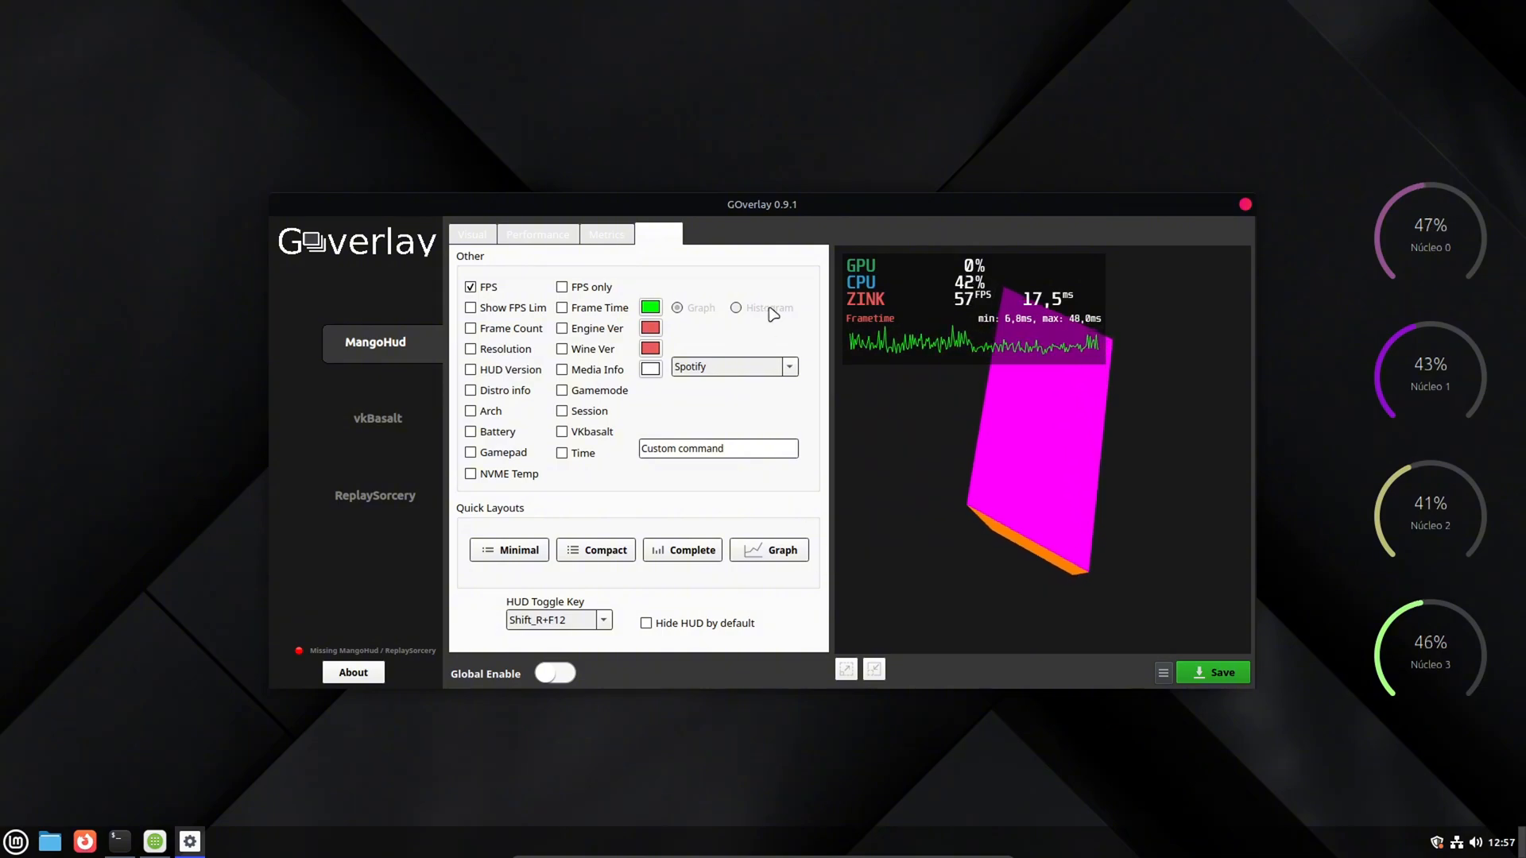
left_click(562, 307)
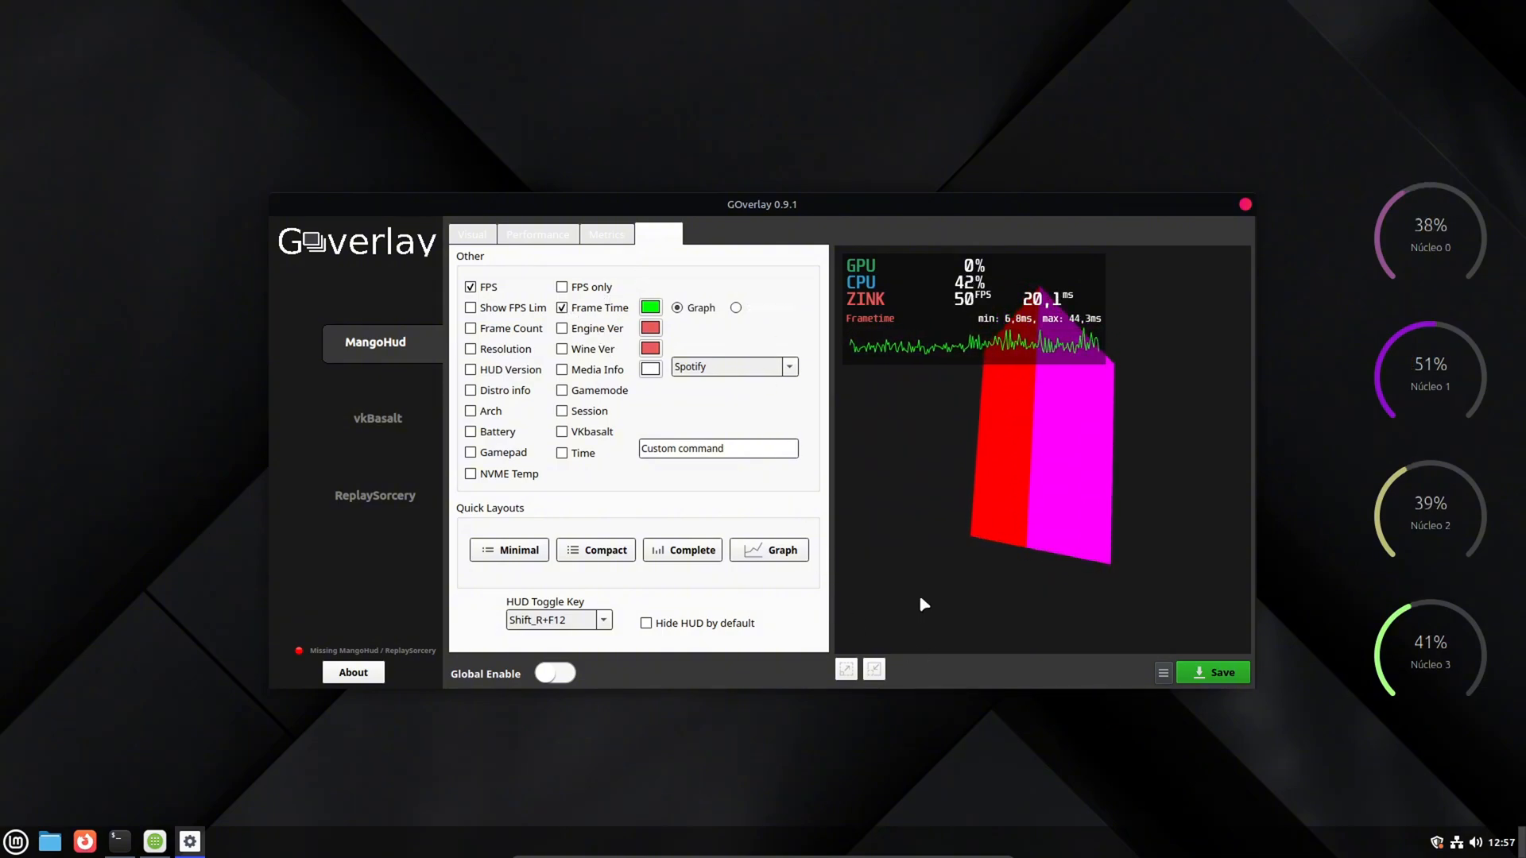
left_click(1213, 672)
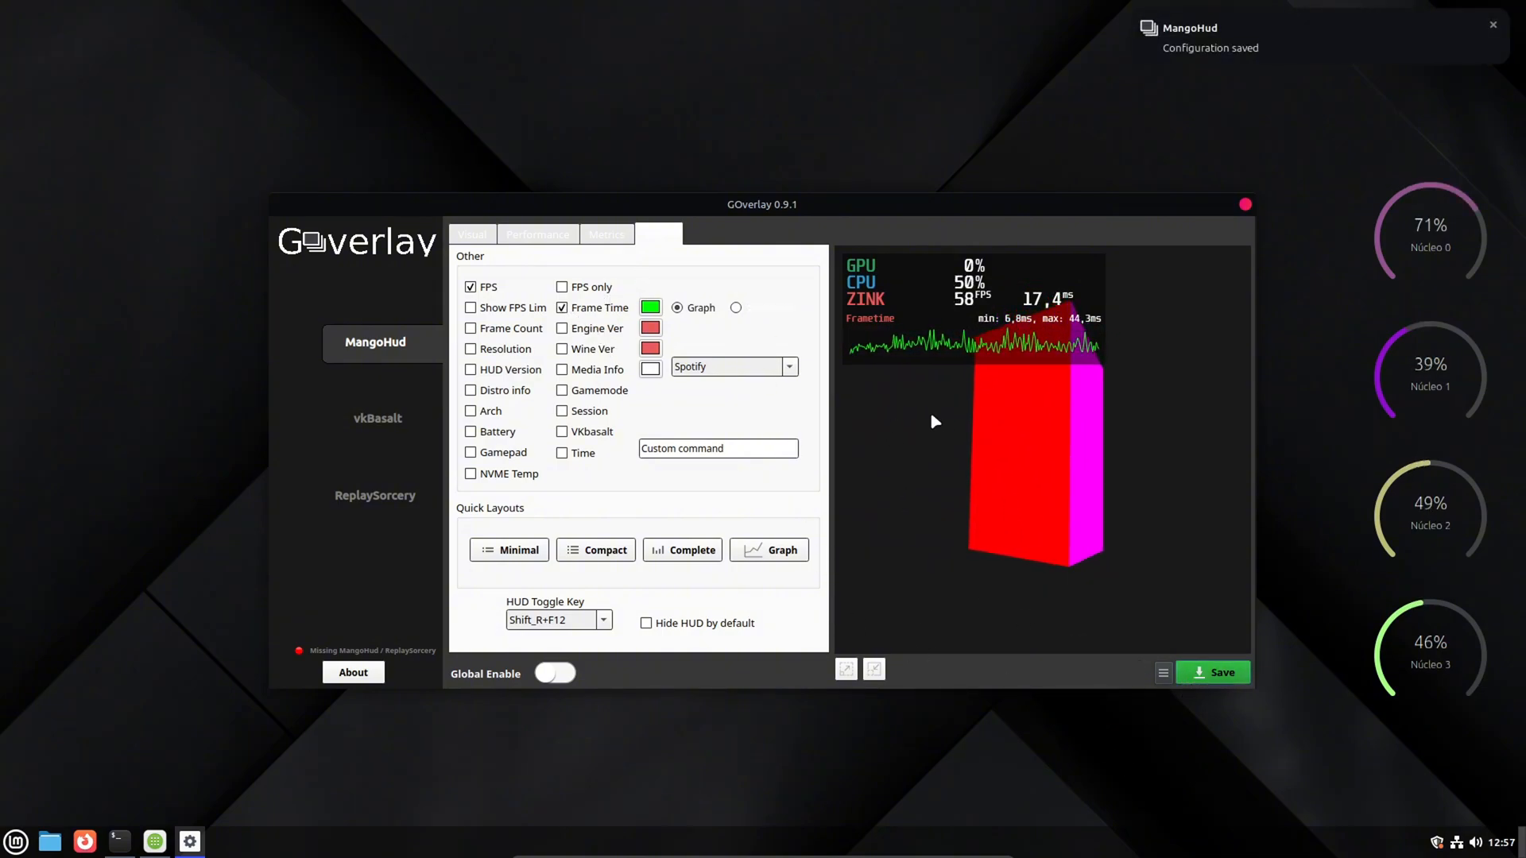
left_click(1243, 204)
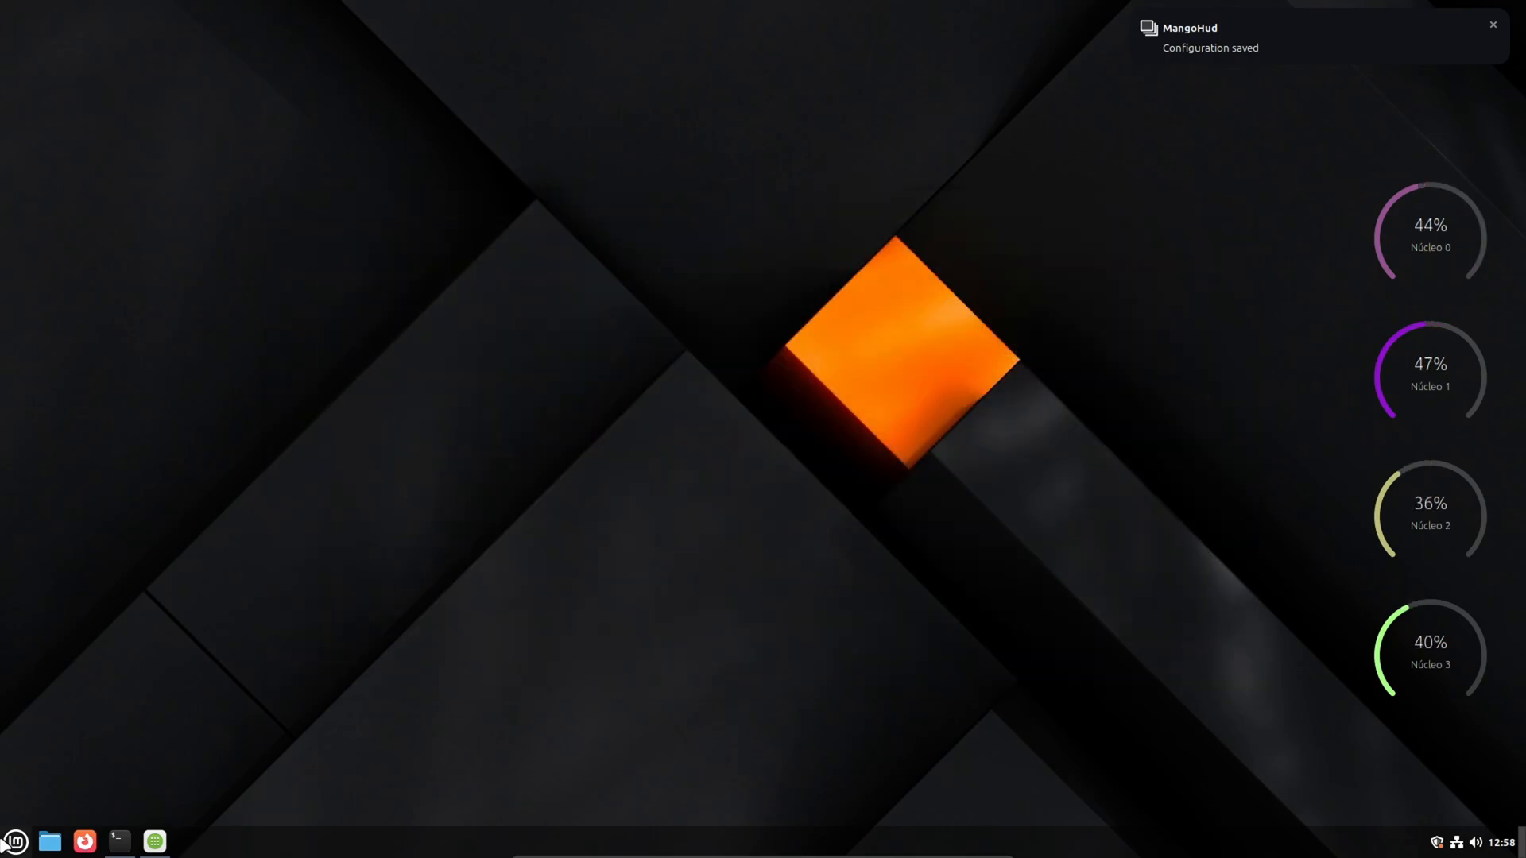
- Relaunch GOverlay from the application menu to check the saved overlay in the preview, and close it
left_click(16, 842)
type("govl")
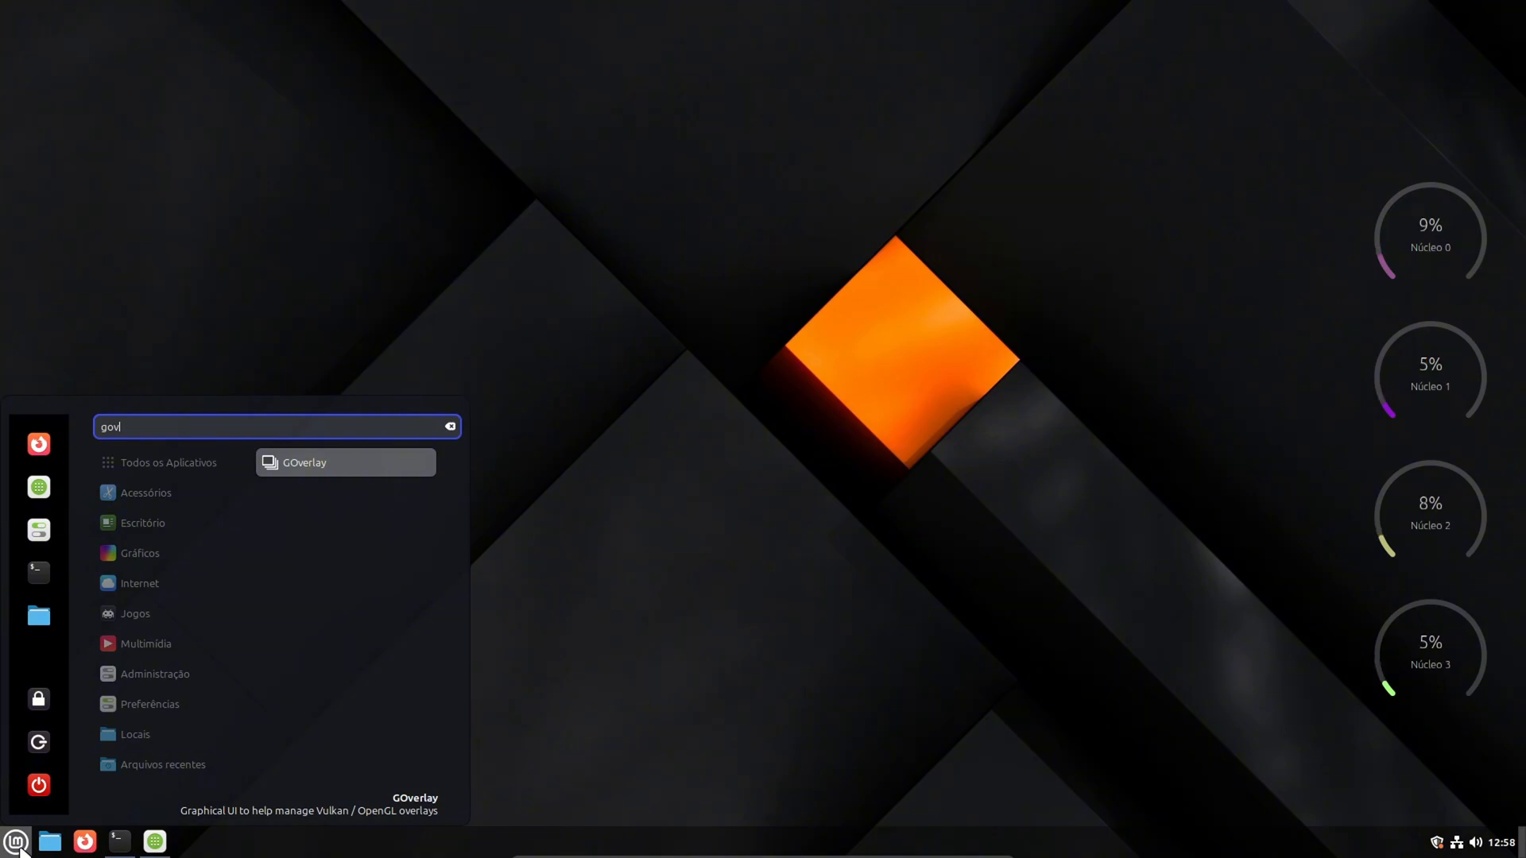
left_click(266, 467)
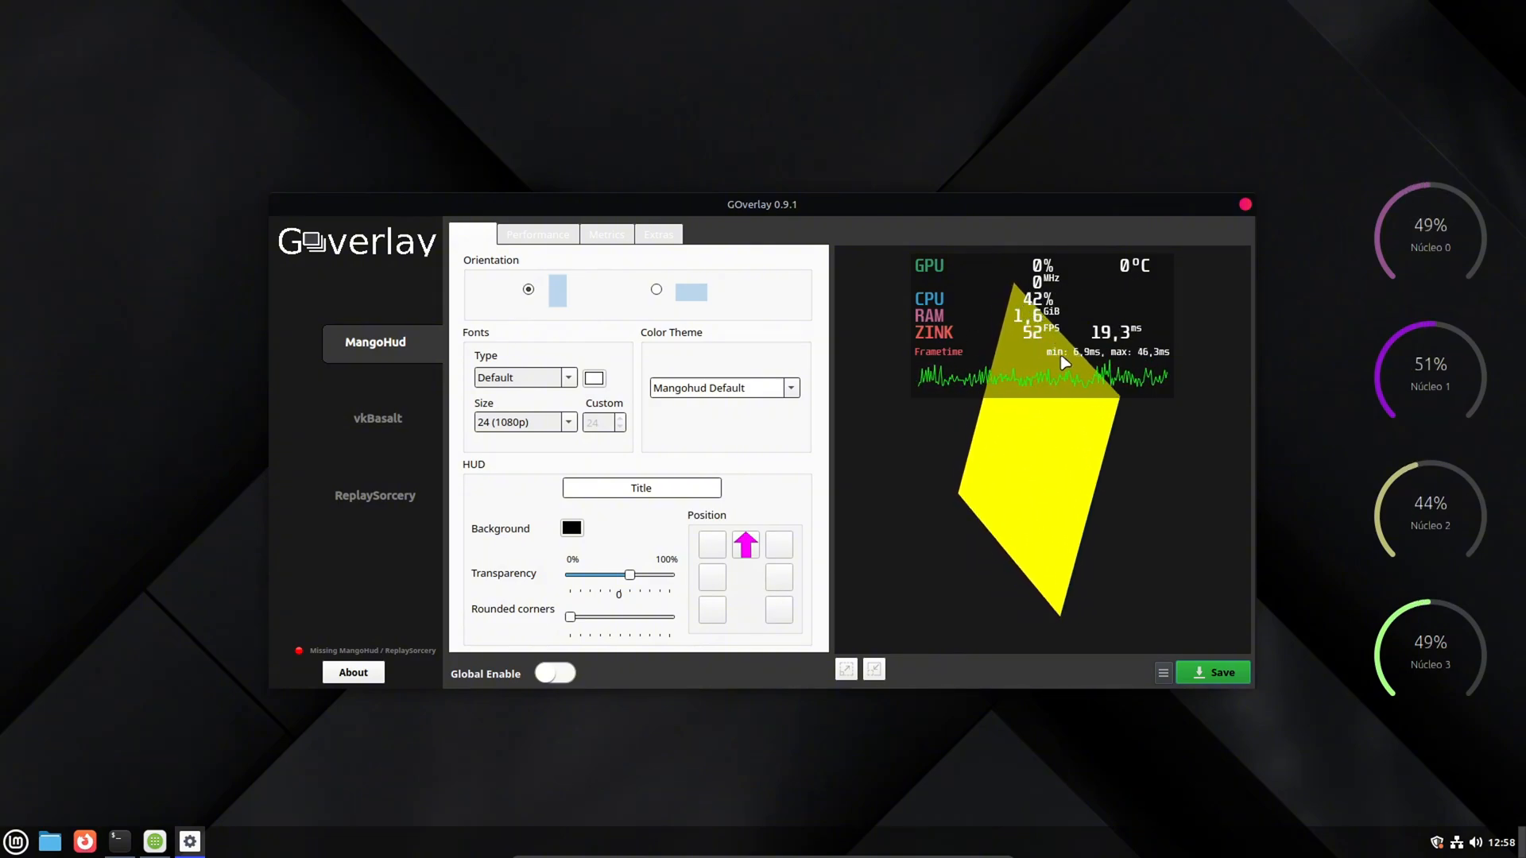
left_click(1245, 206)
- Bring the Software Manager forward and install Spotify as a system package, authenticating with the account password
left_click(157, 847)
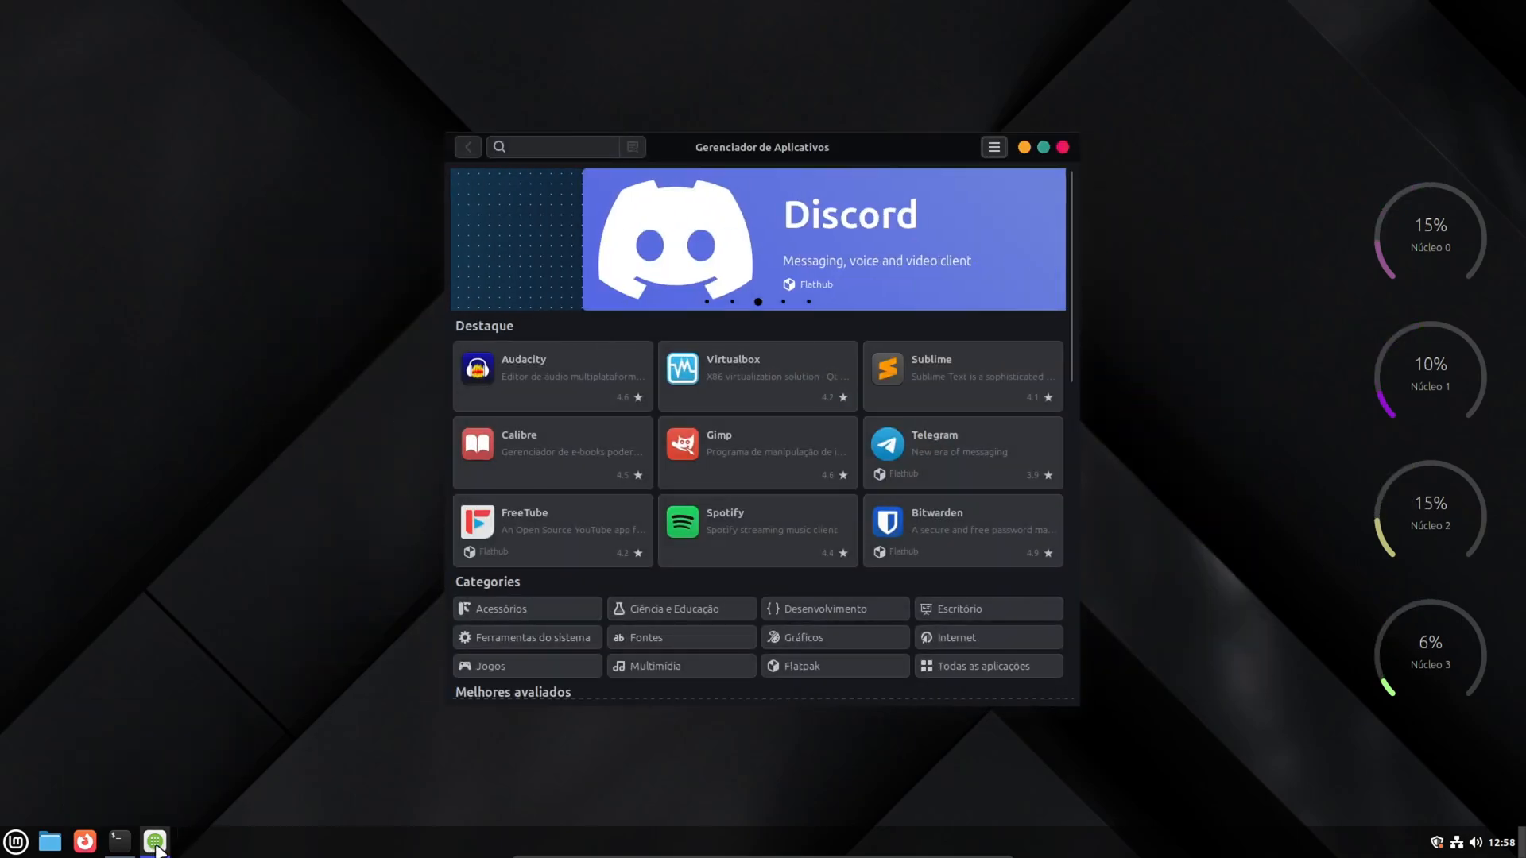
scroll(699, 418, "down", 3)
scroll(699, 418, "up", 3)
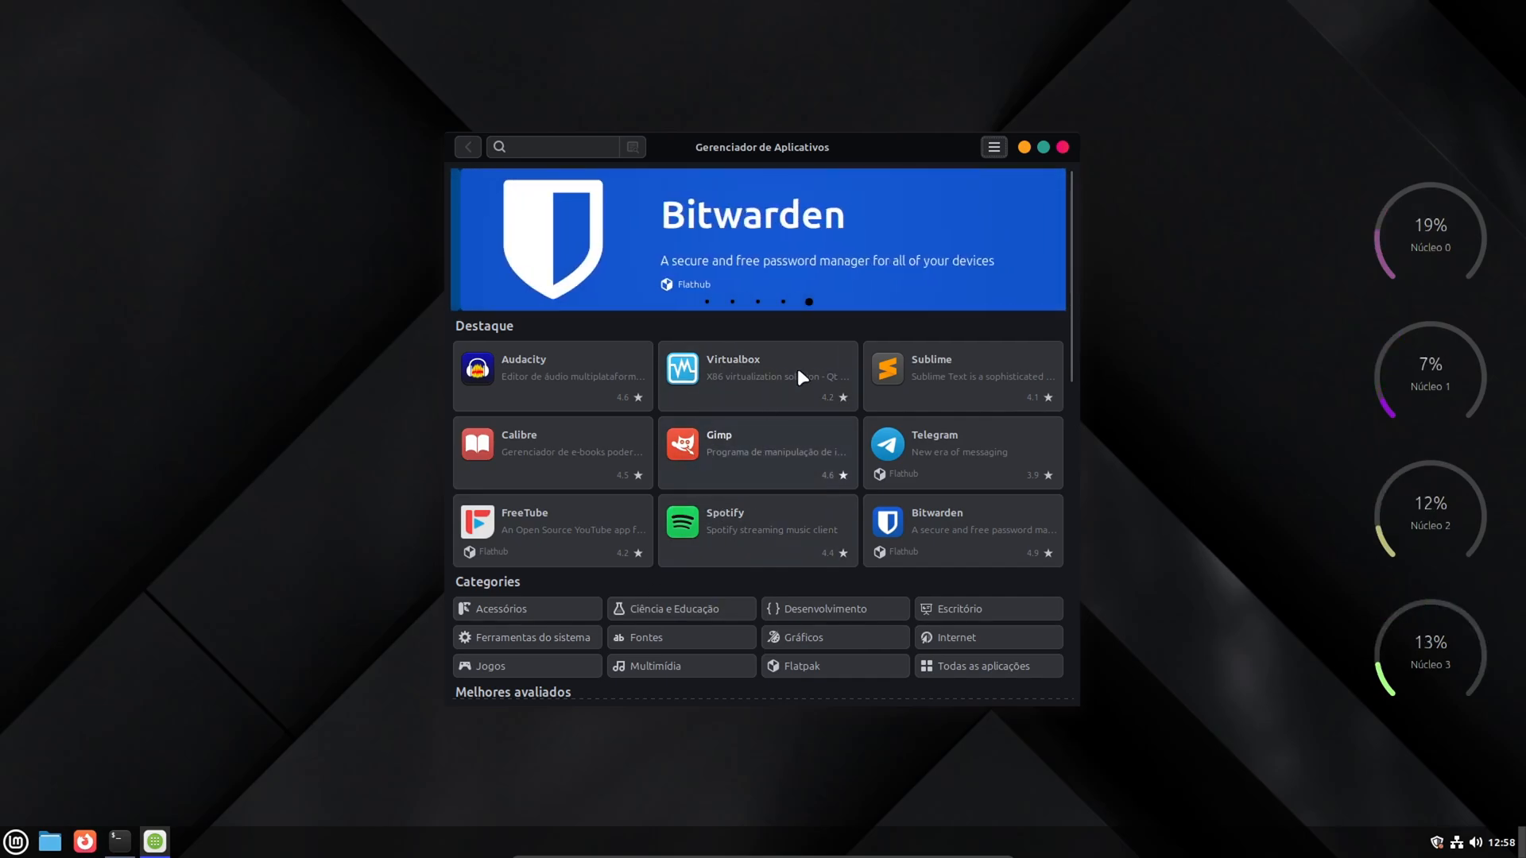
left_click(713, 524)
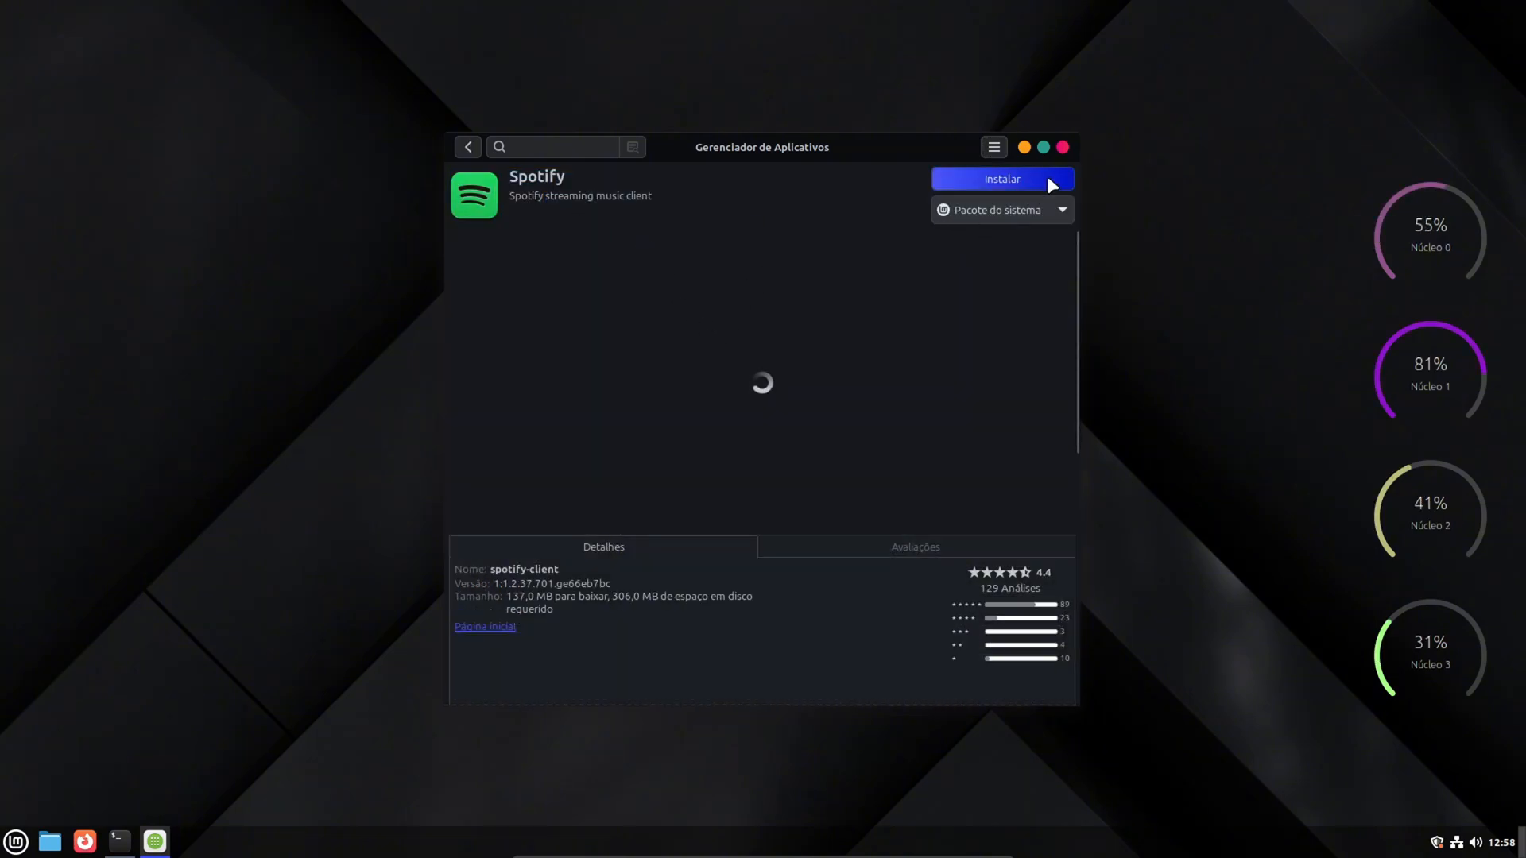
left_click(1000, 179)
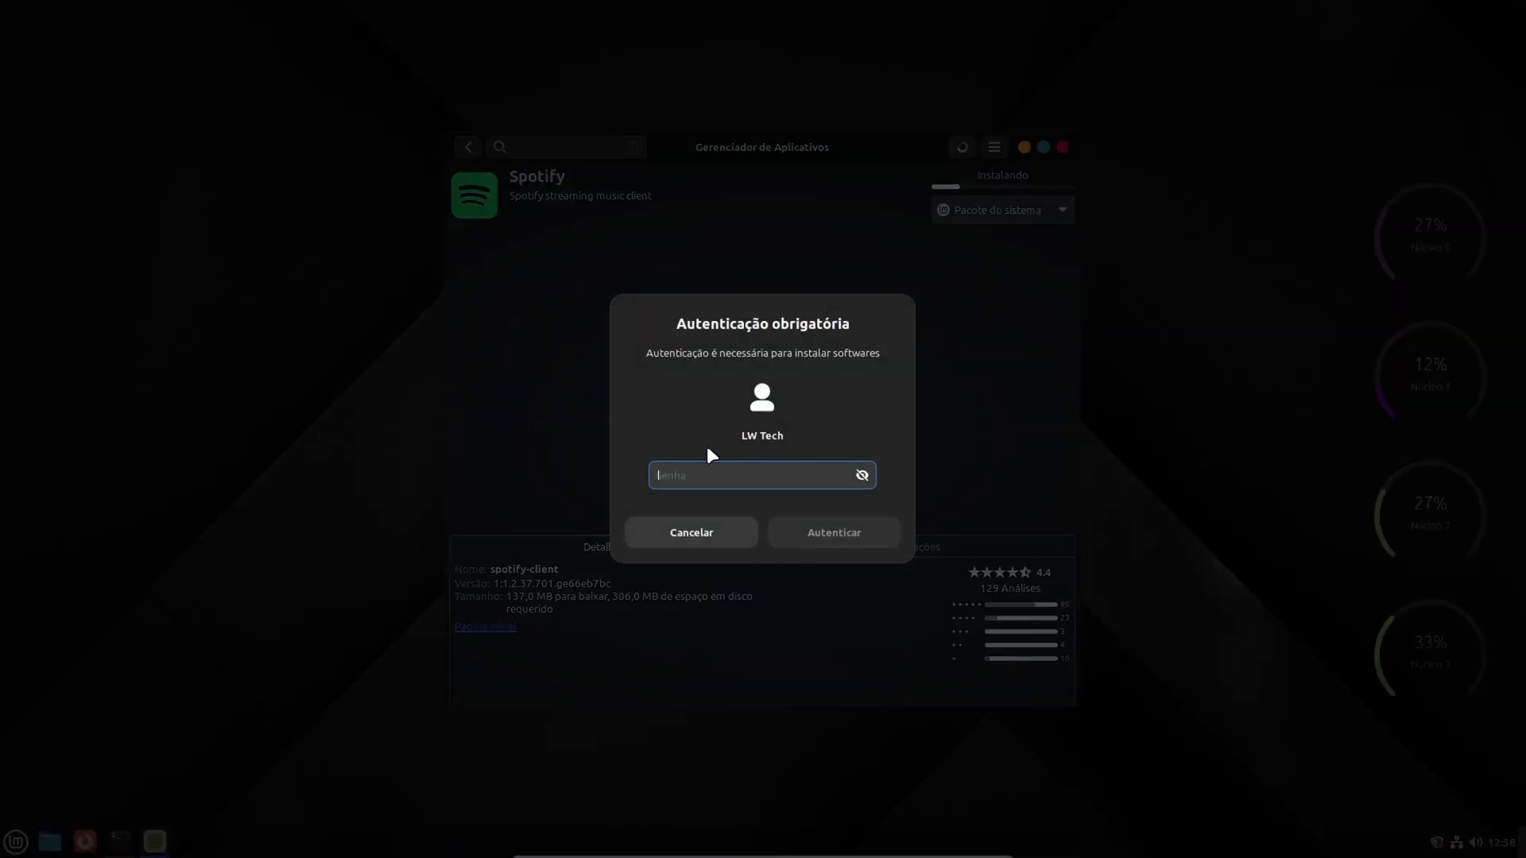
type("••••")
key("Return")
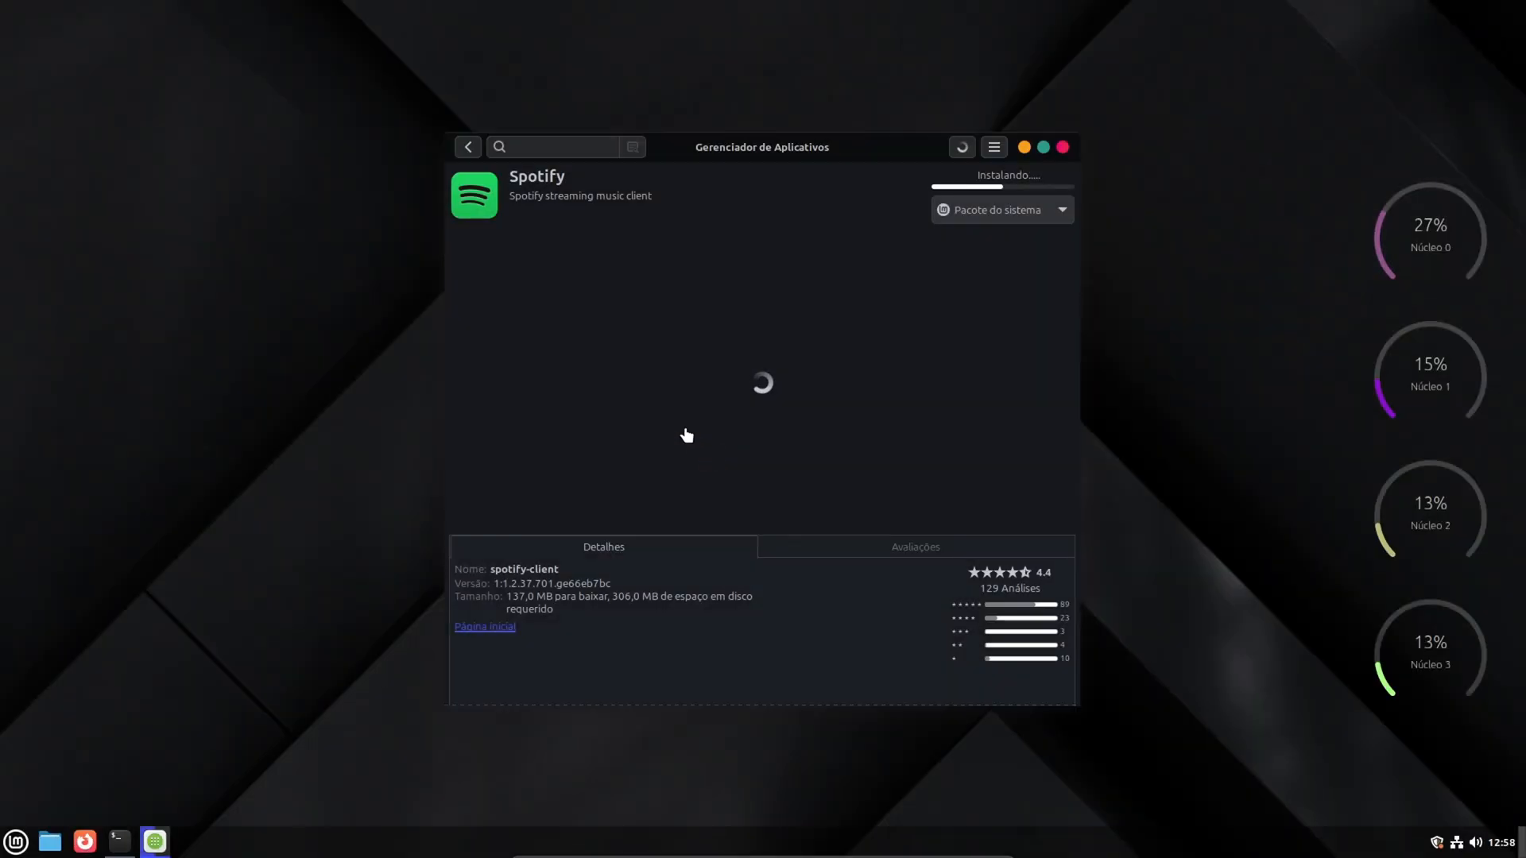
- Return to the Software Manager's home page and browse its featured and top-rated applications
left_click(468, 148)
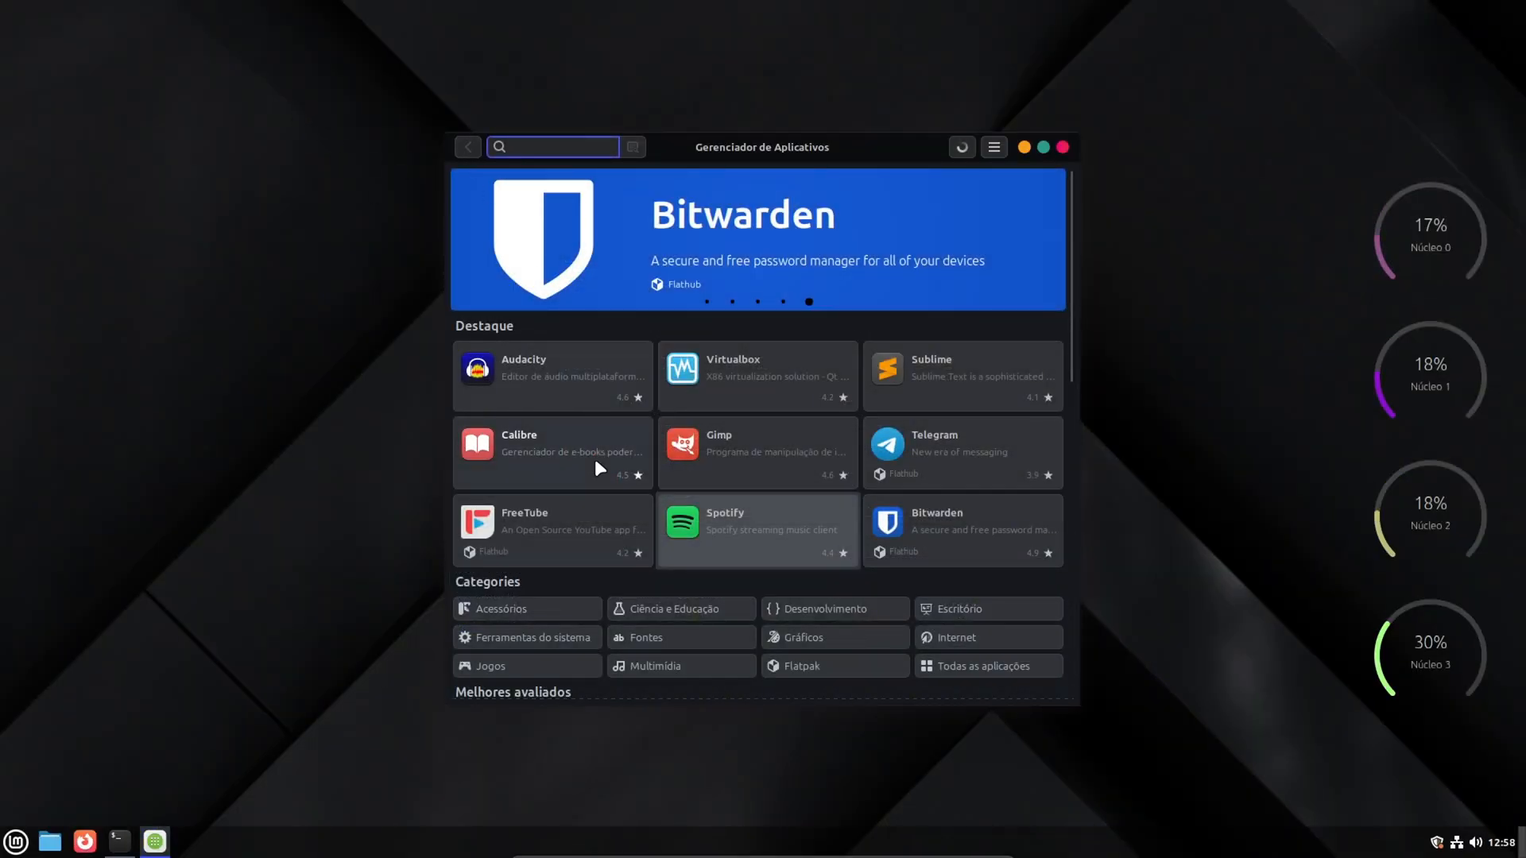
scroll(598, 468, "down", 10)
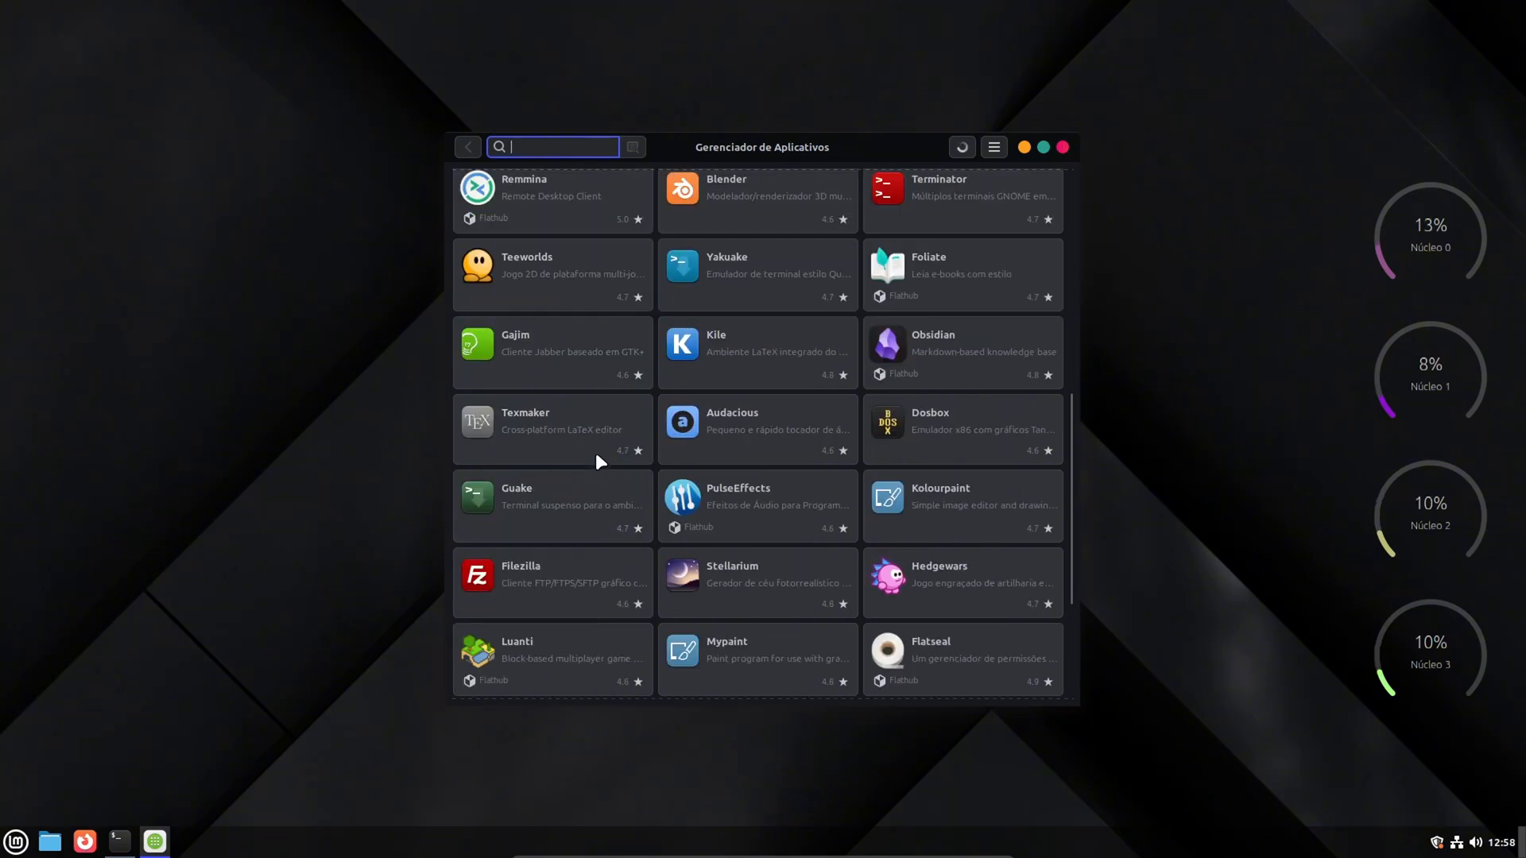
scroll(596, 453, "down", 1)
scroll(595, 455, "up", 10)
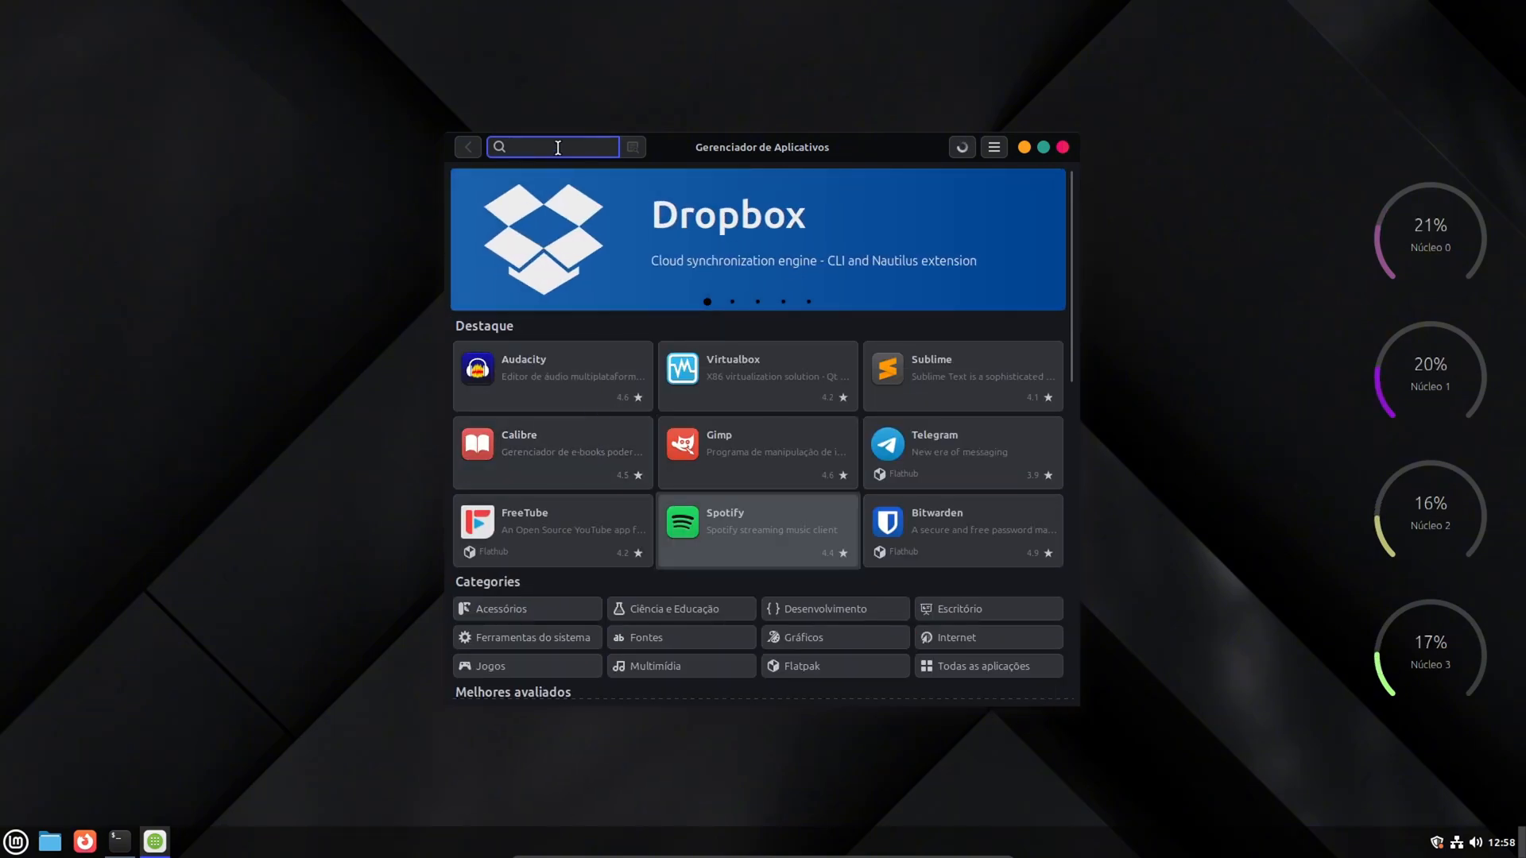
- Search for "only office" and install the ONLYOFFICE Desktop Editors Flatpak from Flathub, accepting the additional software
type("ffice")
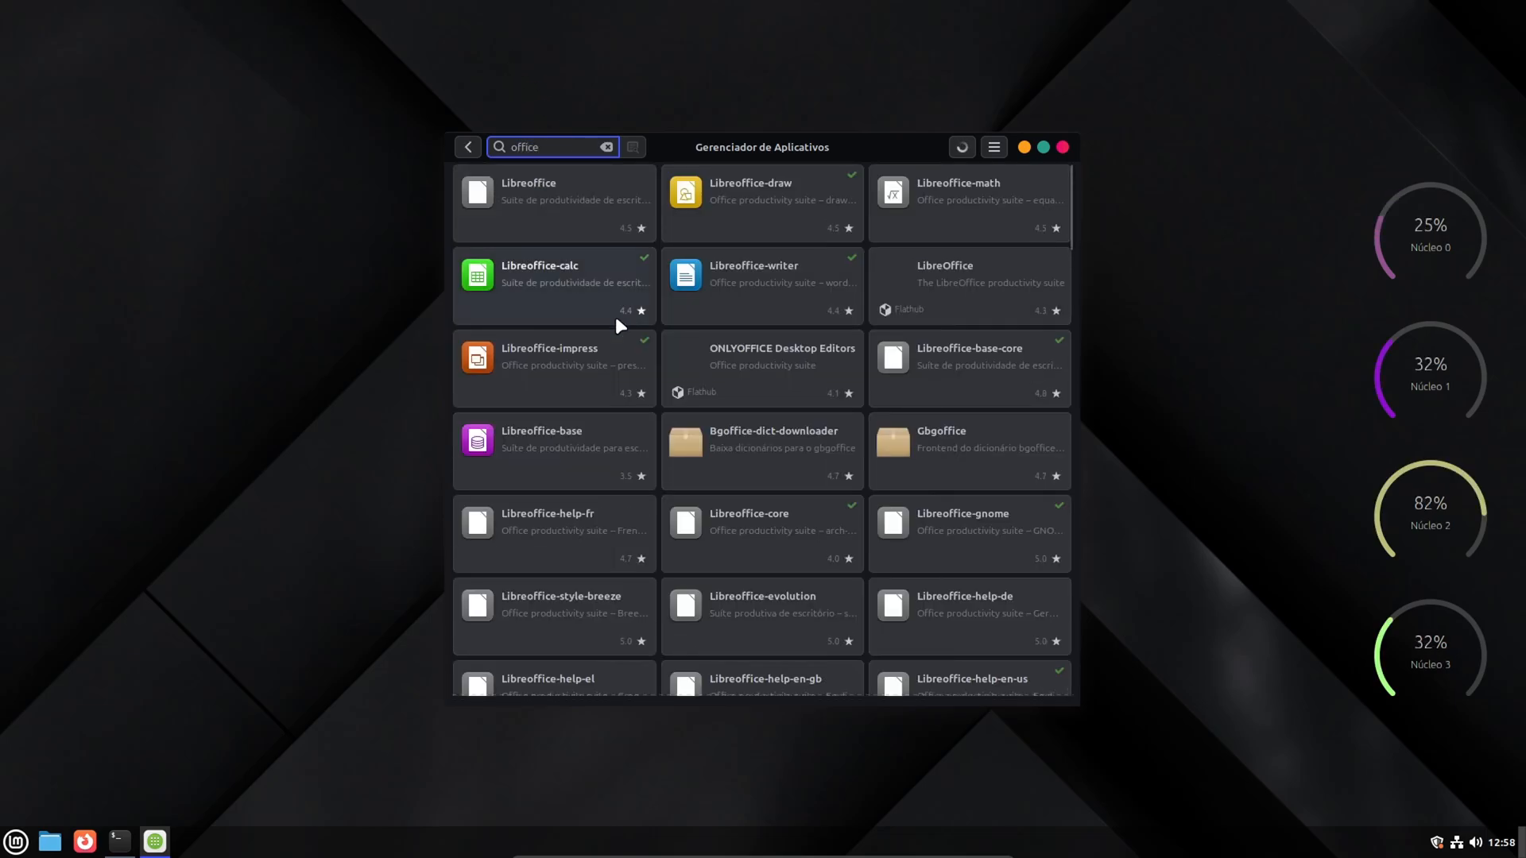
scroll(612, 314, "down", 5)
scroll(611, 313, "up", 5)
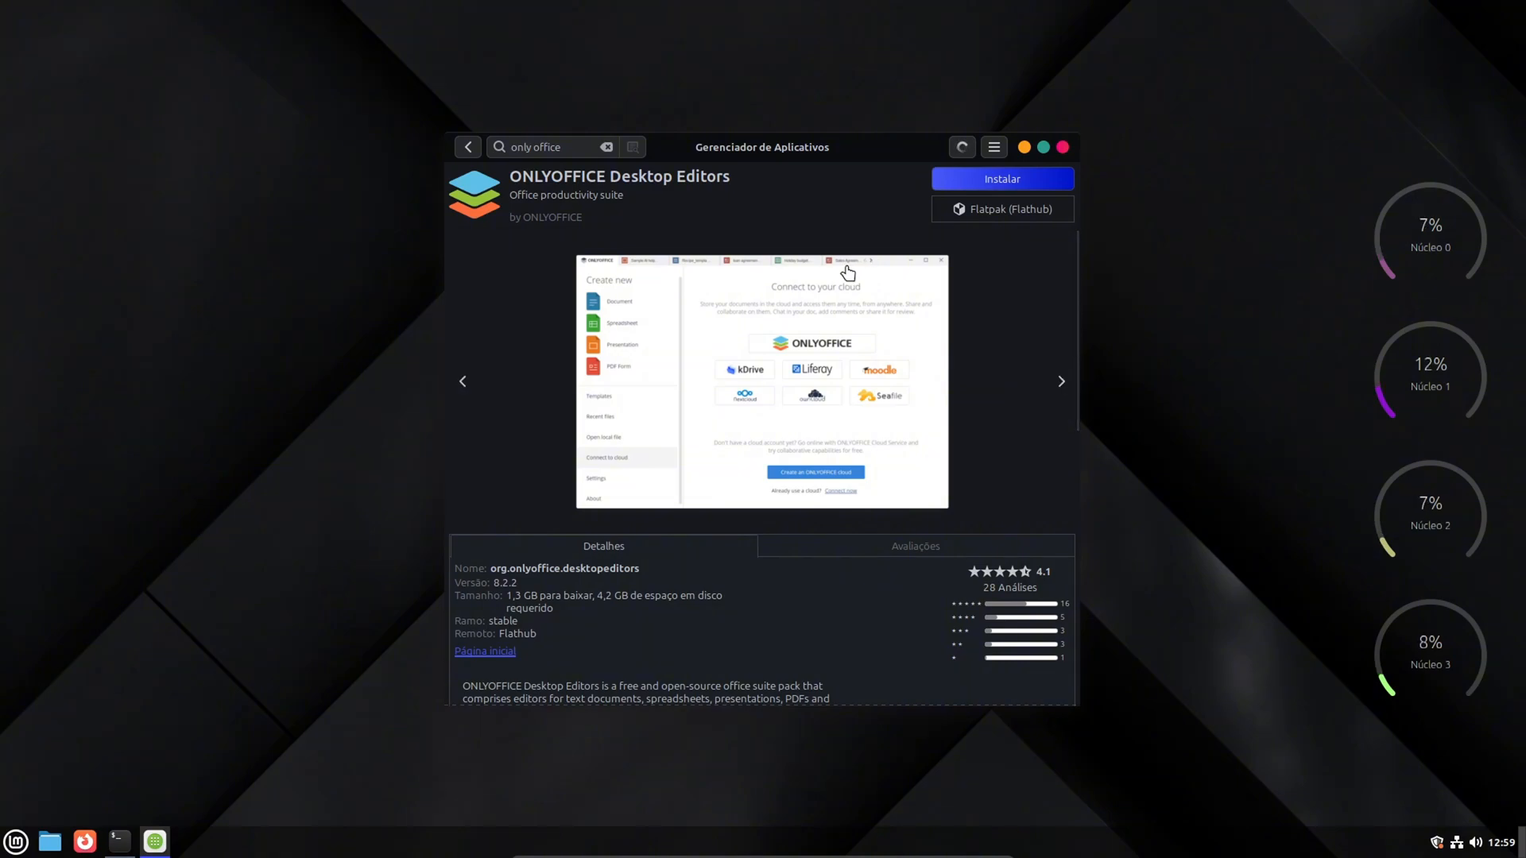
left_click(993, 178)
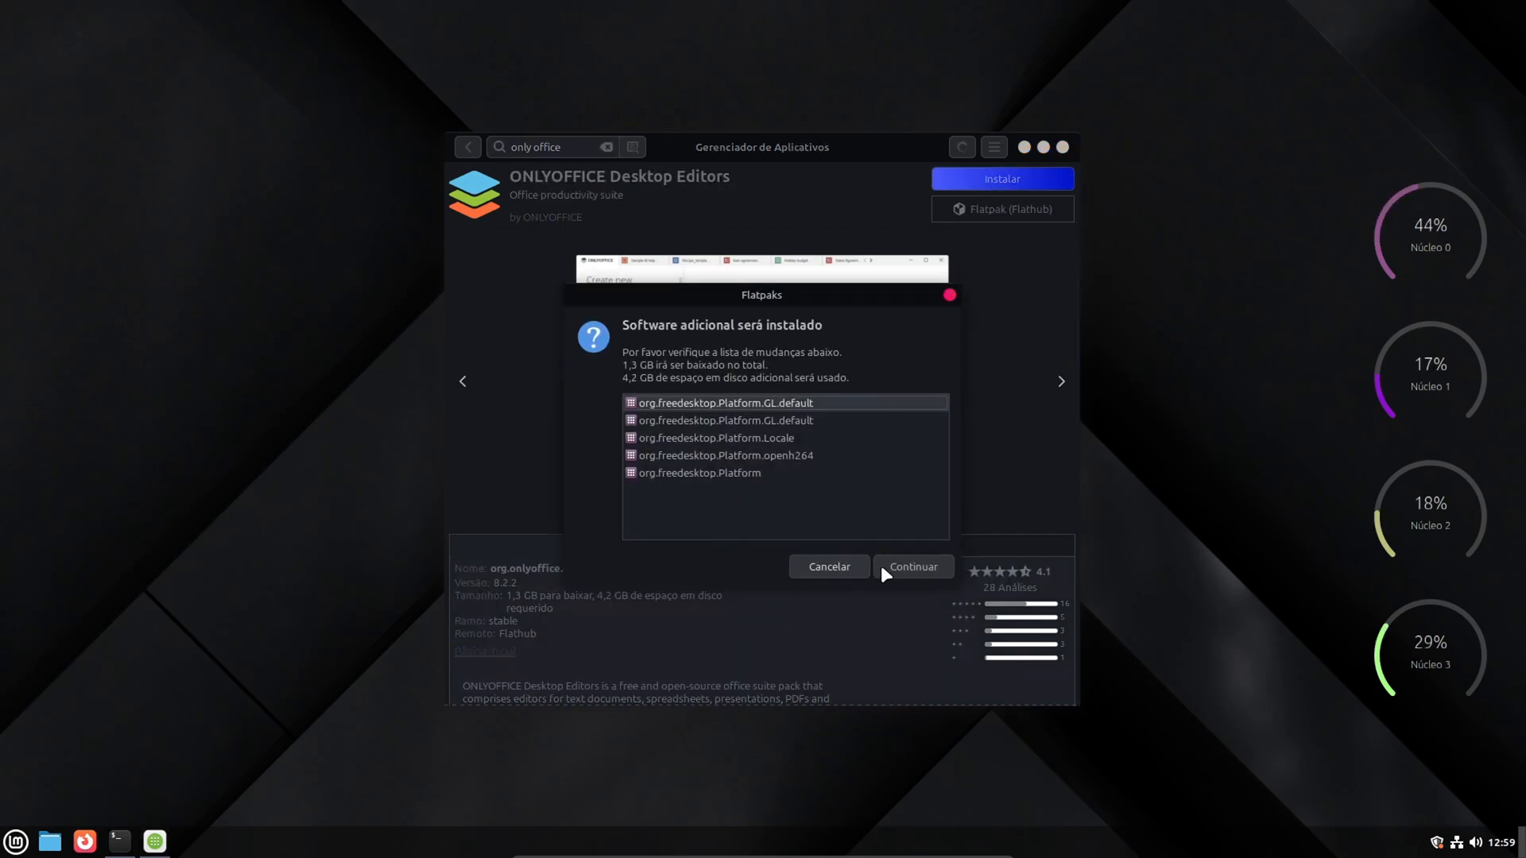
left_click(894, 564)
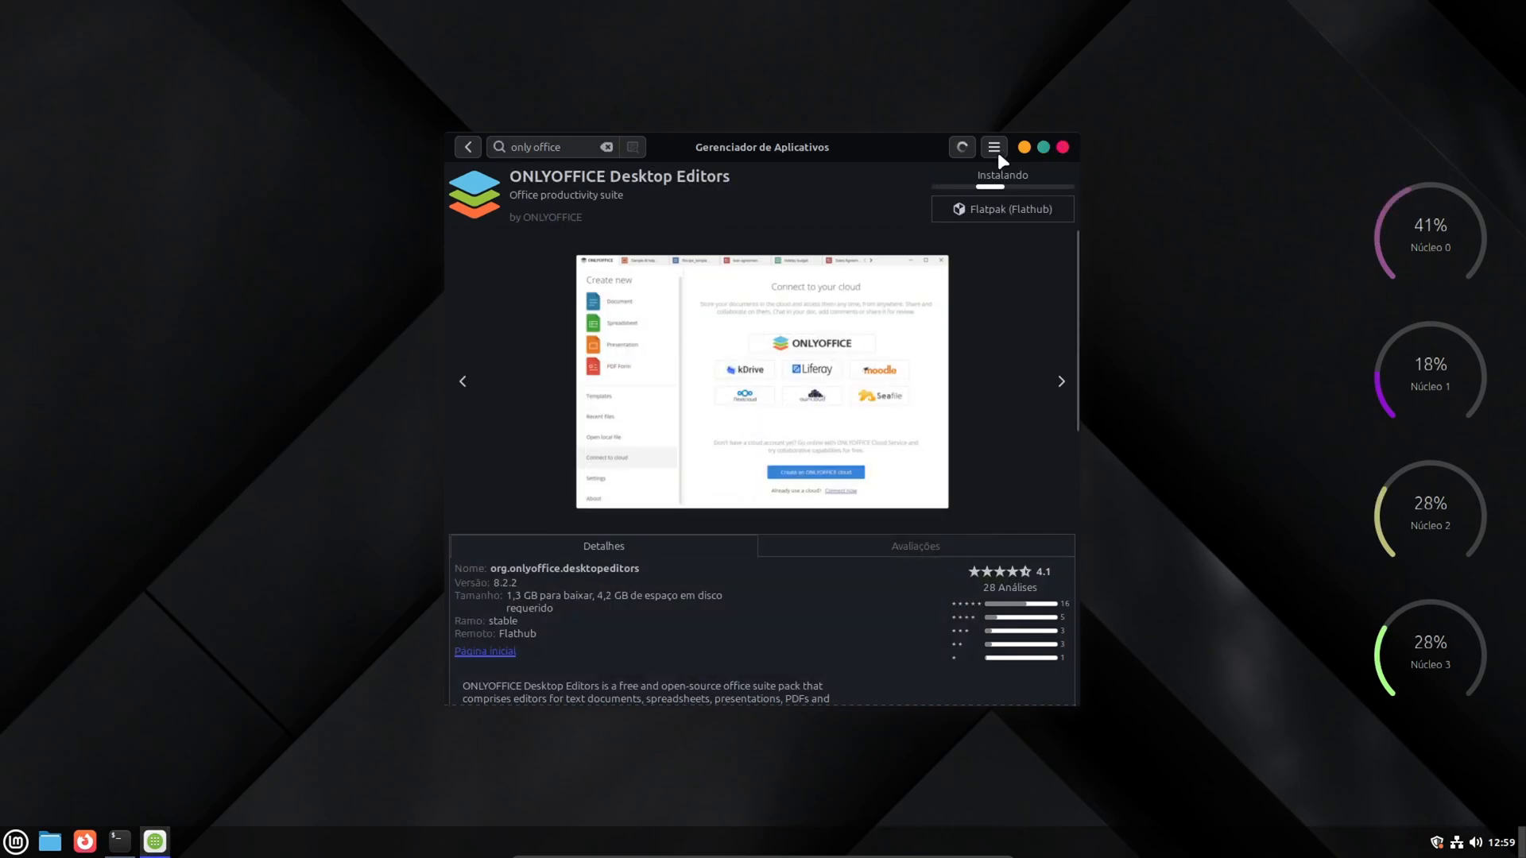
- Close the terminal used for the Steam packages, and launch Steam from the application menu, confirming its installation
left_click(125, 839)
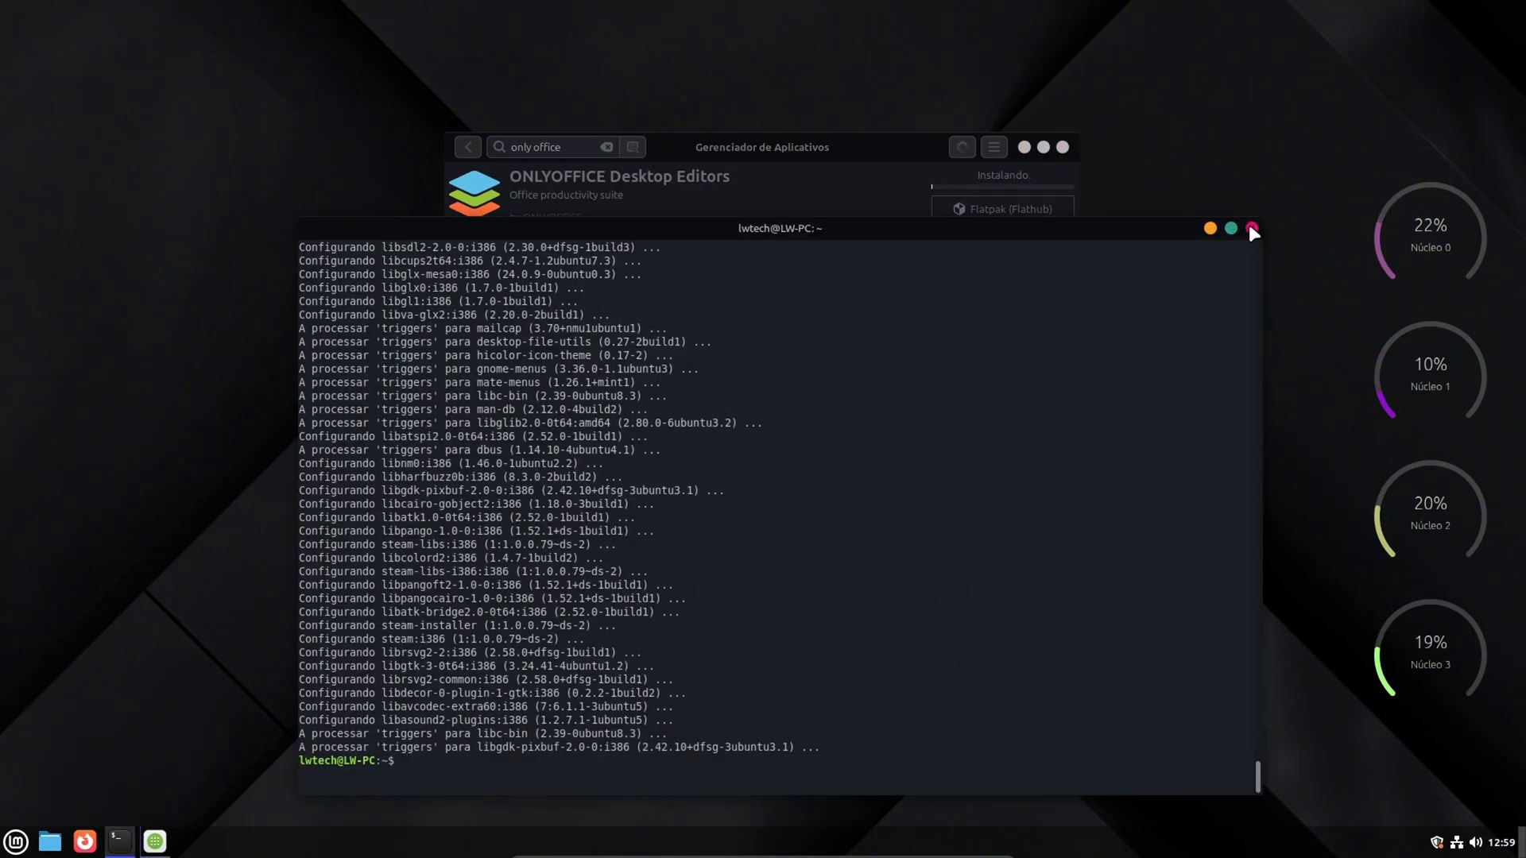
left_click(1252, 229)
left_click(15, 842)
type("s")
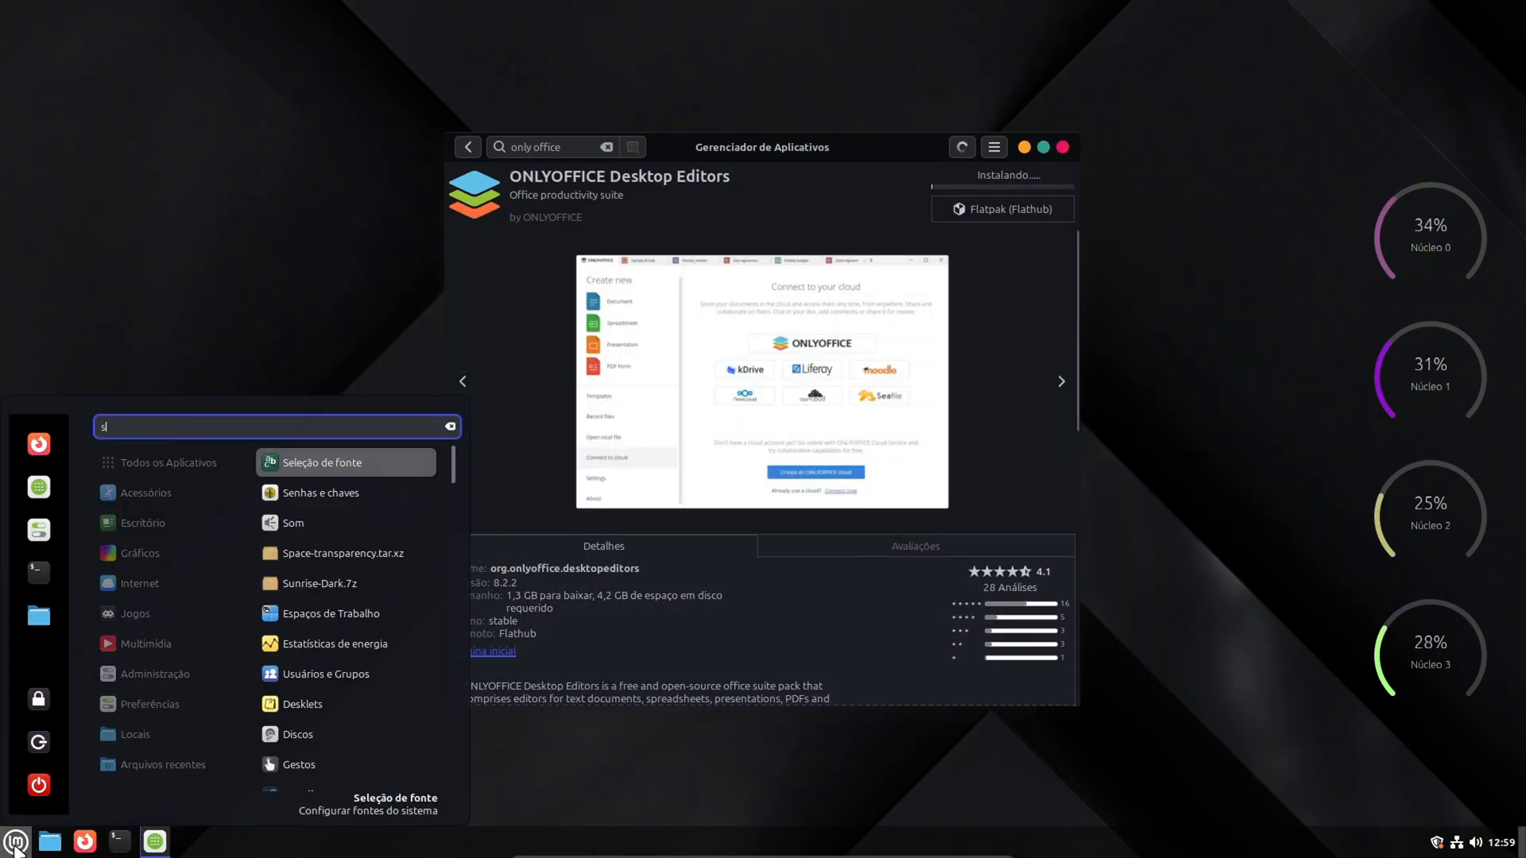
type("teal")
left_click(364, 465)
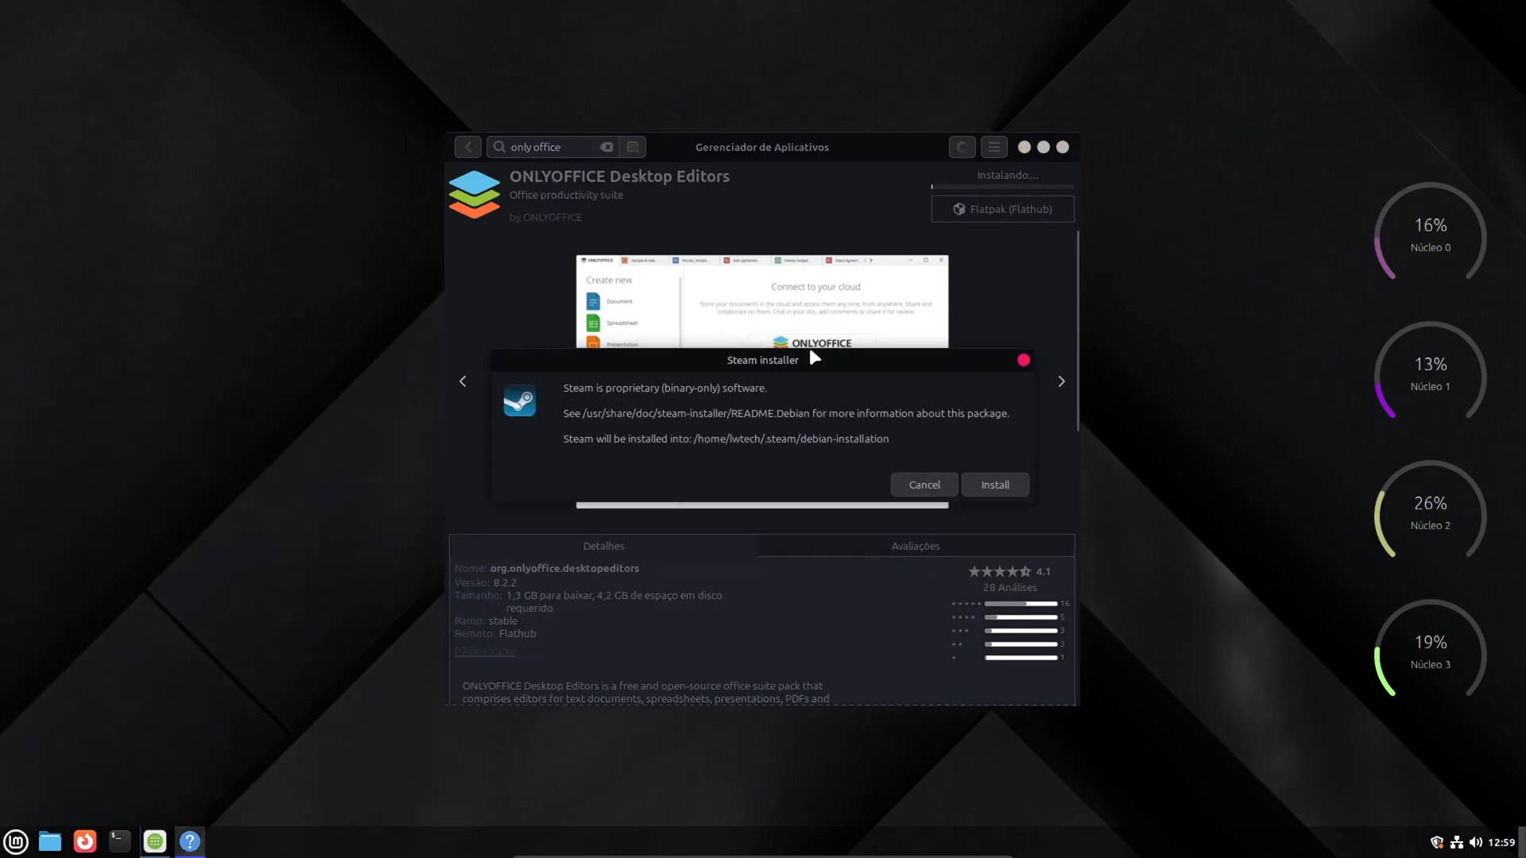
left_click(994, 484)
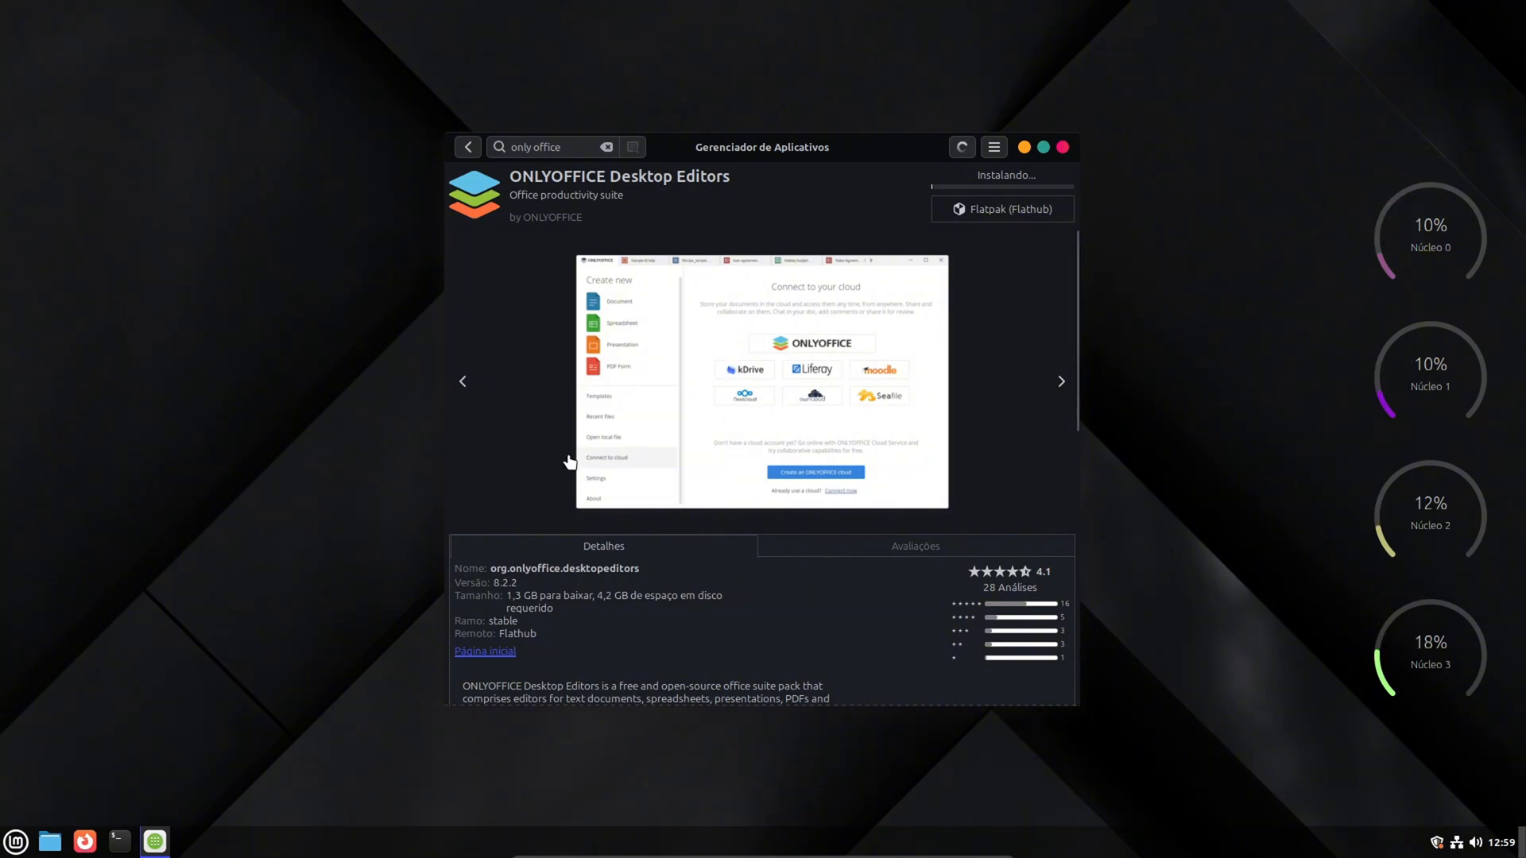
- Minimize the Software Manager window while ONLYOFFICE keeps installing, leaving the desktop clear
left_click(151, 845)
left_click(151, 845)
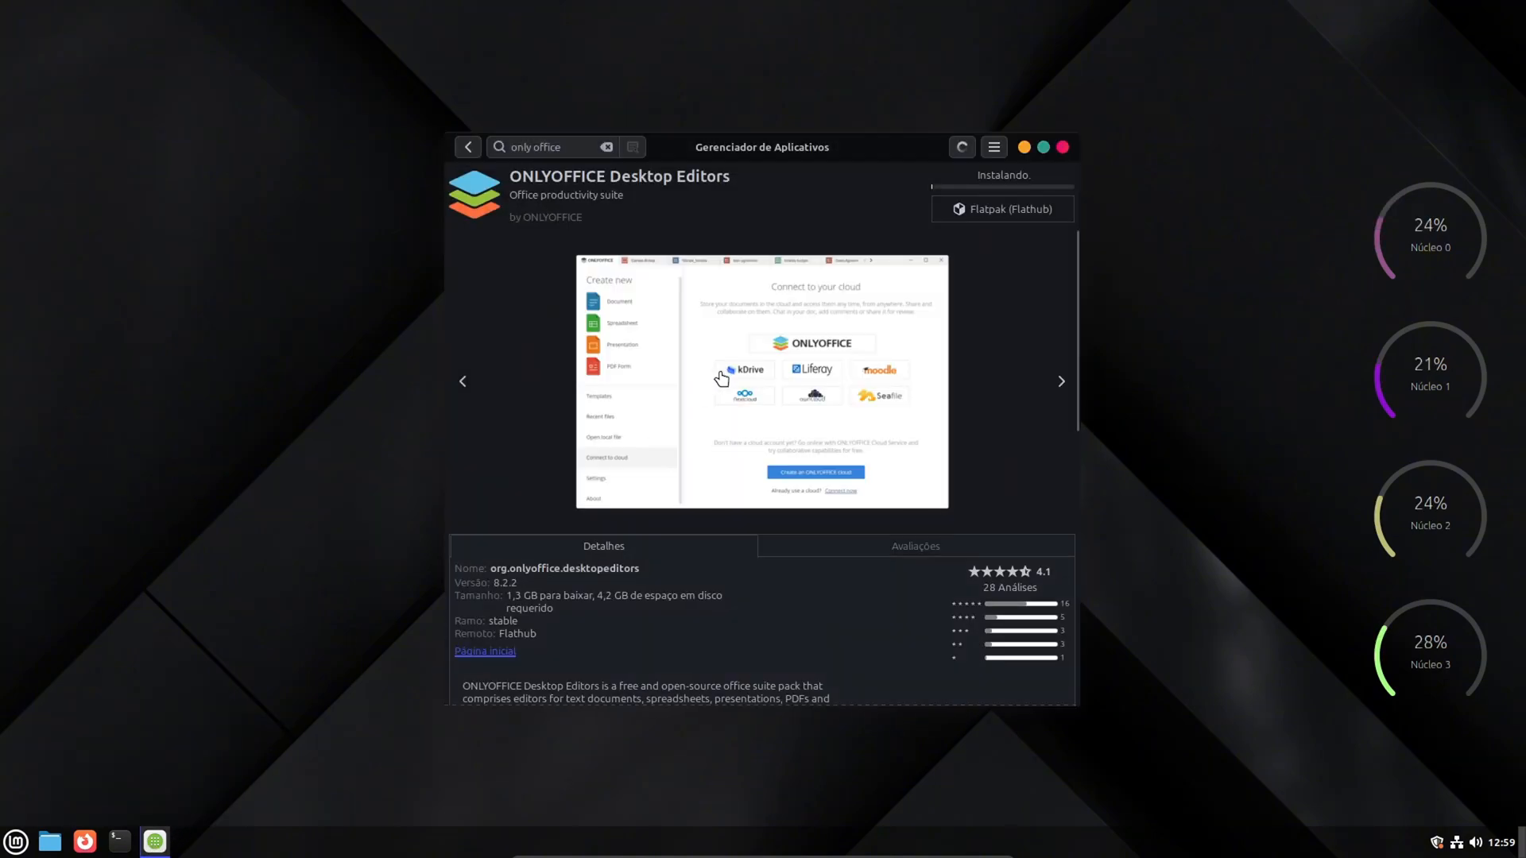
left_click(1025, 148)
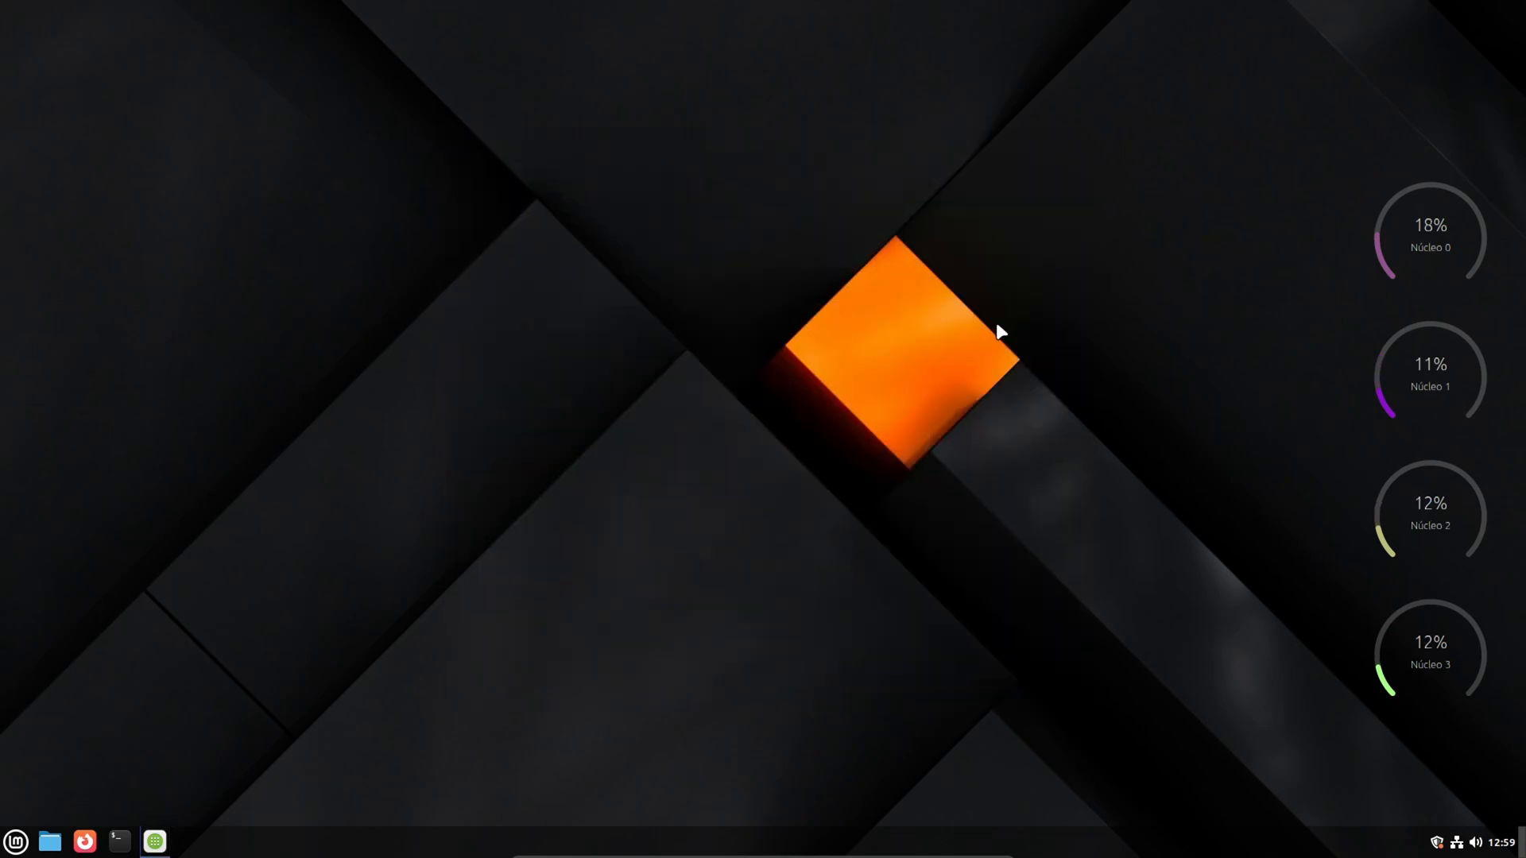
- Open the system sound settings and set the Microphone 1 input volume to 20%
left_click(1481, 841)
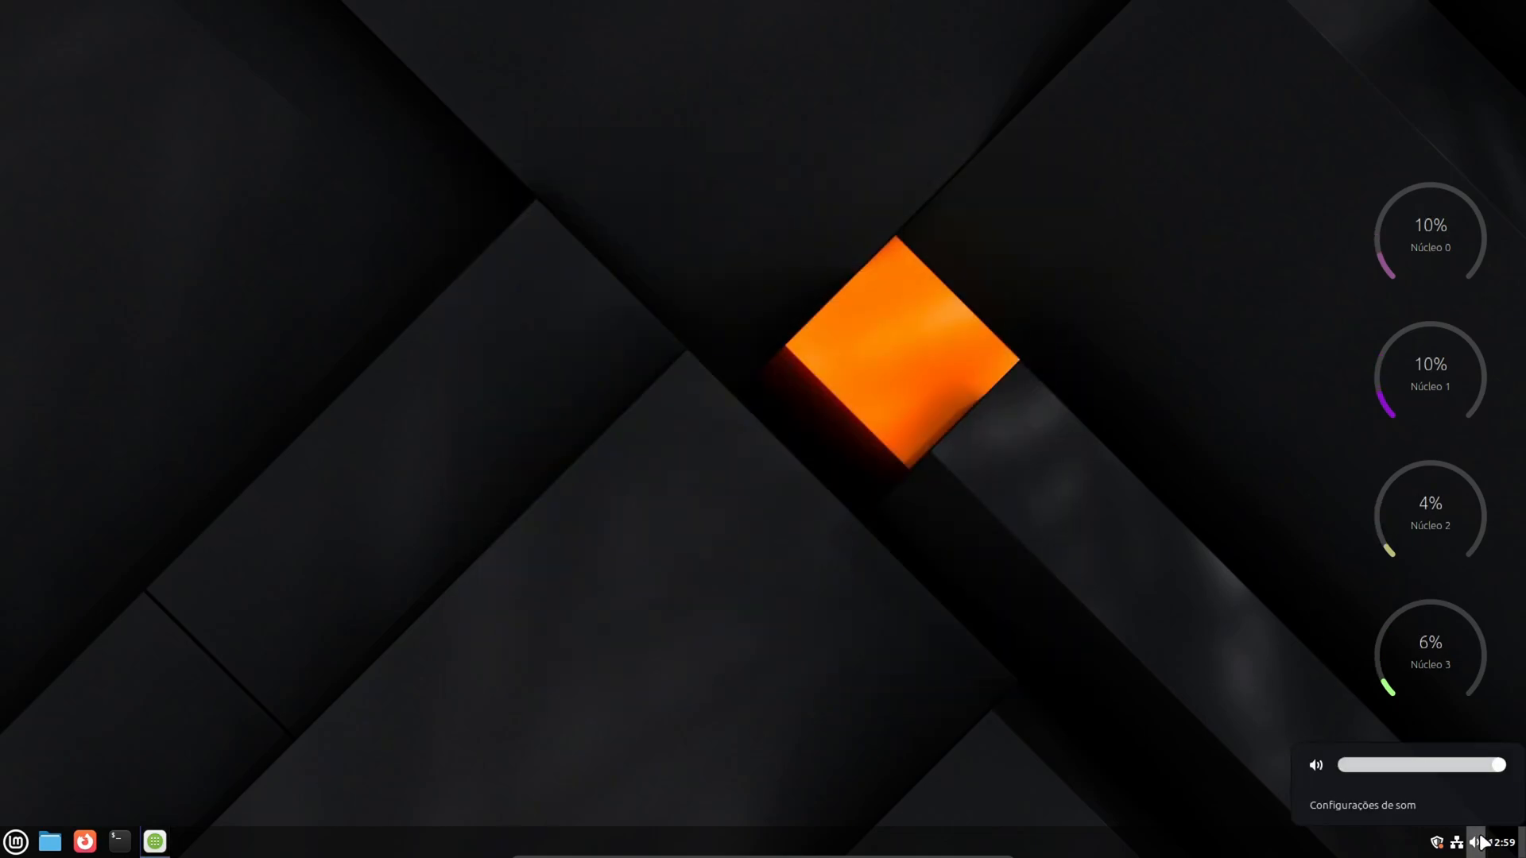
left_click(1419, 805)
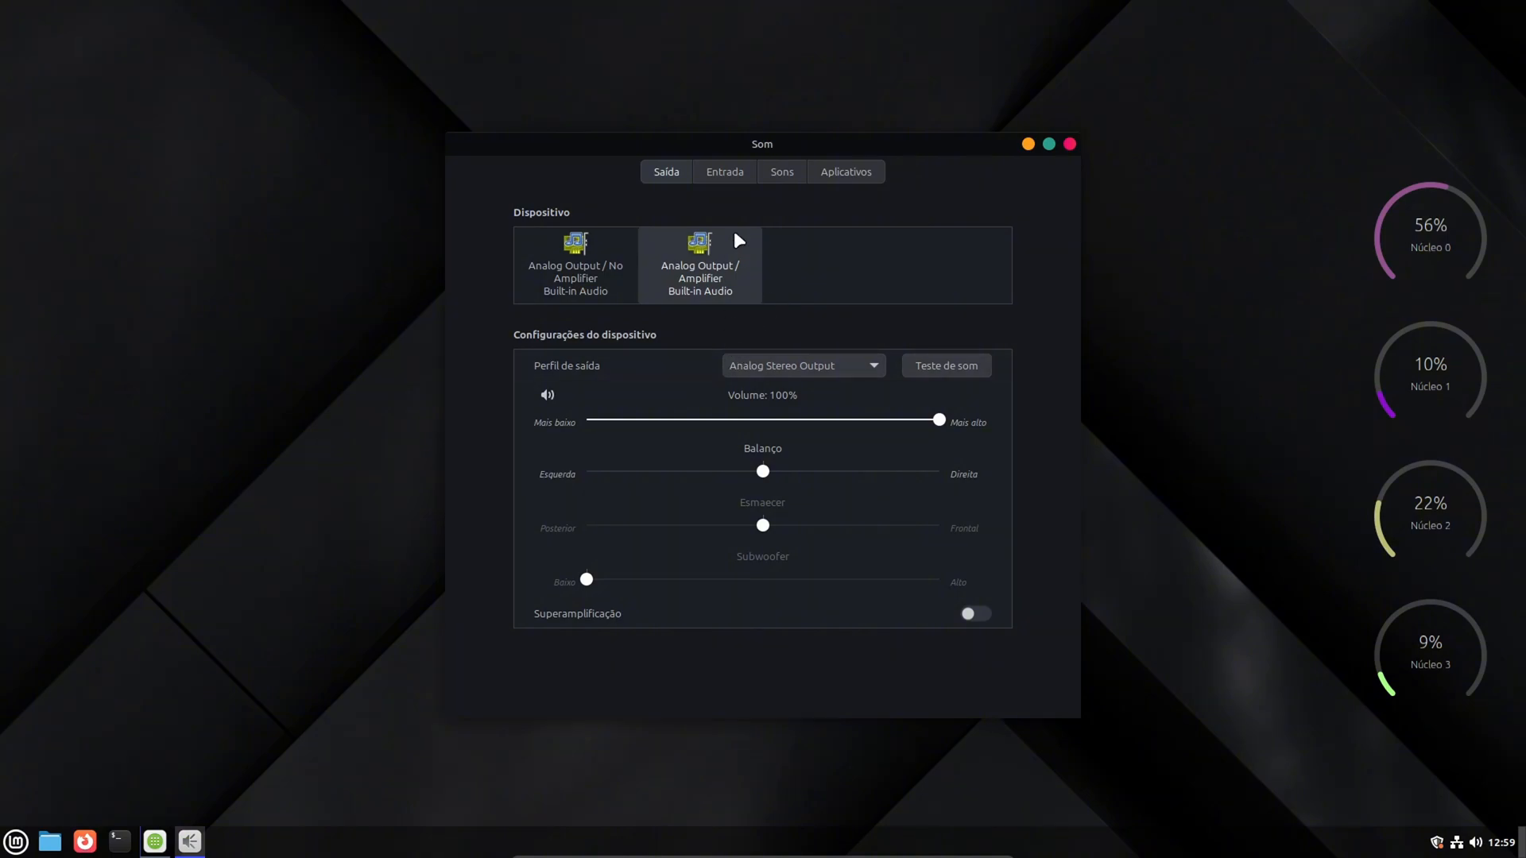
left_click(724, 172)
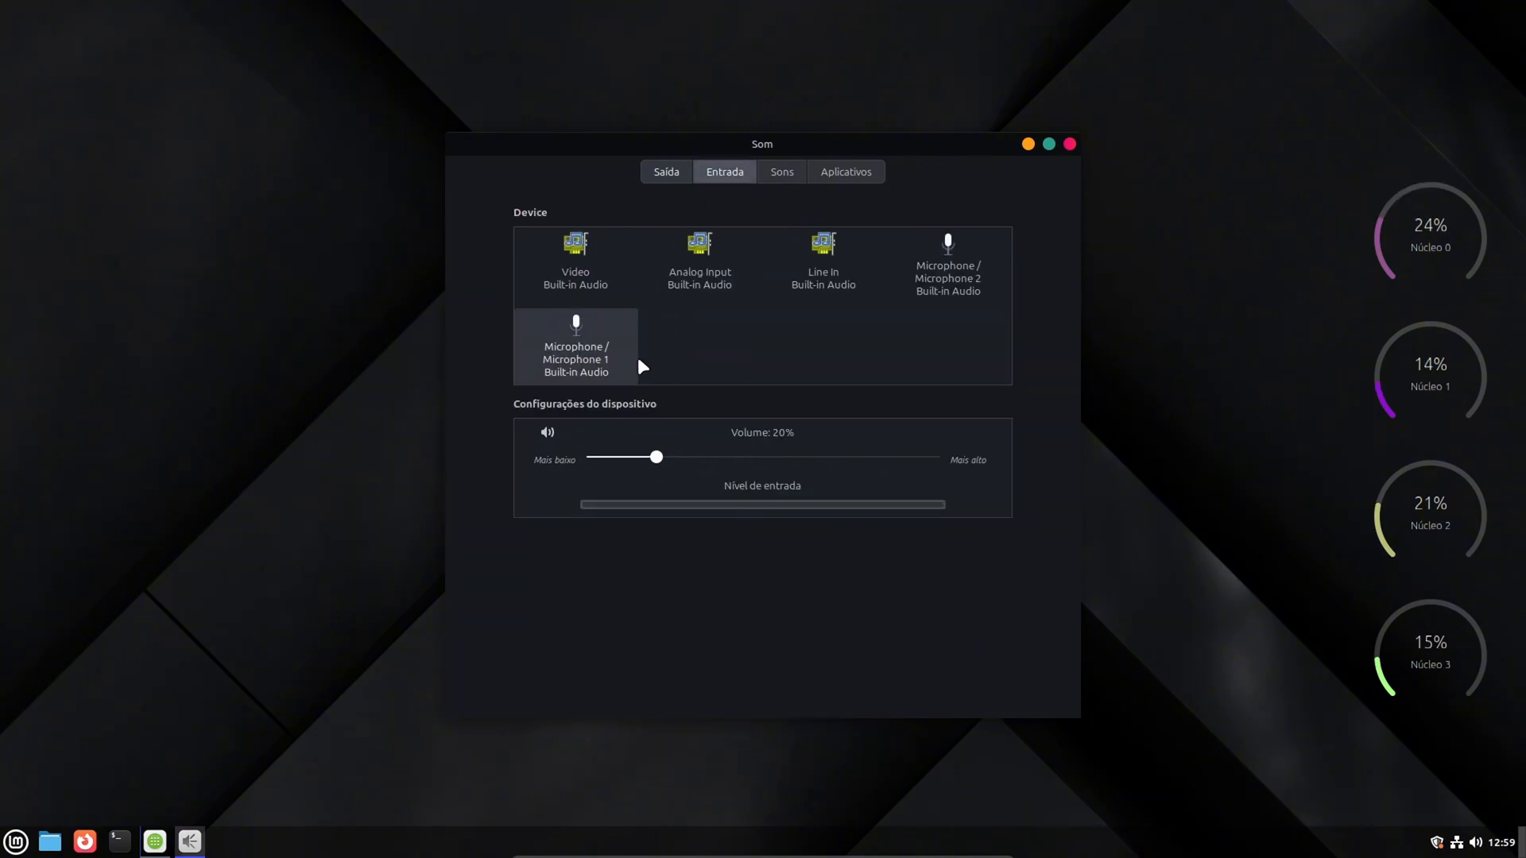
left_click(665, 460)
mouse_move(679, 455)
left_mouse_down()
mouse_move(693, 456)
mouse_move(666, 459)
left_mouse_up()
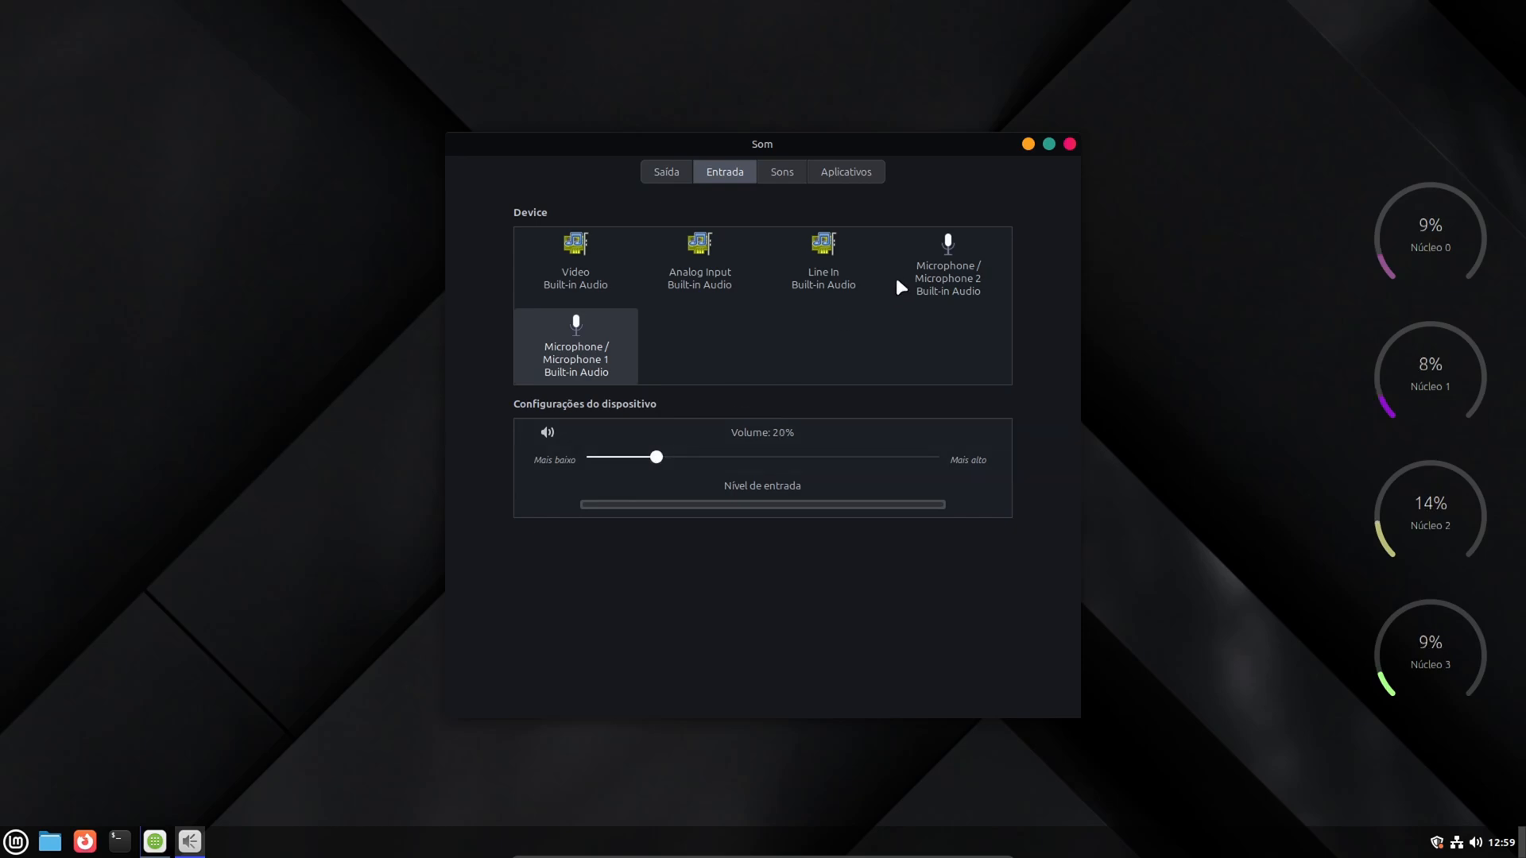
- Select Microphone 2 as the input device and set its volume to 20%
left_click(932, 259)
left_click(761, 457)
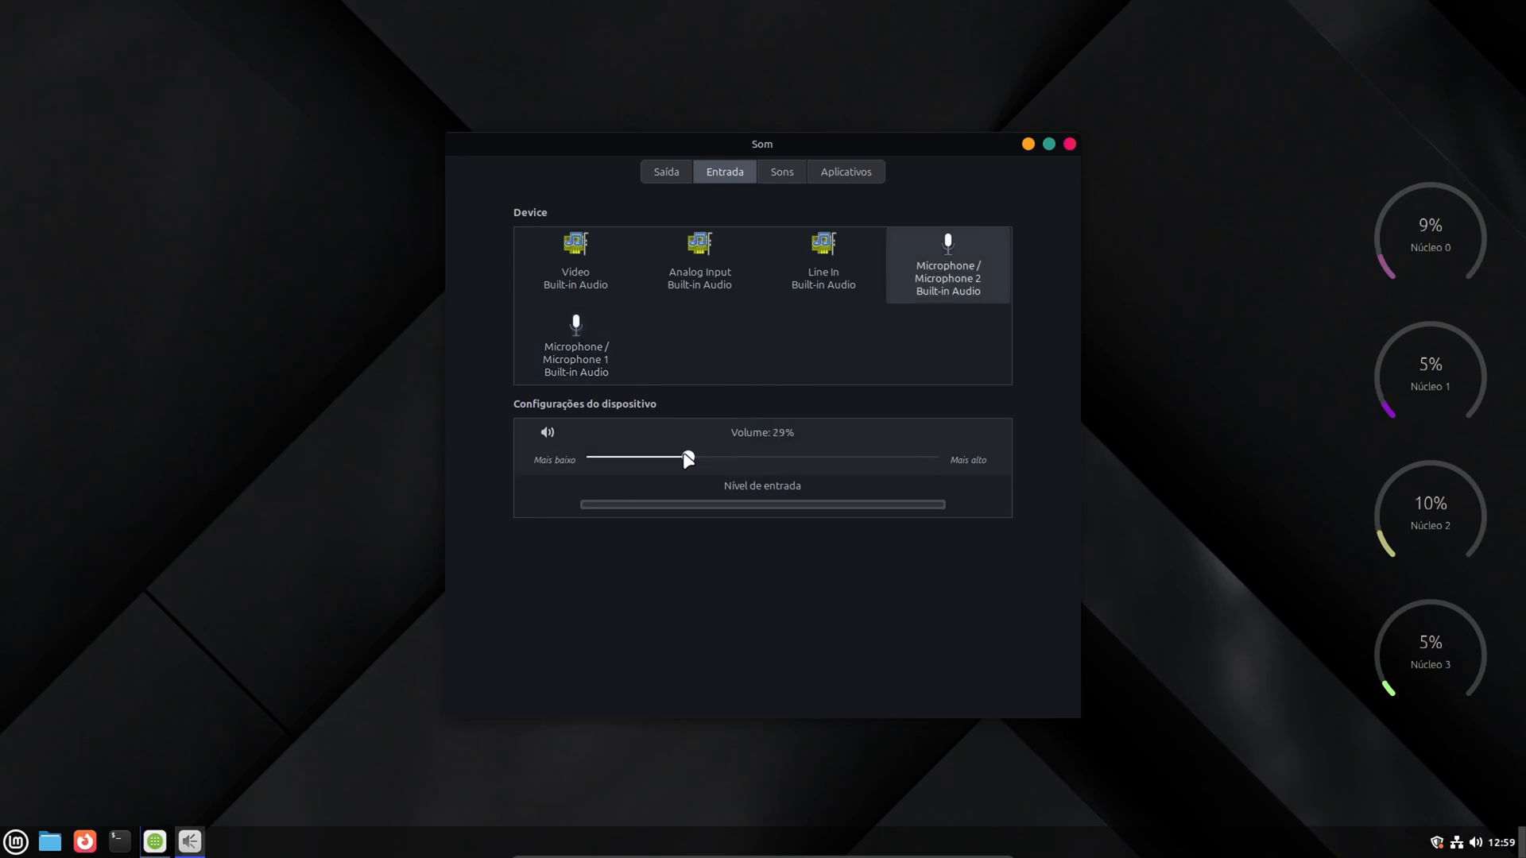
left_click_drag(688, 459, 662, 464)
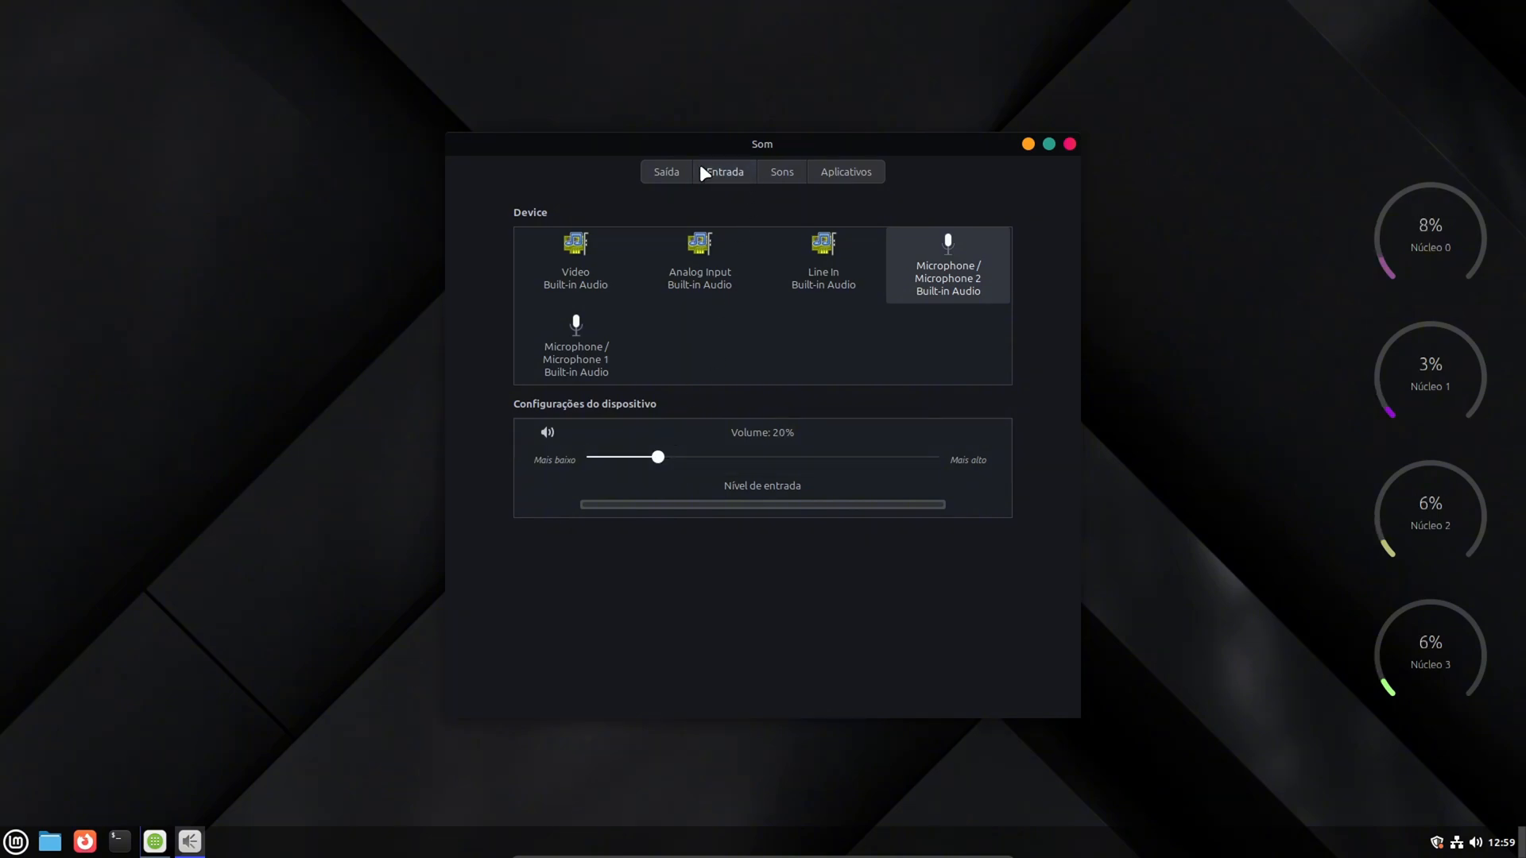
- Review the sound output device settings and close the sound settings window
left_click(668, 171)
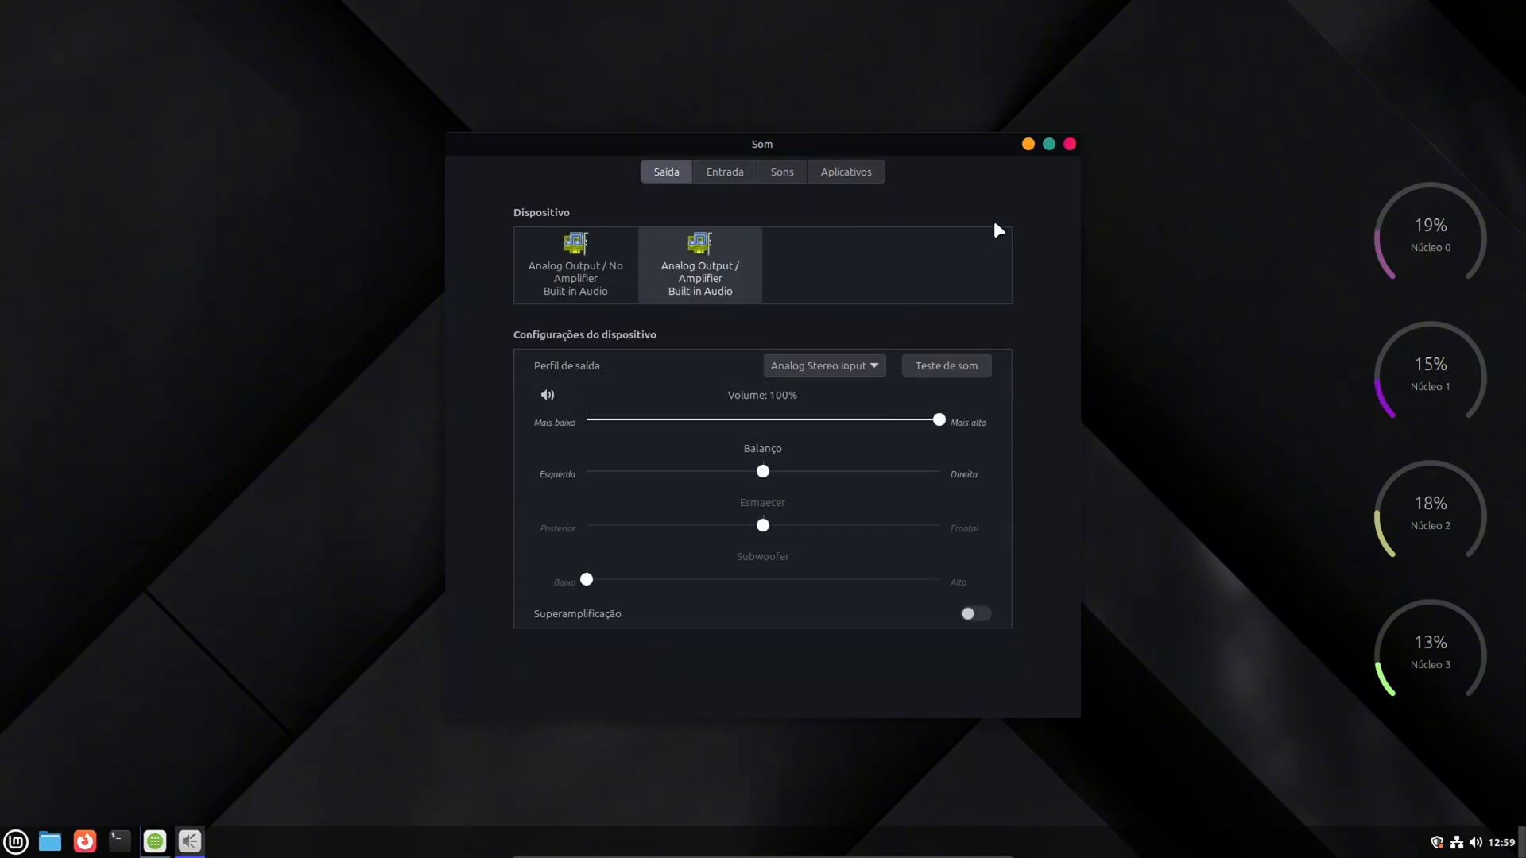
left_click(1069, 143)
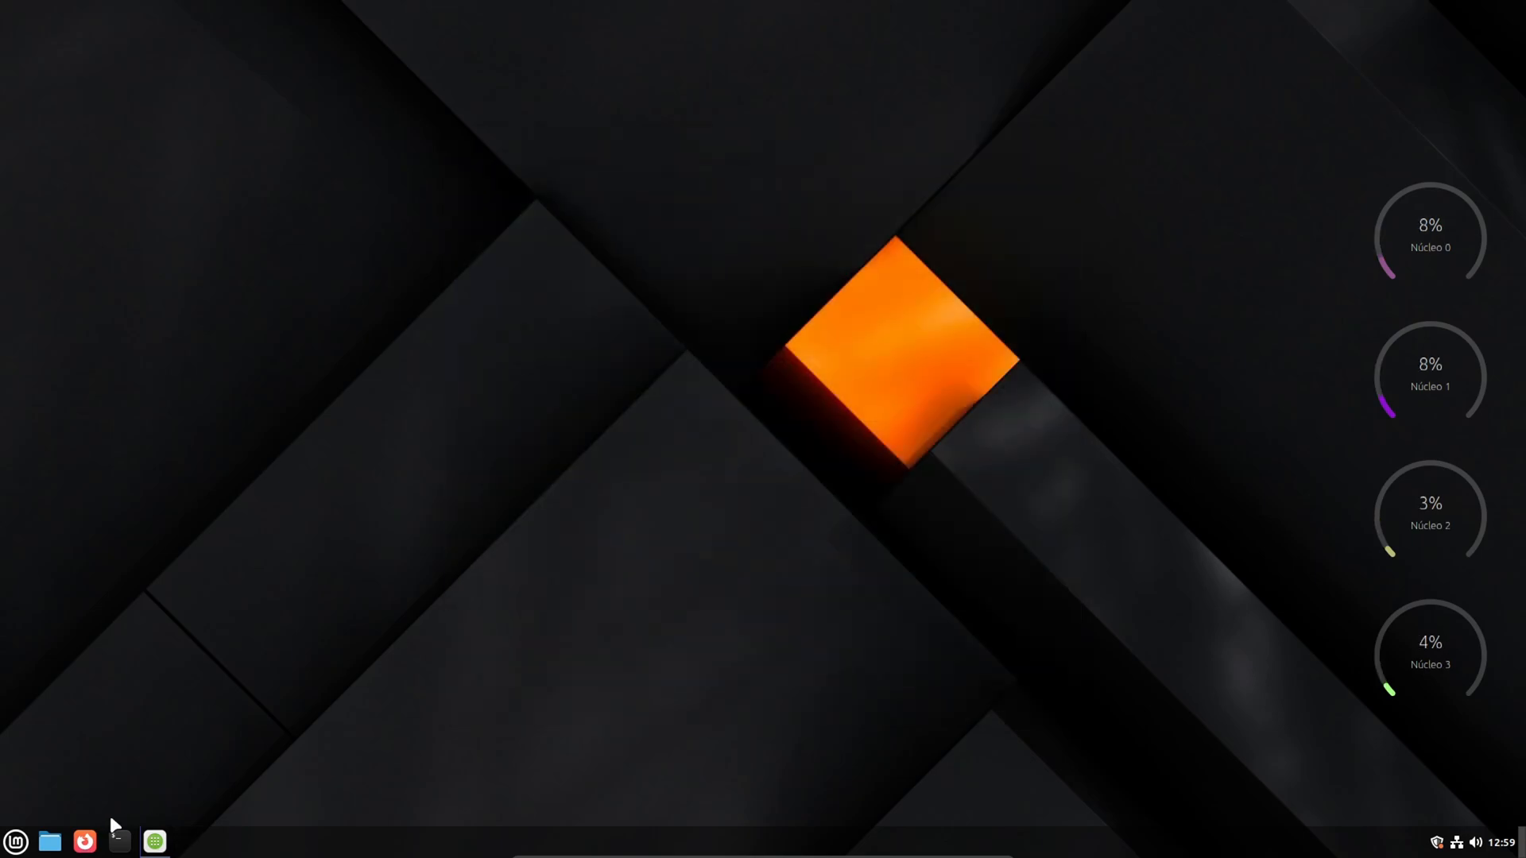
- Open a terminal from the application menu, enlarge and reposition its window, and minimize it
left_click(16, 841)
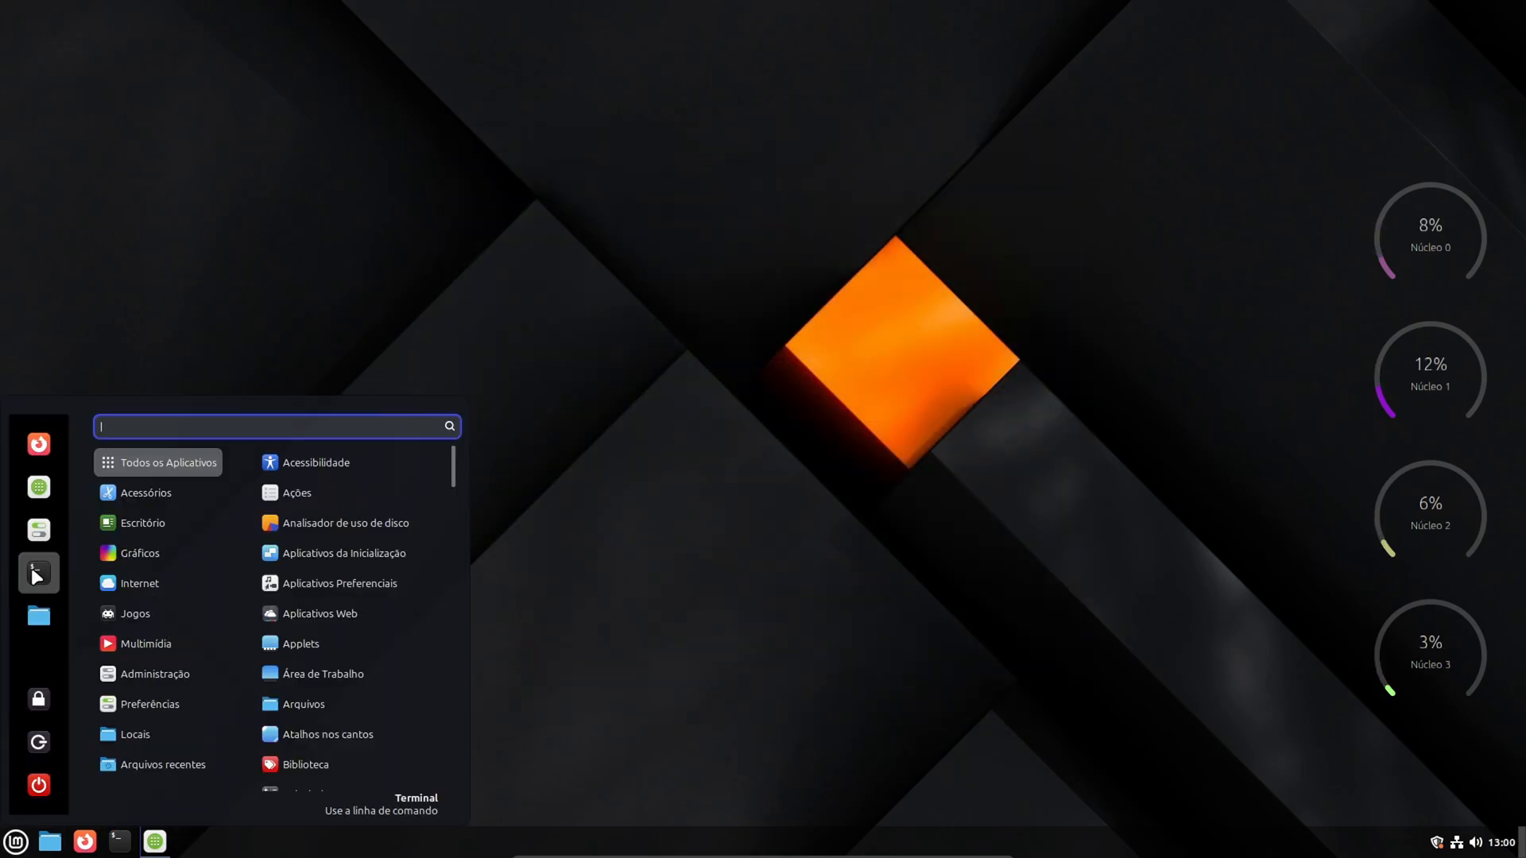
left_click(40, 575)
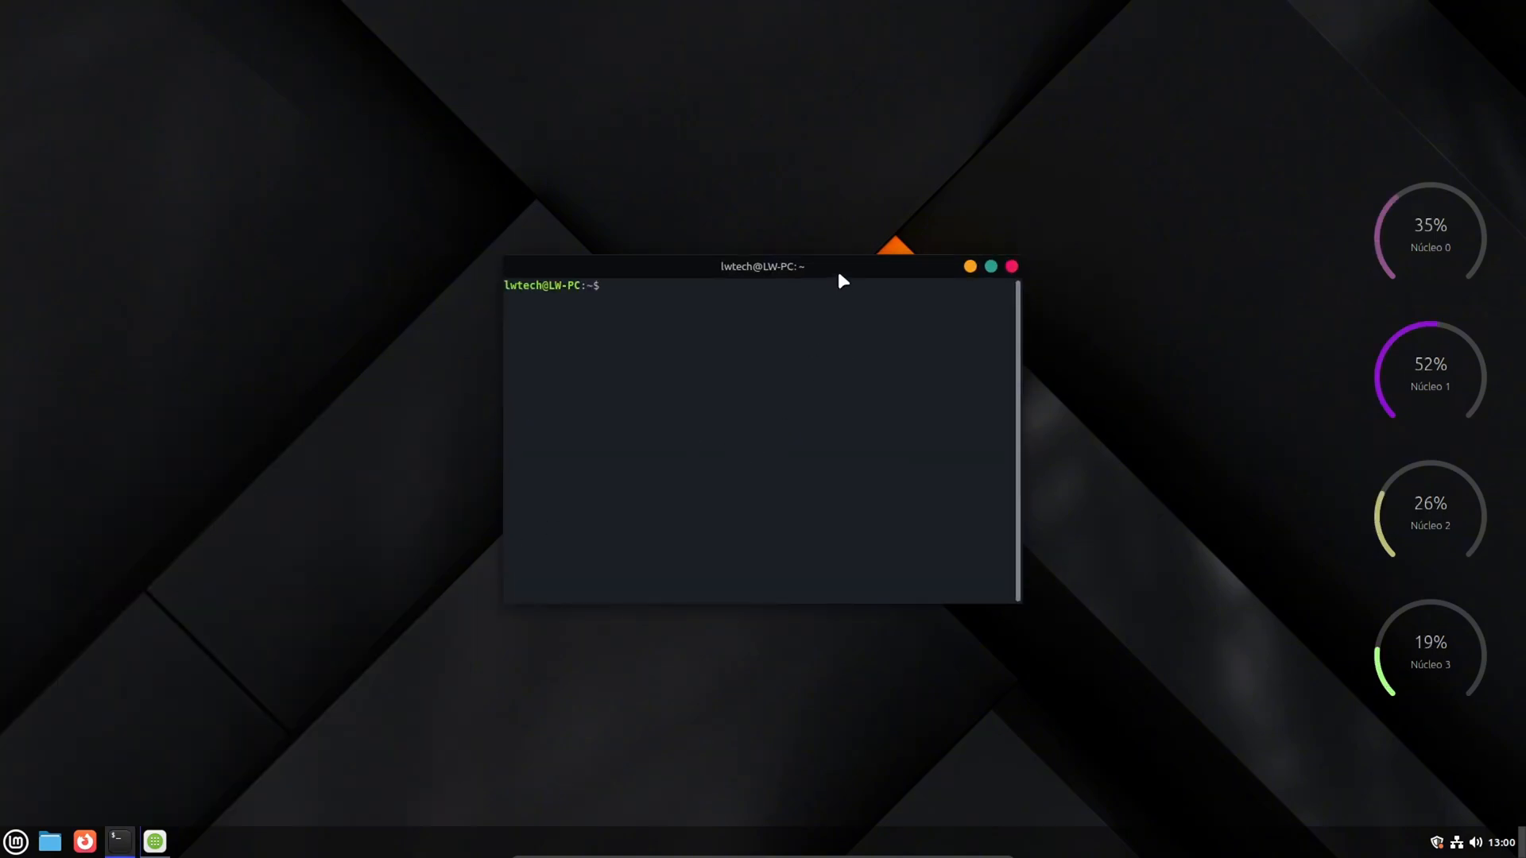
left_click_drag(514, 572, 292, 707)
left_click_drag(659, 230, 775, 219)
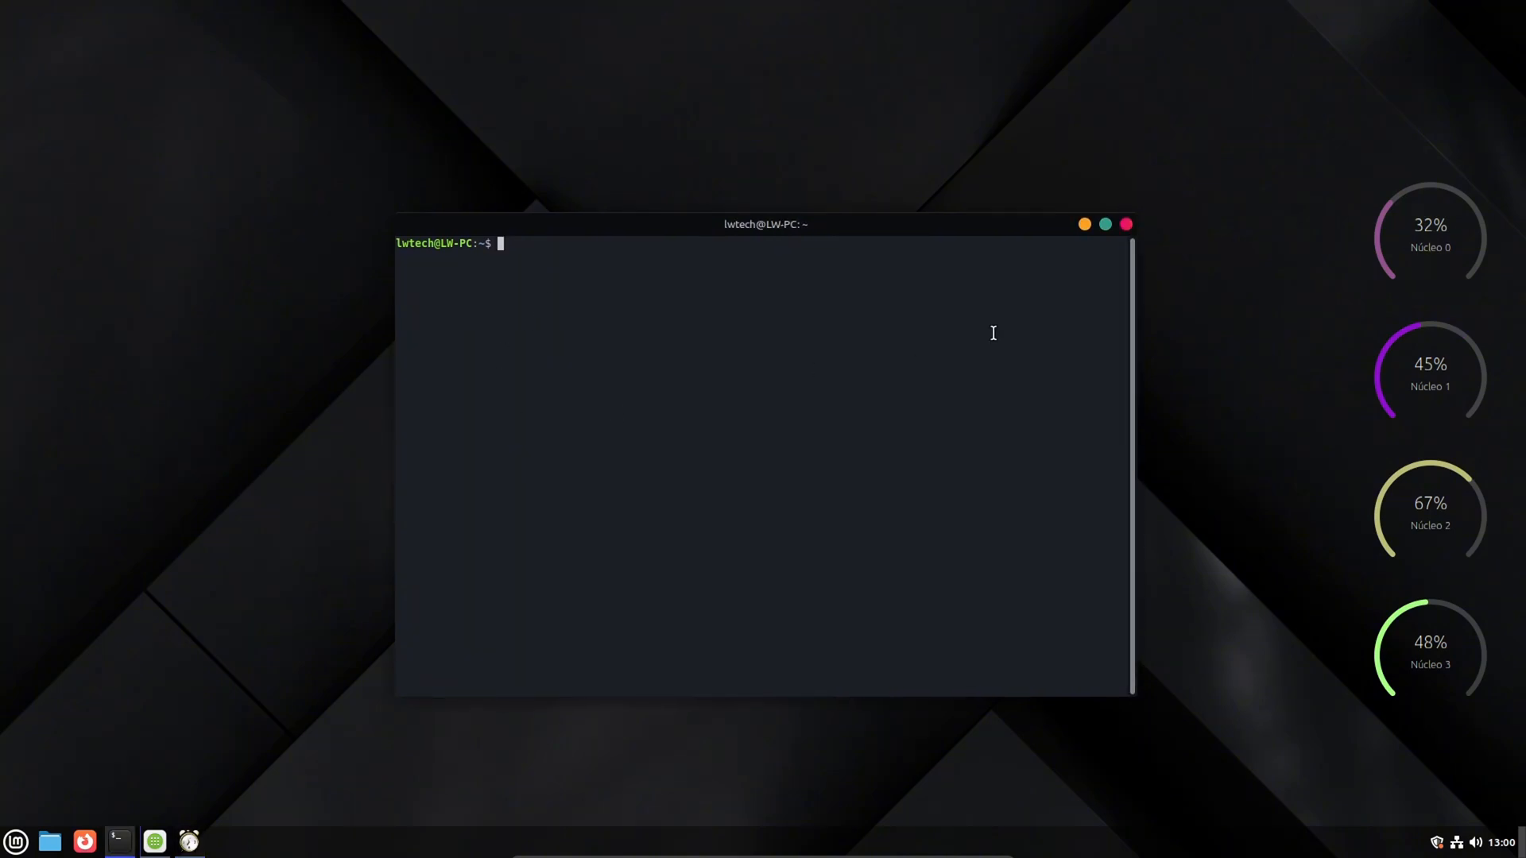
left_click(1084, 225)
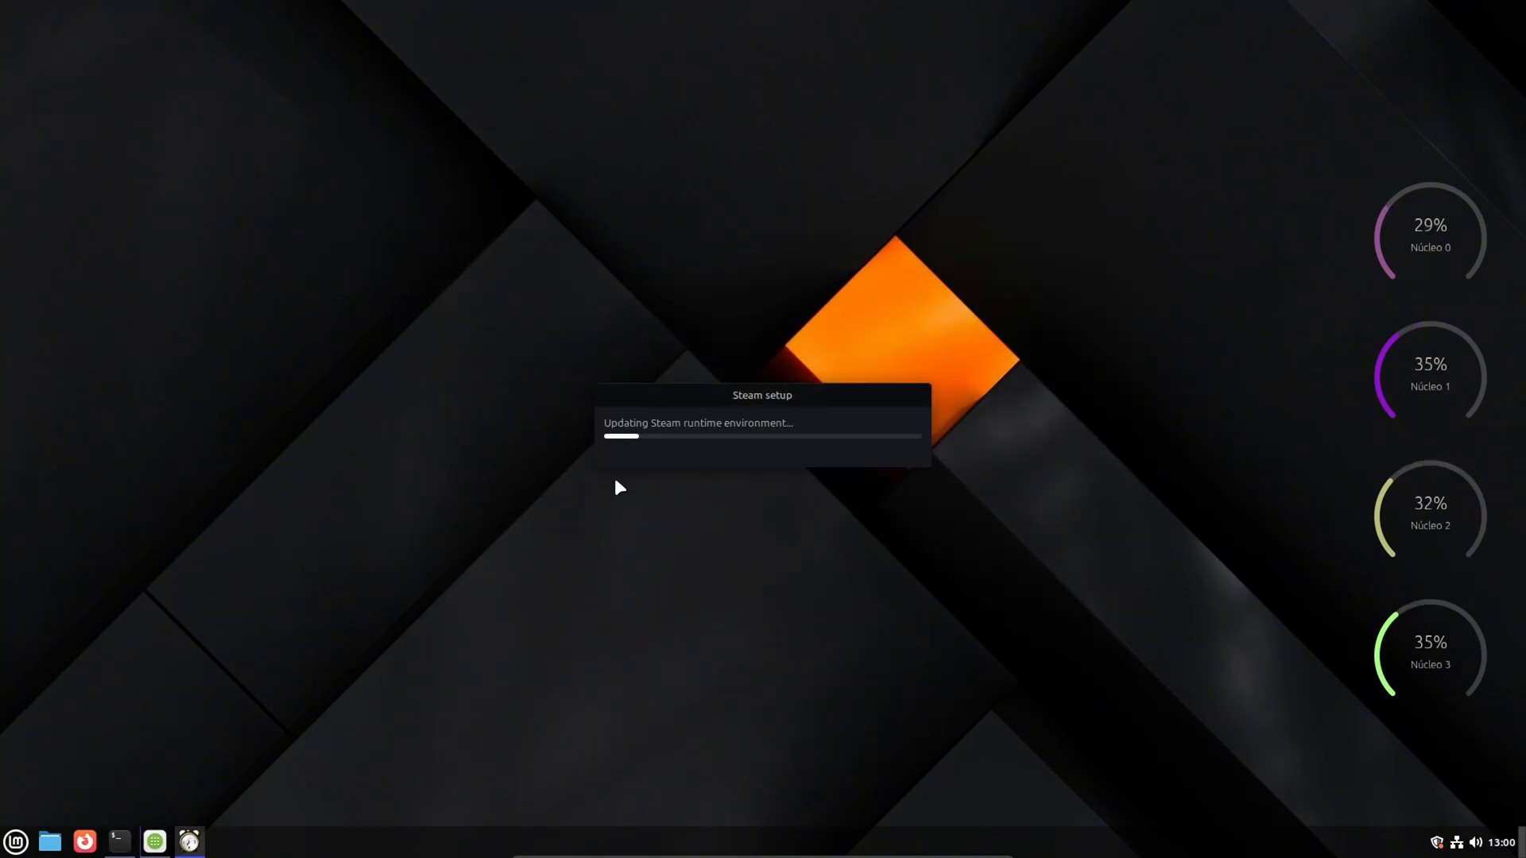
- Bring up the Software Manager to check the ONLYOFFICE installation progress, and minimize it again
left_click(119, 841)
left_click(119, 841)
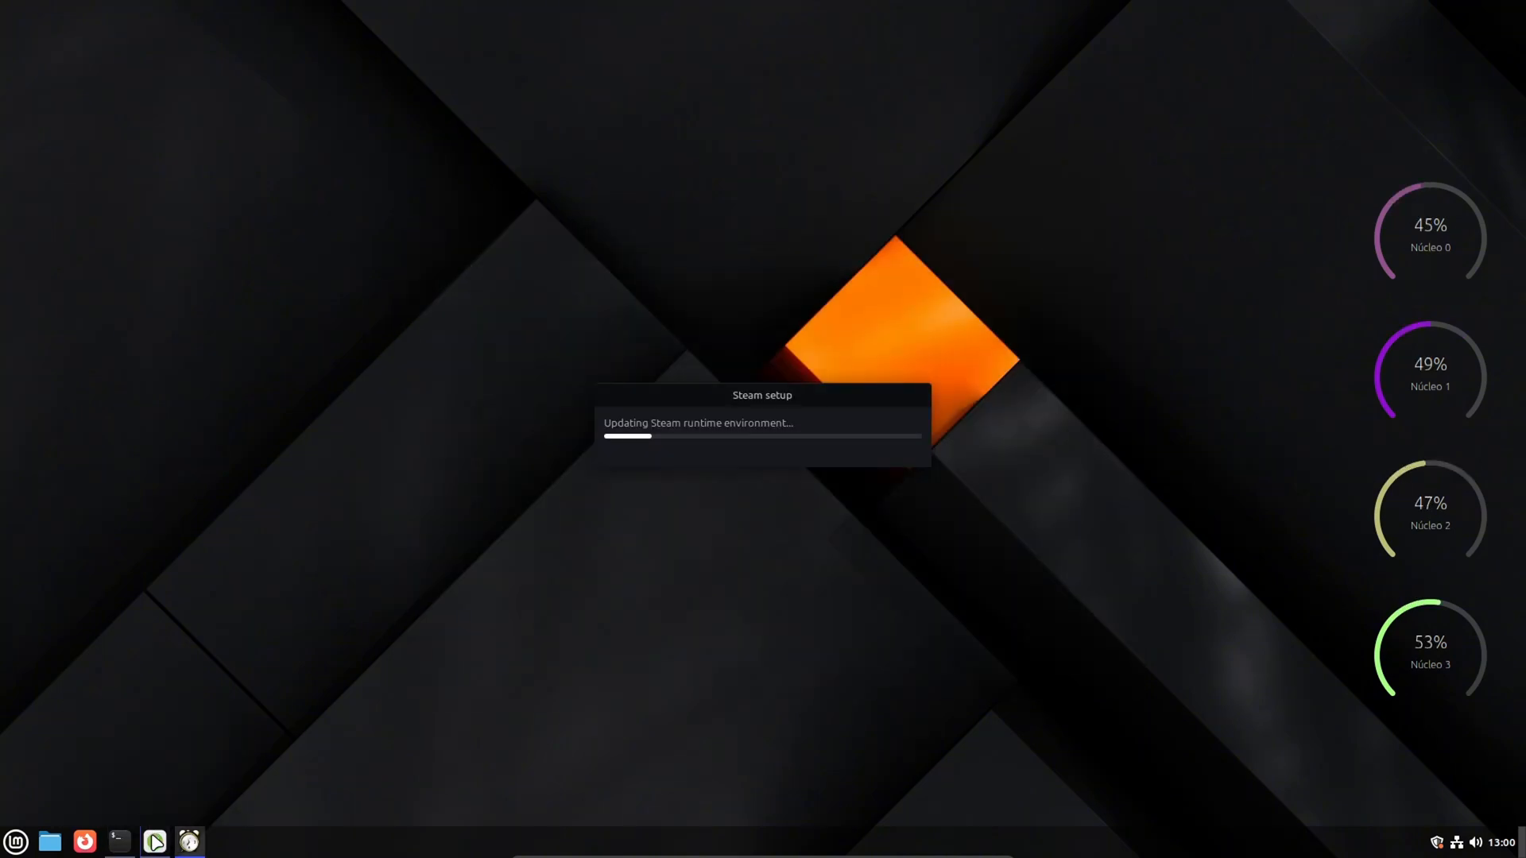
left_click(155, 841)
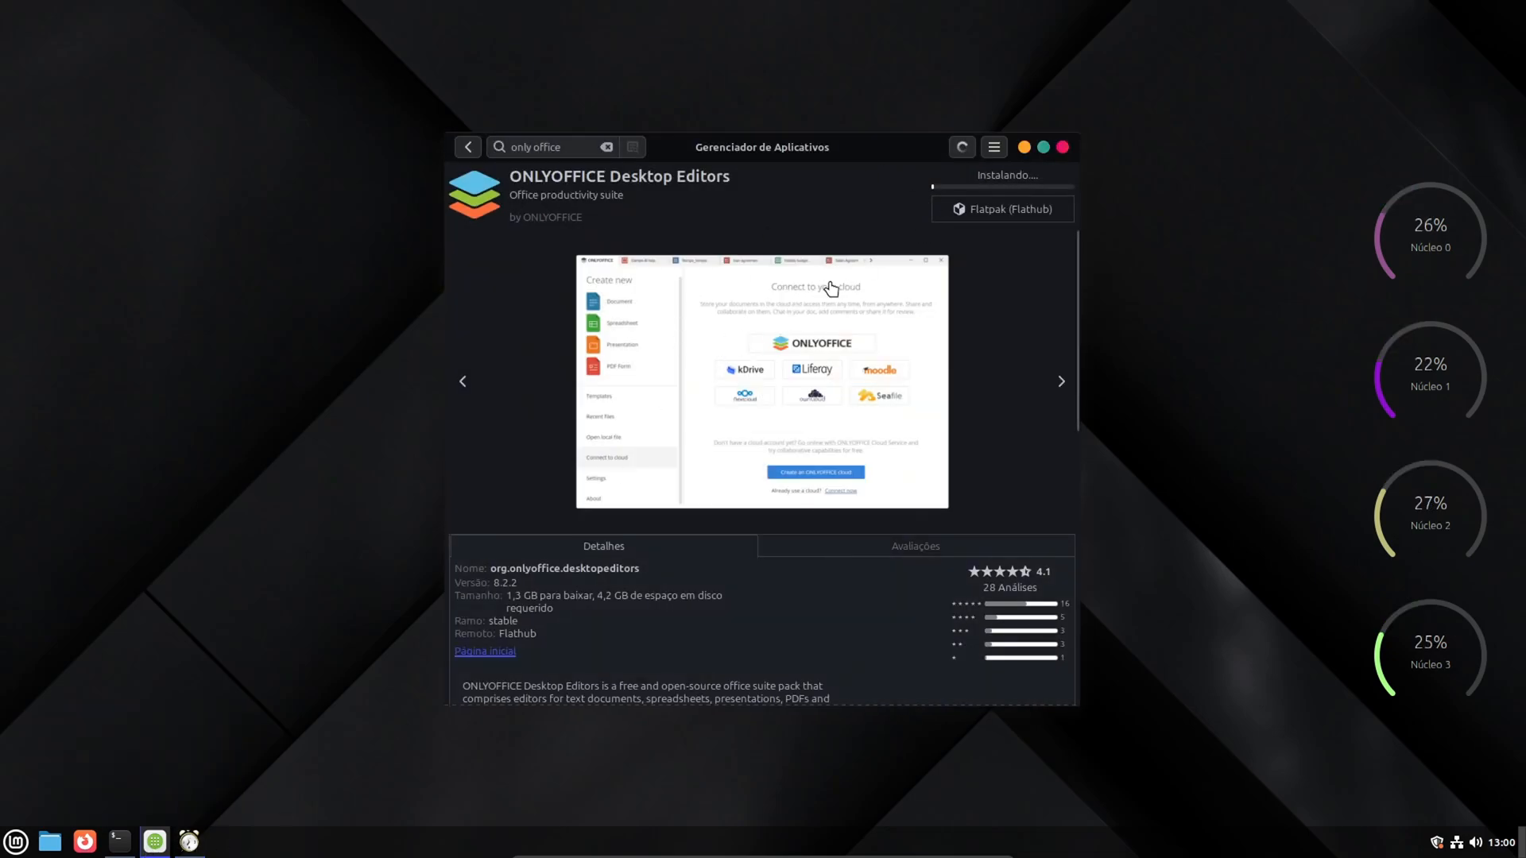
left_click(1024, 148)
- Look over the calendar and volume pop-ups and the recent files category of the application menu
left_click(1497, 844)
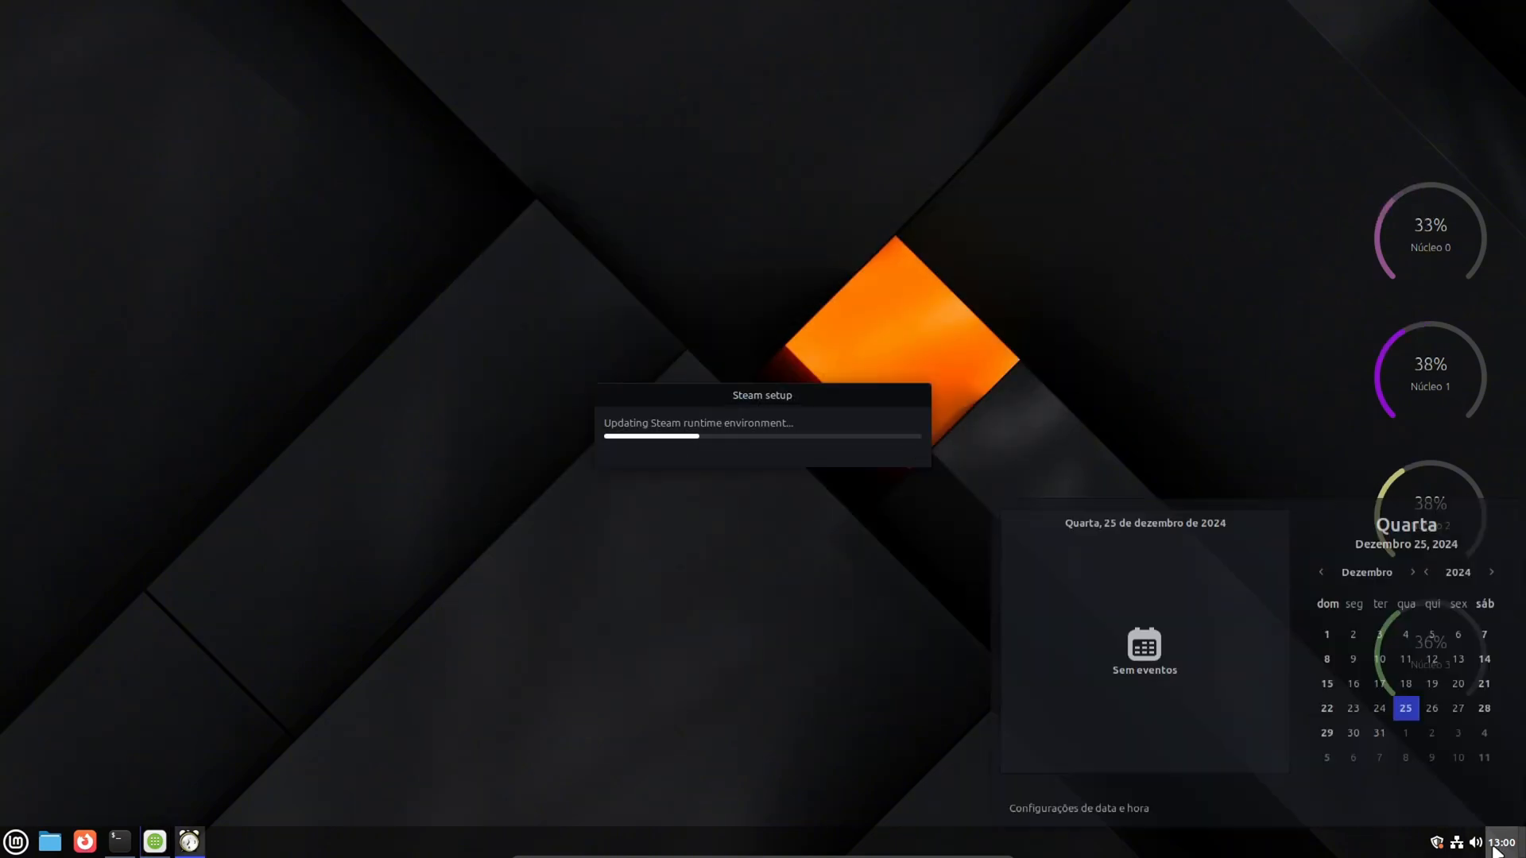
left_click(1494, 849)
left_click(1476, 844)
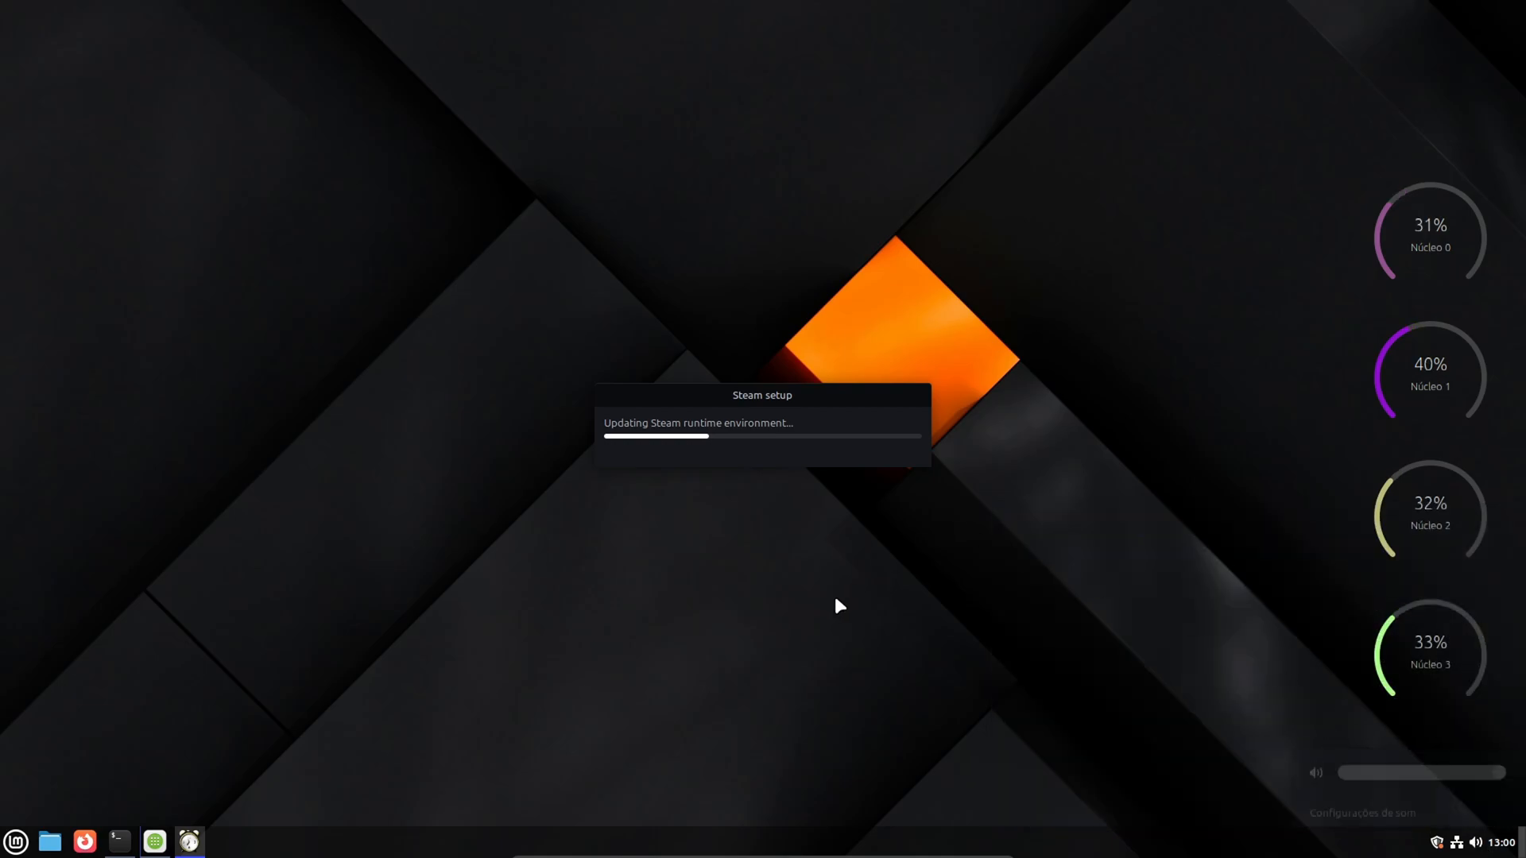
left_click(9, 845)
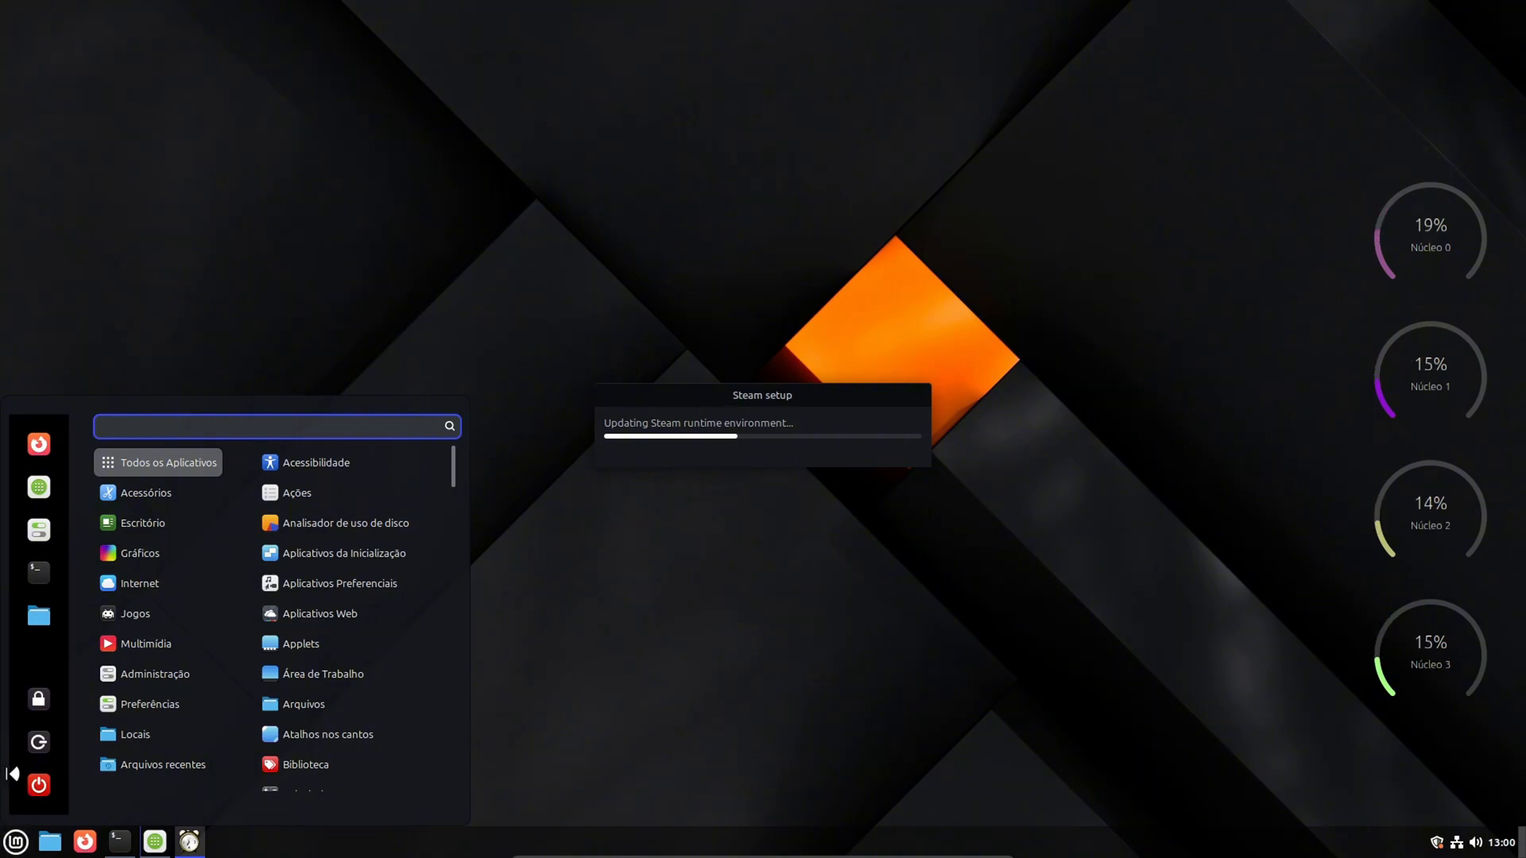
mouse_move(159, 765)
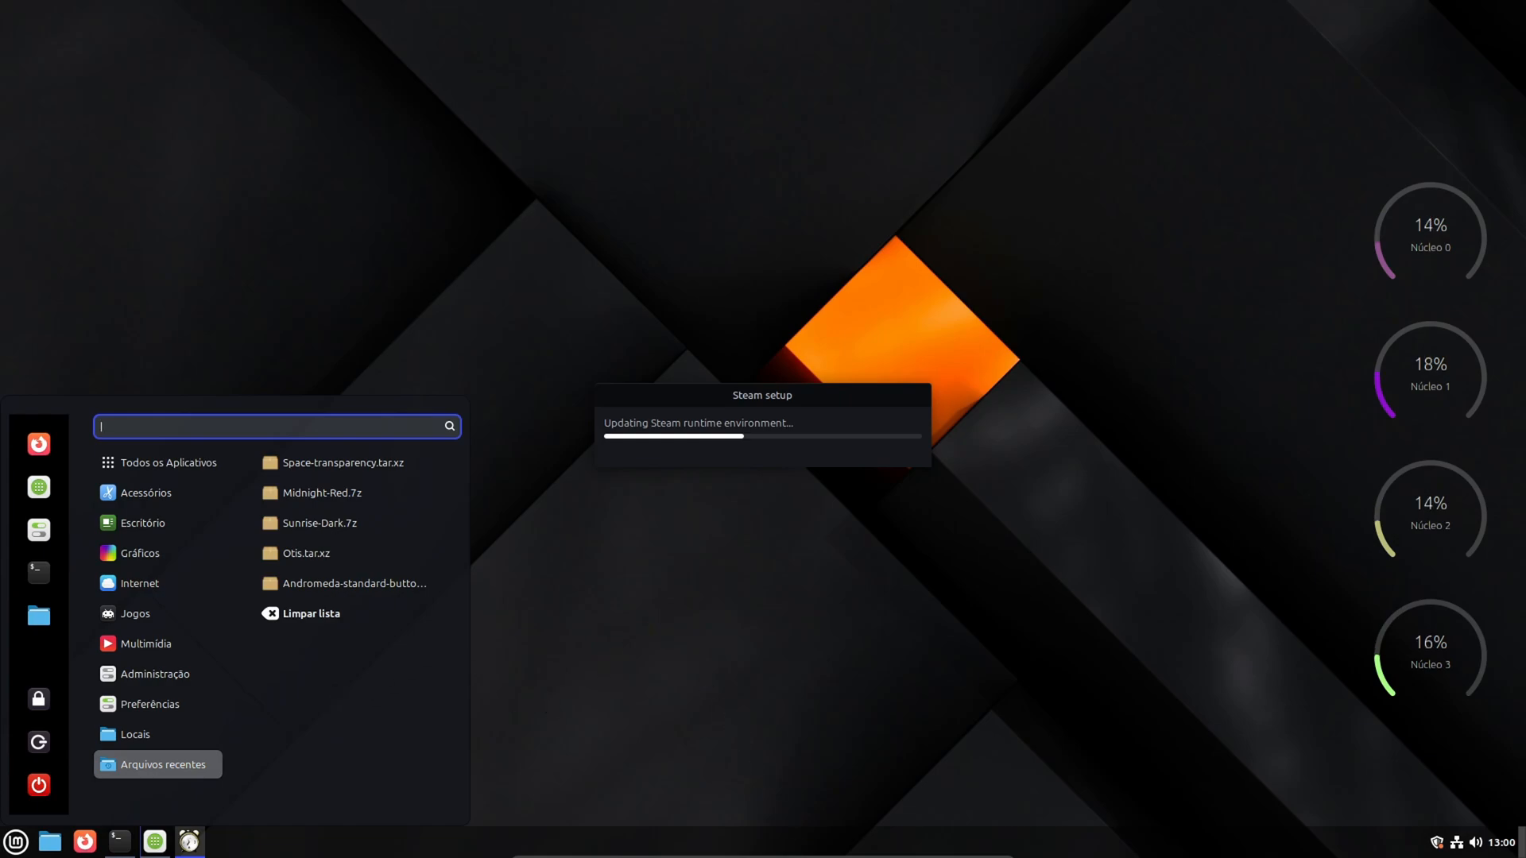
- Minimize the Linux Mint virtual machine and launch LibreOffice Writer on the Windows host
mouse_move(925, 851)
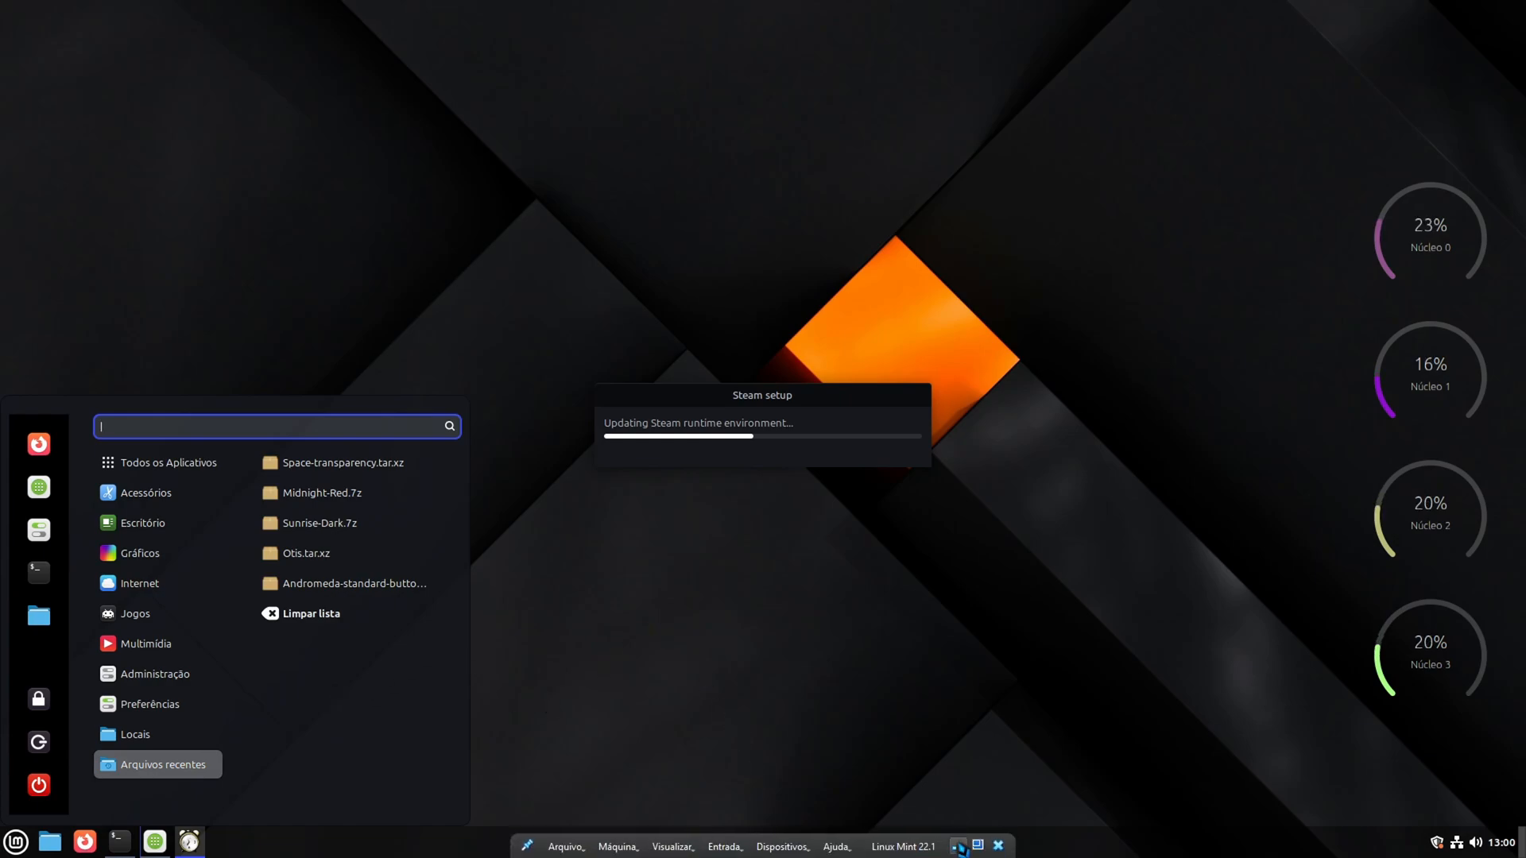
left_click(959, 847)
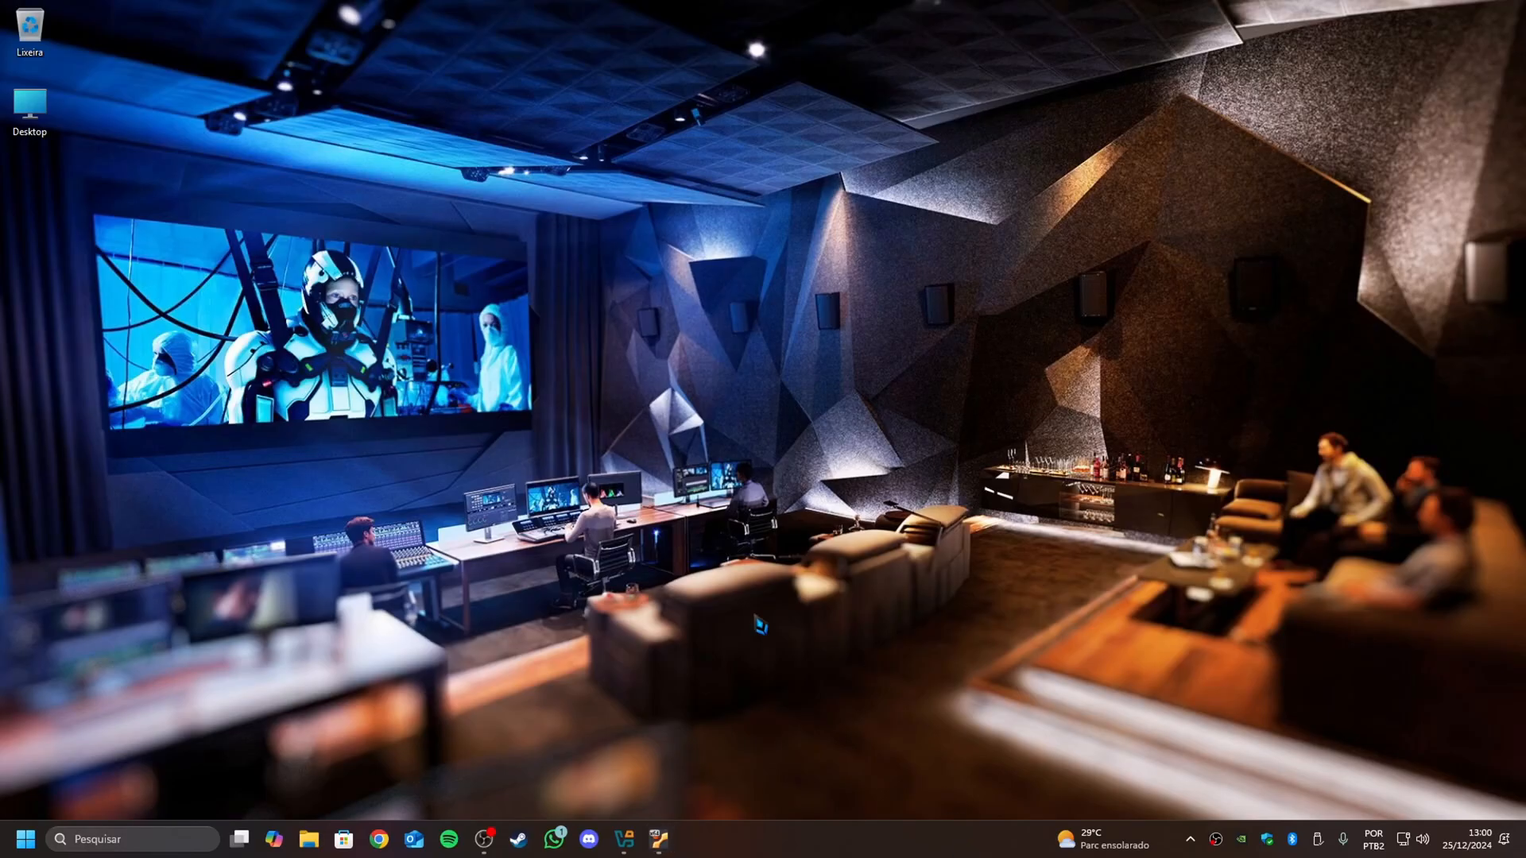
left_click(135, 847)
type("libr")
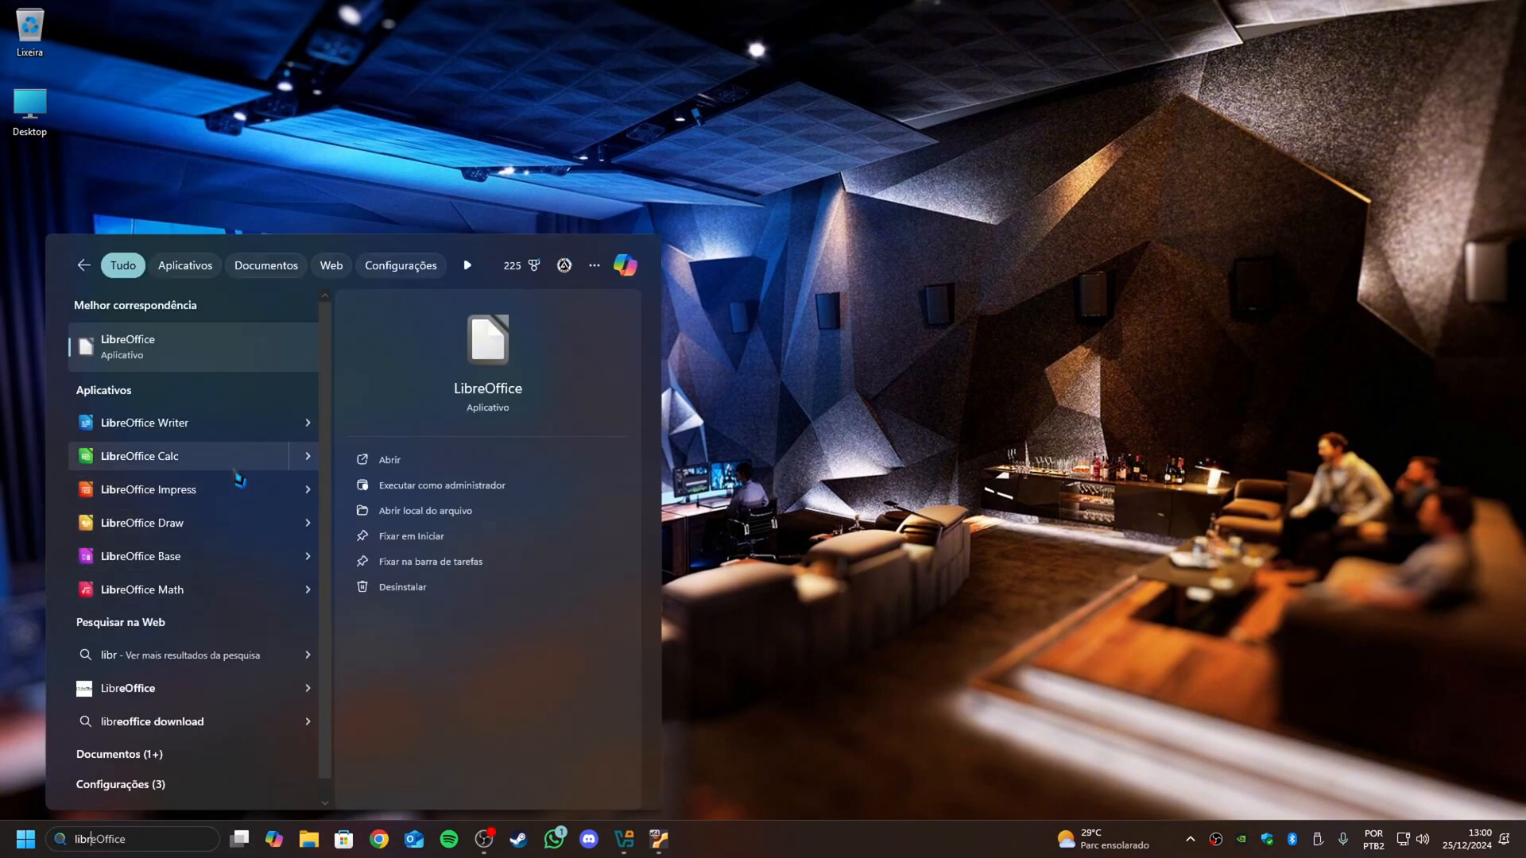
left_click(201, 425)
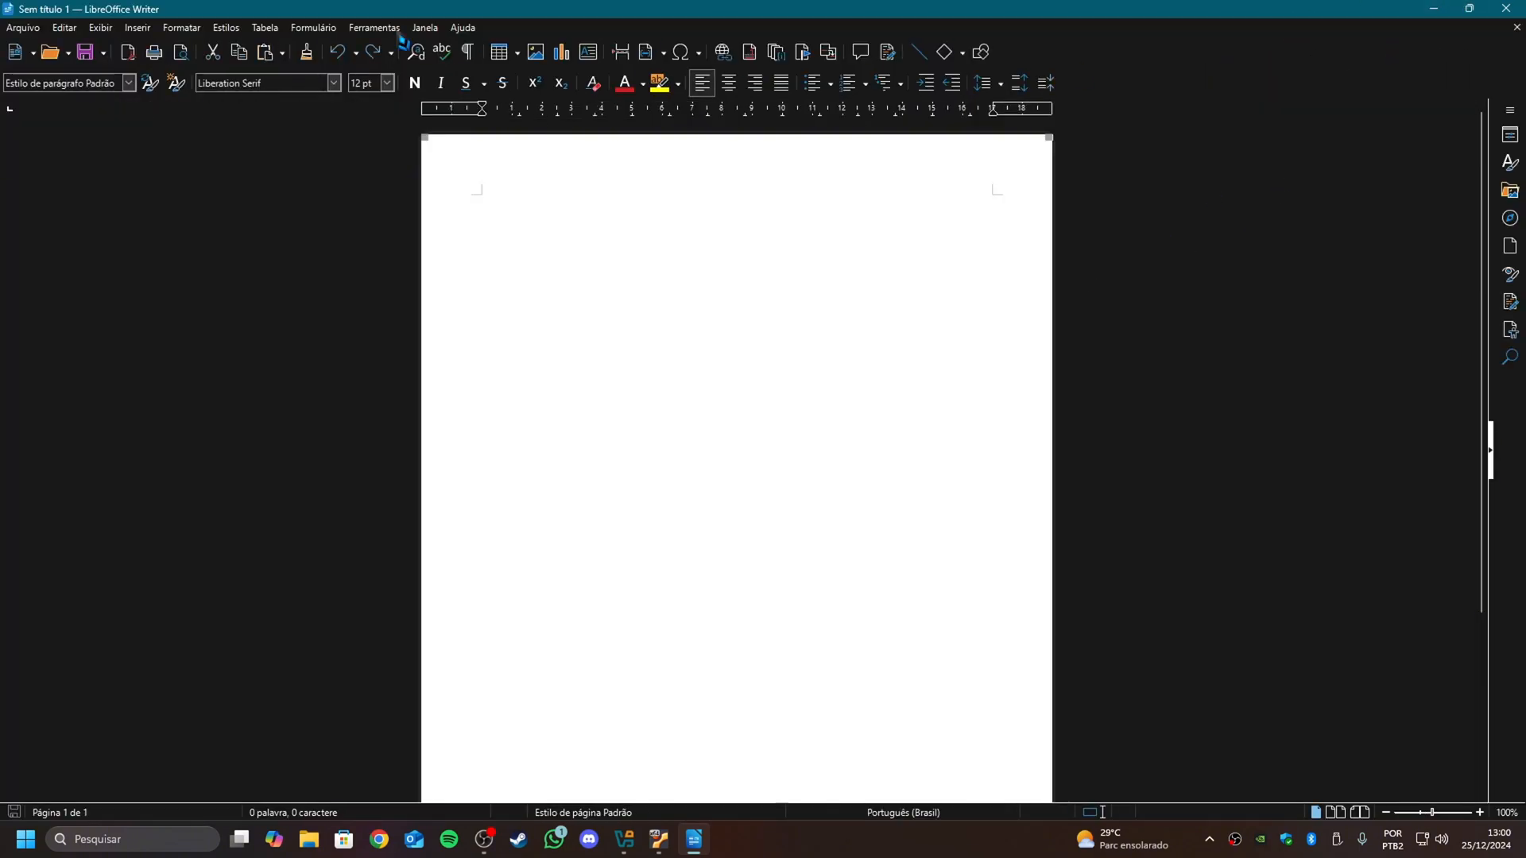
- Look over the blank LibreOffice Writer document and its file commands, and close Writer
left_click(17, 30)
left_click(1365, 329)
left_click(1518, 13)
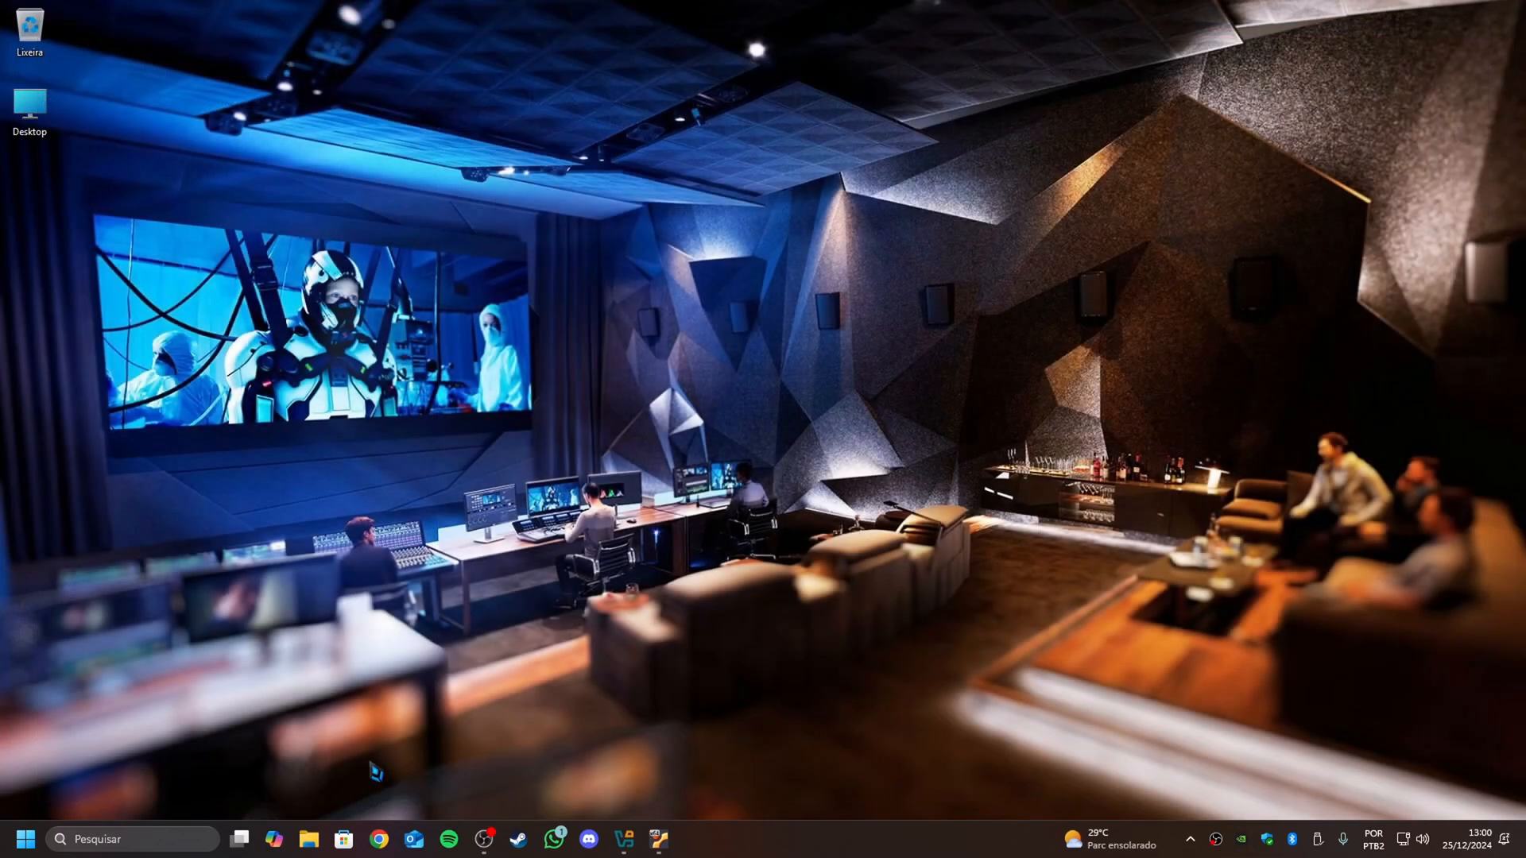
left_click(151, 840)
type("only")
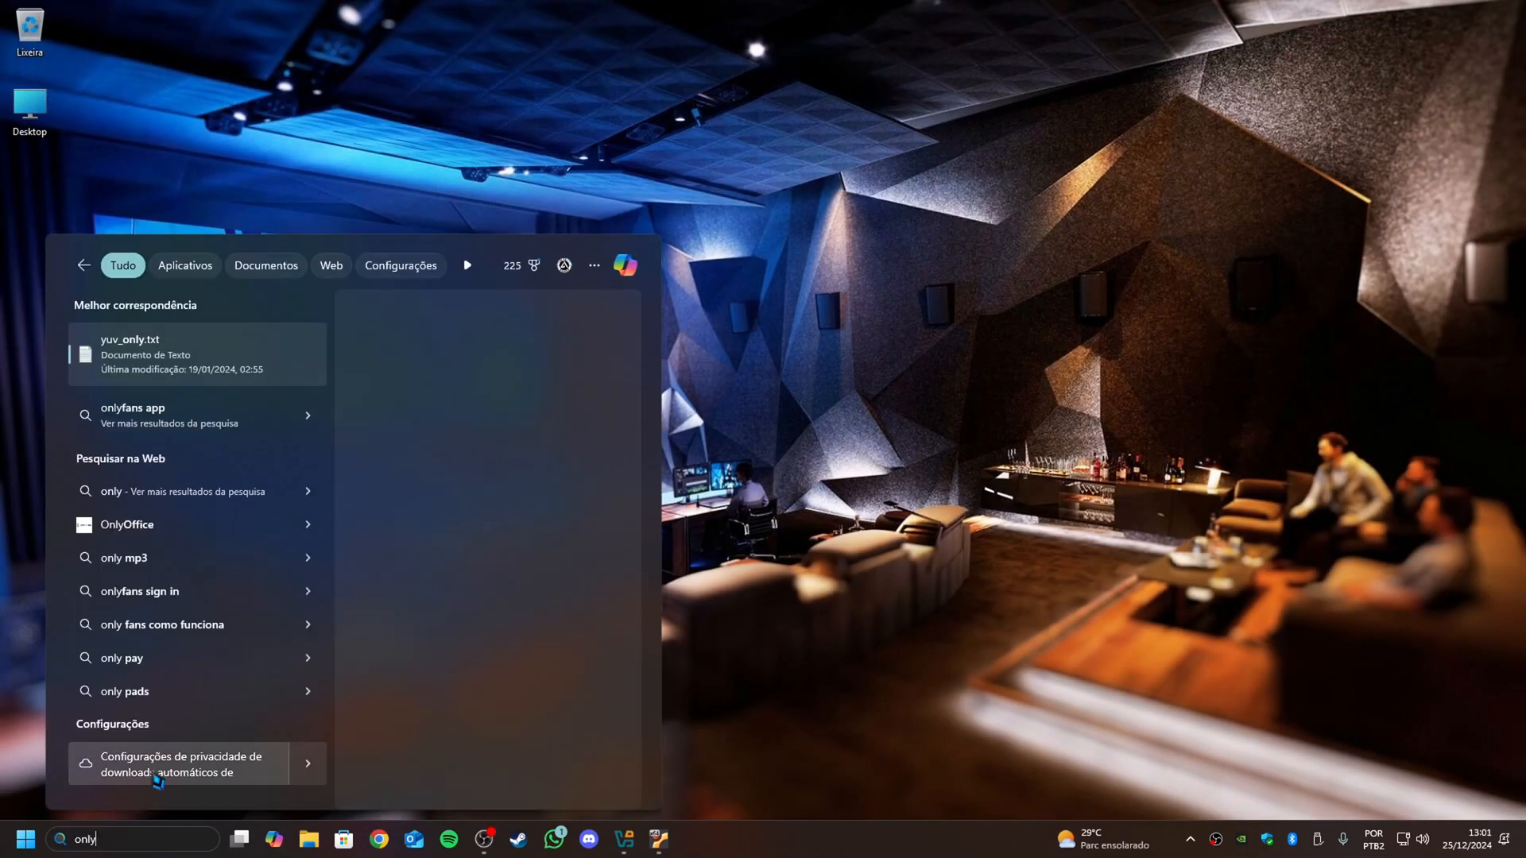
key("Escape")
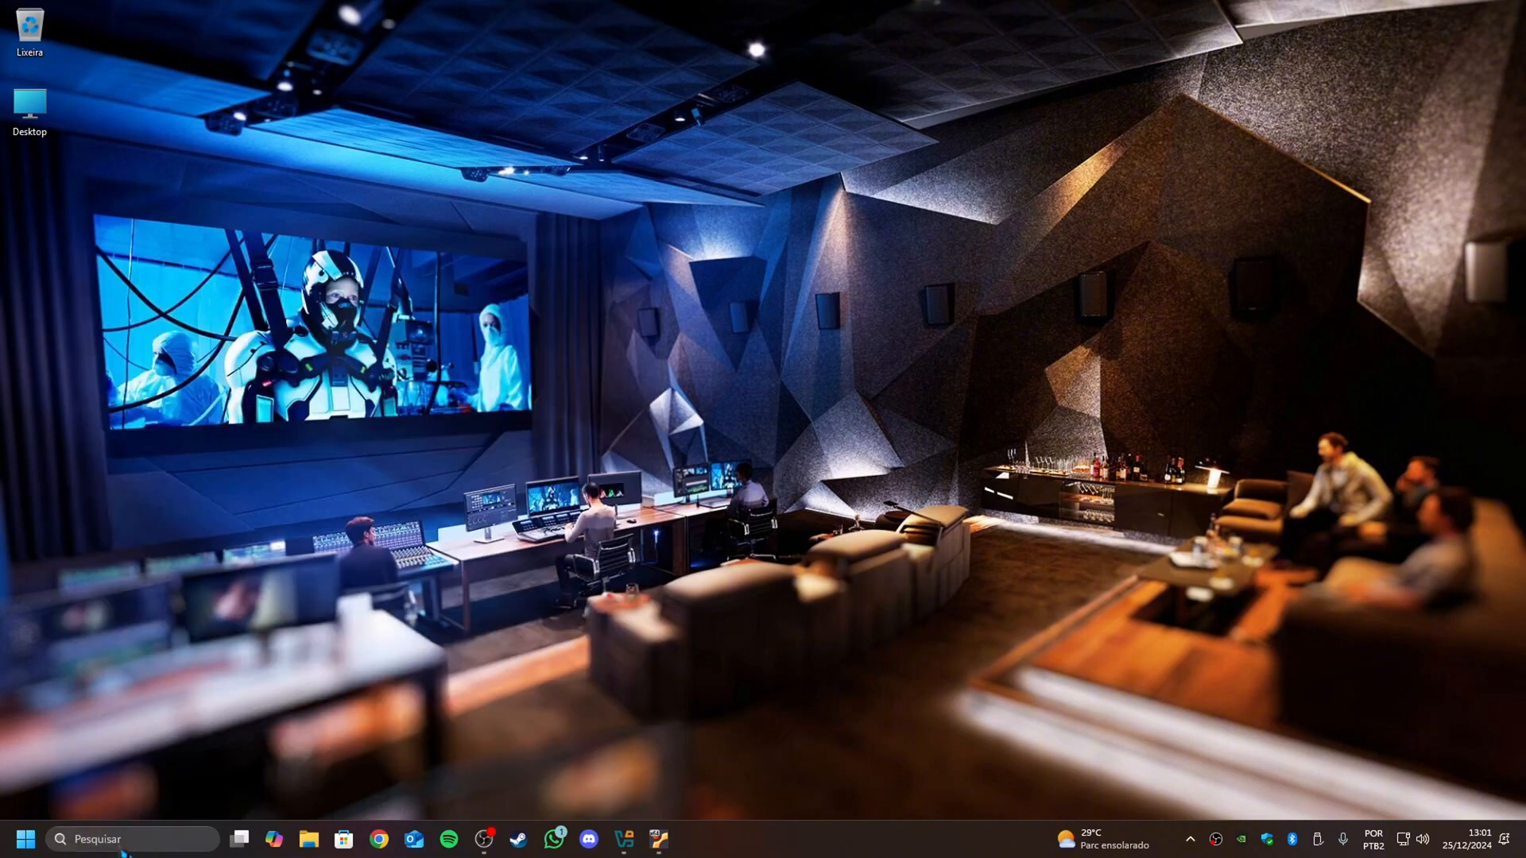
- Search the Windows host for OfficeSuite, launch it, and open its Documents module
left_click(121, 845)
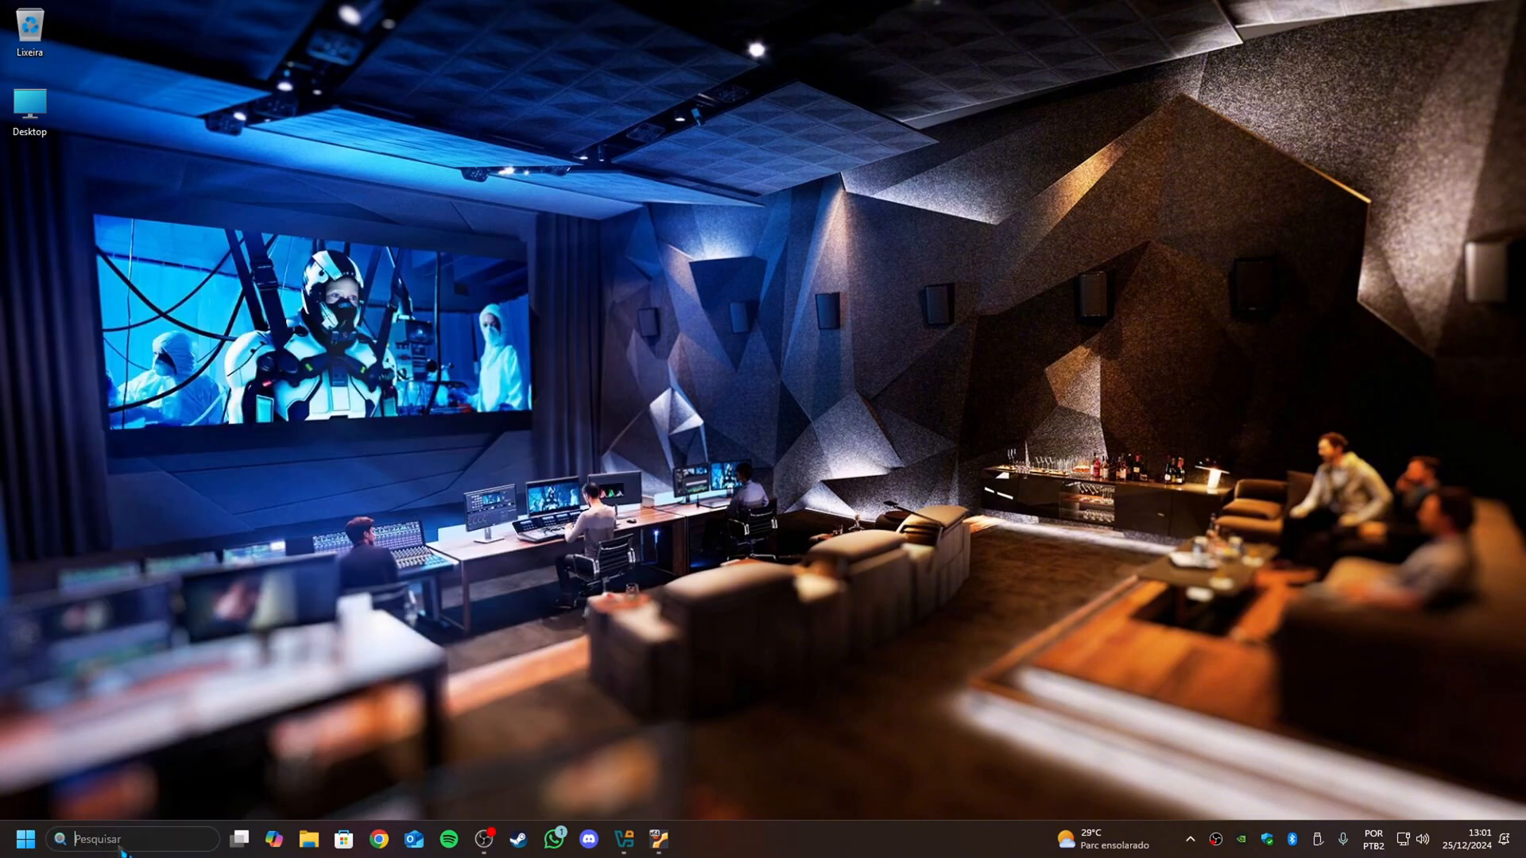
type("offi")
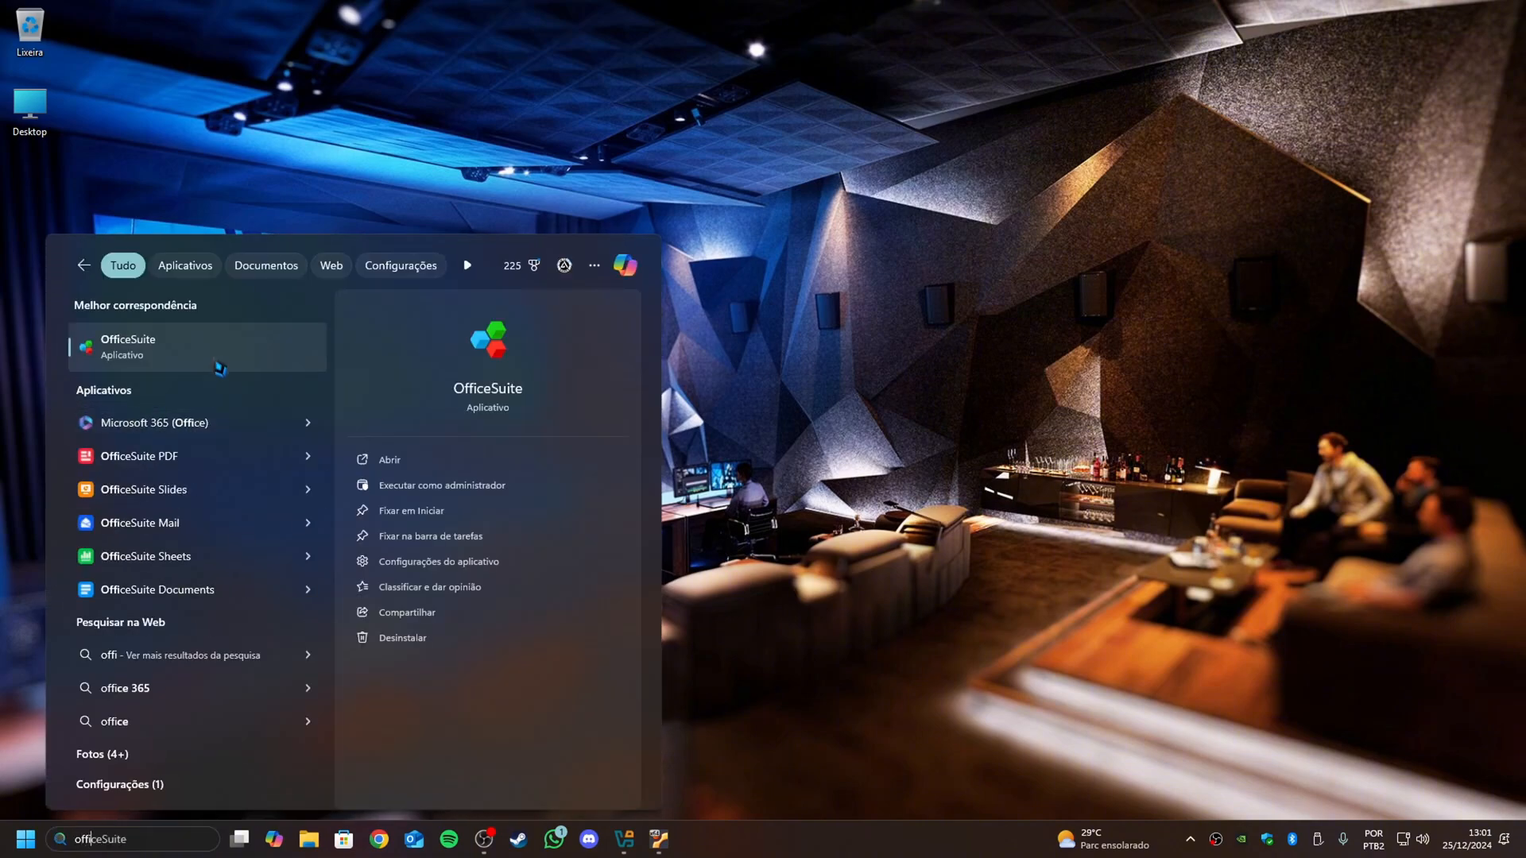
left_click(215, 350)
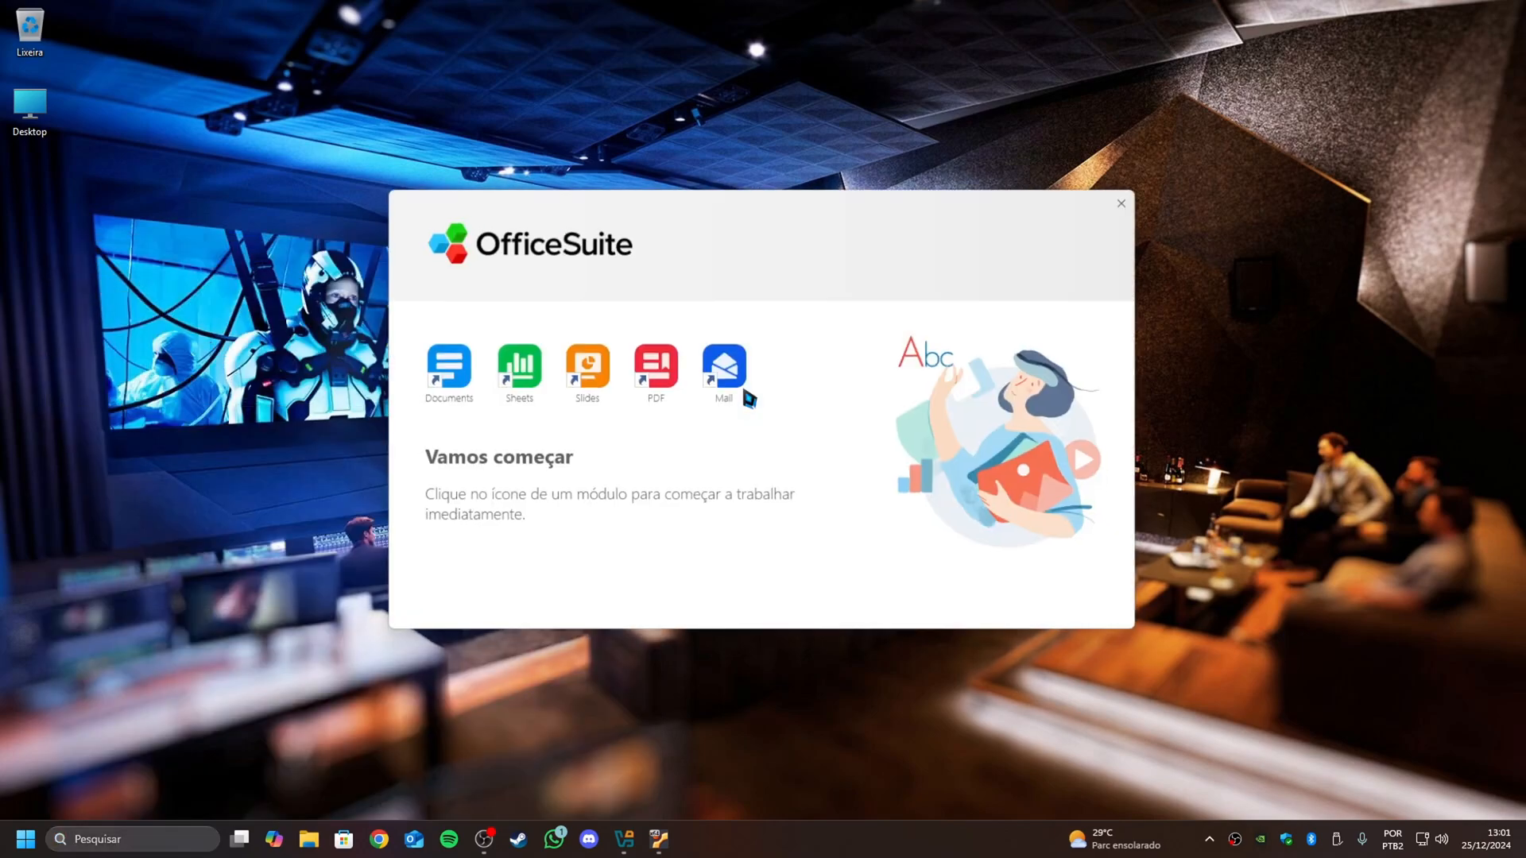
left_click(1131, 201)
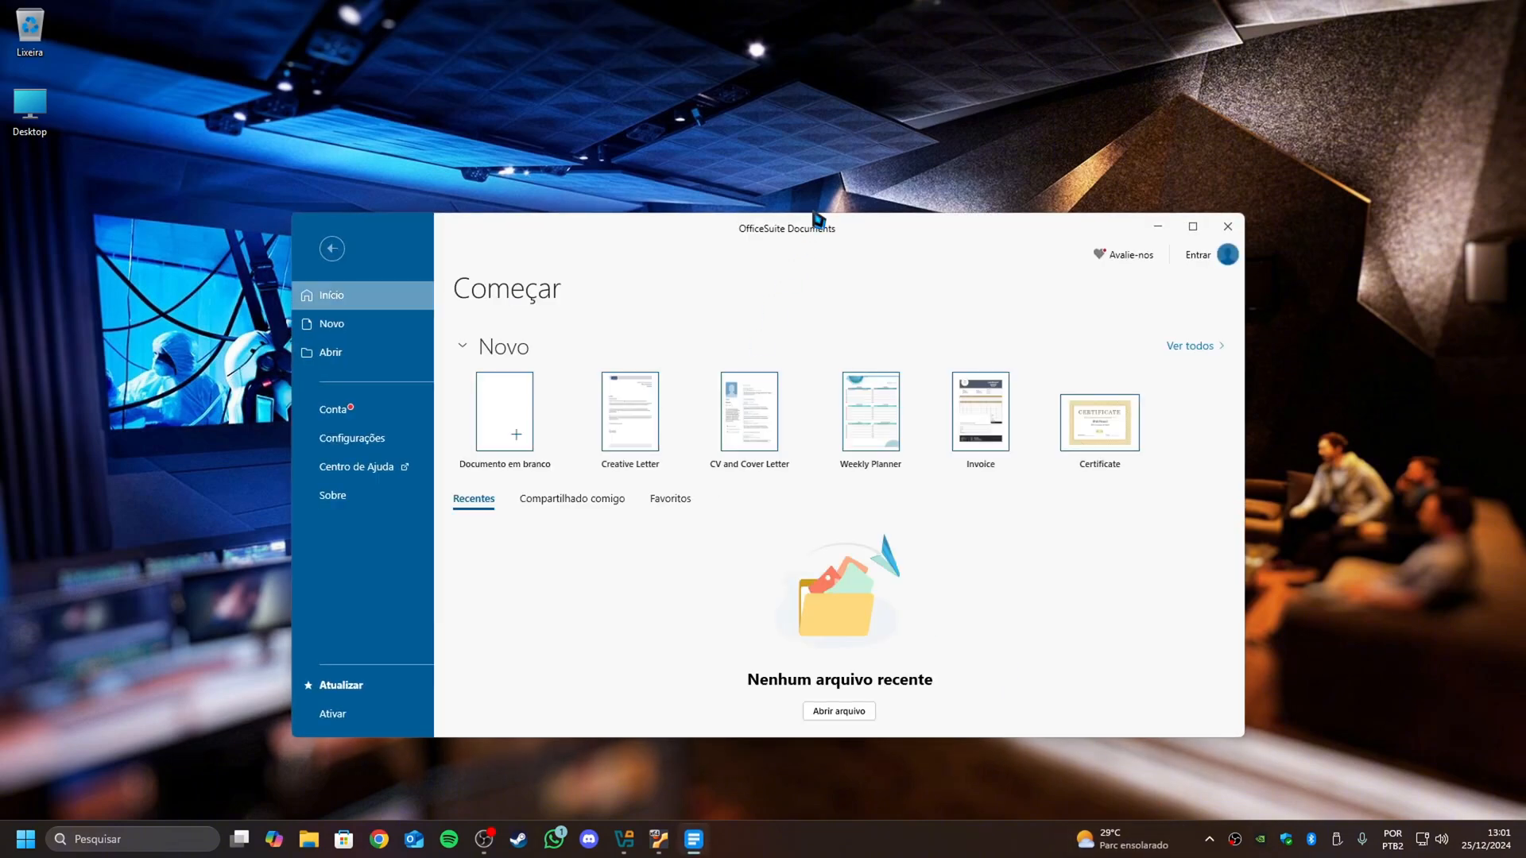
- Dismiss the OfficeSuite free trial offer and show a blank document in a maximized window
left_click_drag(831, 236, 827, 212)
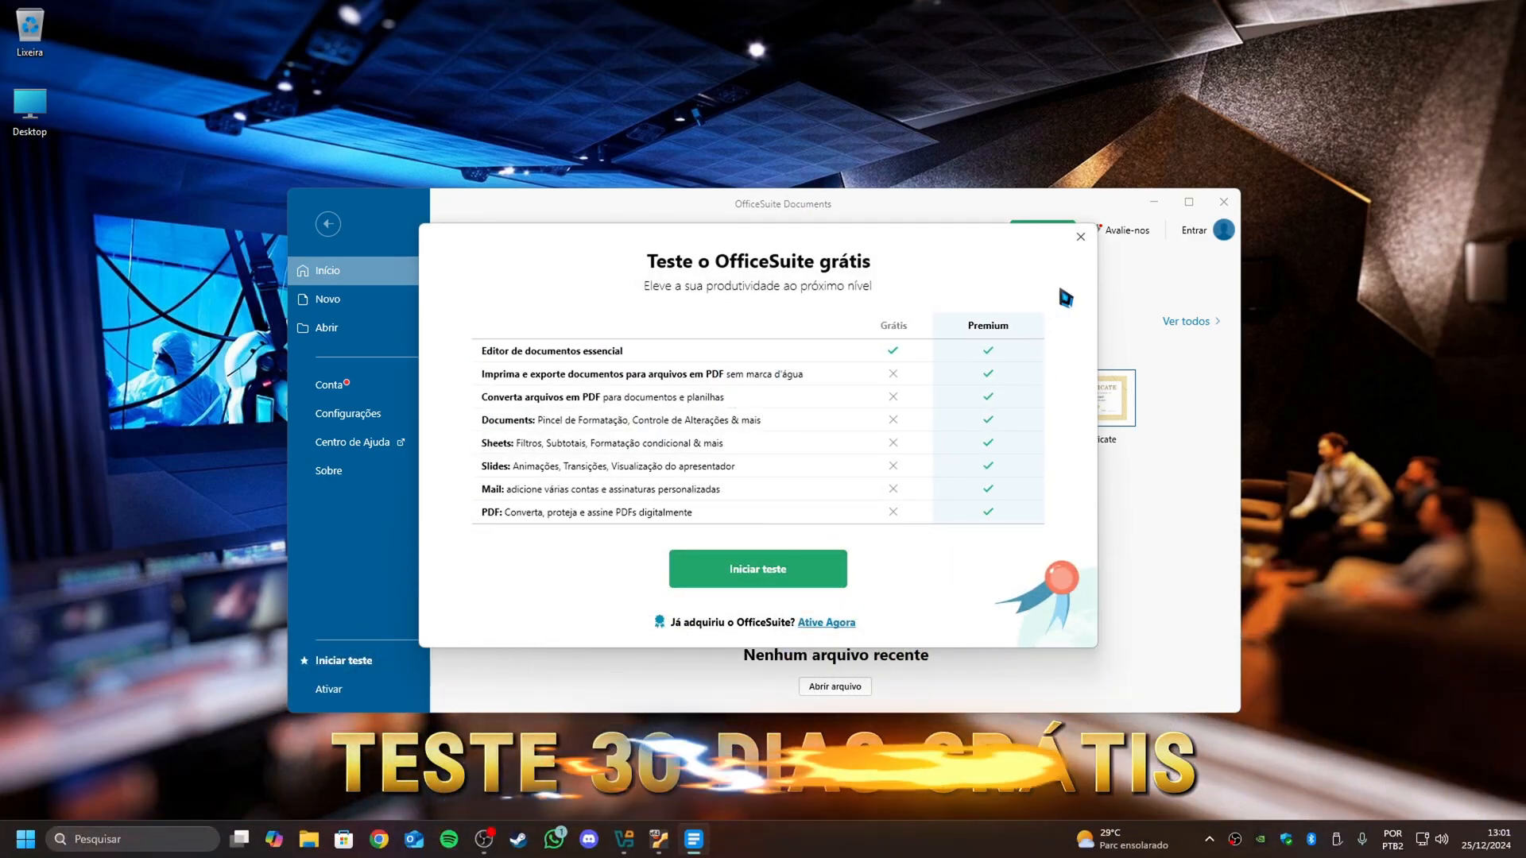
left_click(1081, 236)
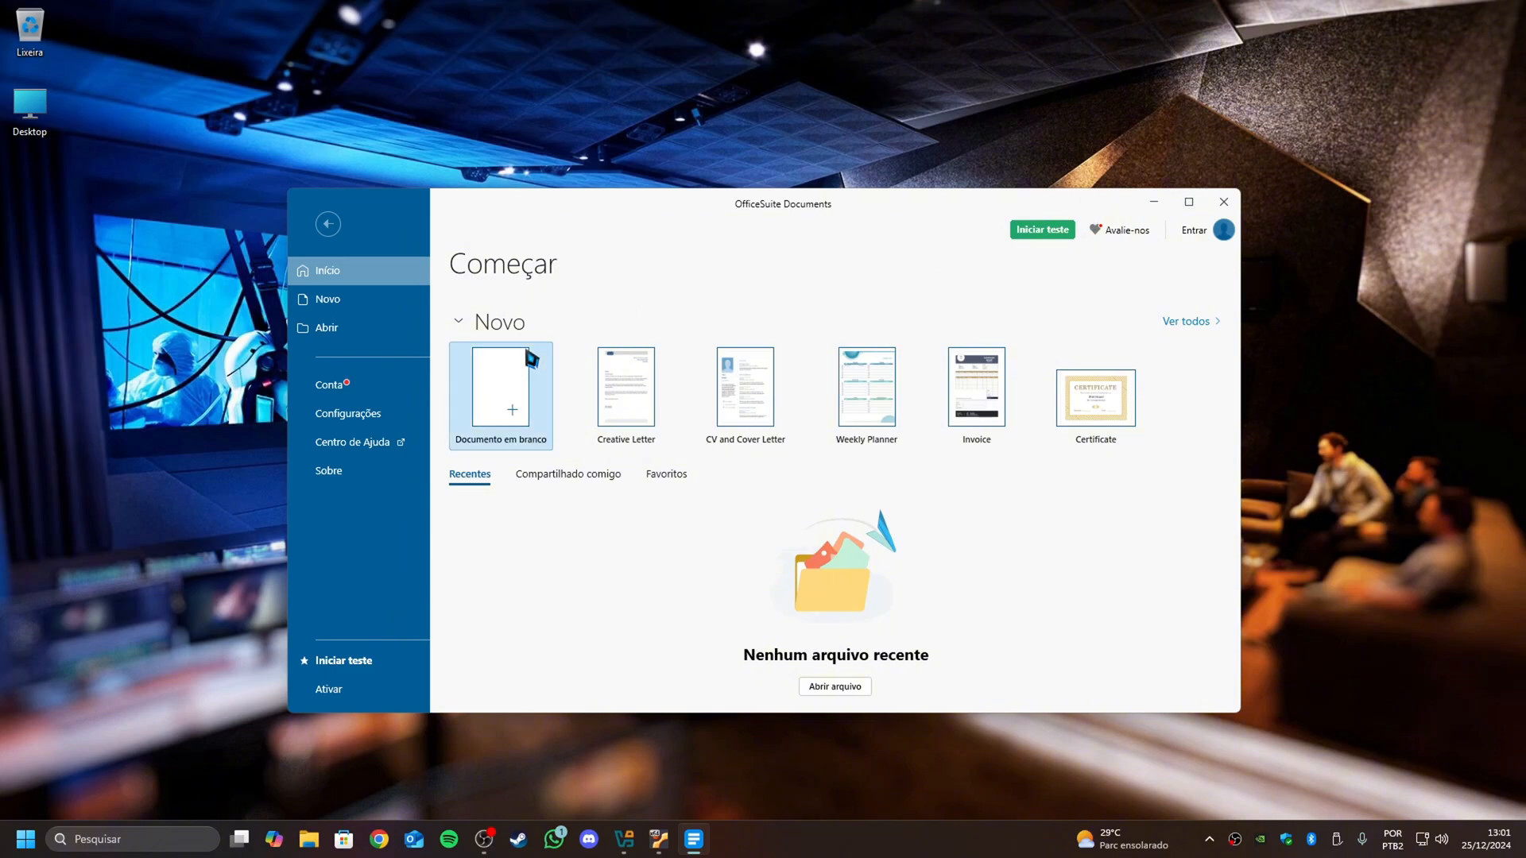
left_click(1185, 199)
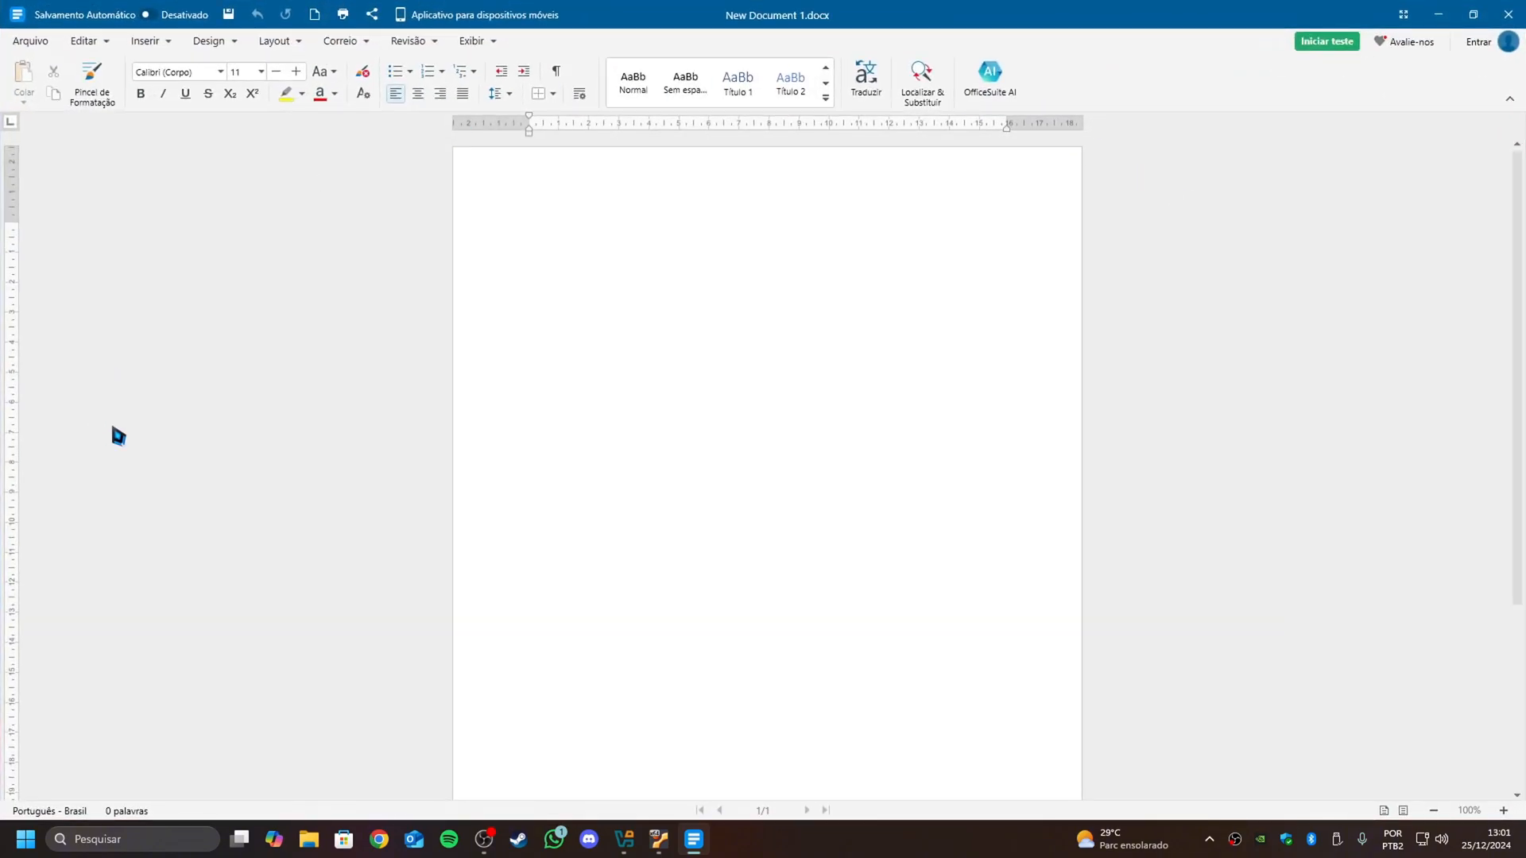
- Look over the file commands and the account sign-in dialog in OfficeSuite Documents, and close the editor
left_click(40, 40)
left_click(40, 40)
left_click(1496, 45)
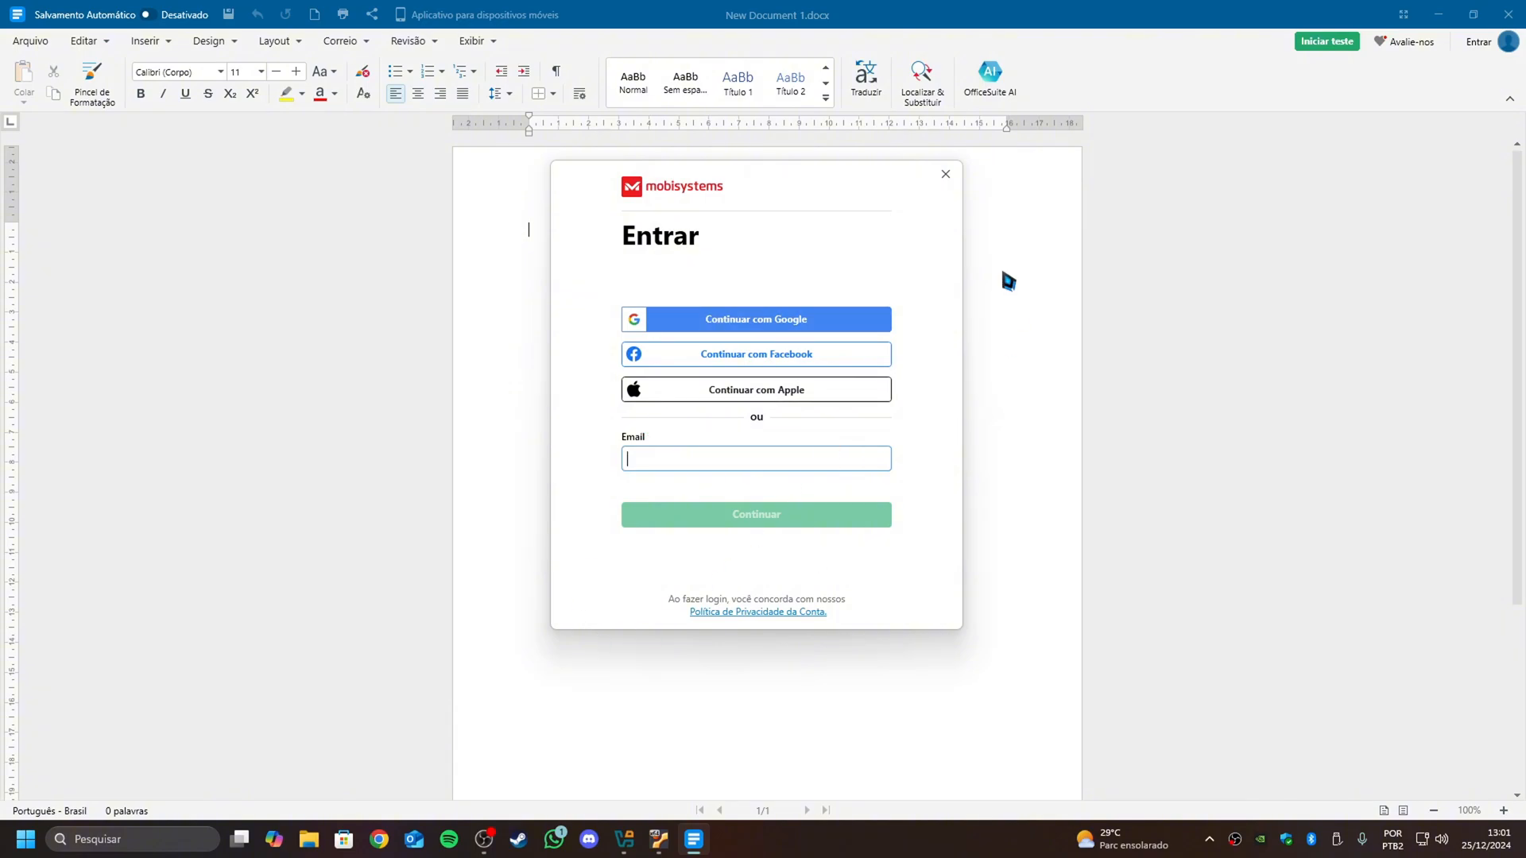
left_click(945, 174)
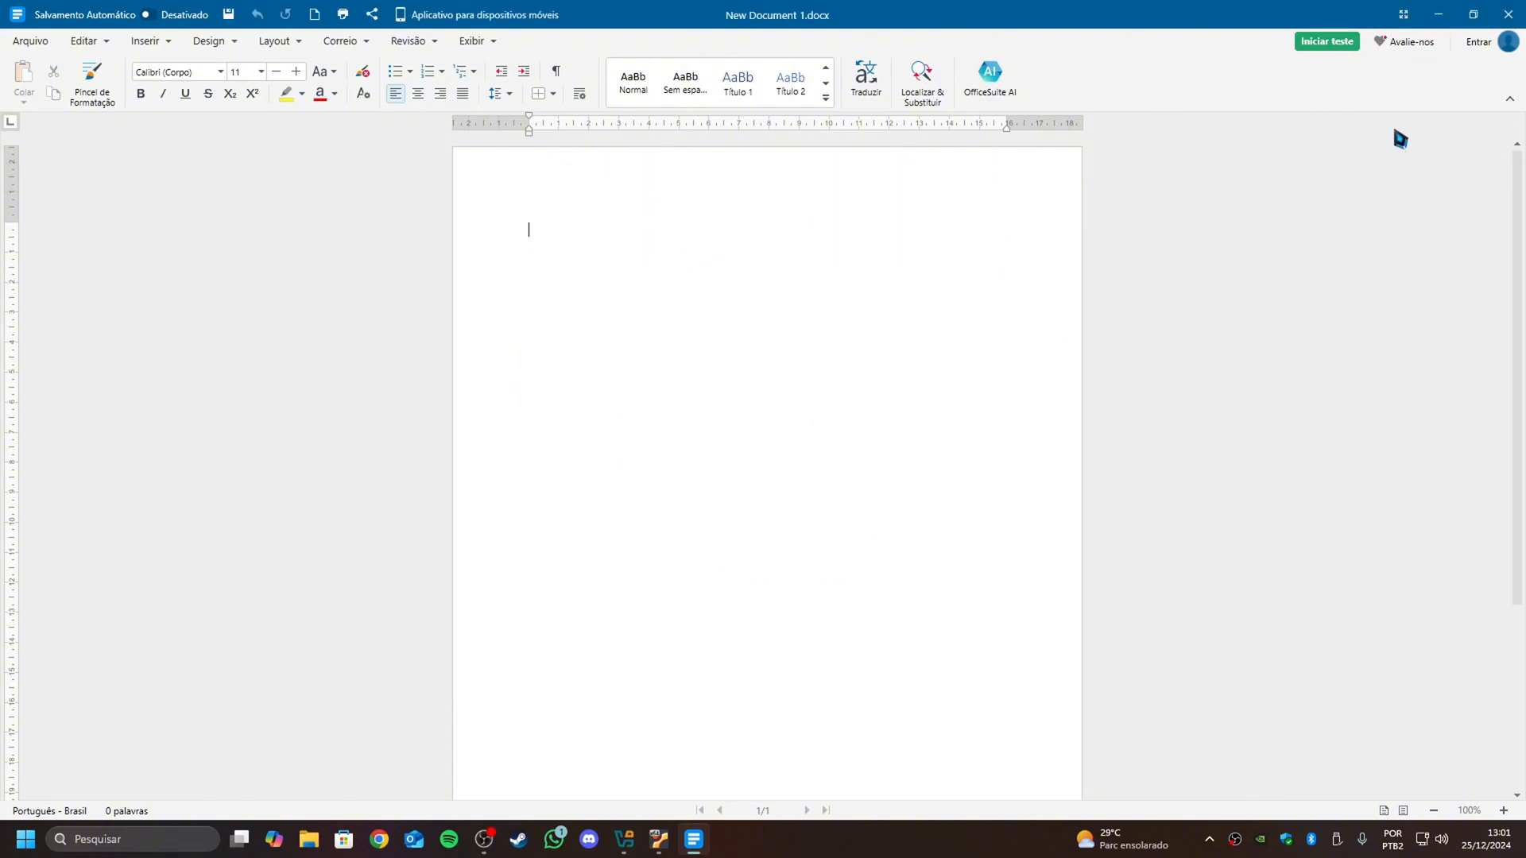
left_click(1508, 14)
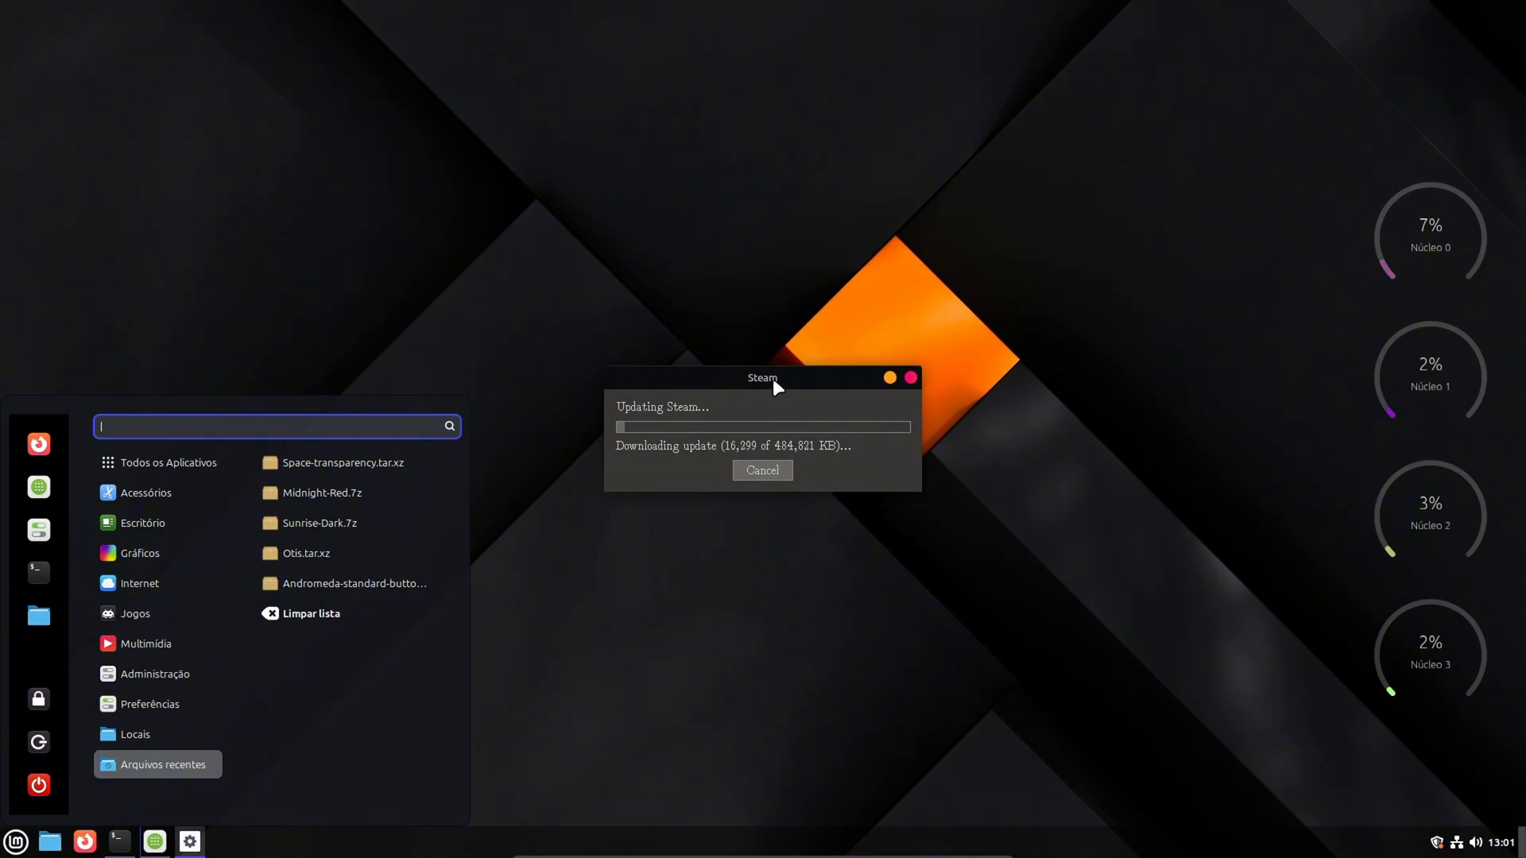
- Back in the Linux Mint virtual machine, dismiss the application menu, restore the terminal and minimize it again
left_click(775, 385)
left_click(119, 844)
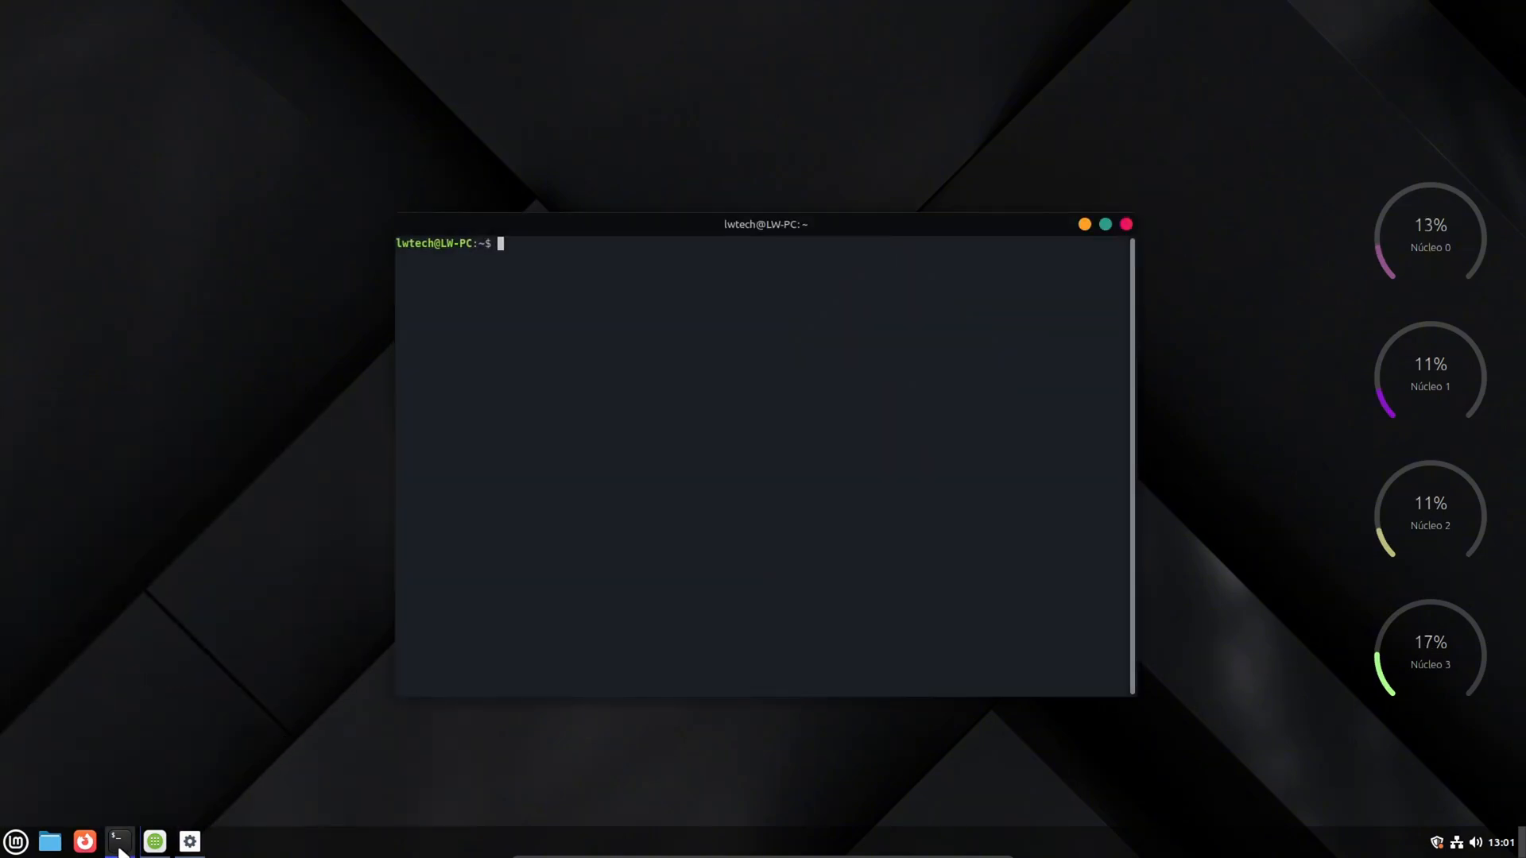
left_click(1084, 226)
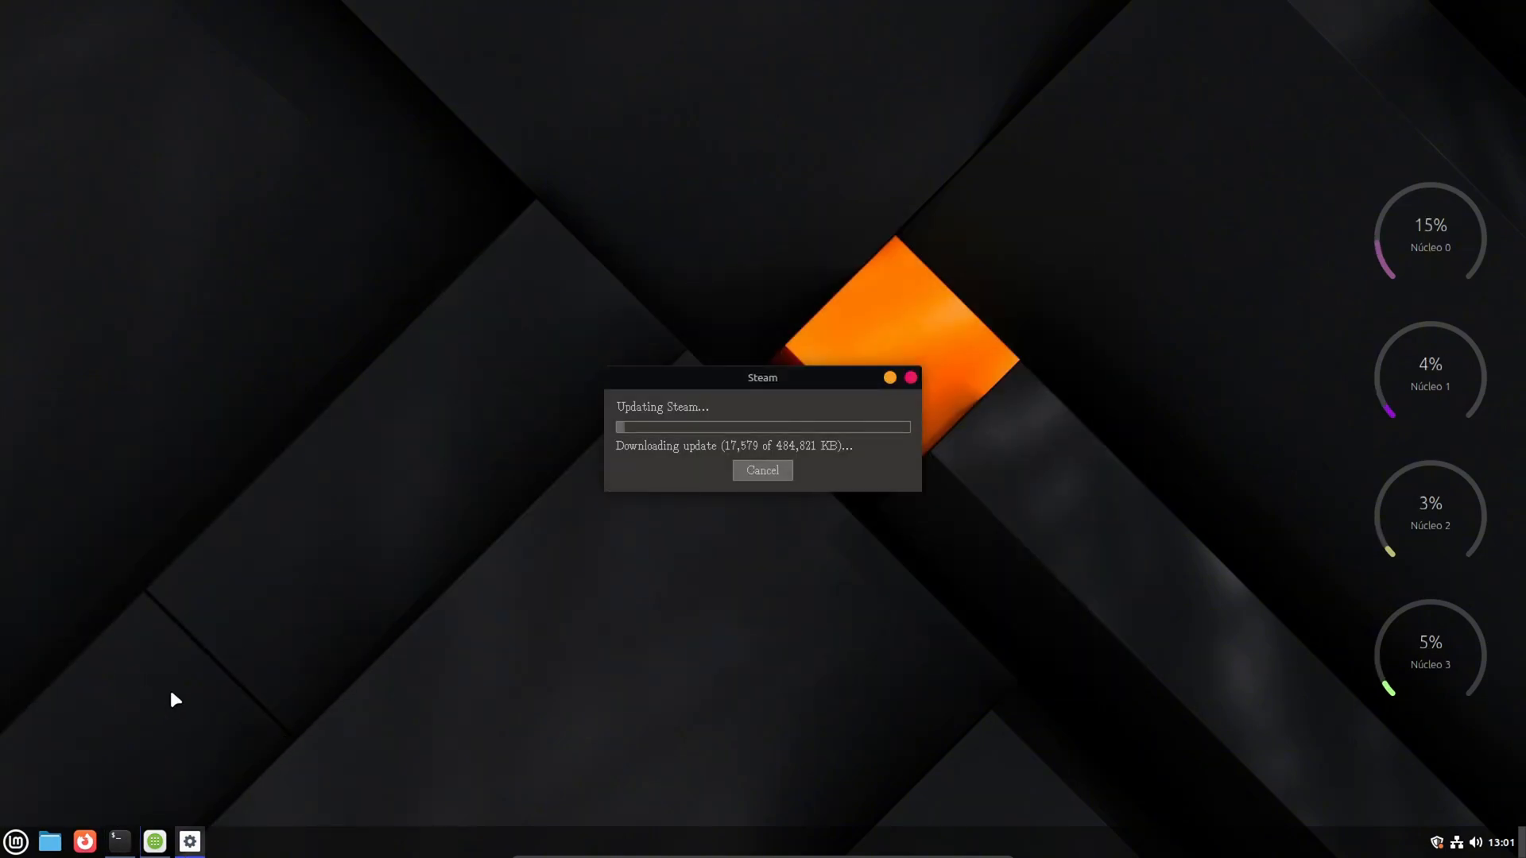
- Restore the Software Manager and arrange it beside the Steam update window so both are fully visible
left_click(155, 844)
left_click_drag(843, 144, 480, 16)
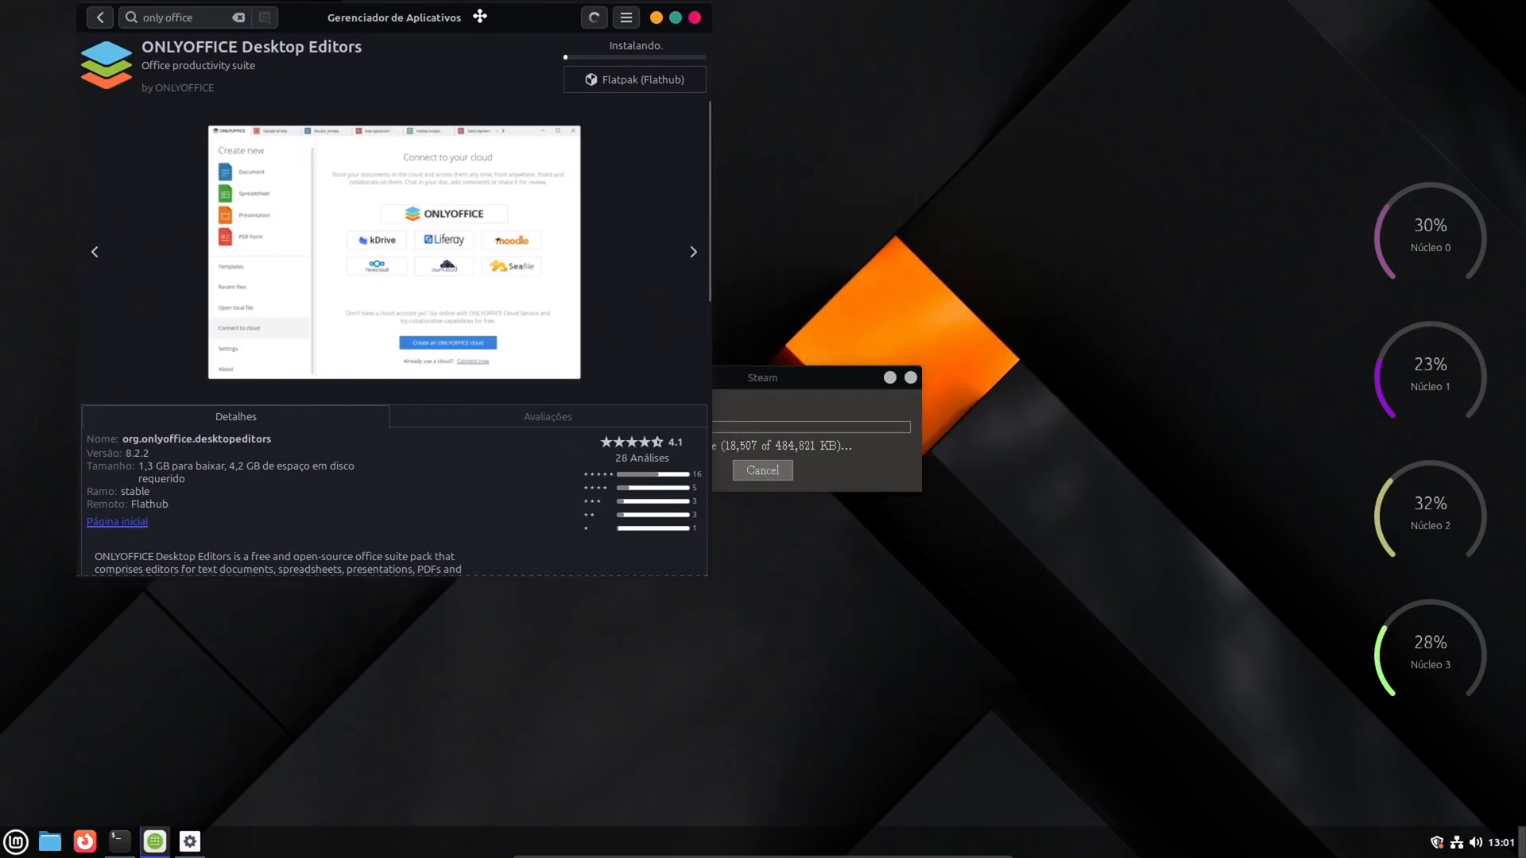
left_click_drag(770, 379, 954, 639)
left_click_drag(482, 32, 458, 245)
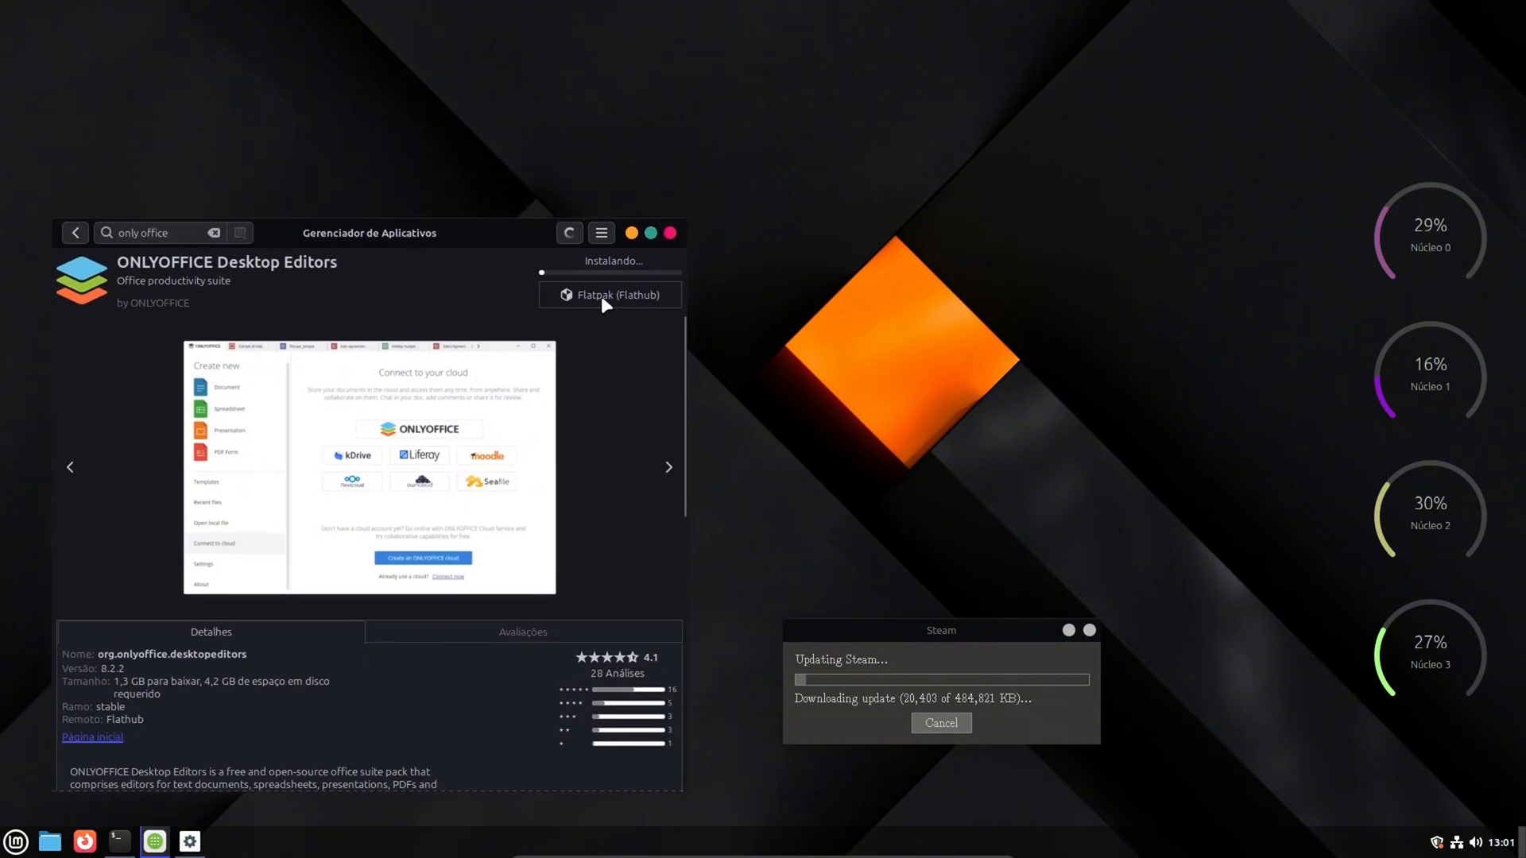
left_click_drag(928, 631, 924, 666)
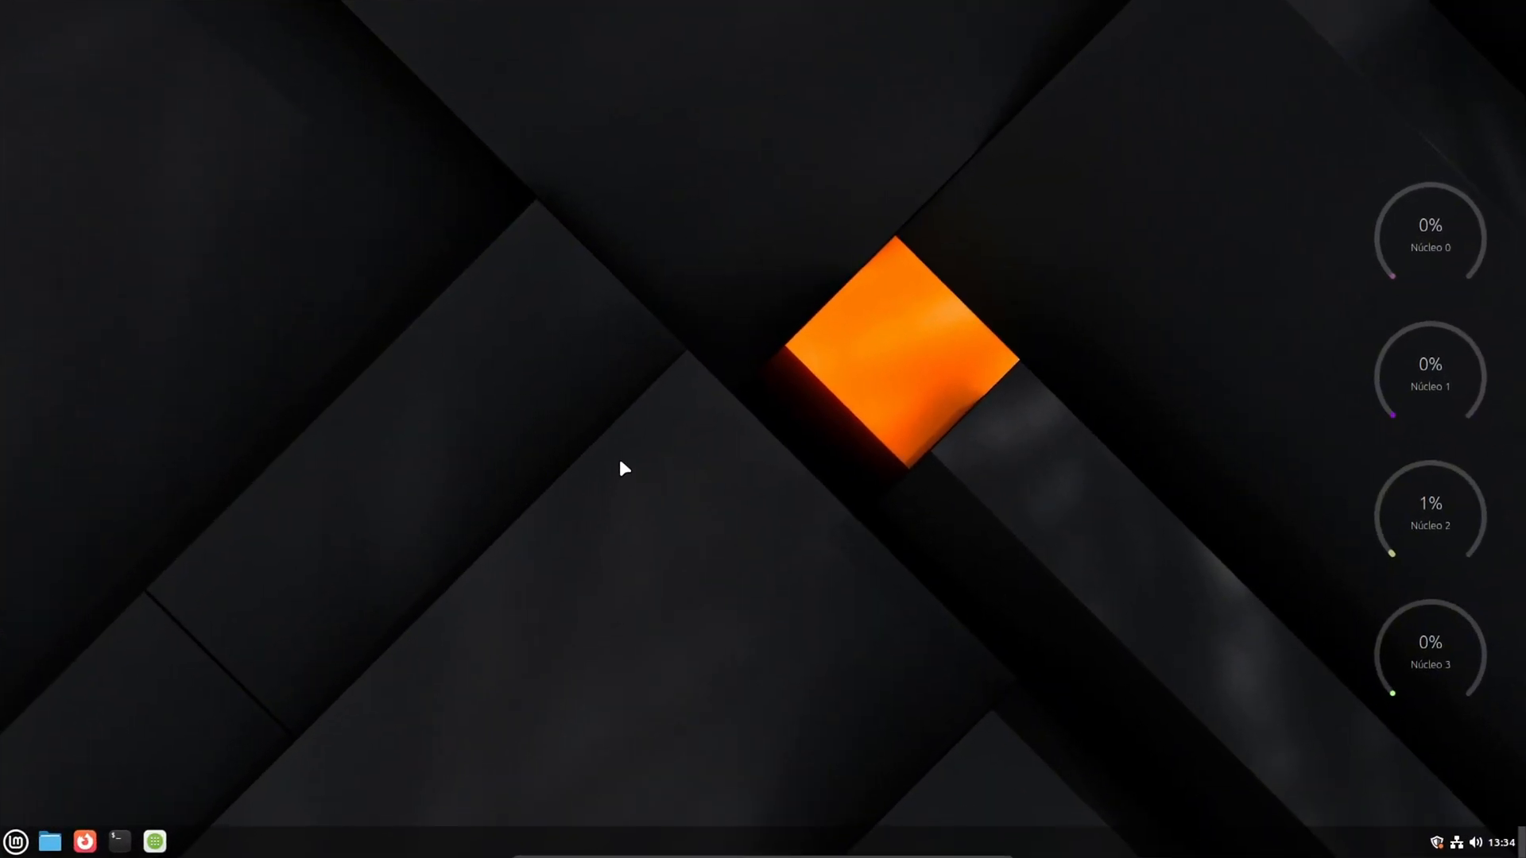
- Find and launch Steam from the application menu, and close its sign-in window without signing in
left_click(15, 844)
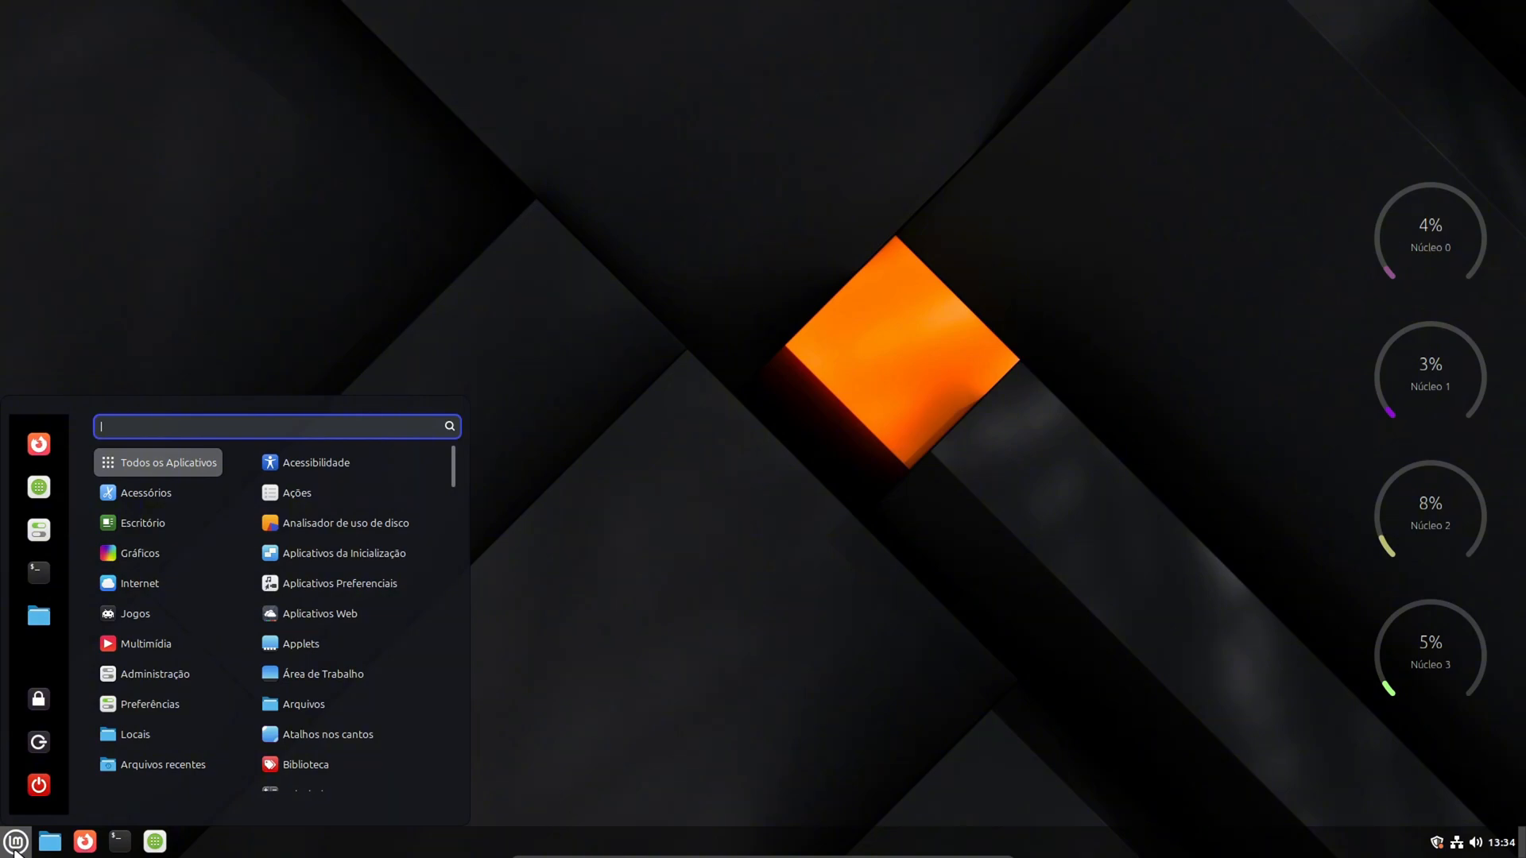
type("steam")
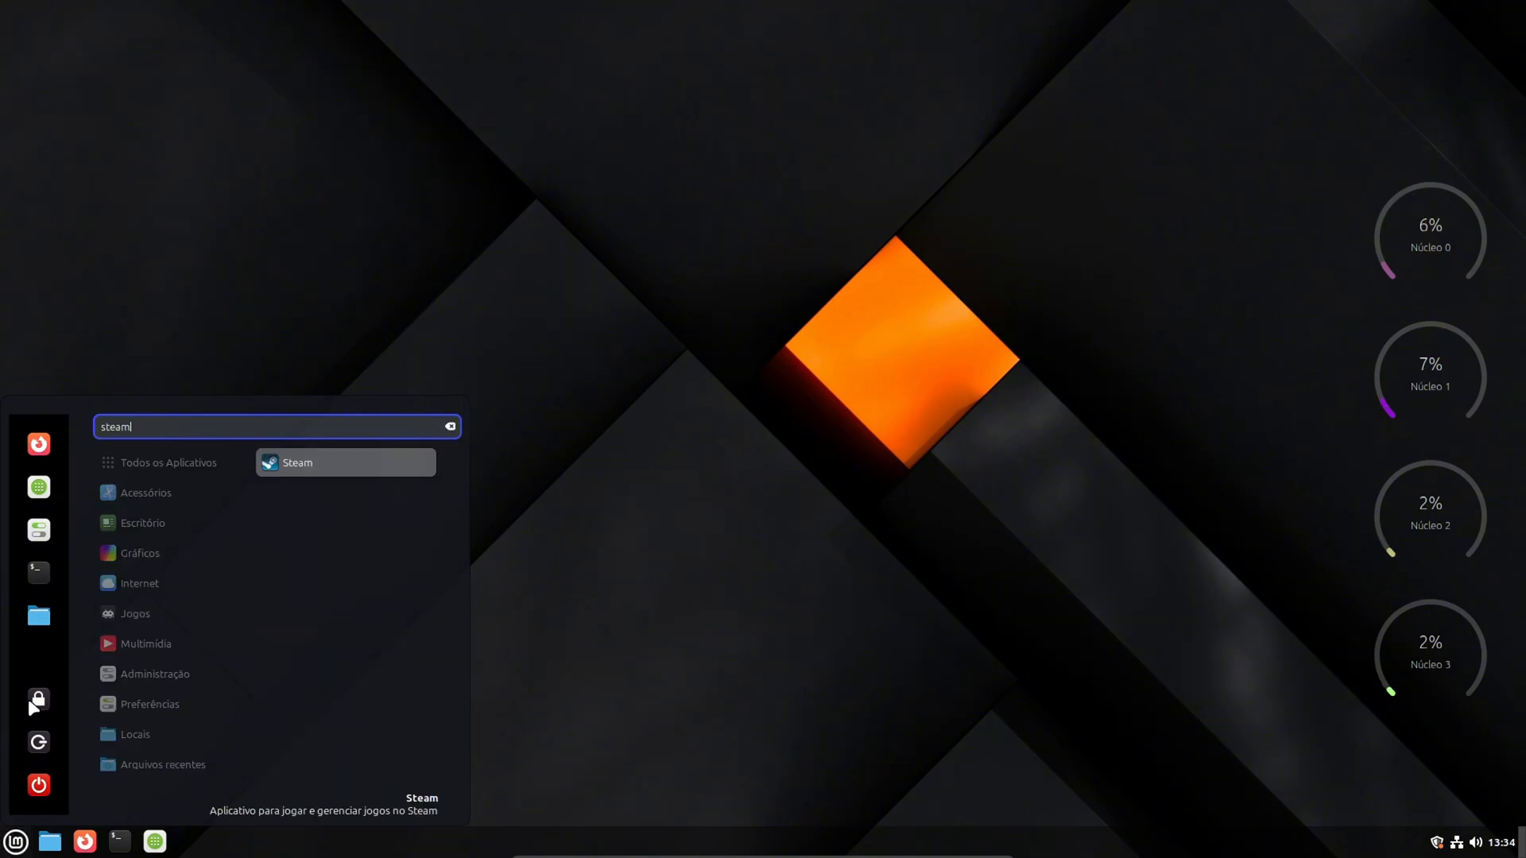
left_click(295, 463)
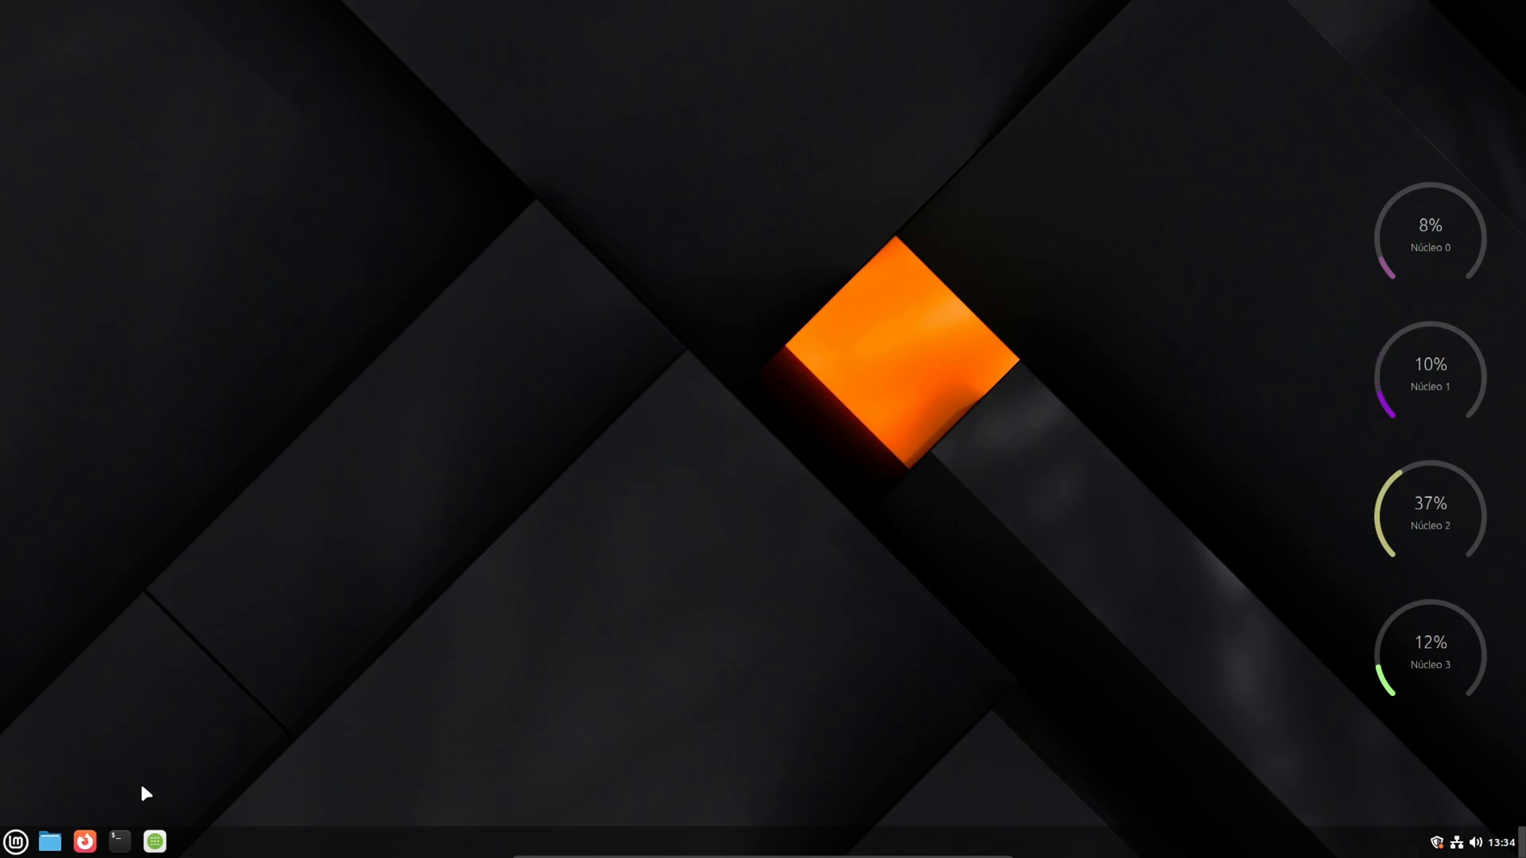
left_click(16, 843)
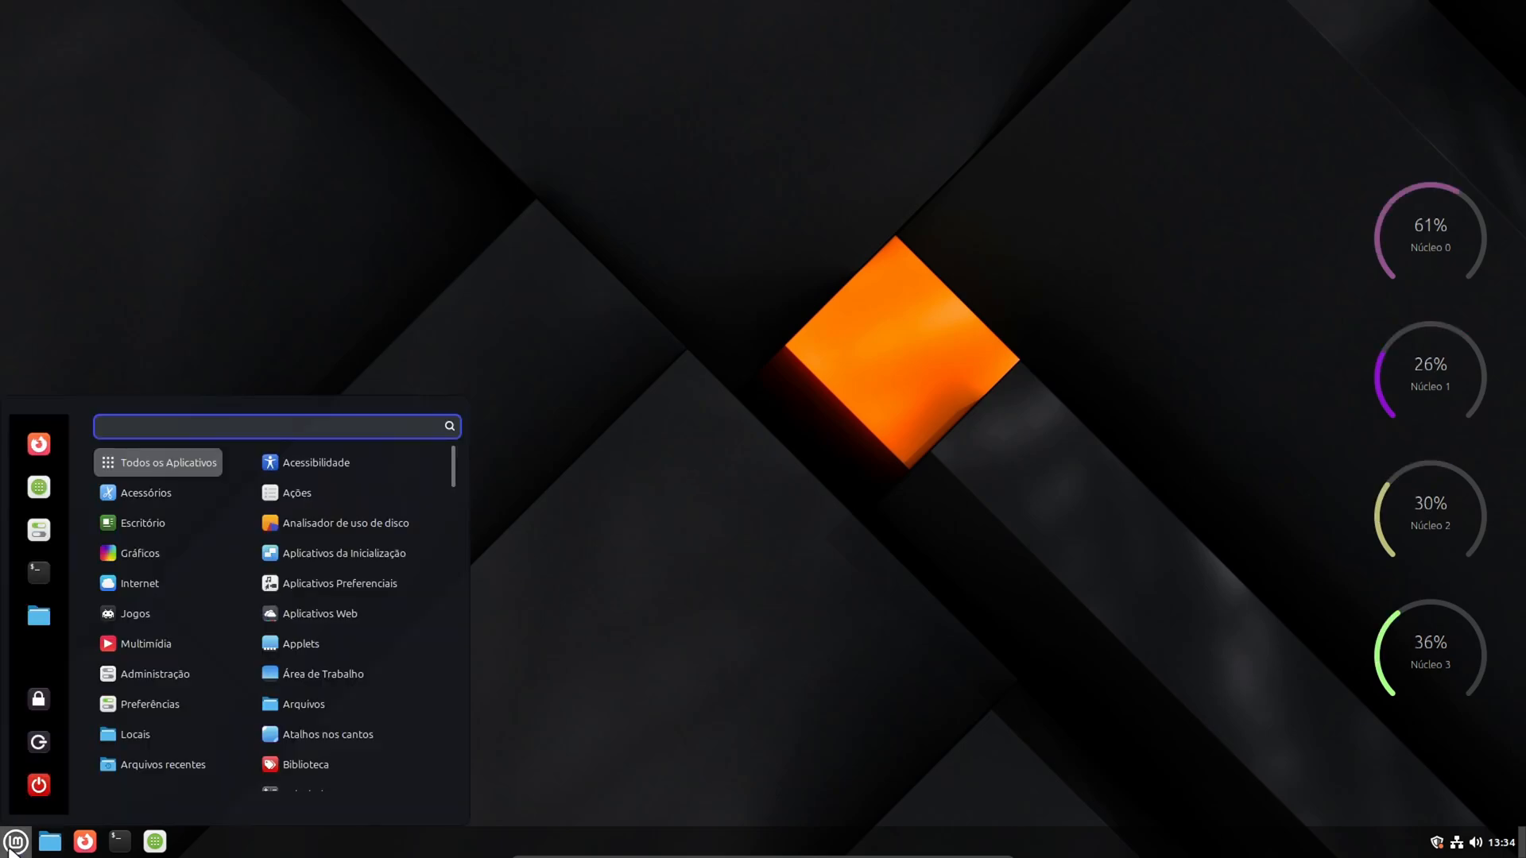
type("on")
key("BackSpace")
key("BackSpace")
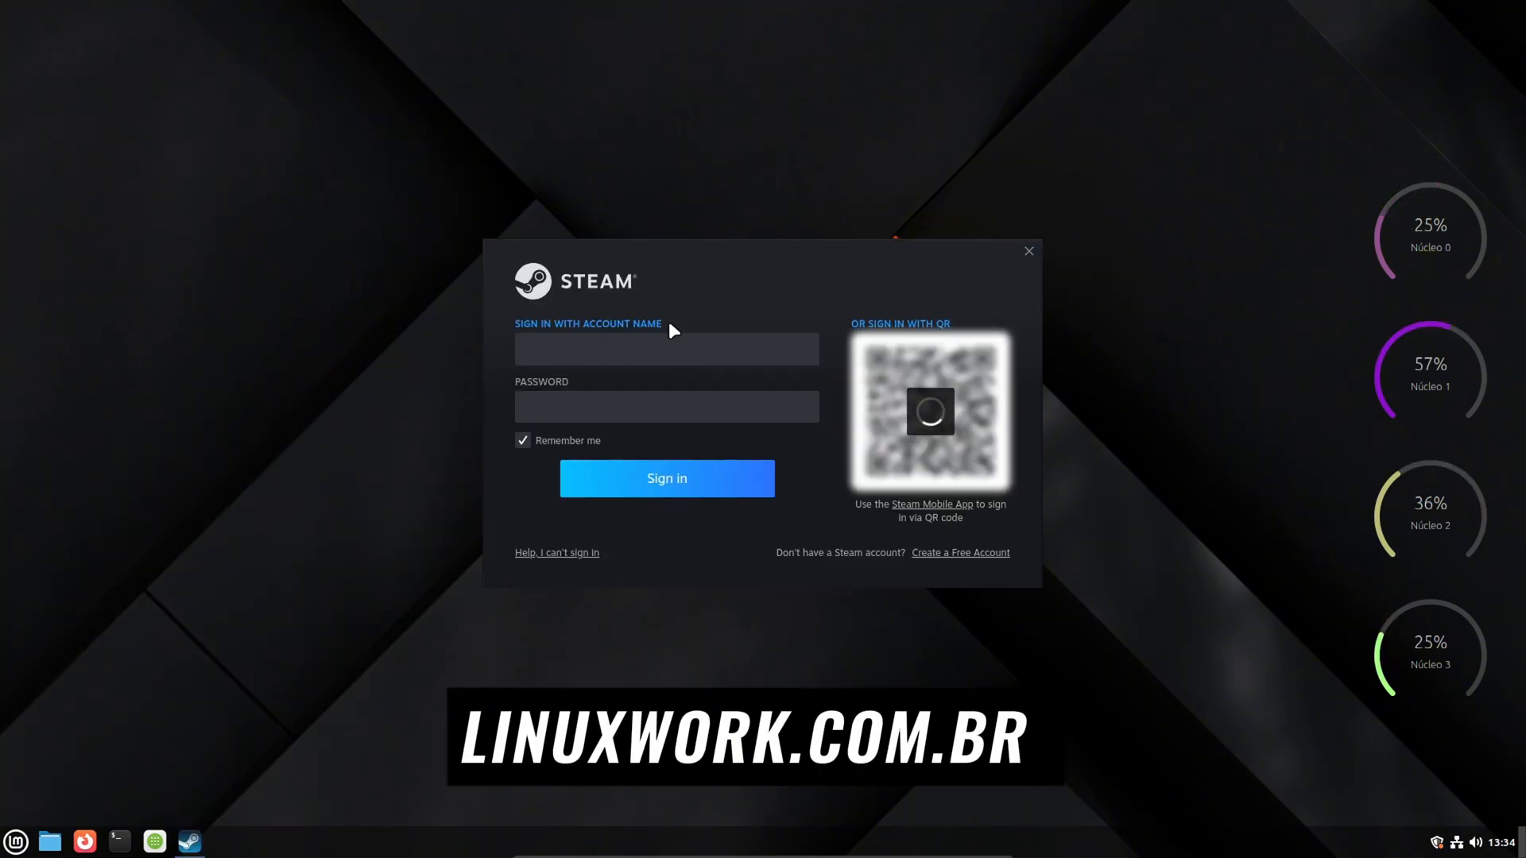
left_click(1028, 251)
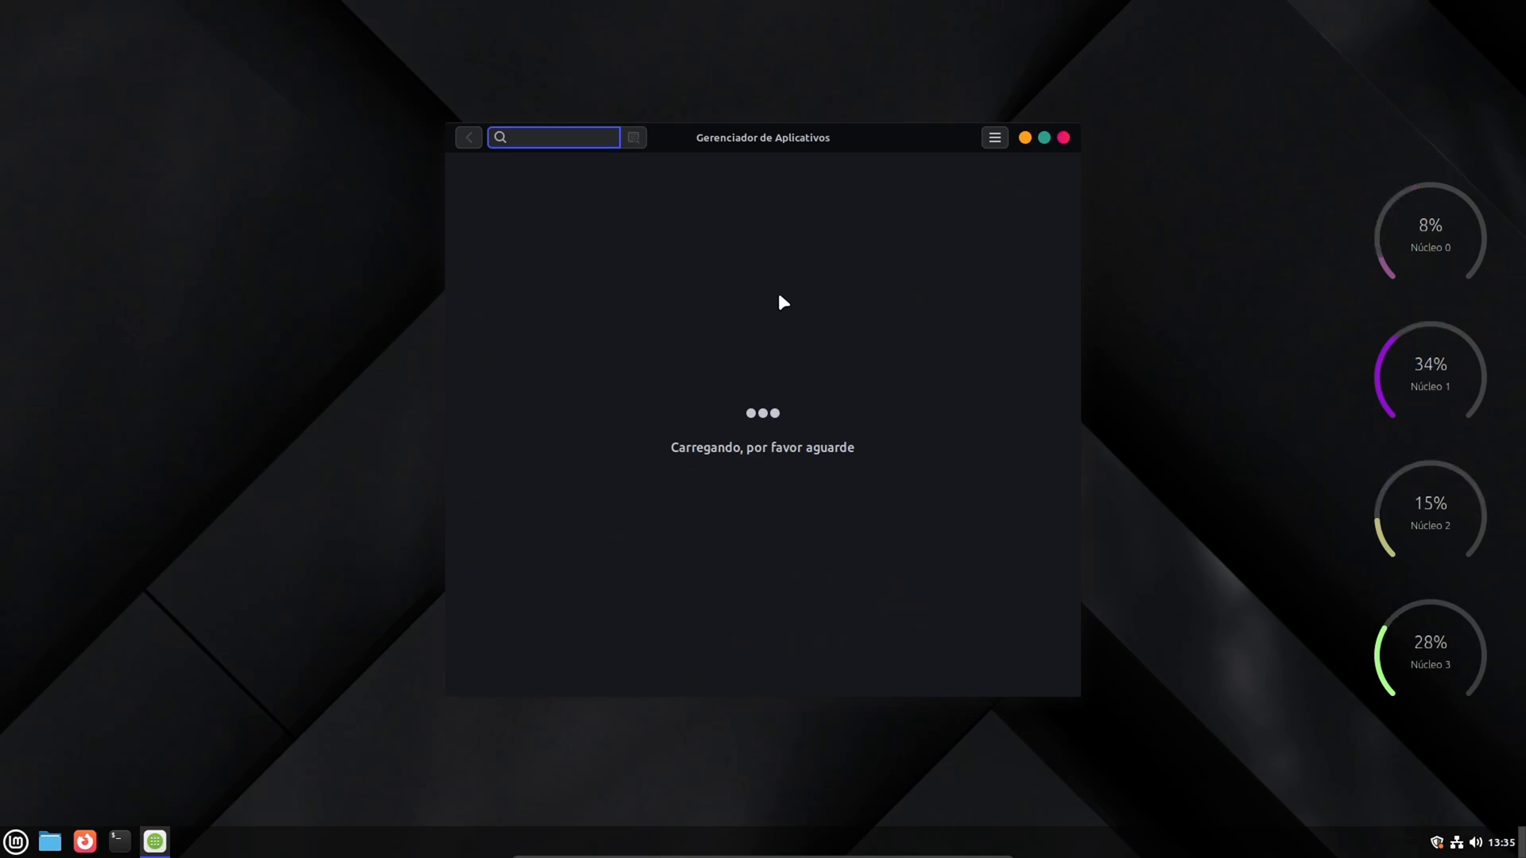
- Search the Software Manager for "google chrome" and reposition its window near the middle of the desktop
left_click_drag(785, 143, 693, 188)
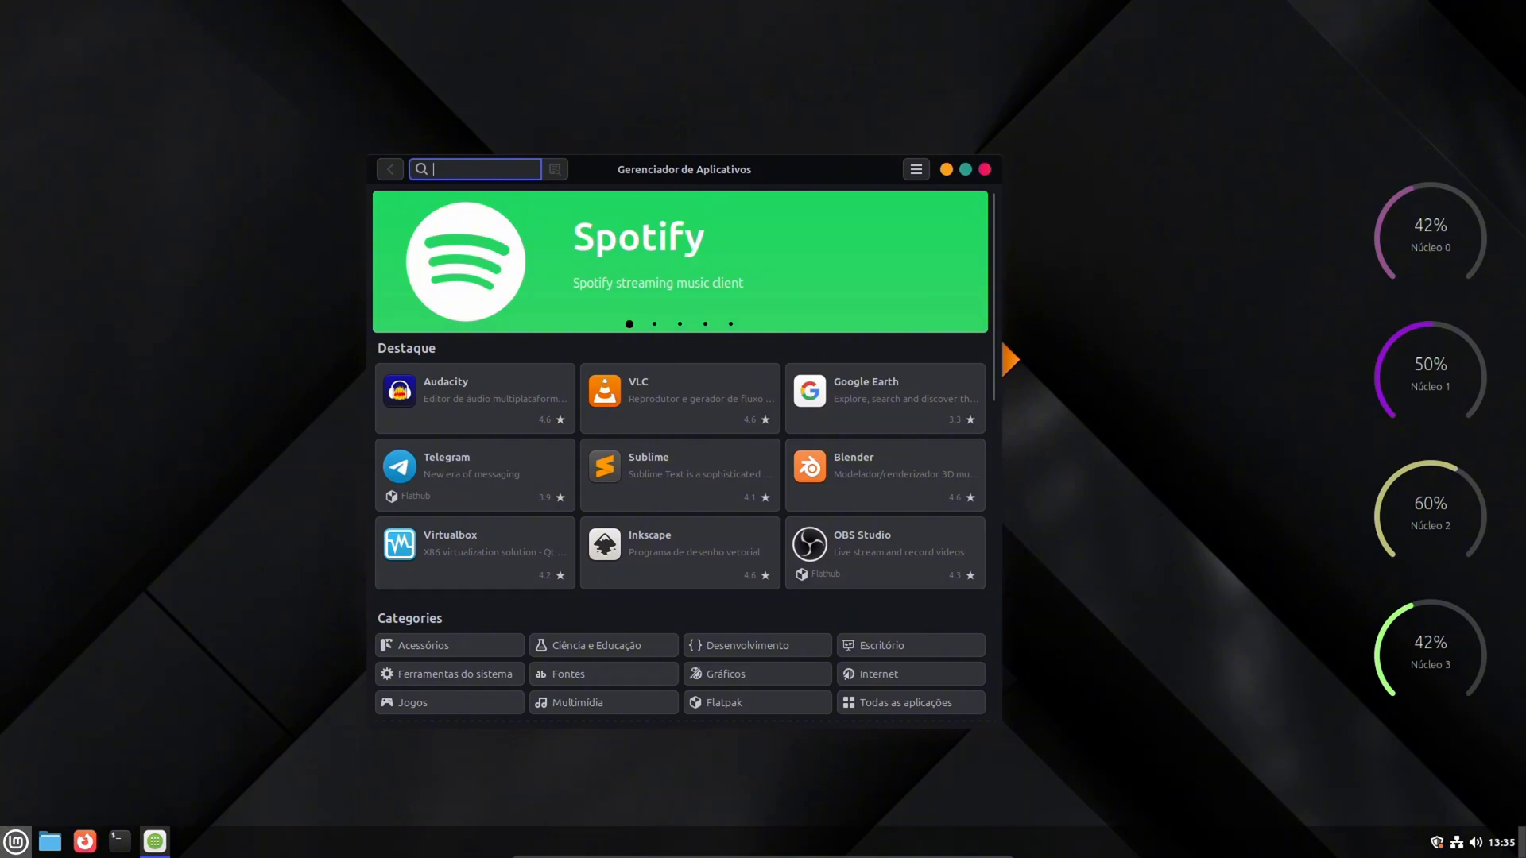
type("go")
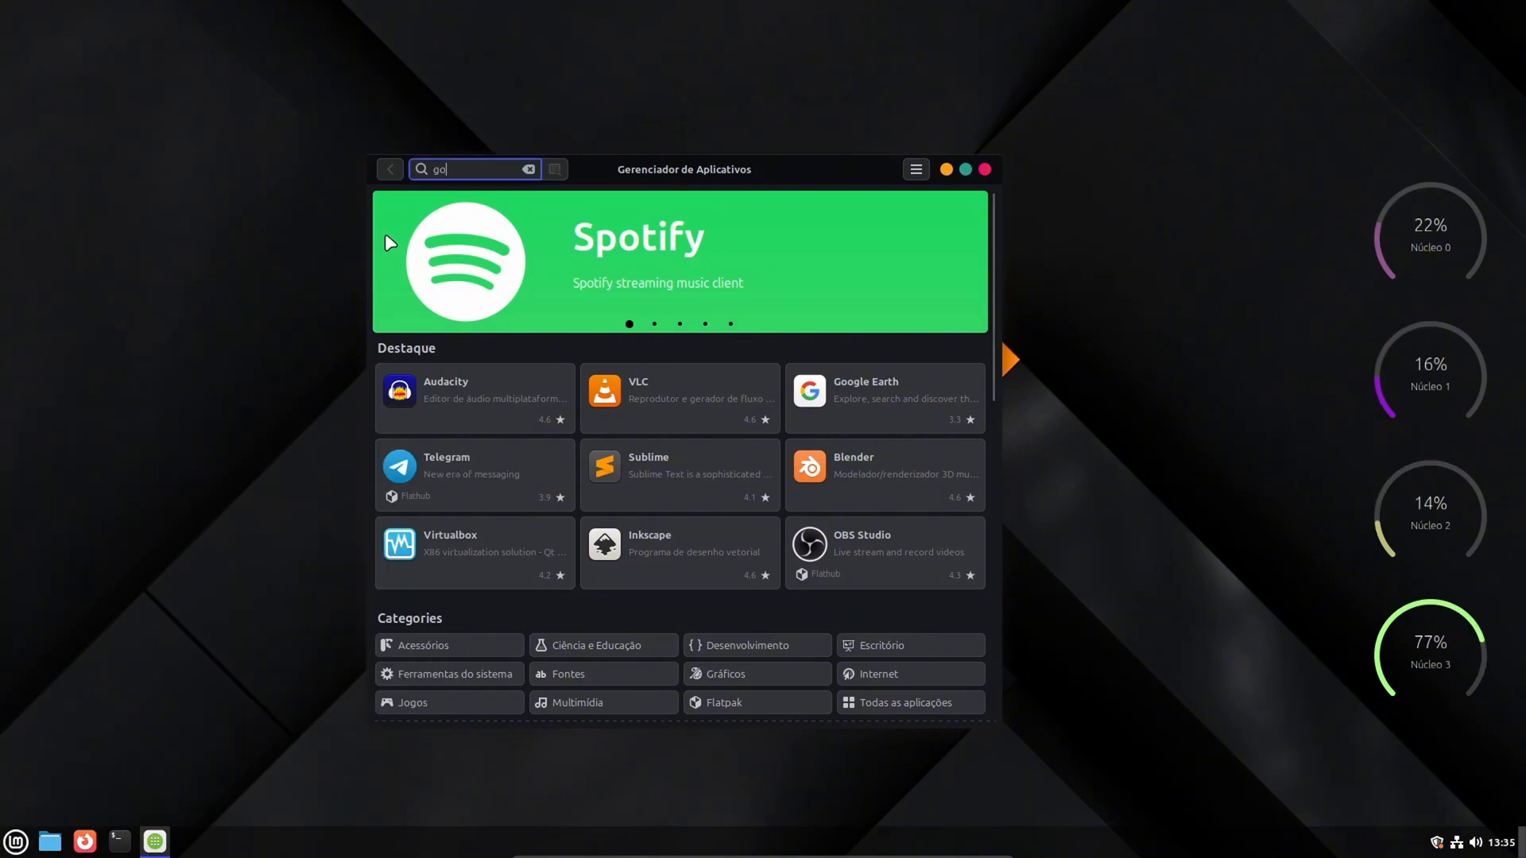
type("ogle")
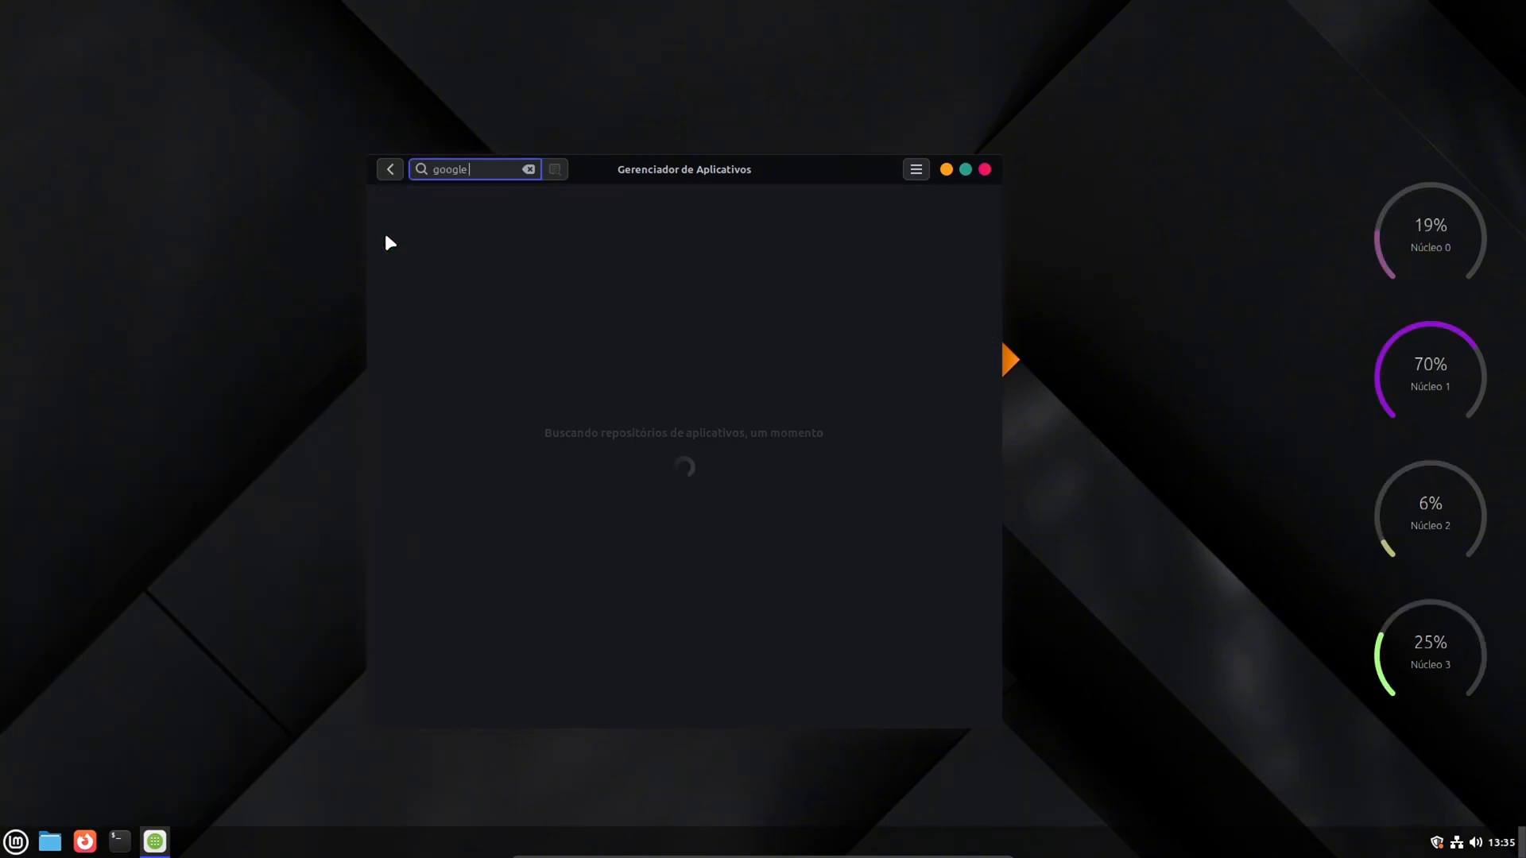
type(" chrome")
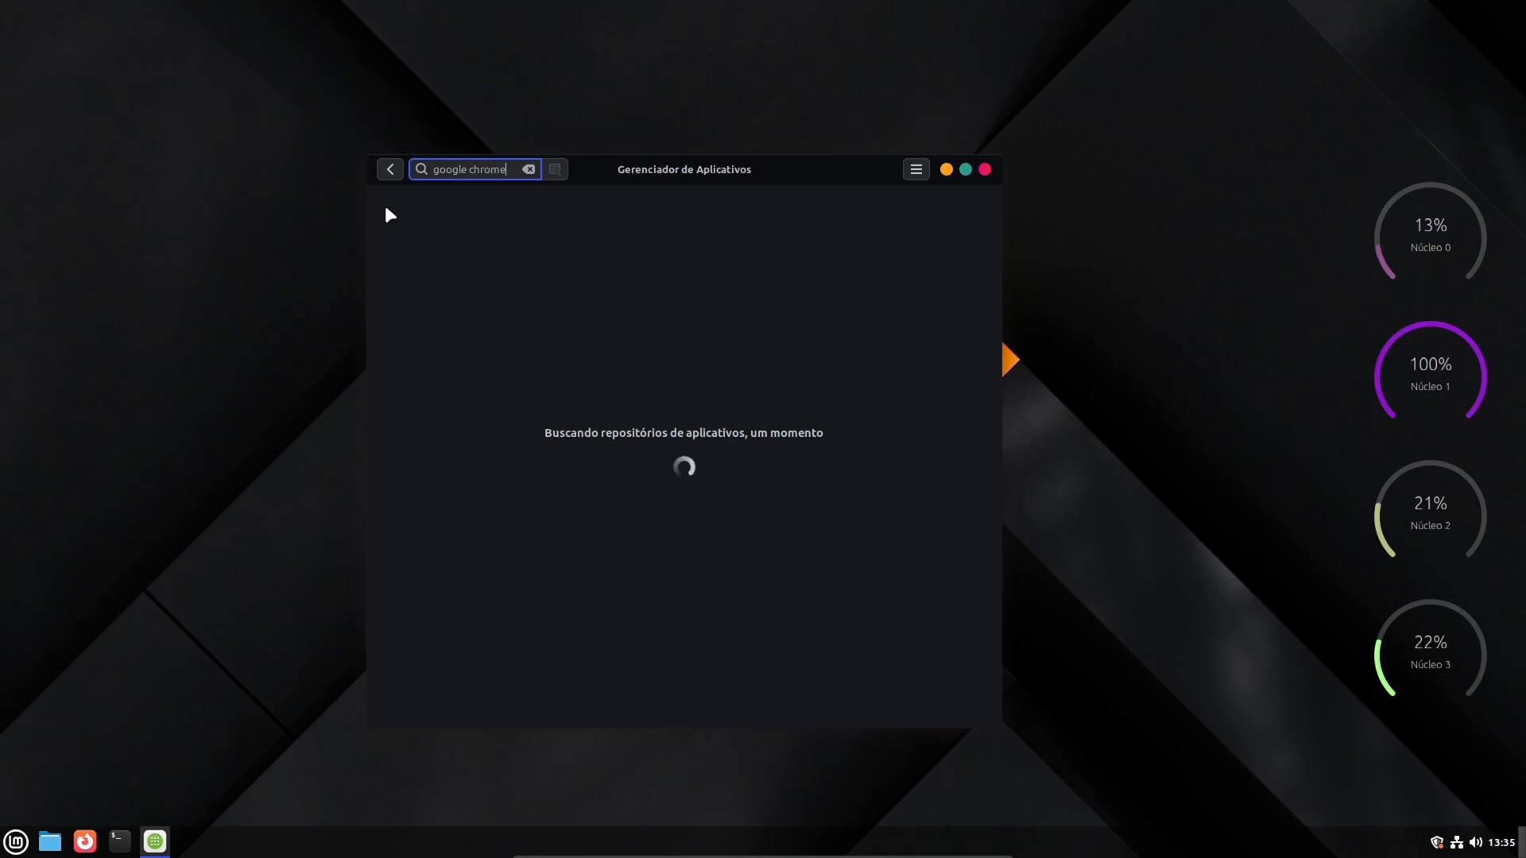
left_click_drag(694, 177, 766, 180)
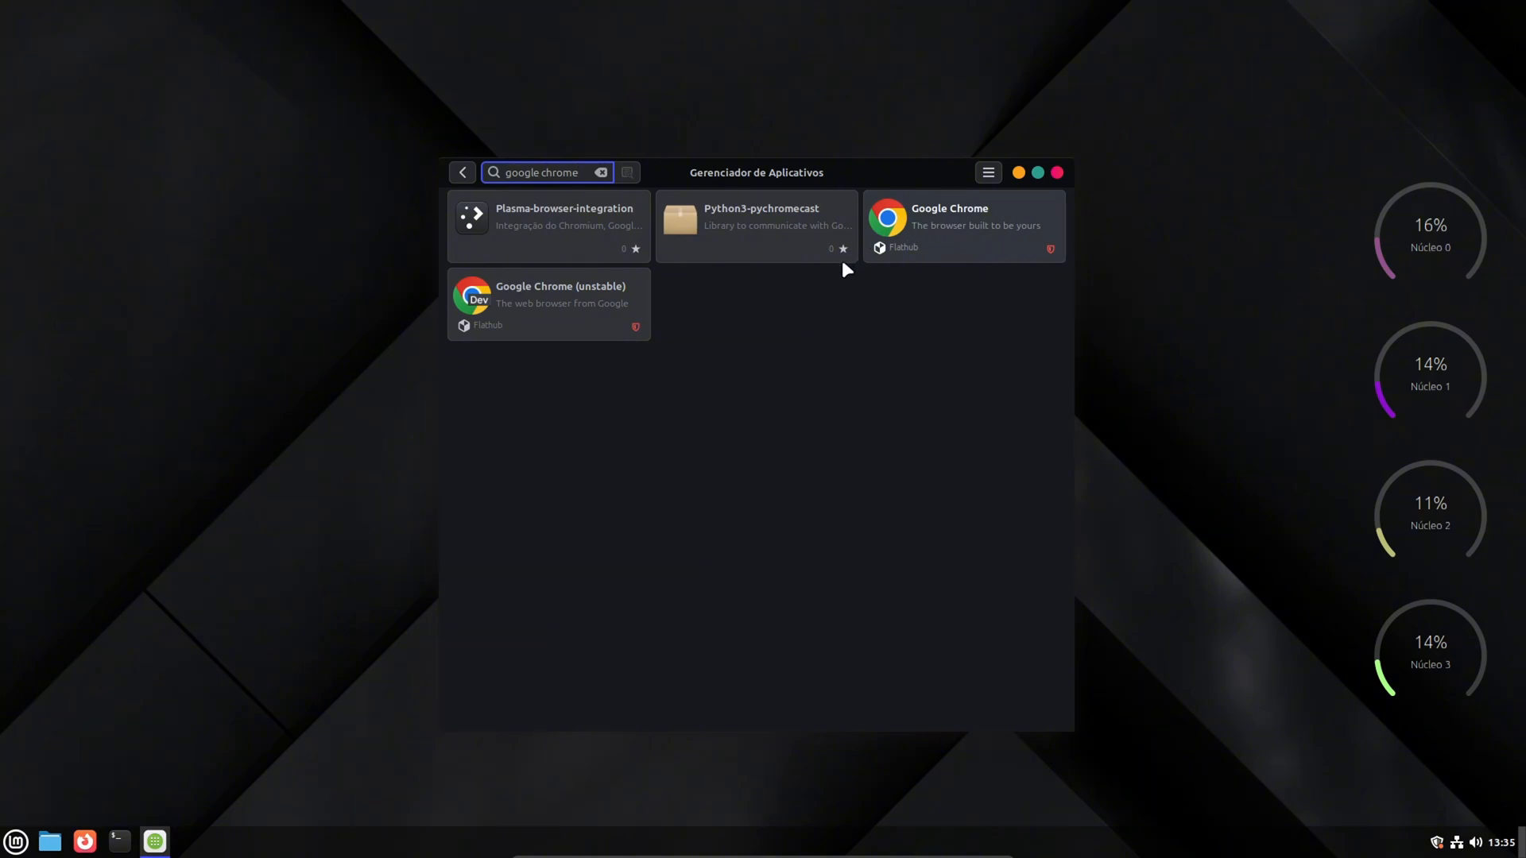
- Check the verification flag of the stable Google Chrome Flatpak and look over its details page
mouse_move(1051, 250)
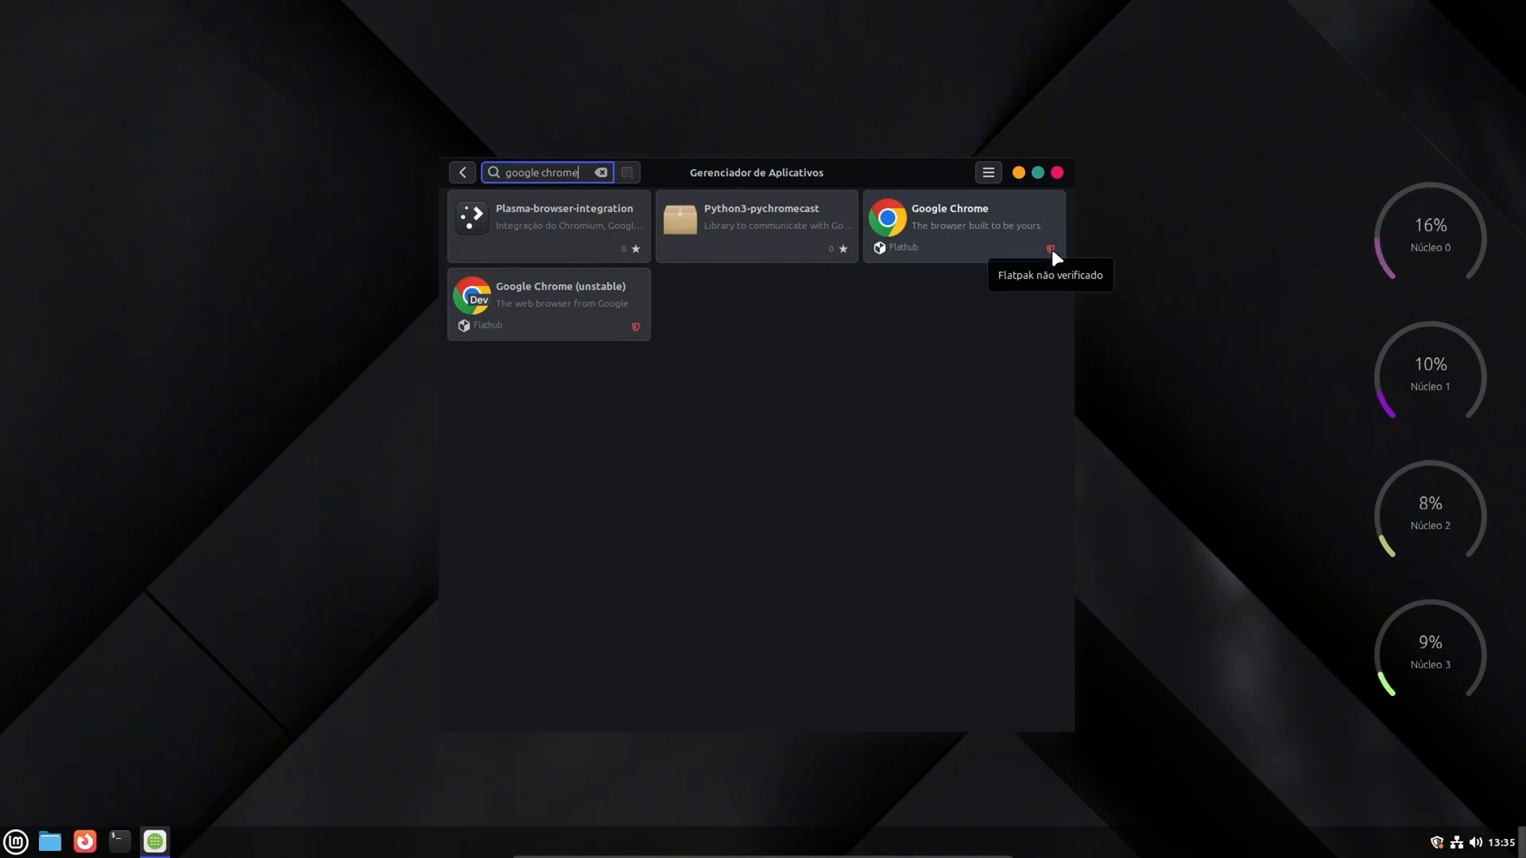
left_click(963, 229)
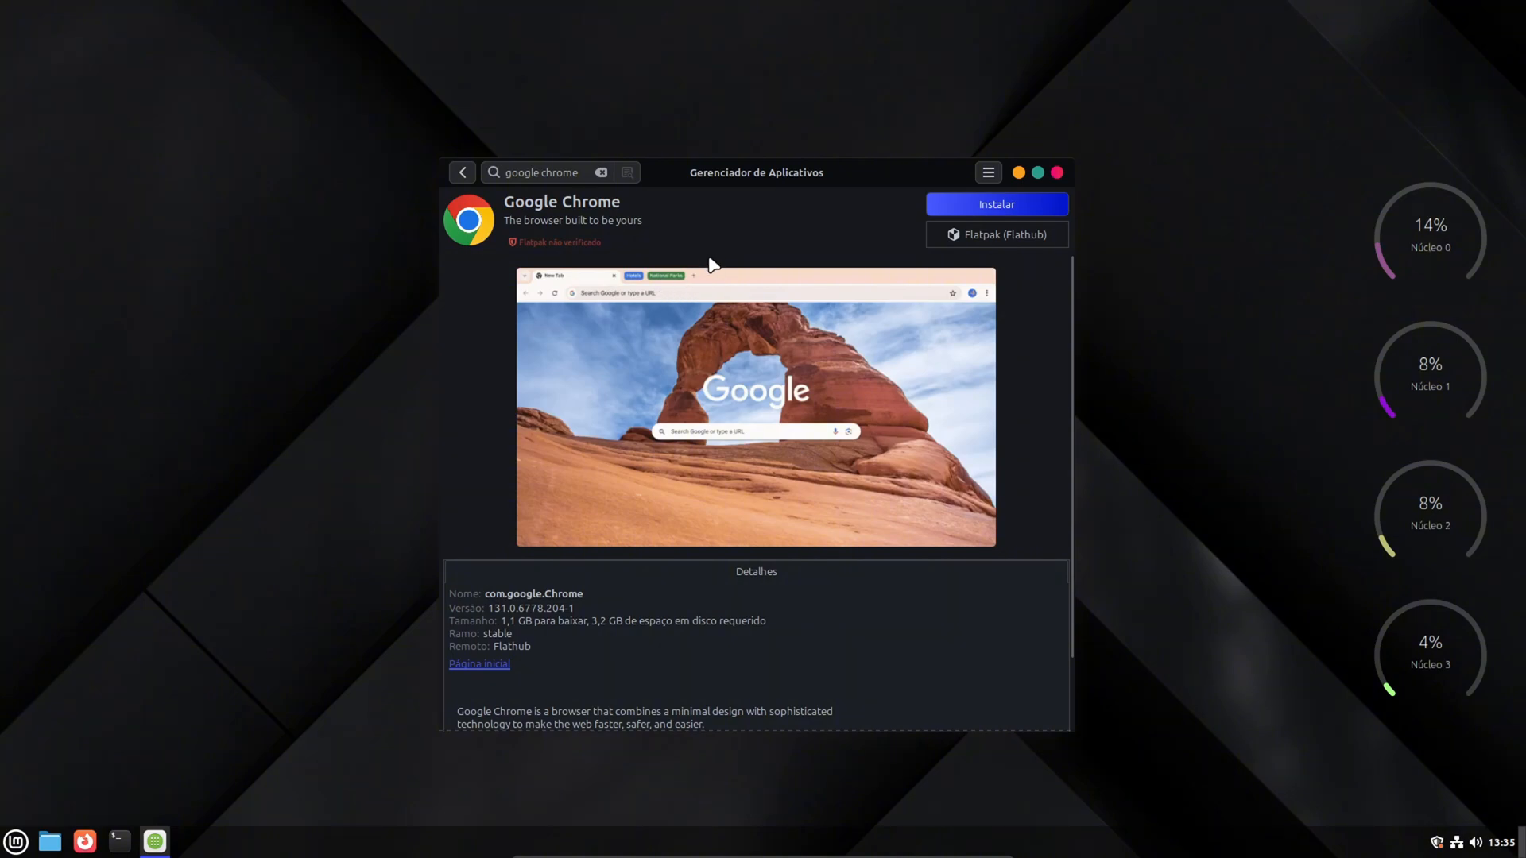
mouse_move(728, 480)
scroll(712, 518, "down", 2)
scroll(715, 599, "up", 2)
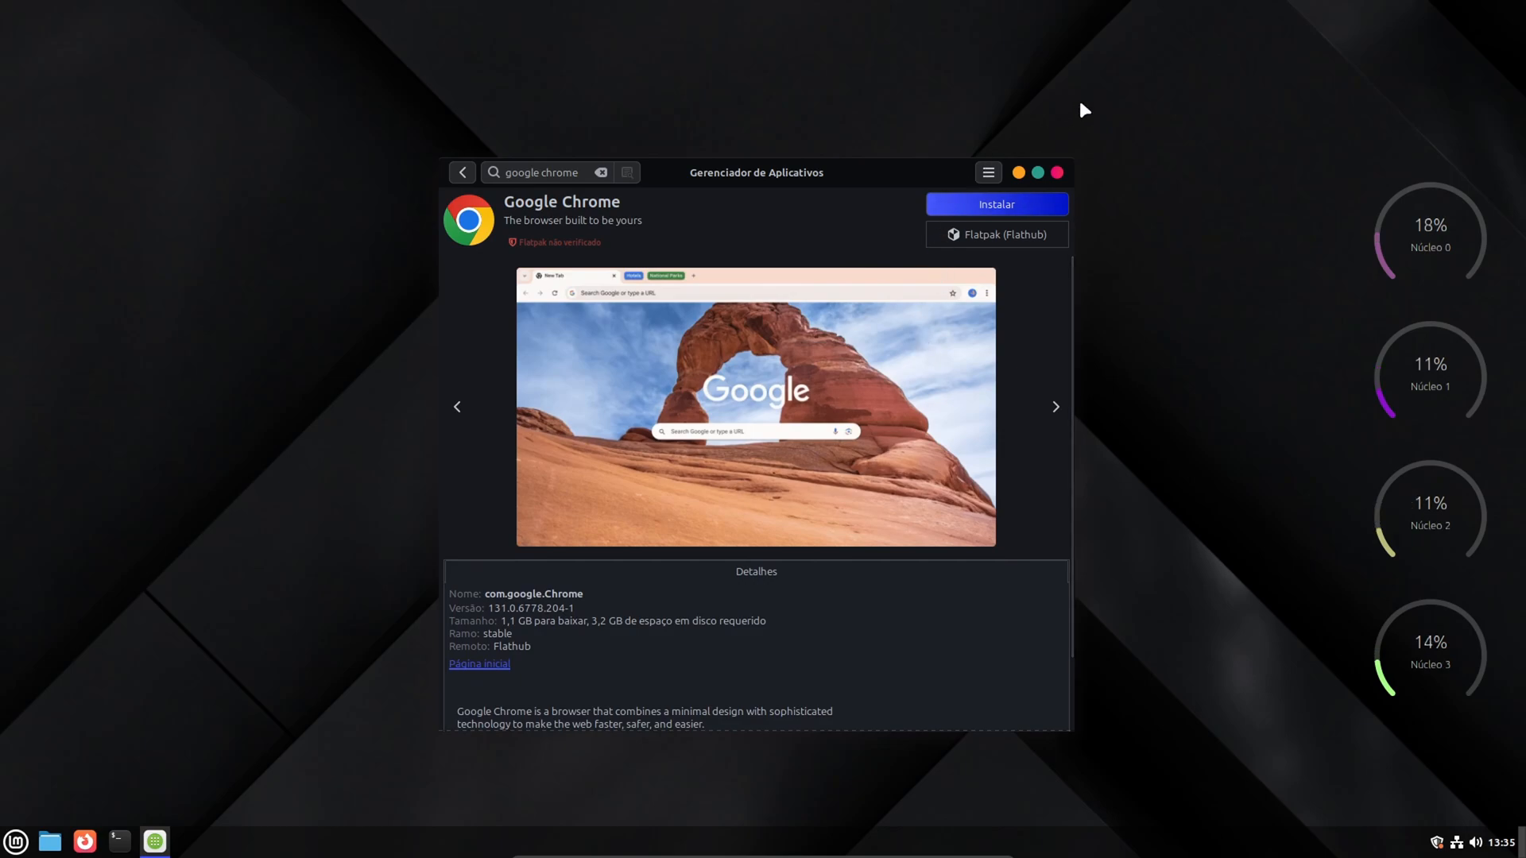
- Start installing the Google Chrome Flatpak from Flathub, accepting the additional software it requires
left_click(974, 205)
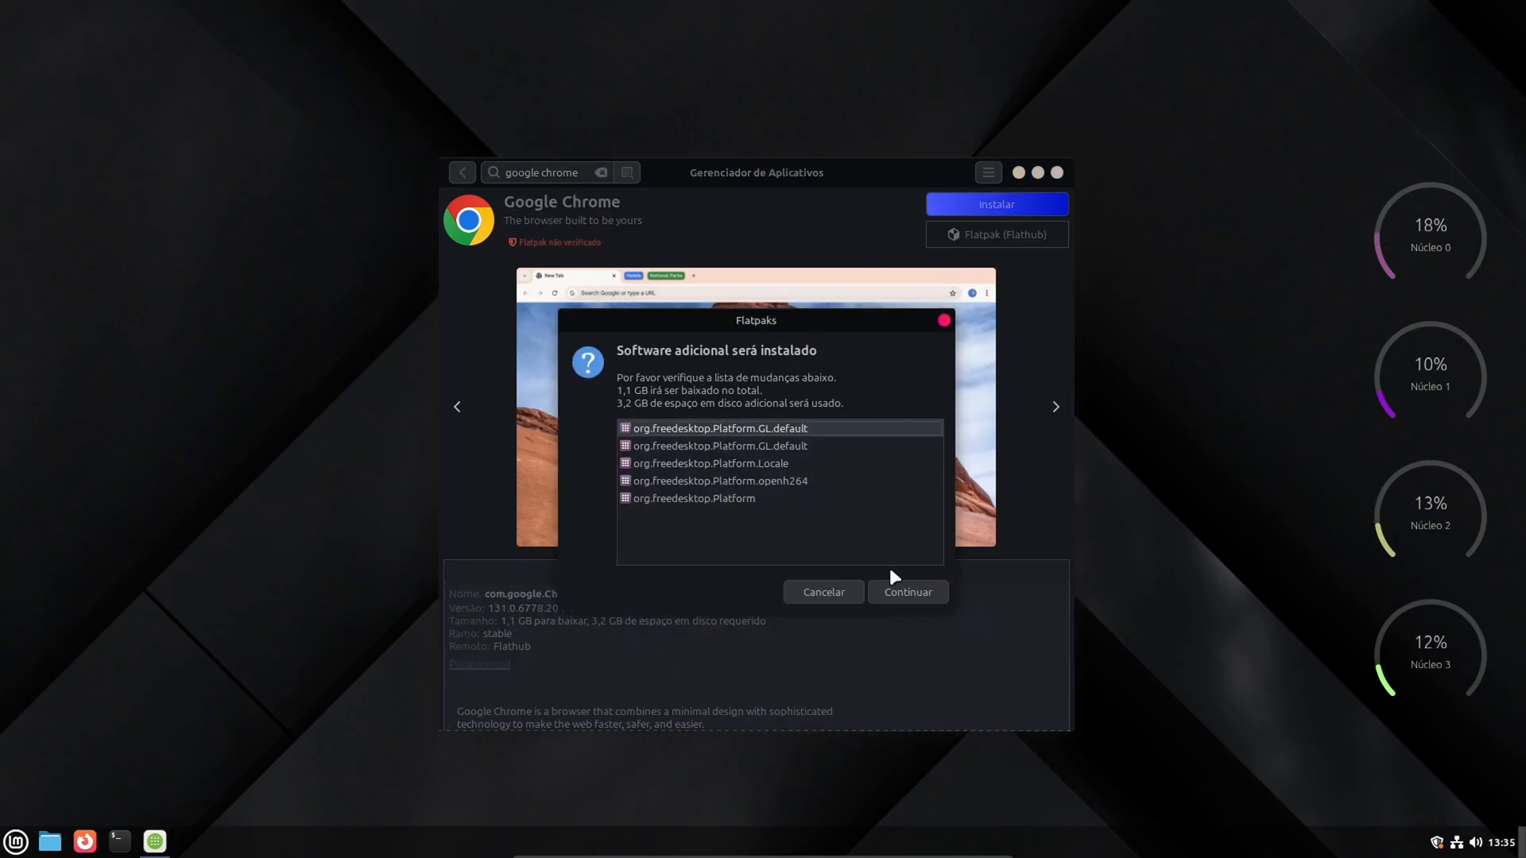
left_click(904, 590)
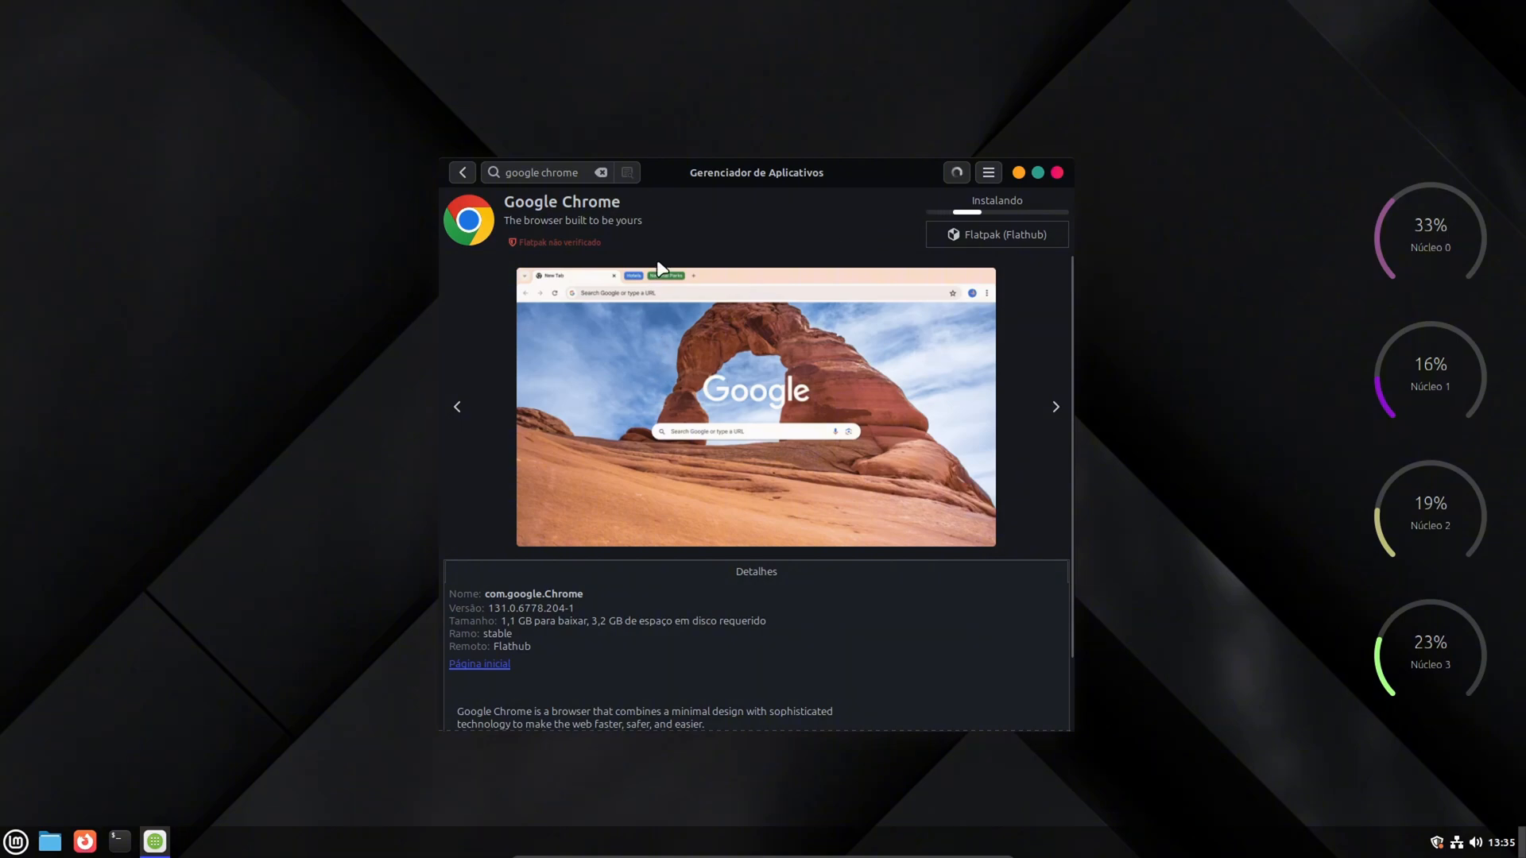
left_click_drag(768, 170, 736, 161)
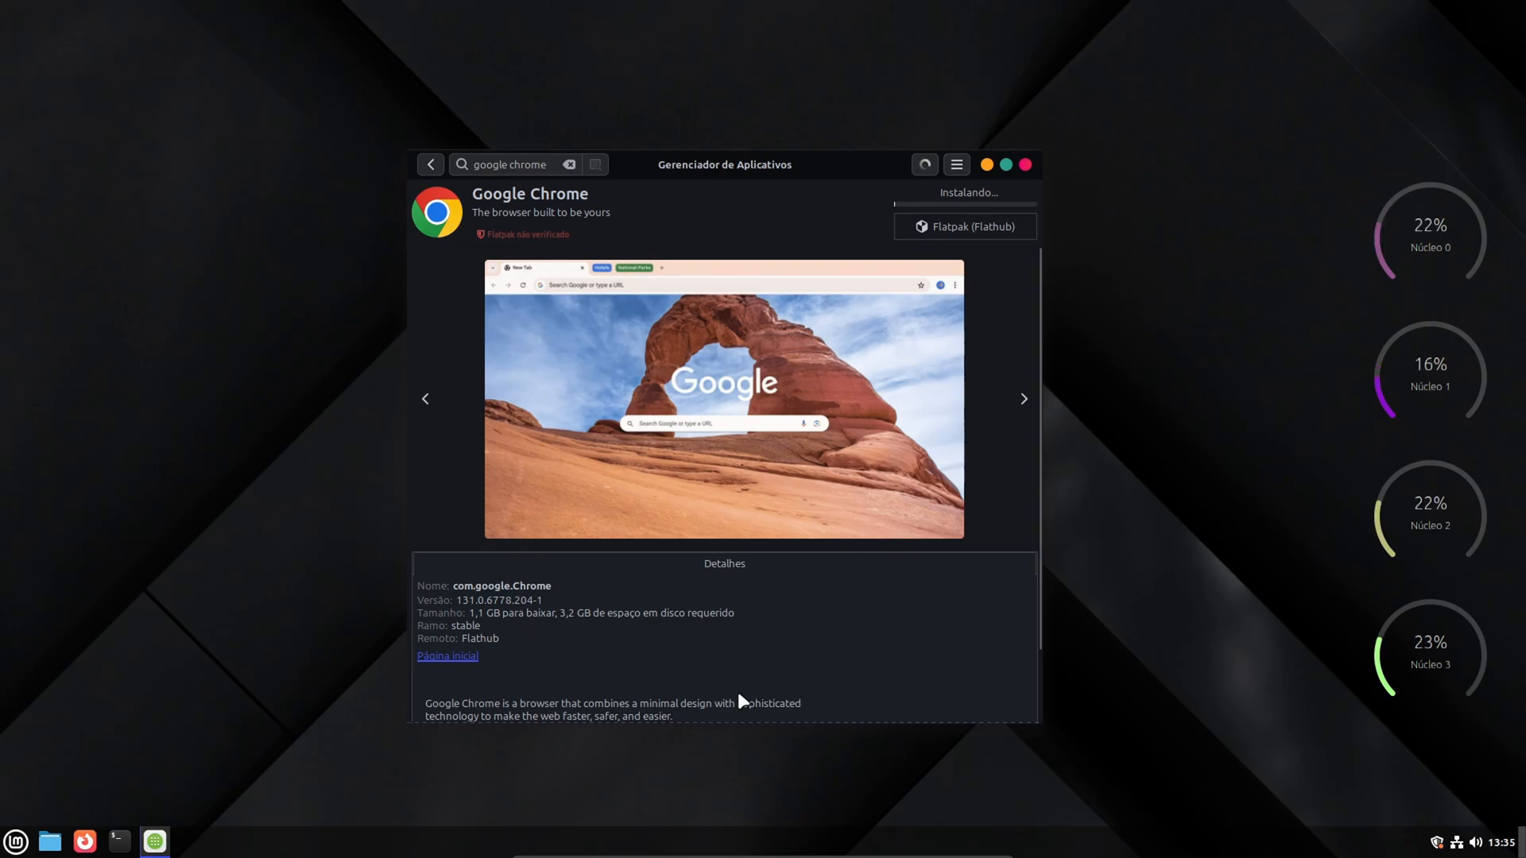
left_click(13, 843)
left_click(13, 844)
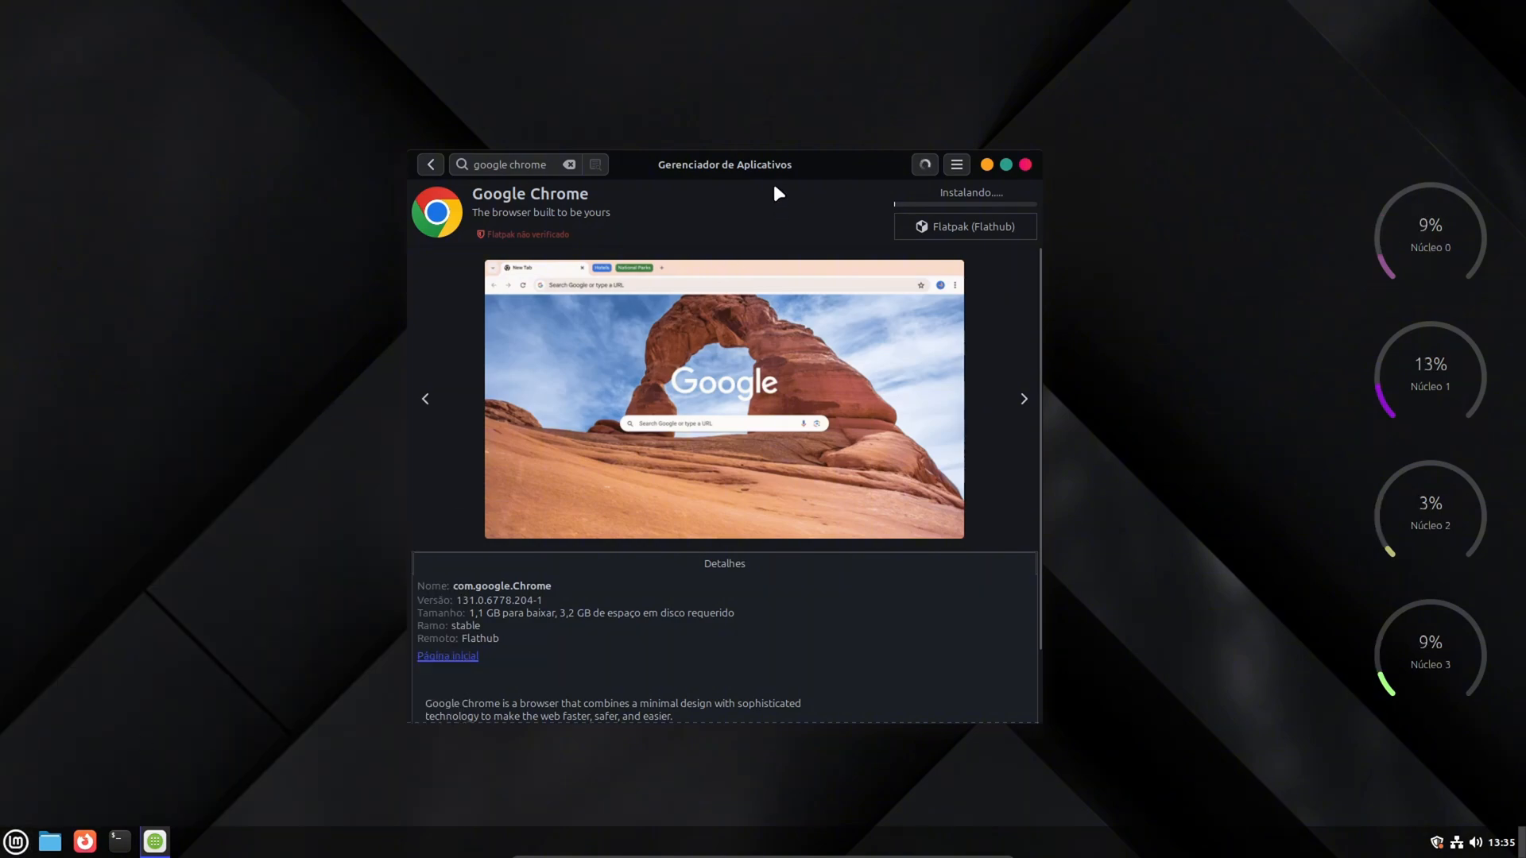
left_click_drag(772, 166, 774, 144)
left_click(15, 841)
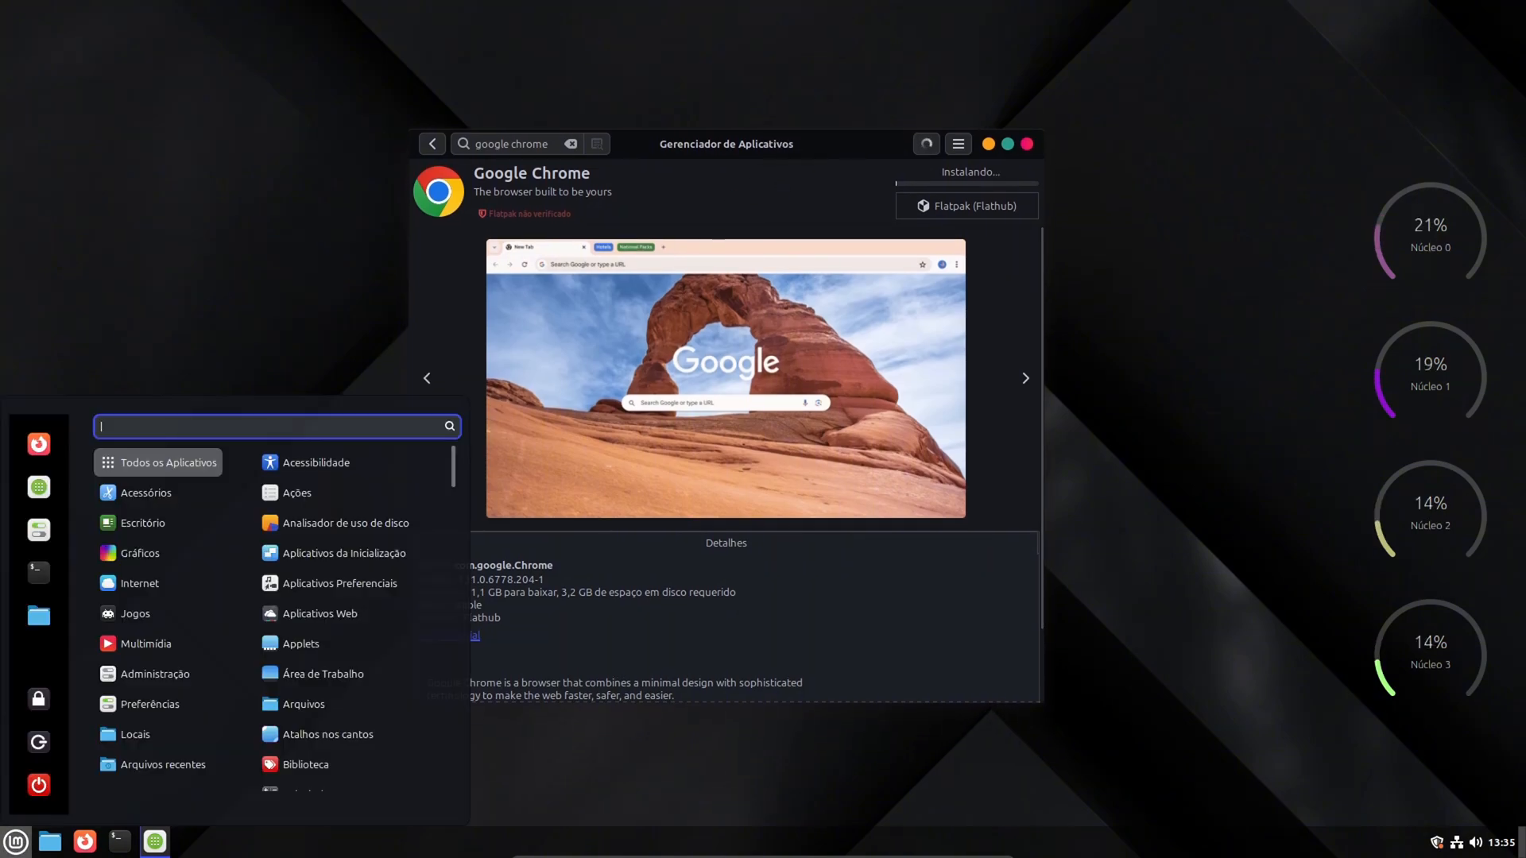
left_click(16, 842)
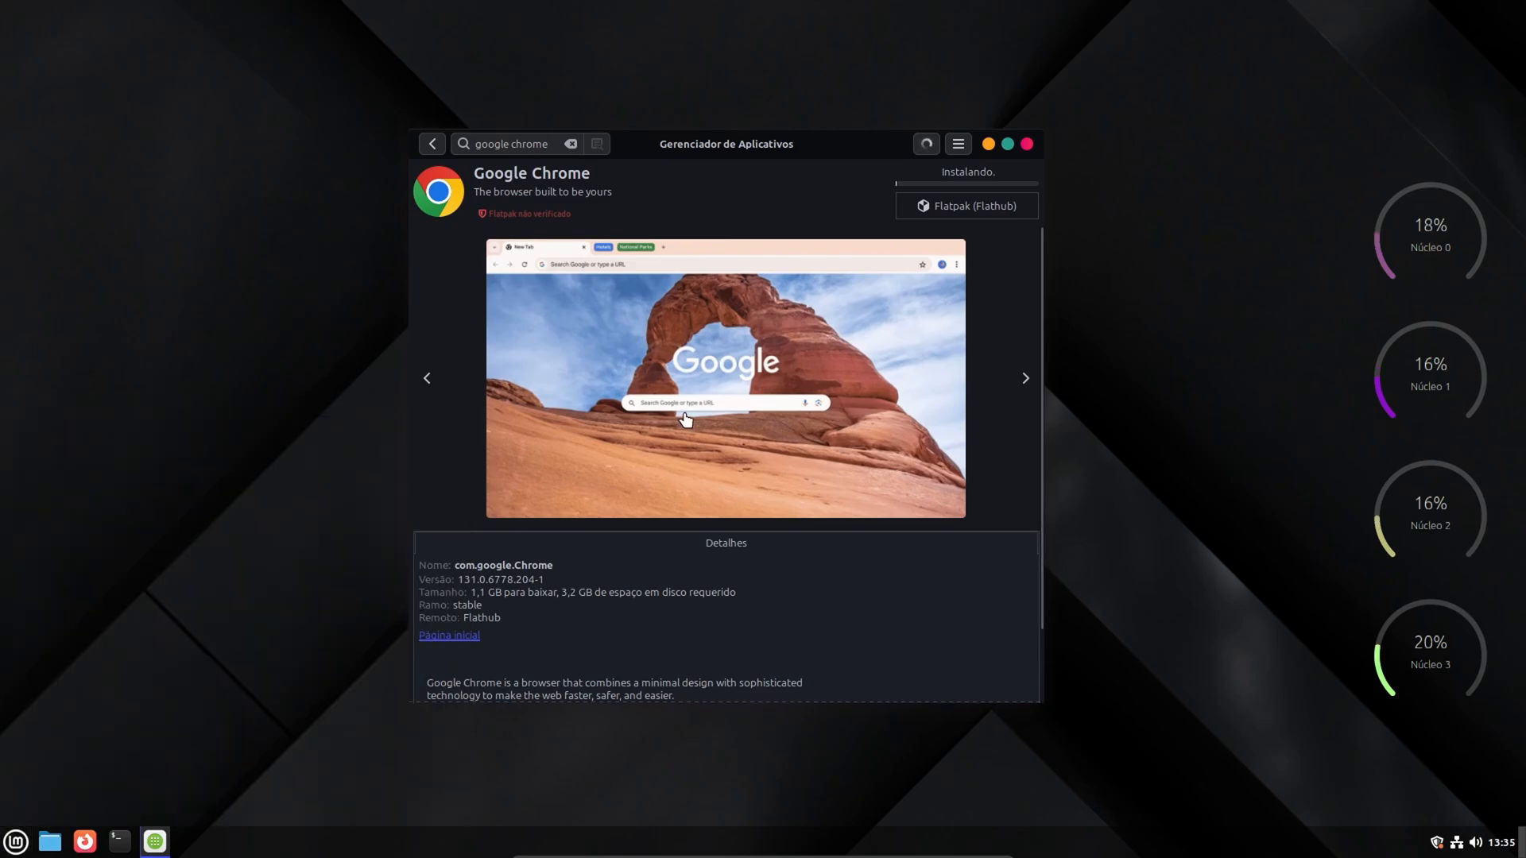
left_click(16, 841)
left_click(16, 842)
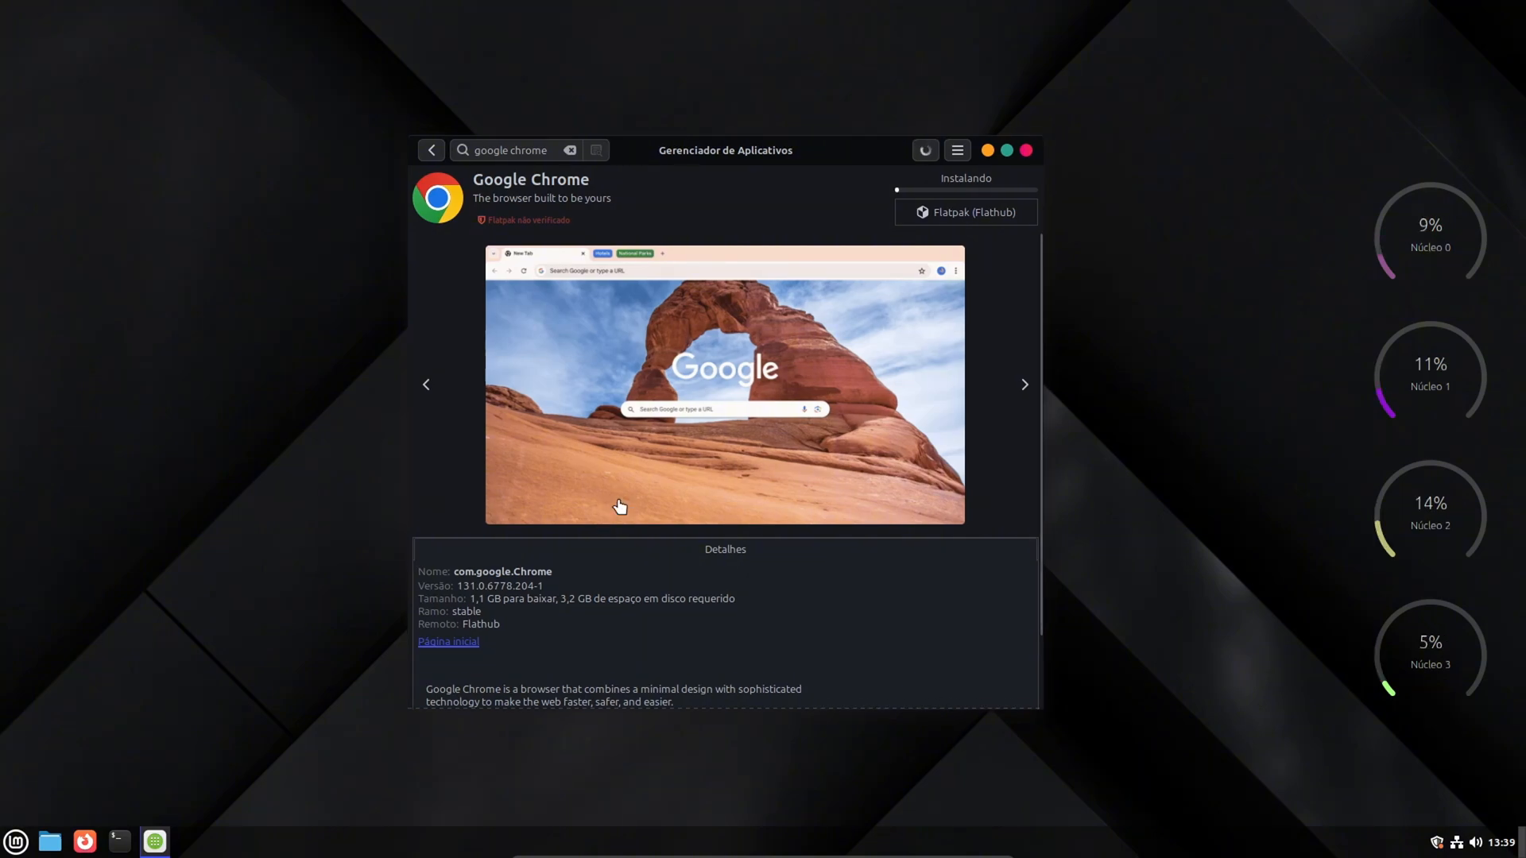
- Close the Software Manager, switch to Firefox and search the web for "google chrome"
left_click(1025, 149)
left_click(769, 478)
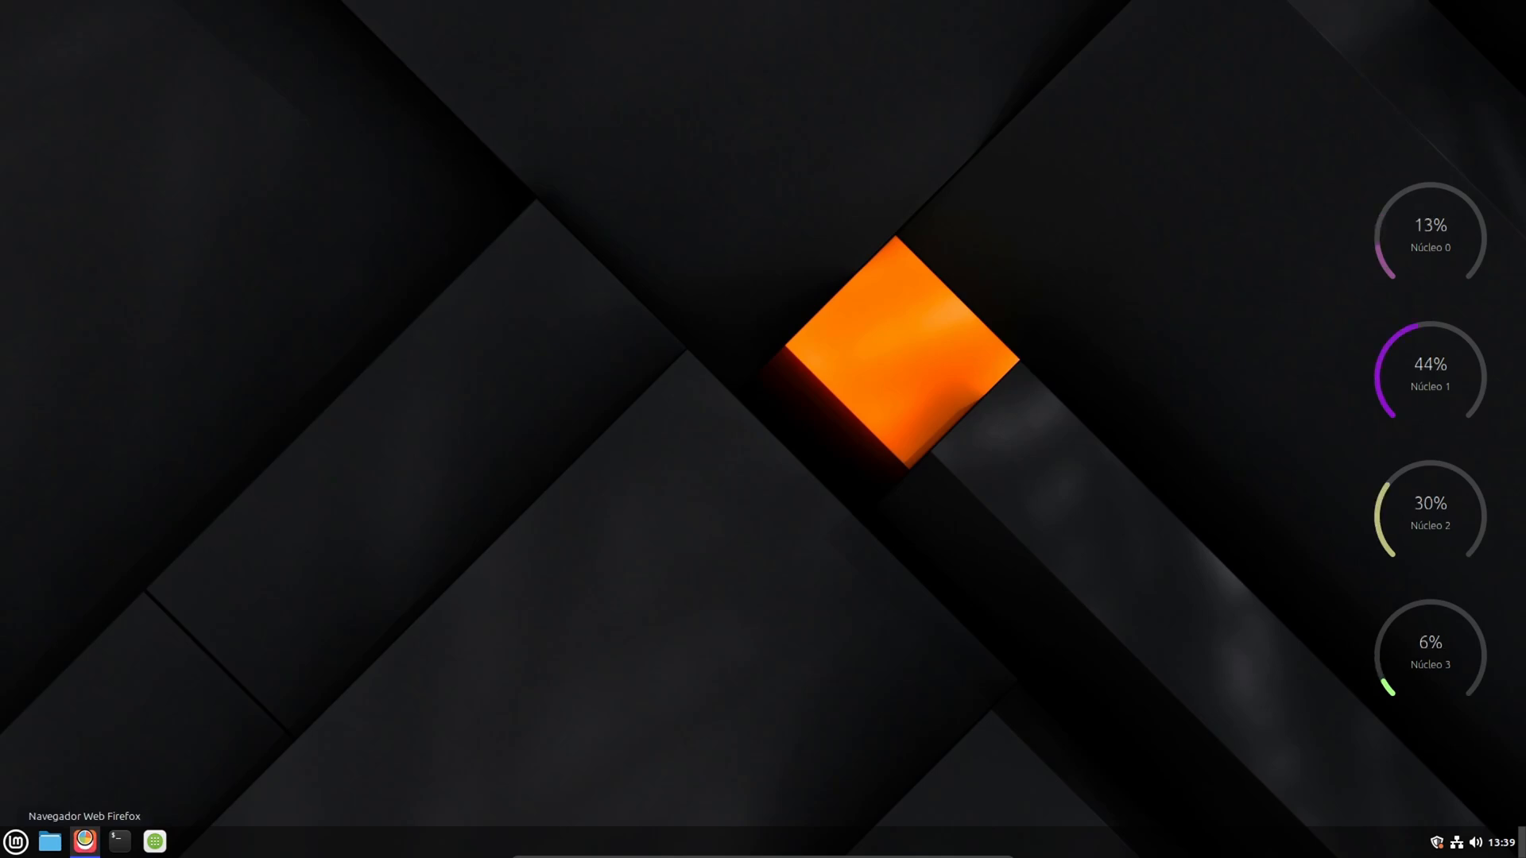
left_click(85, 840)
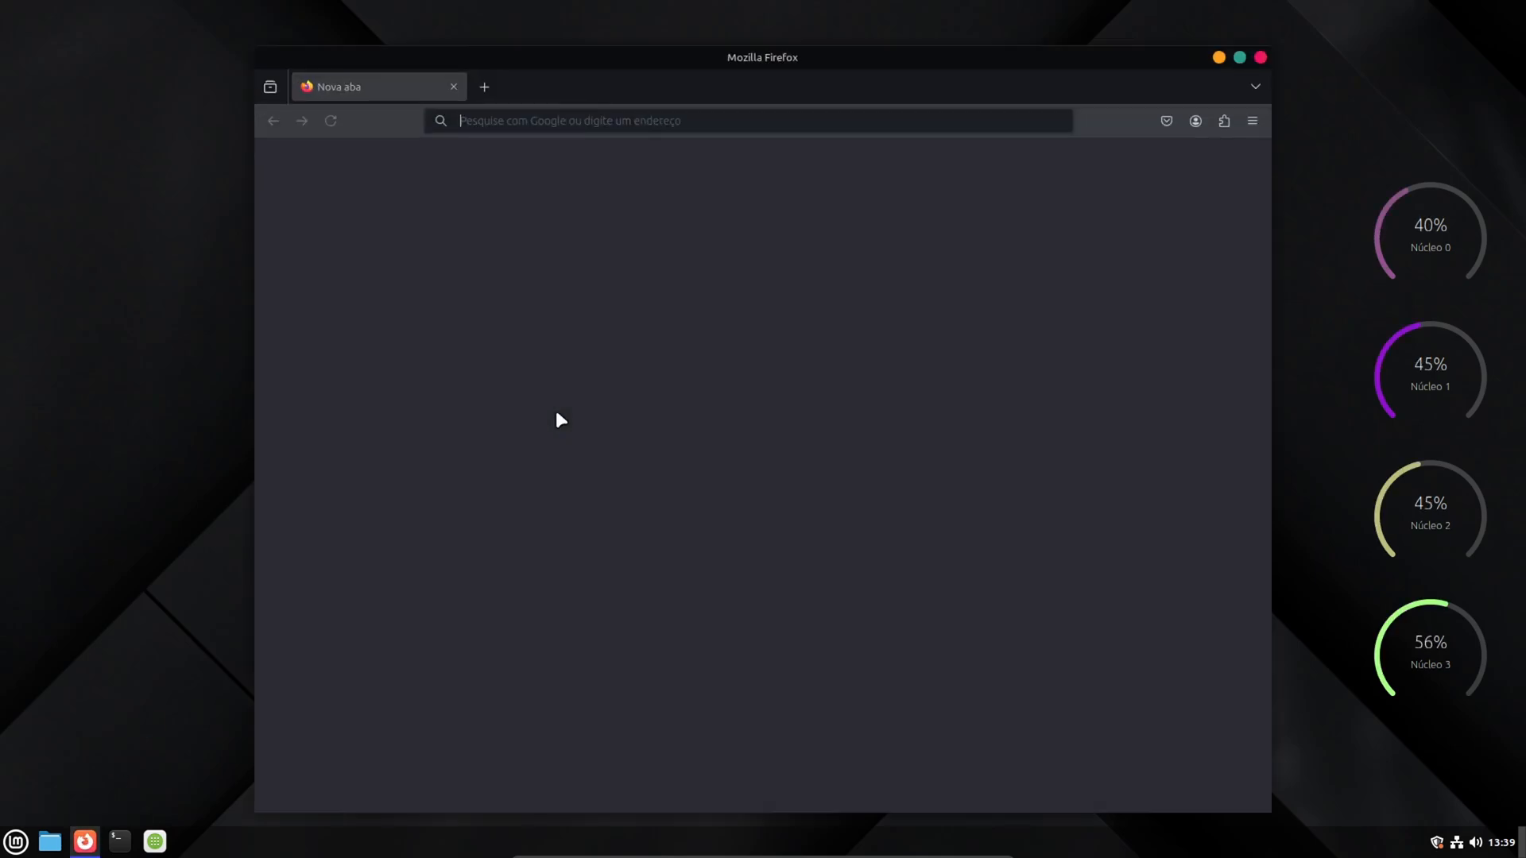
left_click_drag(737, 53, 726, 40)
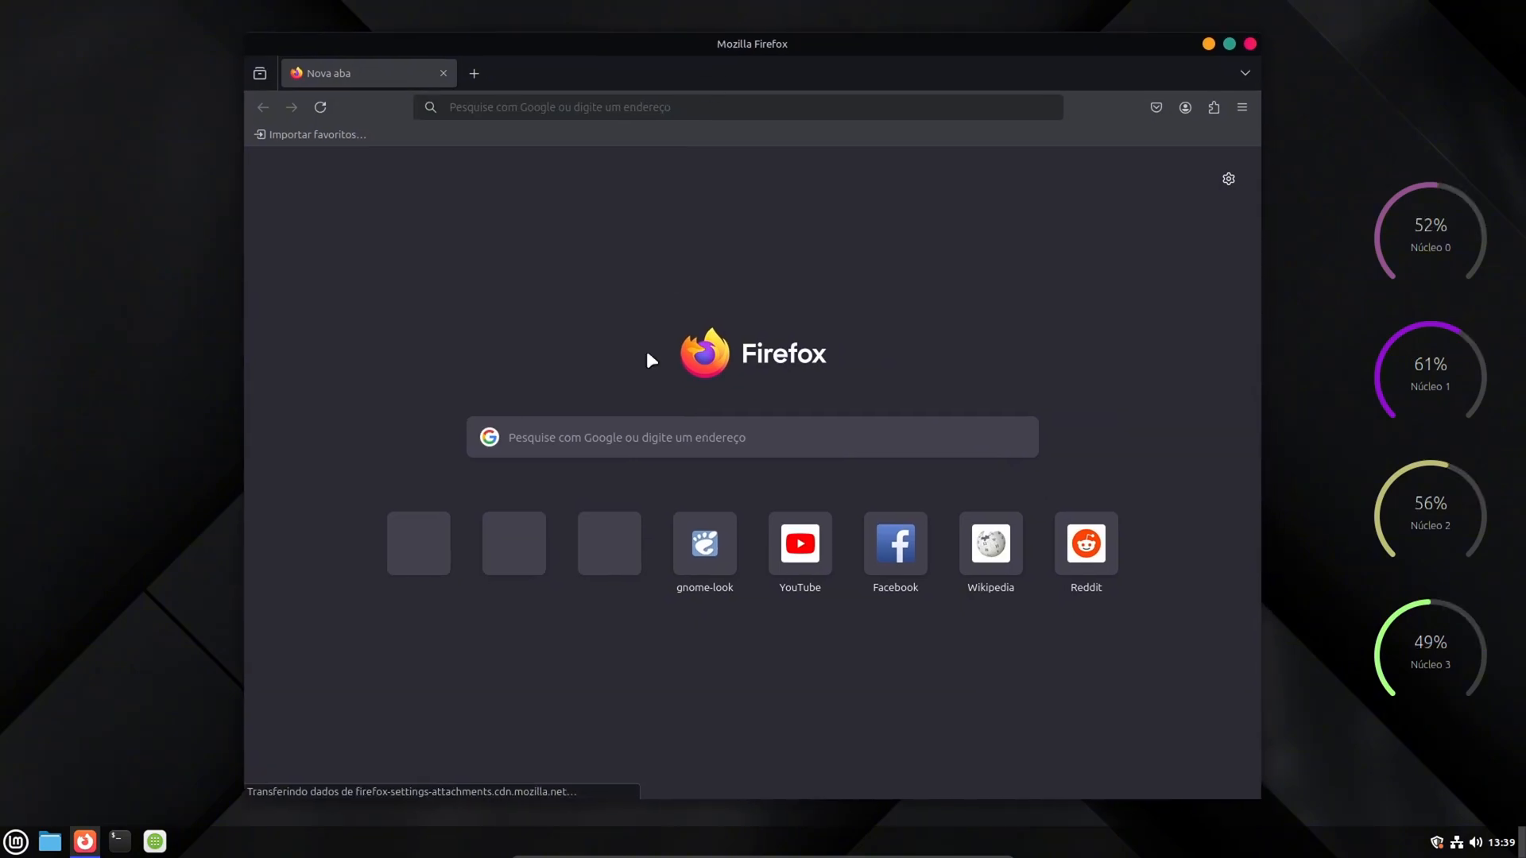
left_click(632, 425)
type("g")
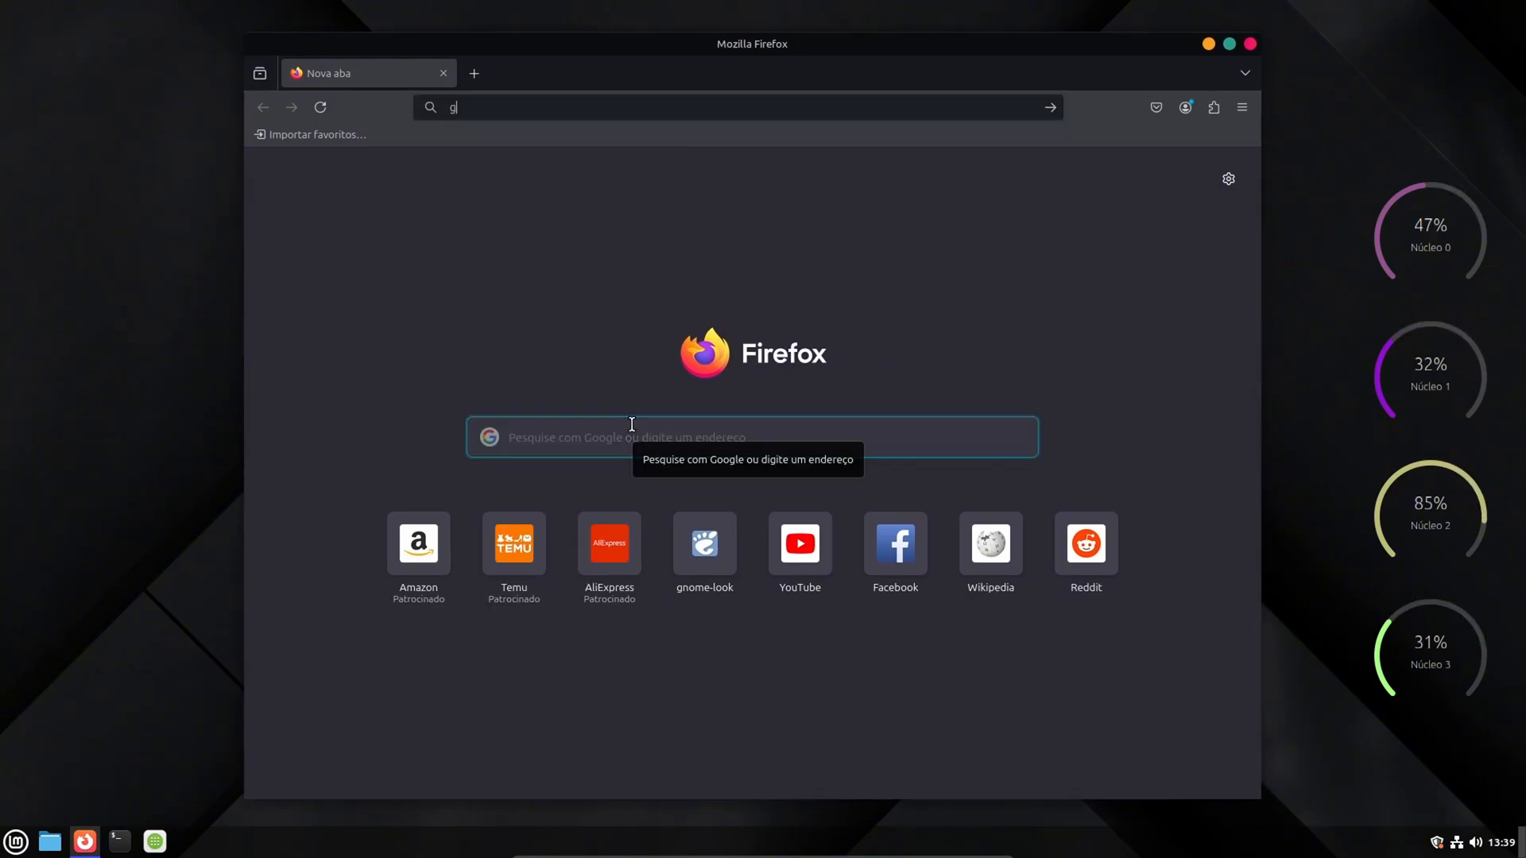
type("oogle chrome")
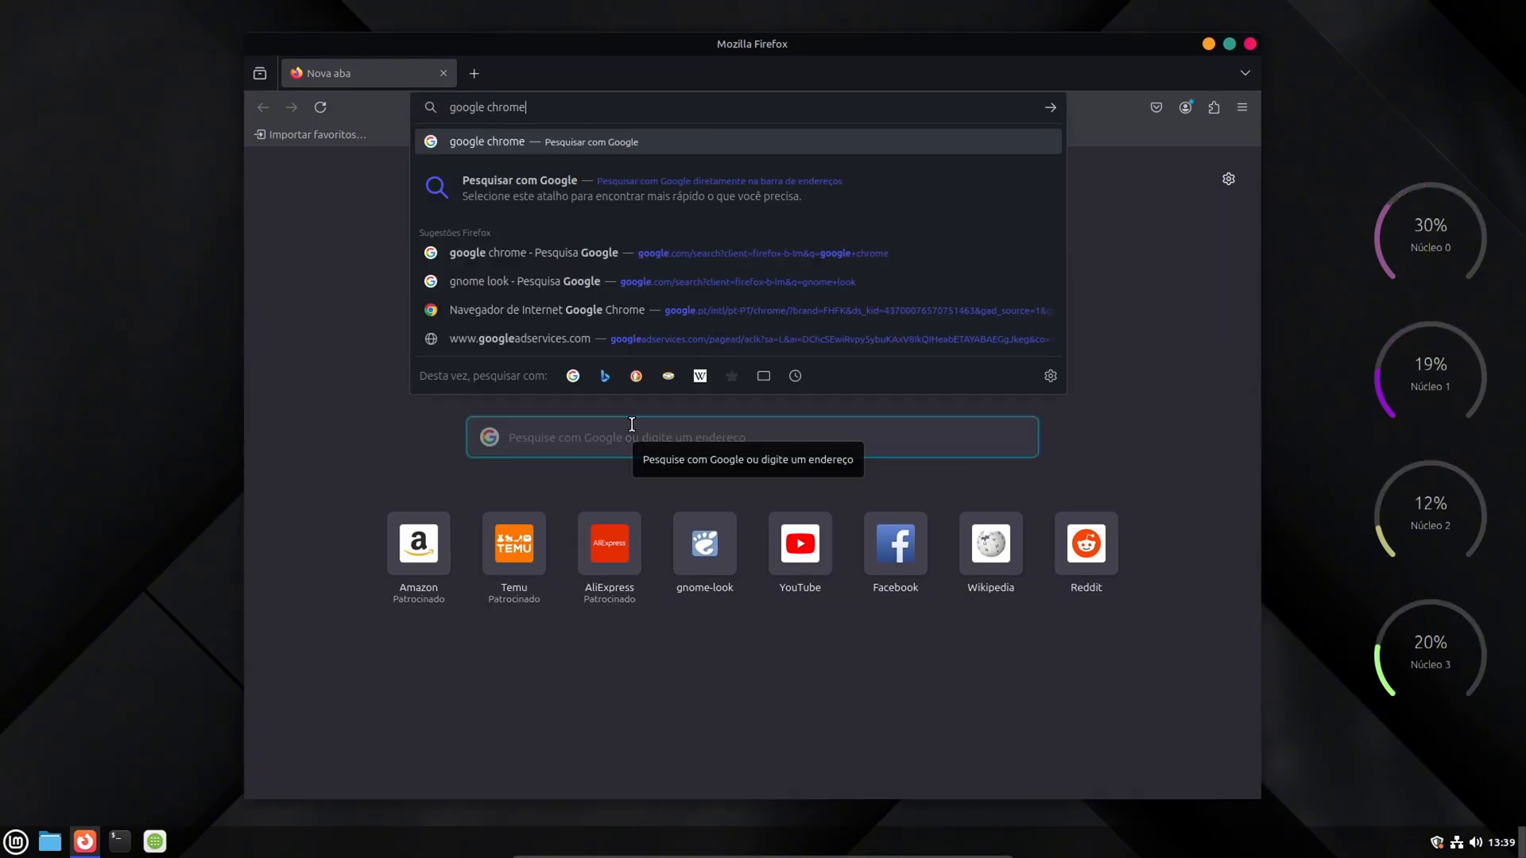
key("Return")
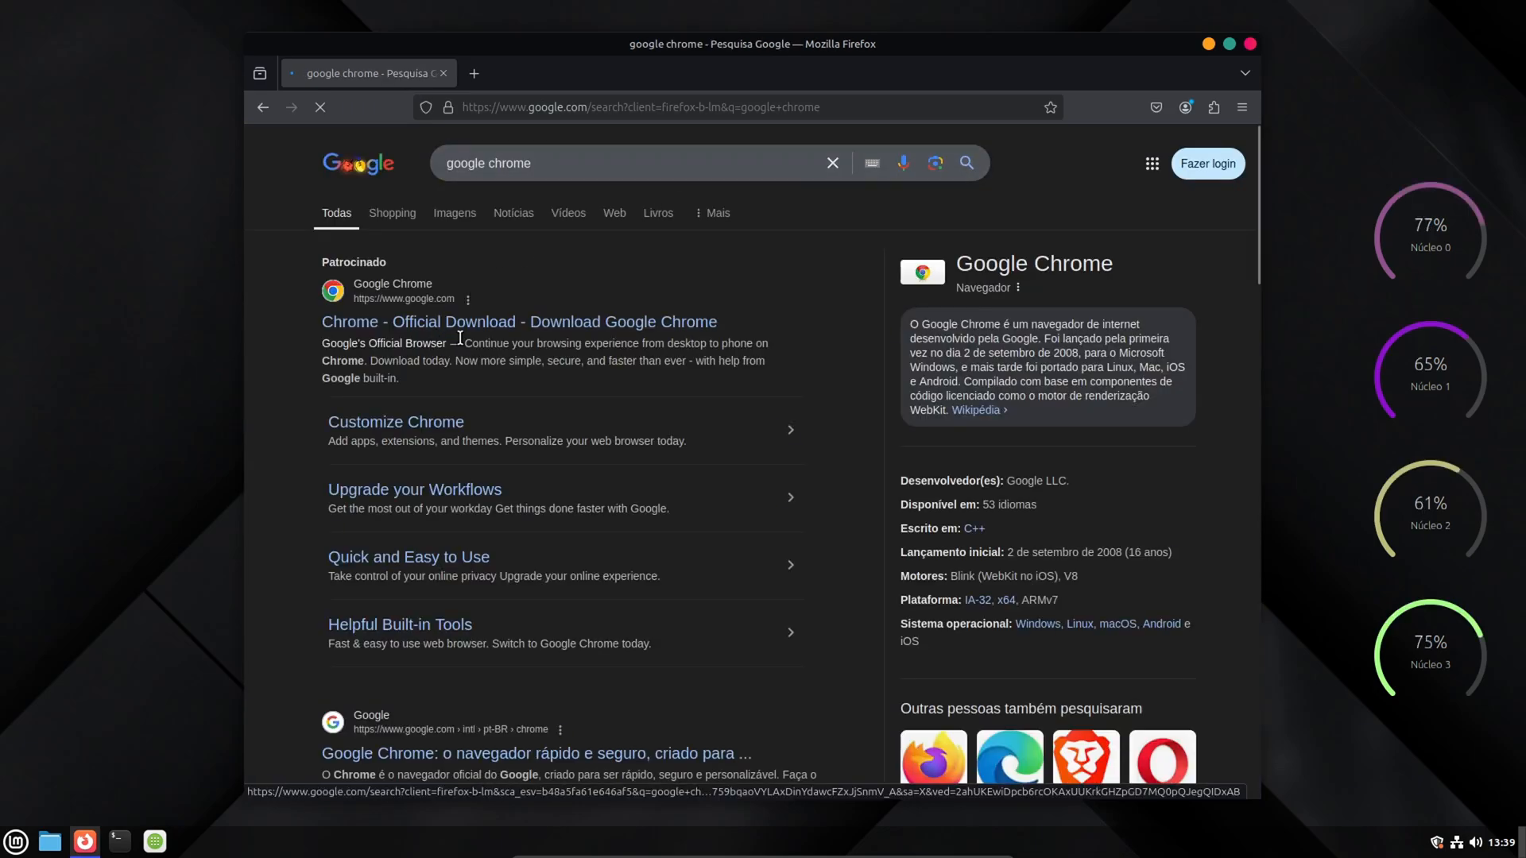
- Open the official Brazilian Google Chrome page, start downloading google-chrome-stable_current_amd64.deb and dismiss the downloads list
left_click(459, 754)
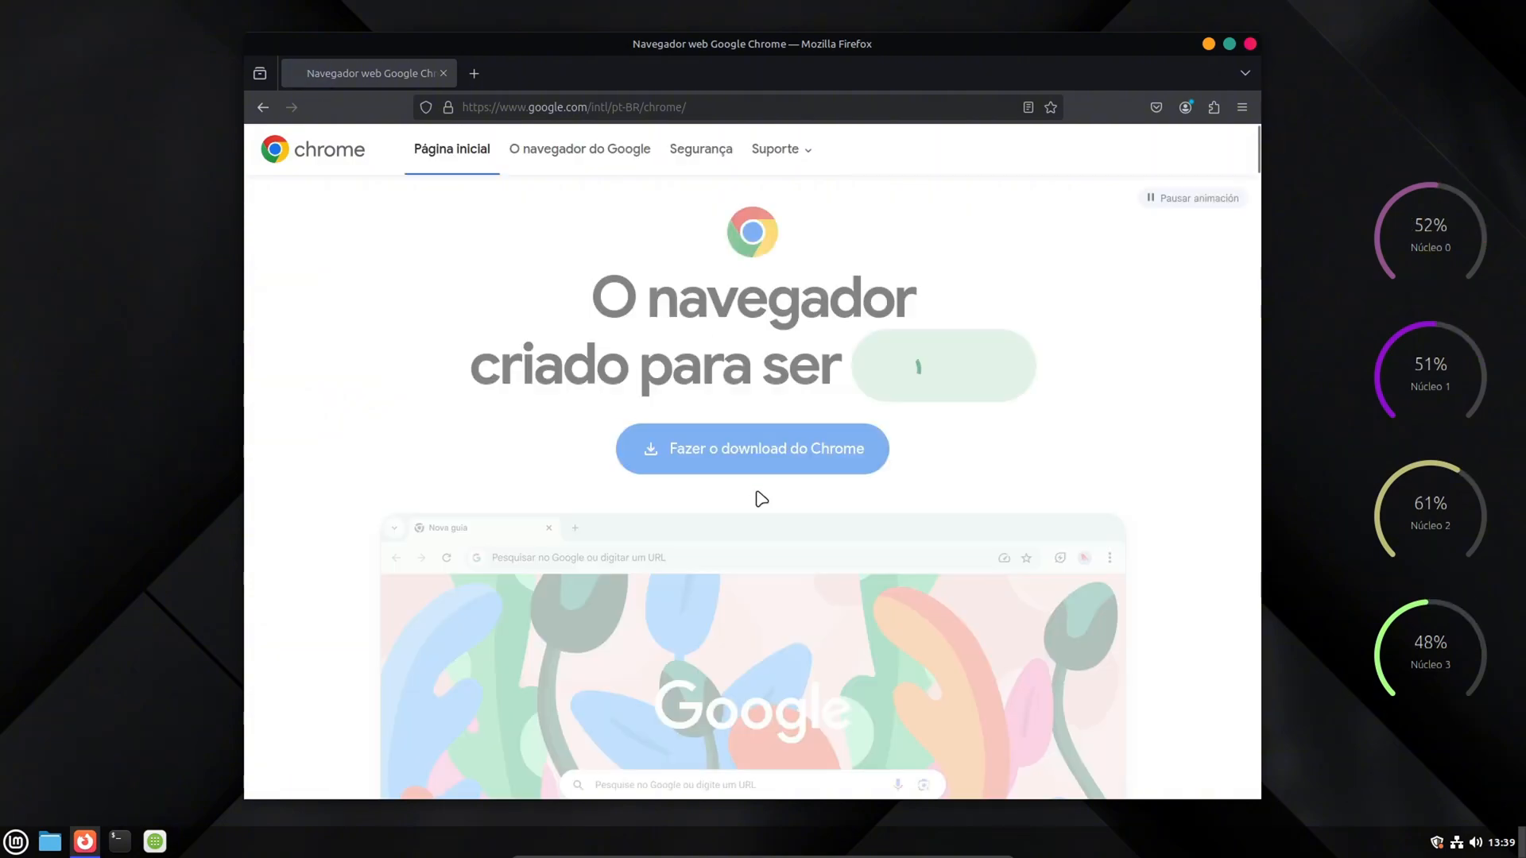
left_click(732, 465)
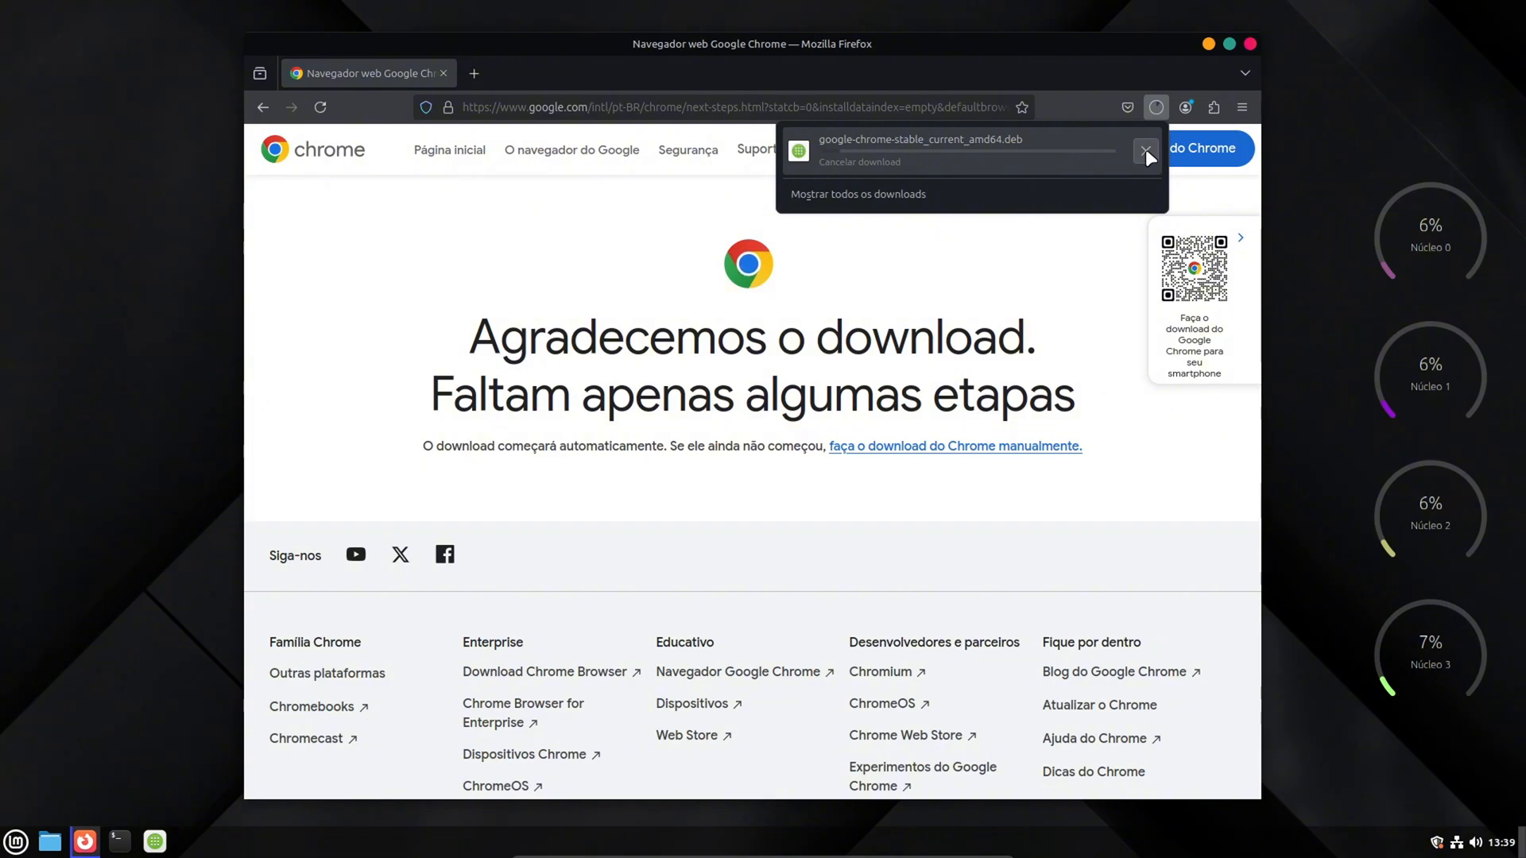
left_click(1160, 81)
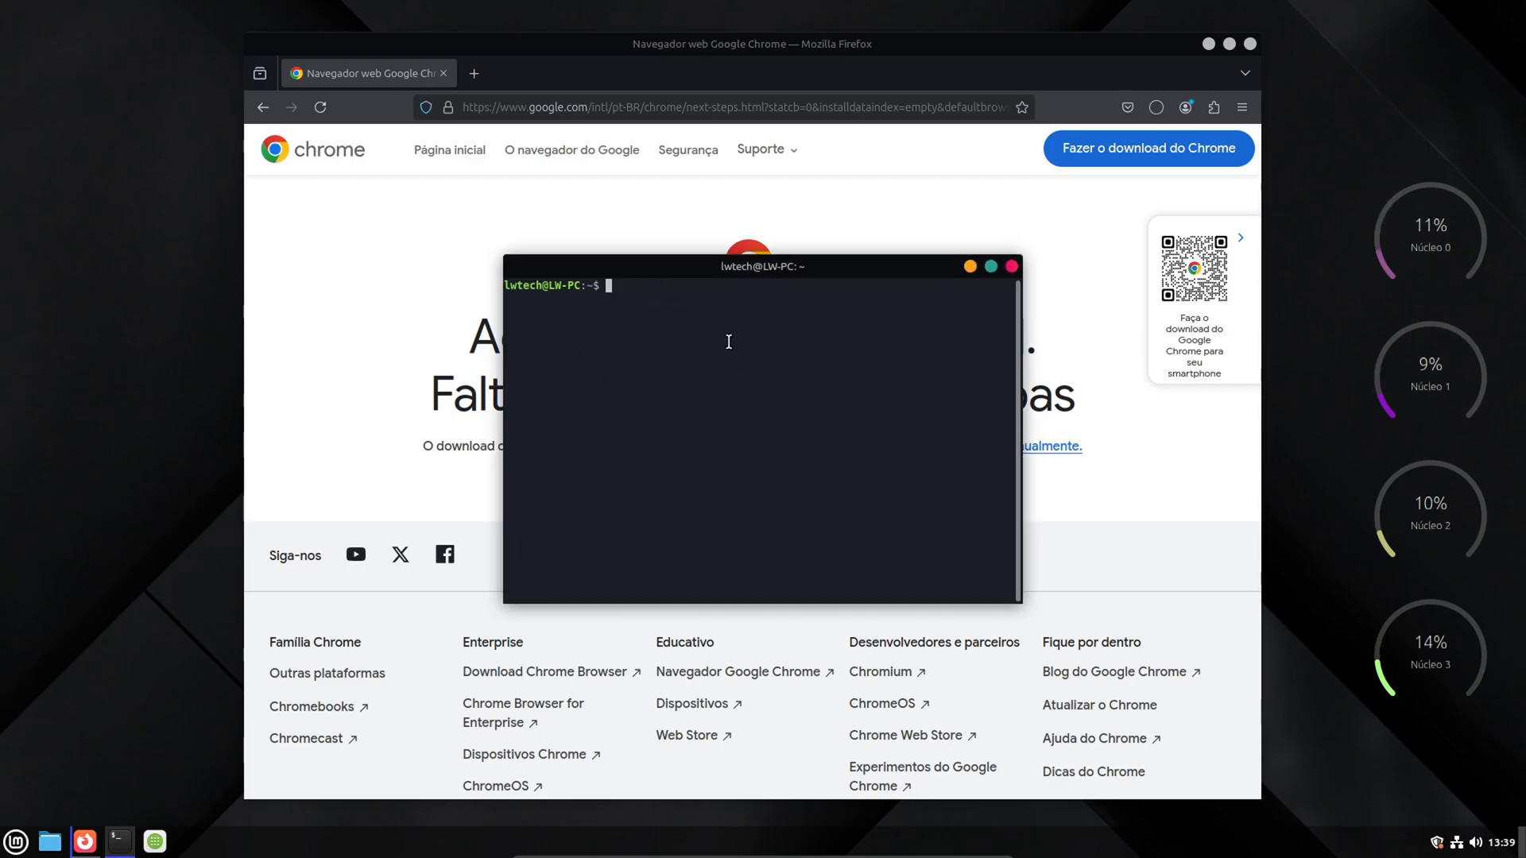
- Run sudo apt install cpu-x in the terminal
type("udo ap")
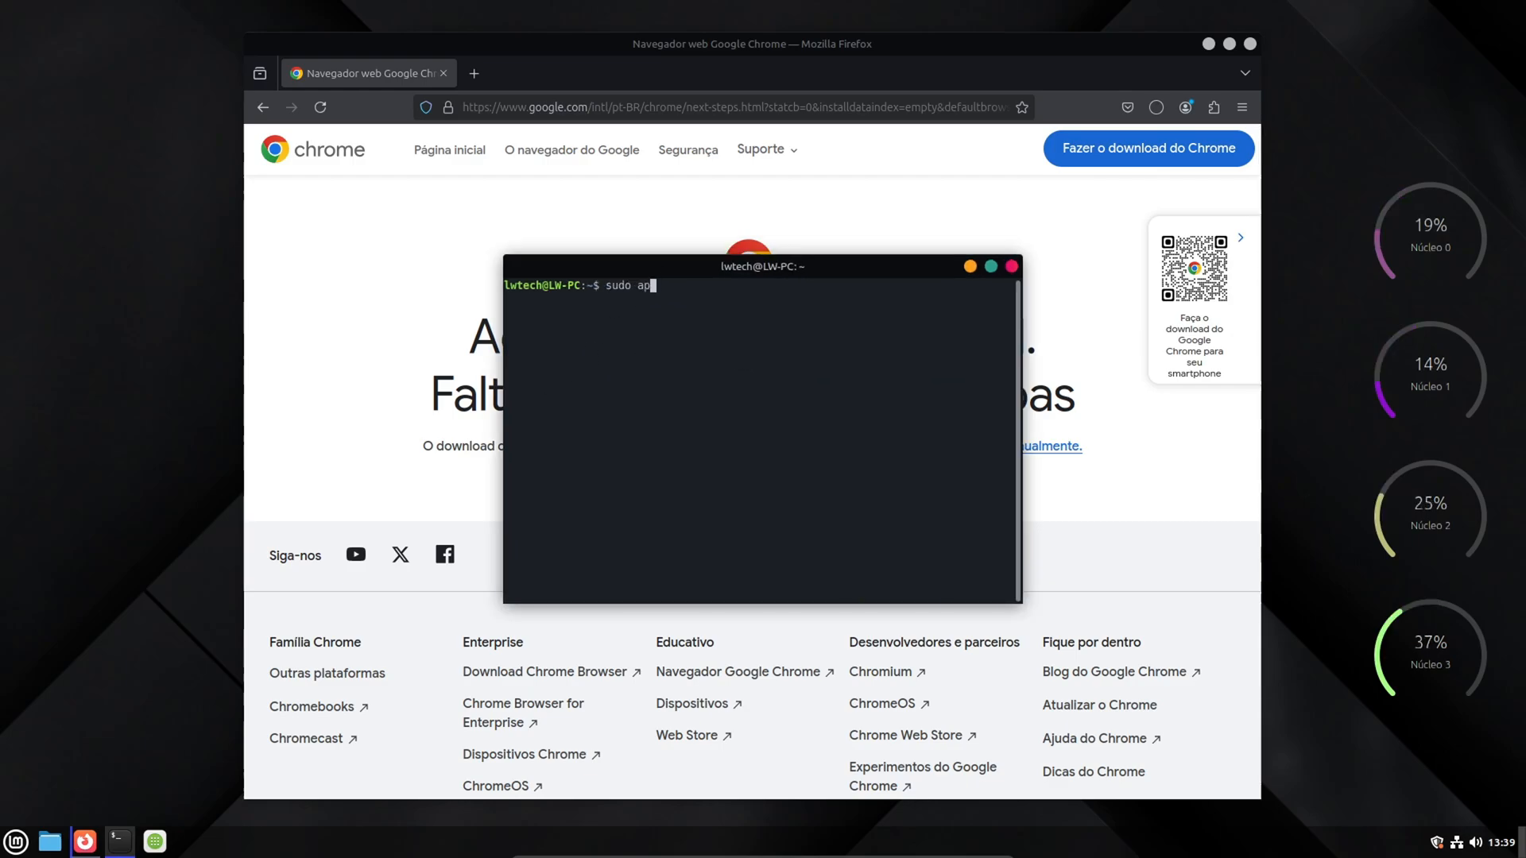
type("t install ")
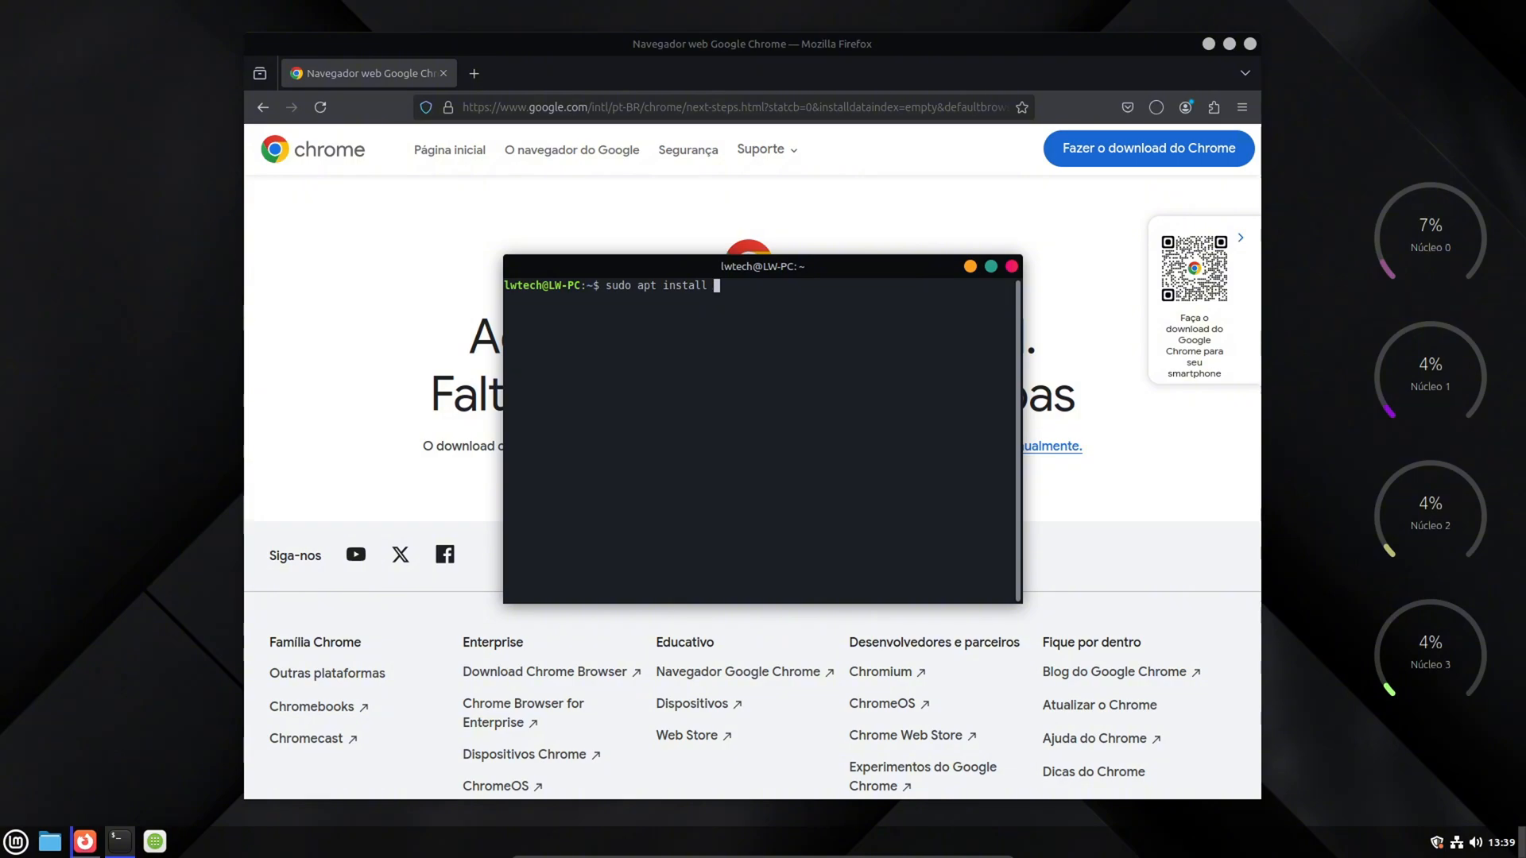
type("cpu-z")
key("BackSpace")
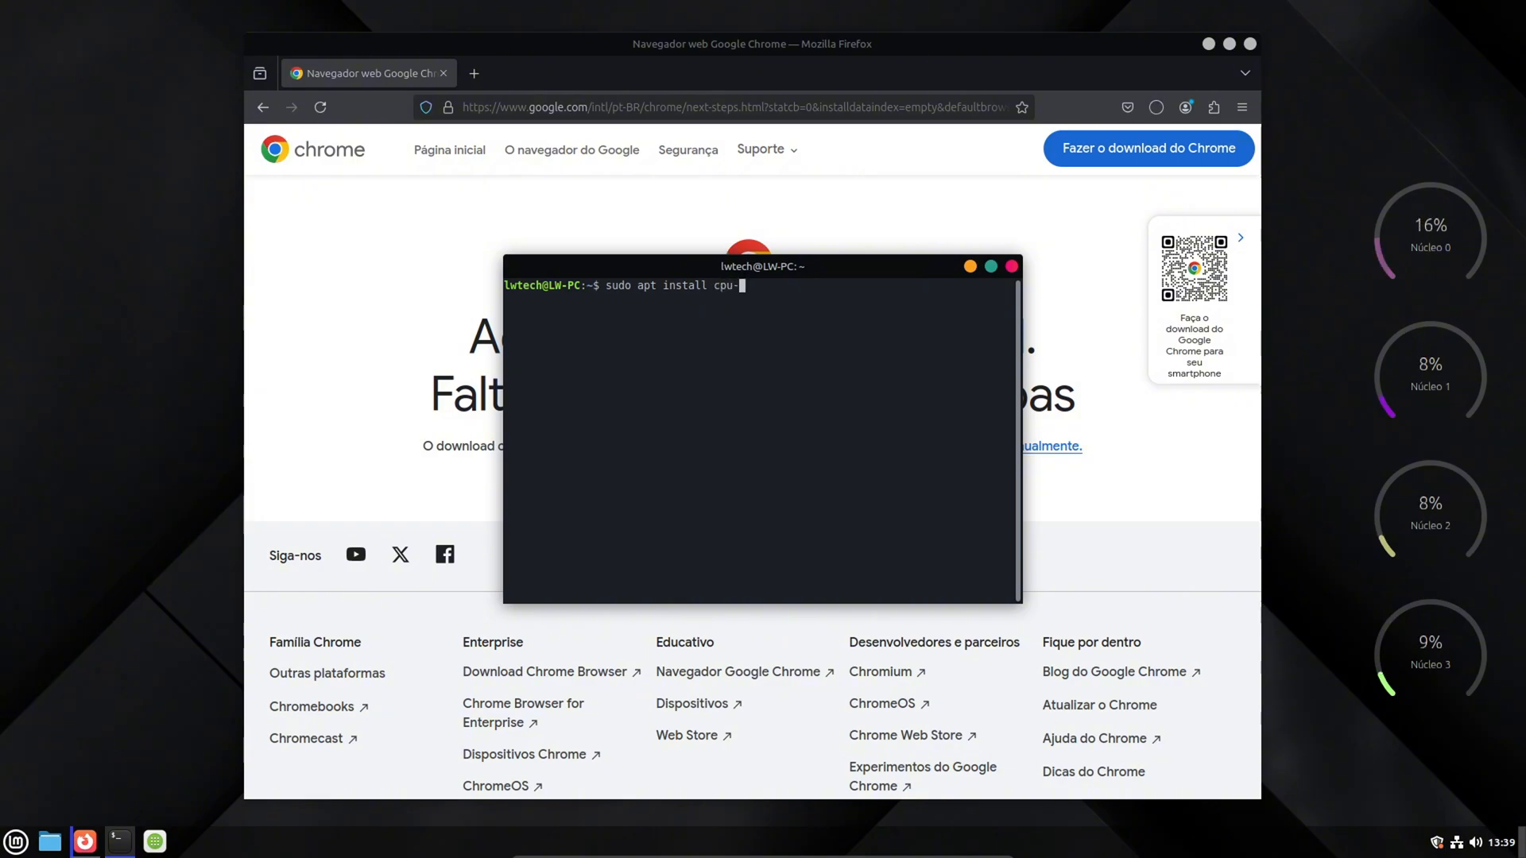
type("x")
key("Return")
- Authenticate with the account password, accept the CPU-X package installation and minimize the terminal
type("*")
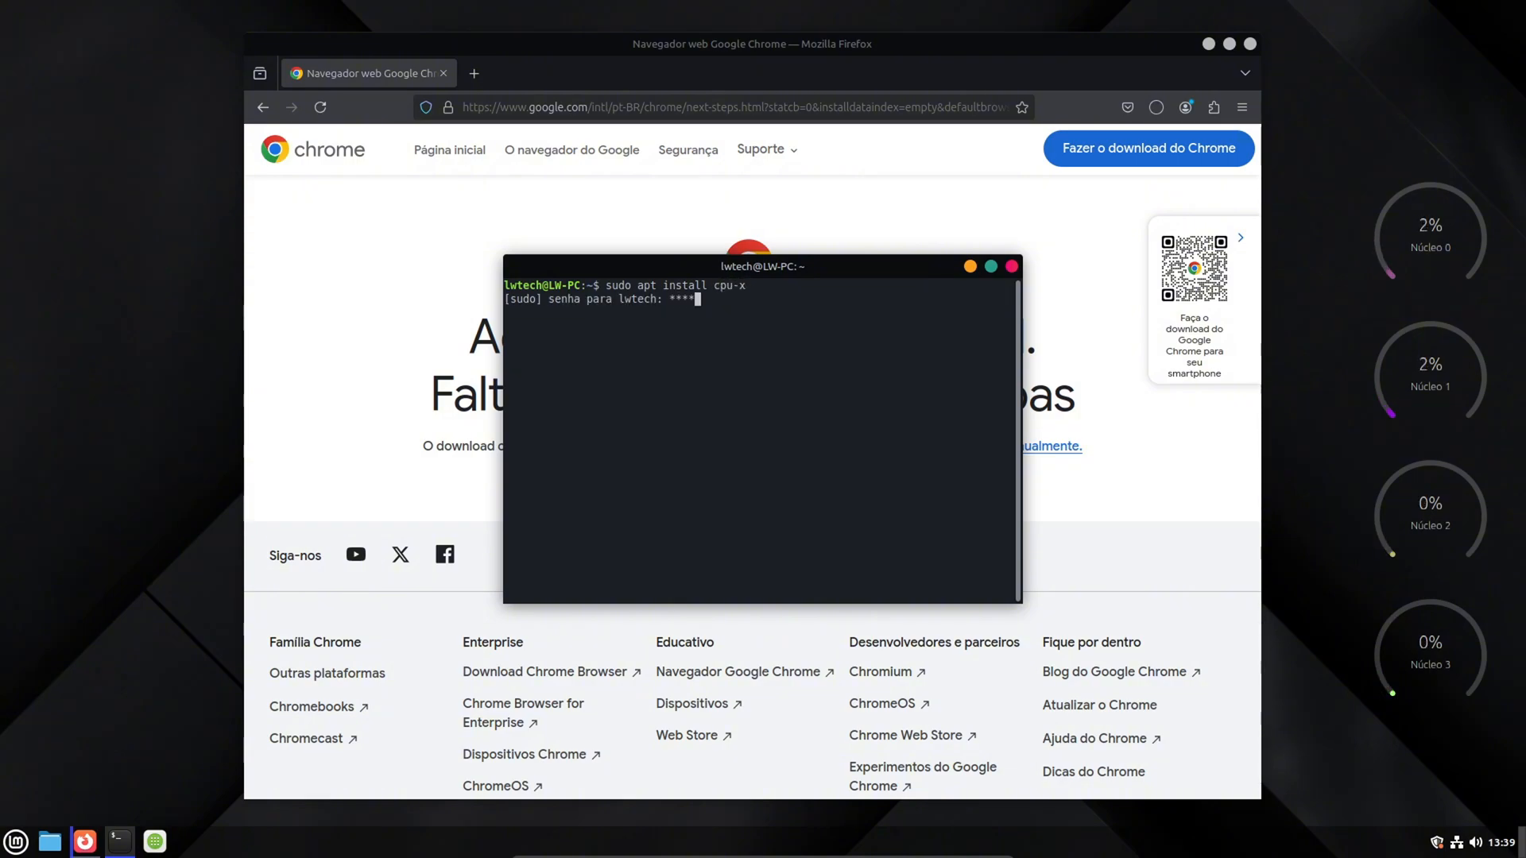
key("Return")
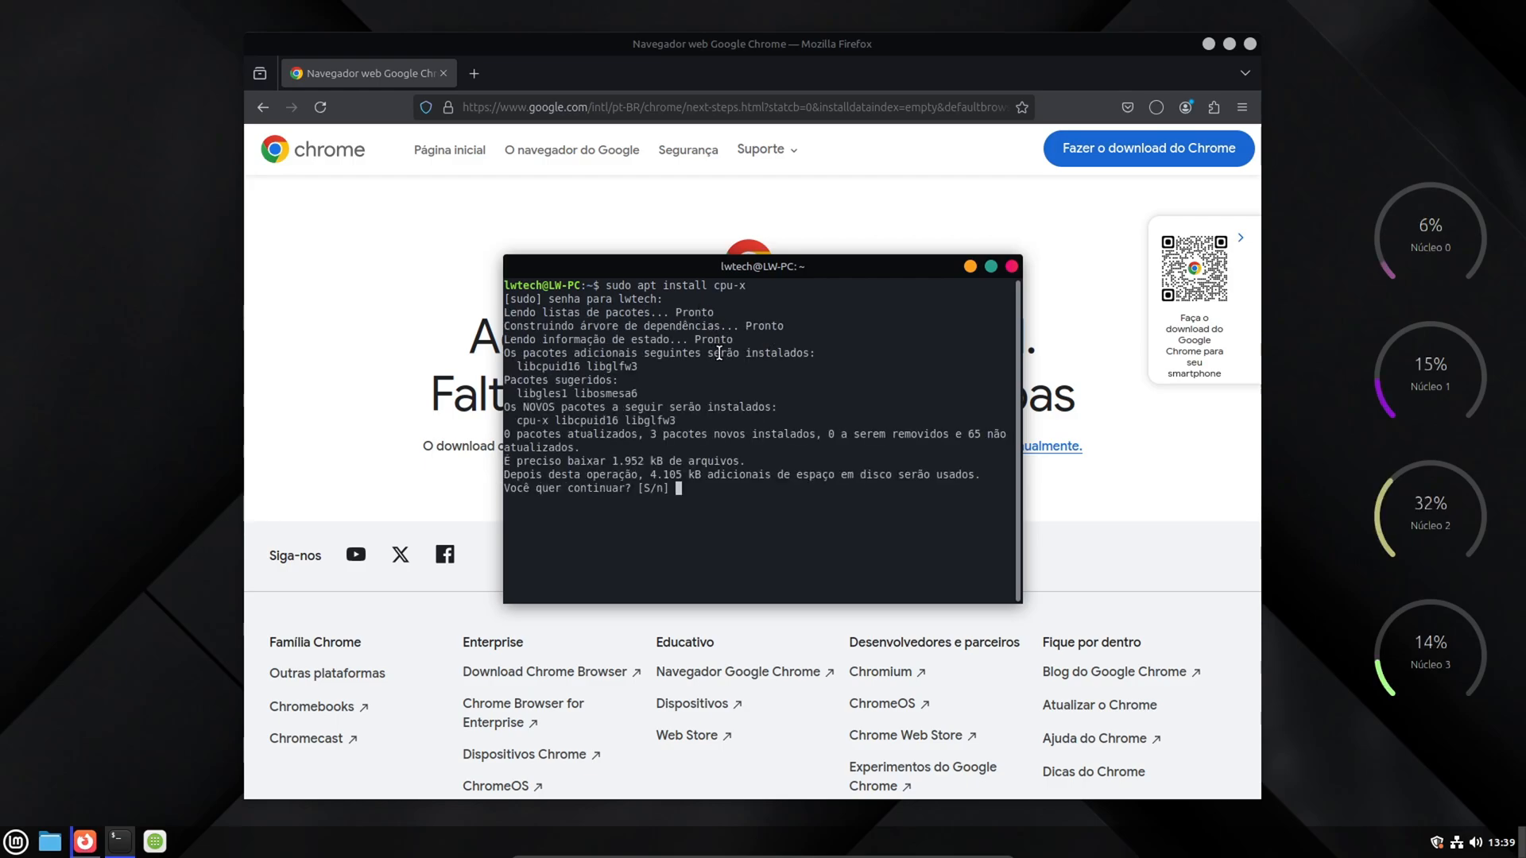
type("S")
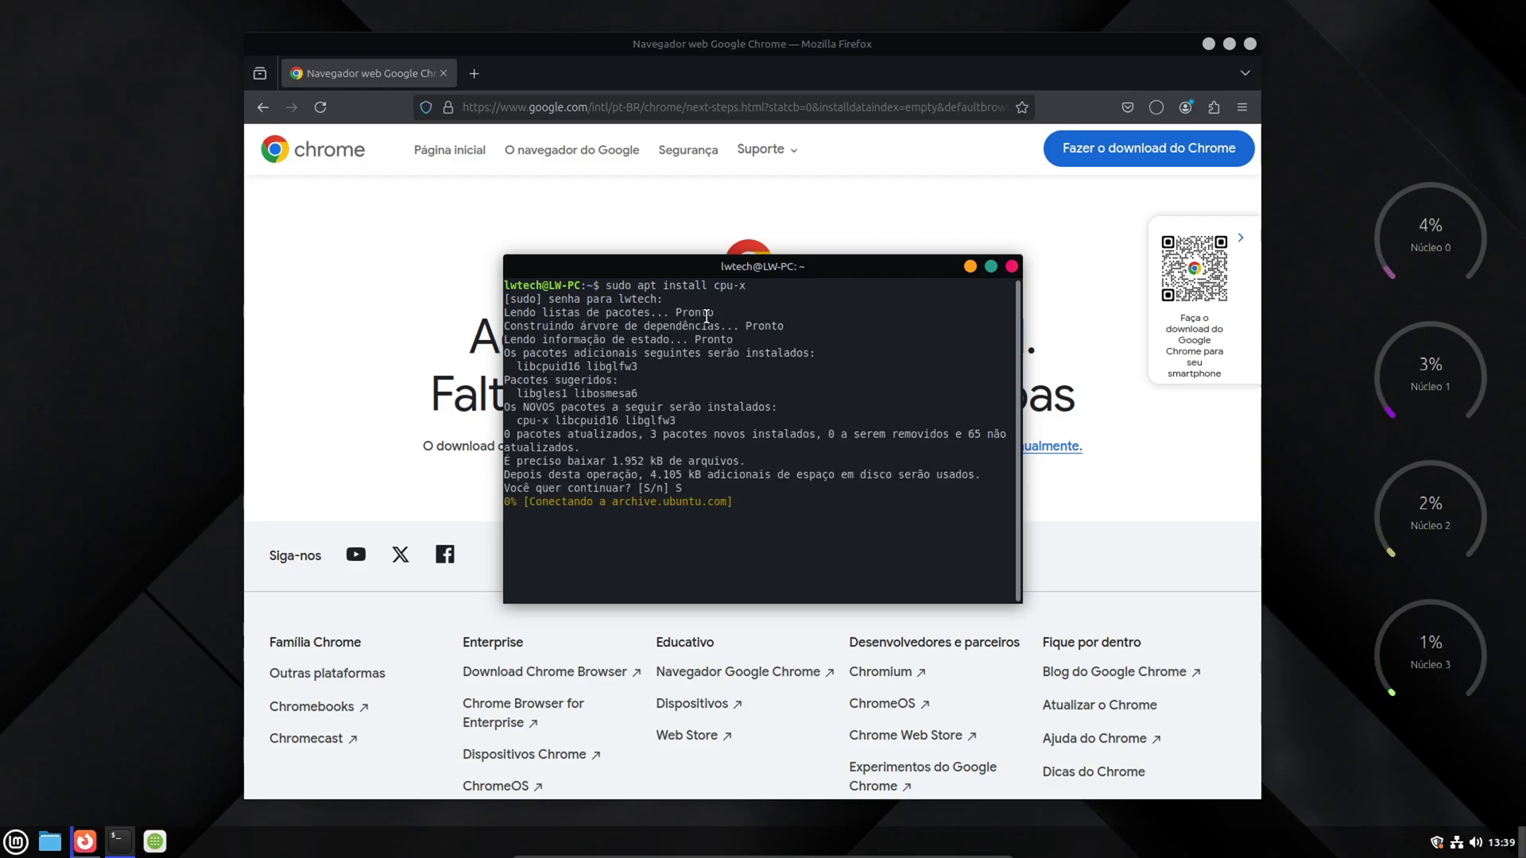
left_click(967, 266)
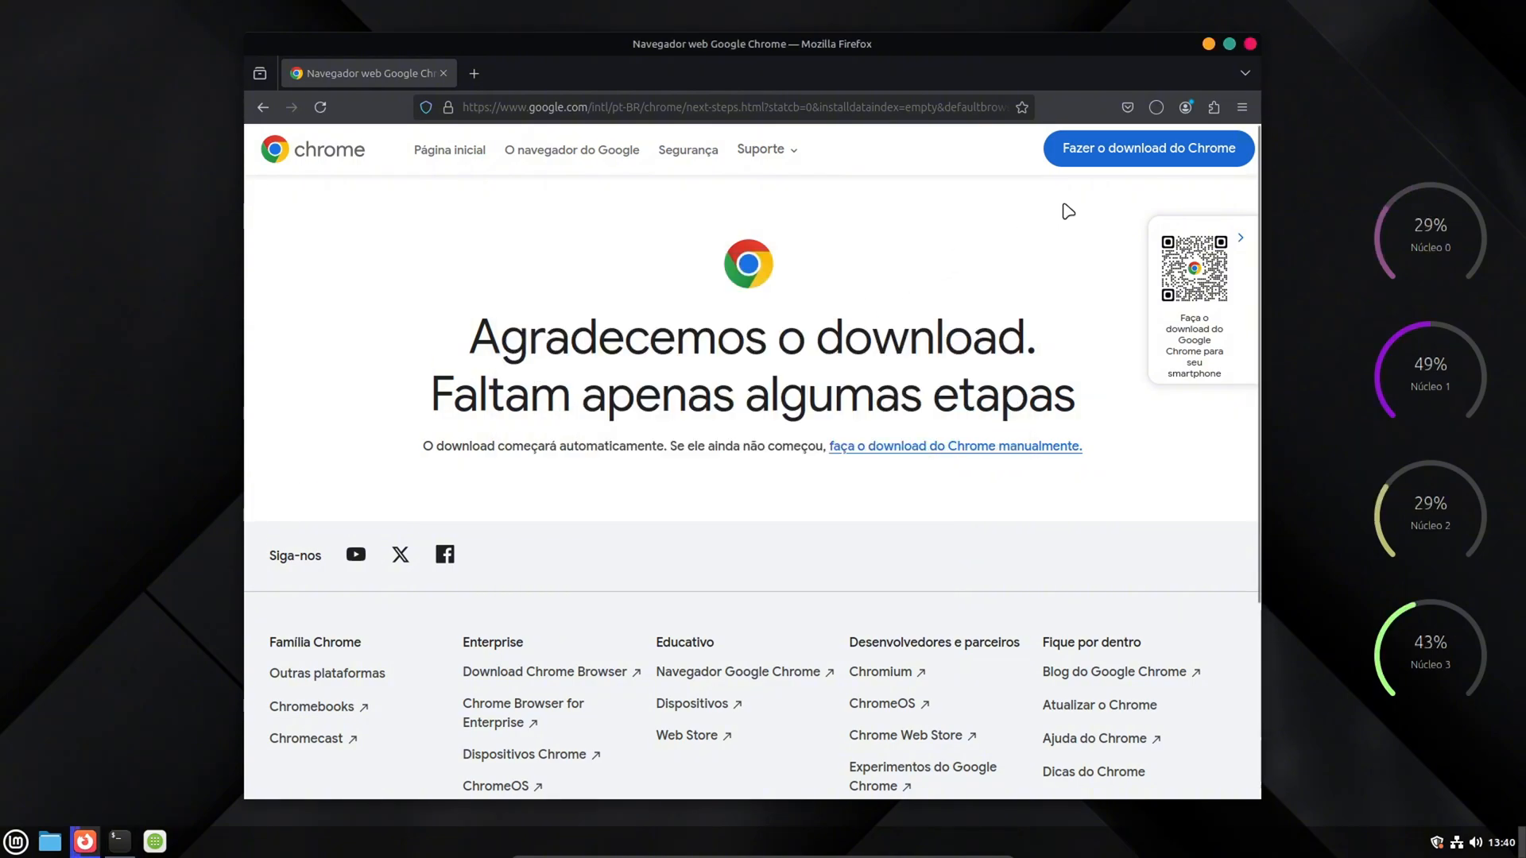
- Open Firefox's downloads library to check the progress of google-chrome-stable_current_amd64.deb
left_click(1188, 109)
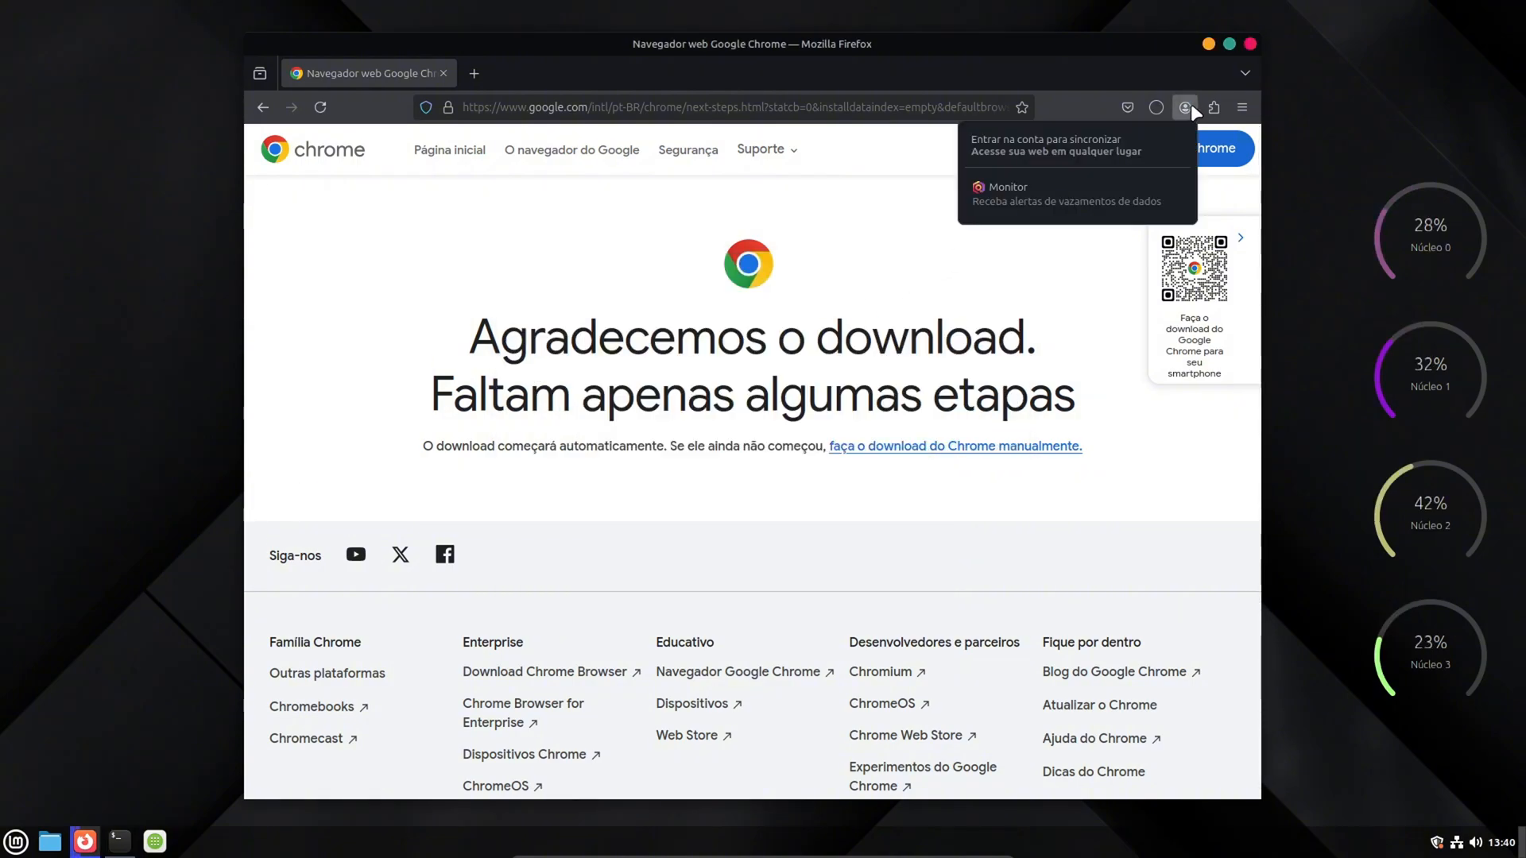
left_click(892, 204)
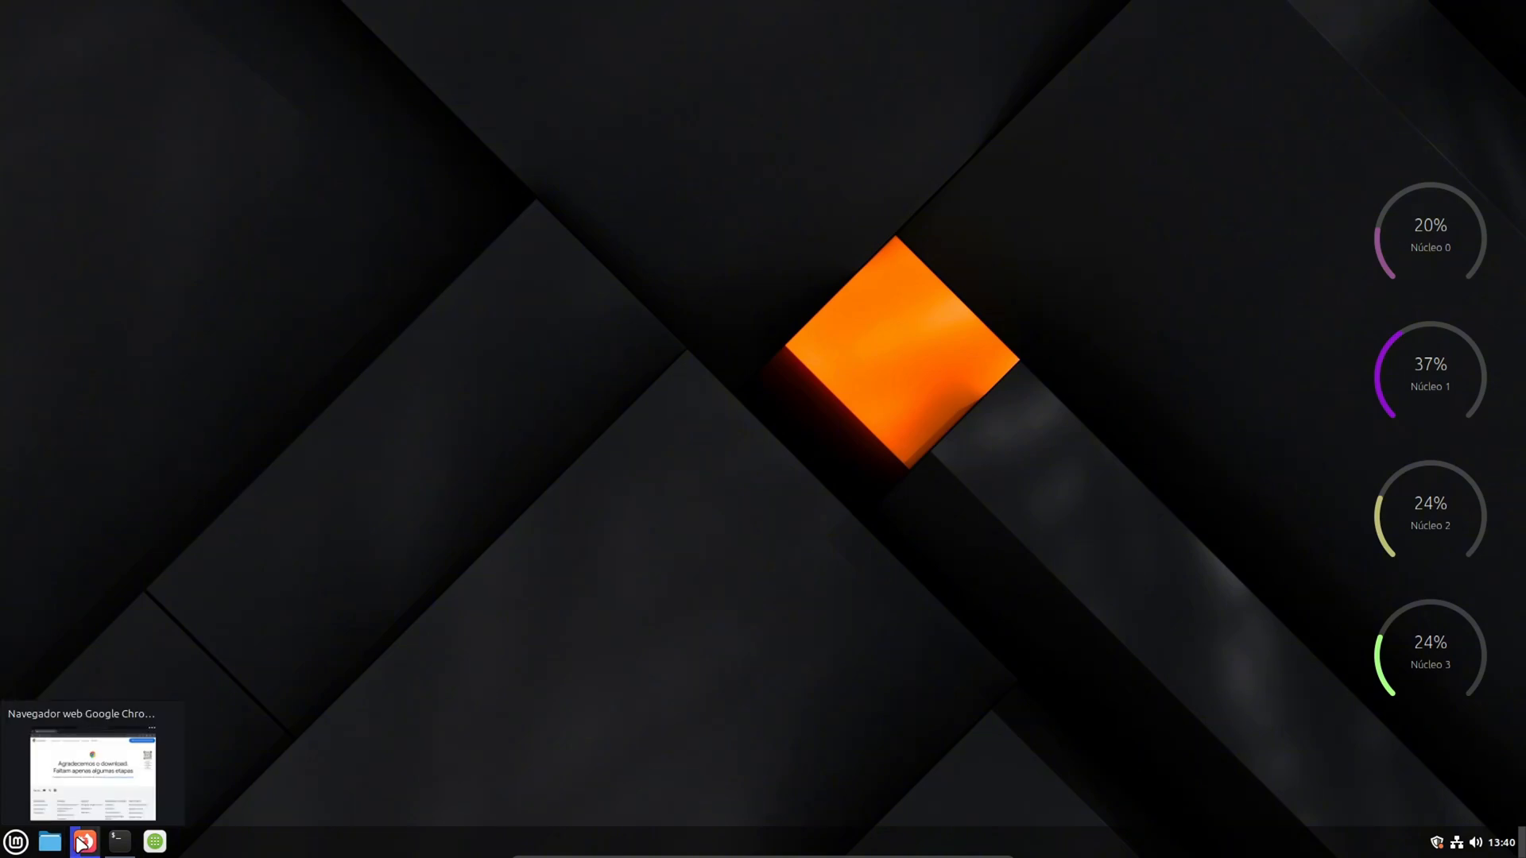
left_click(85, 841)
left_click(1242, 107)
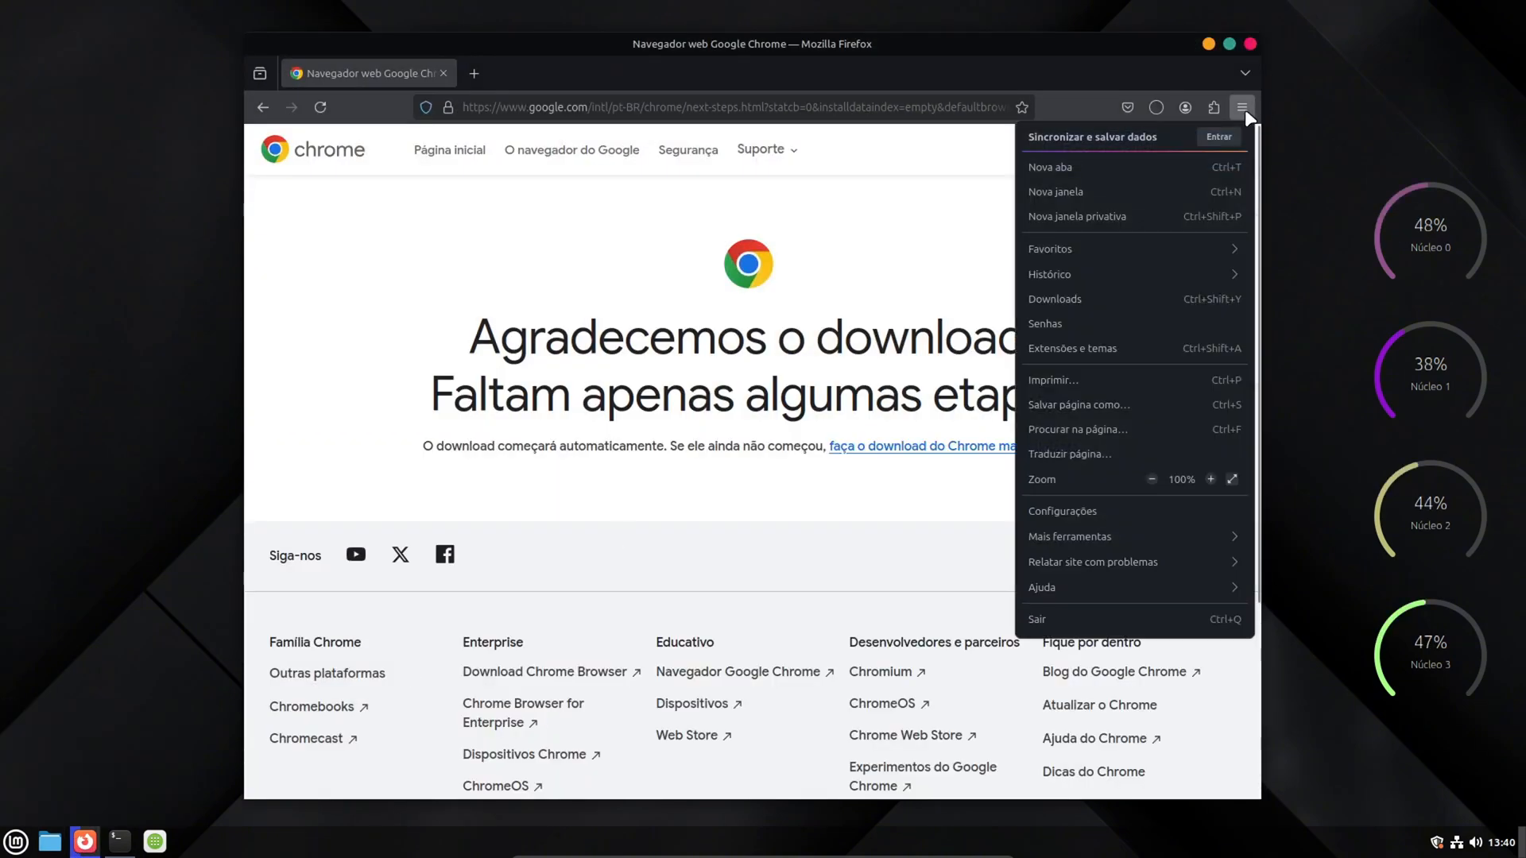
left_click(1046, 299)
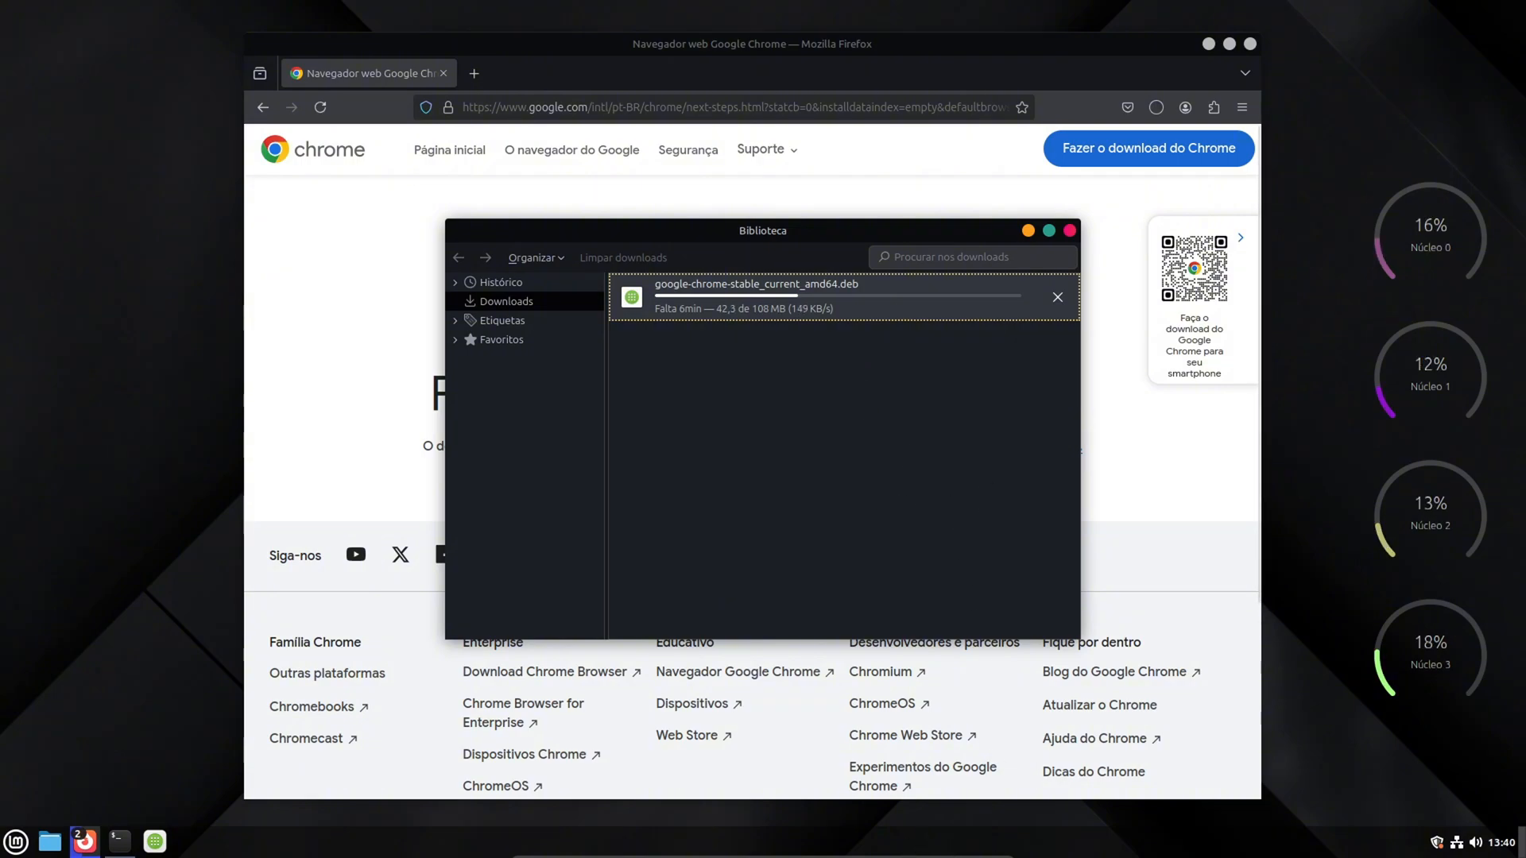
- Leave the virtual machine for the Windows host, search for "rede" and open the network connections with the Ethernet adapter selected
mouse_move(762, 857)
left_click(956, 847)
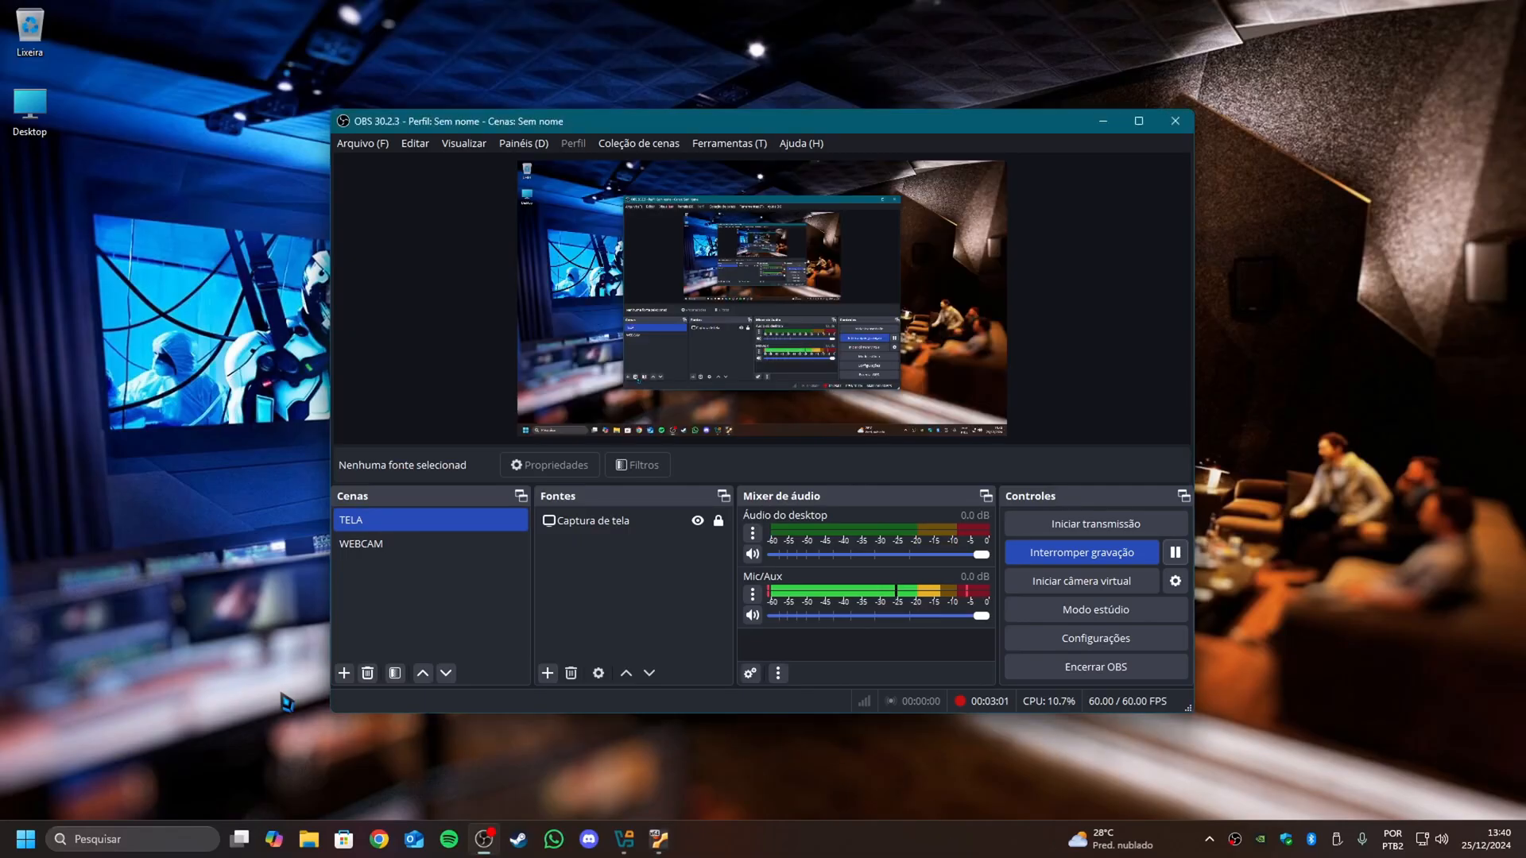
left_click(18, 853)
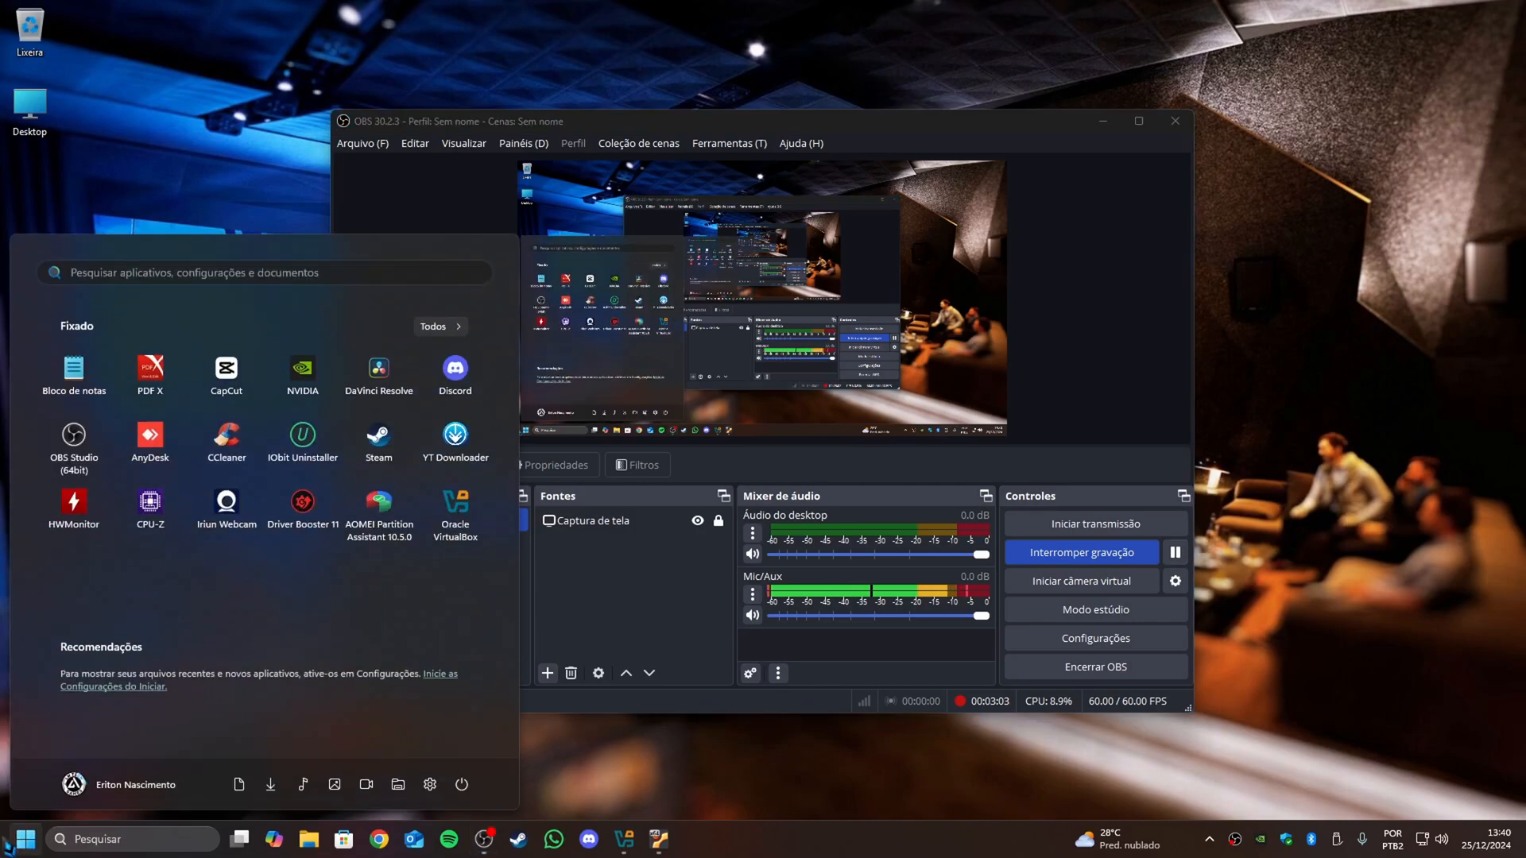
type("rede")
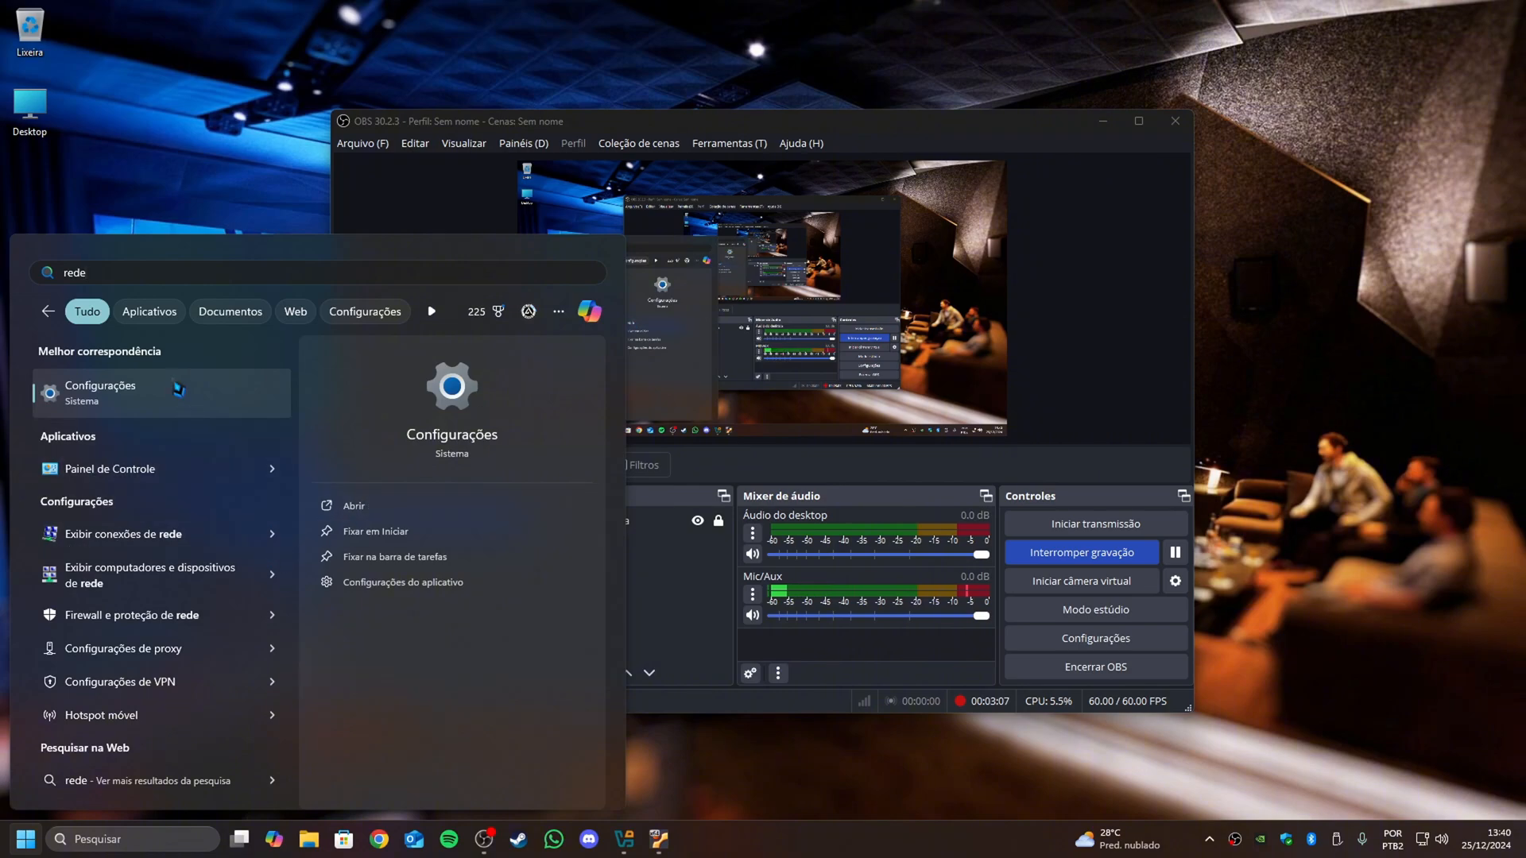
left_click(147, 537)
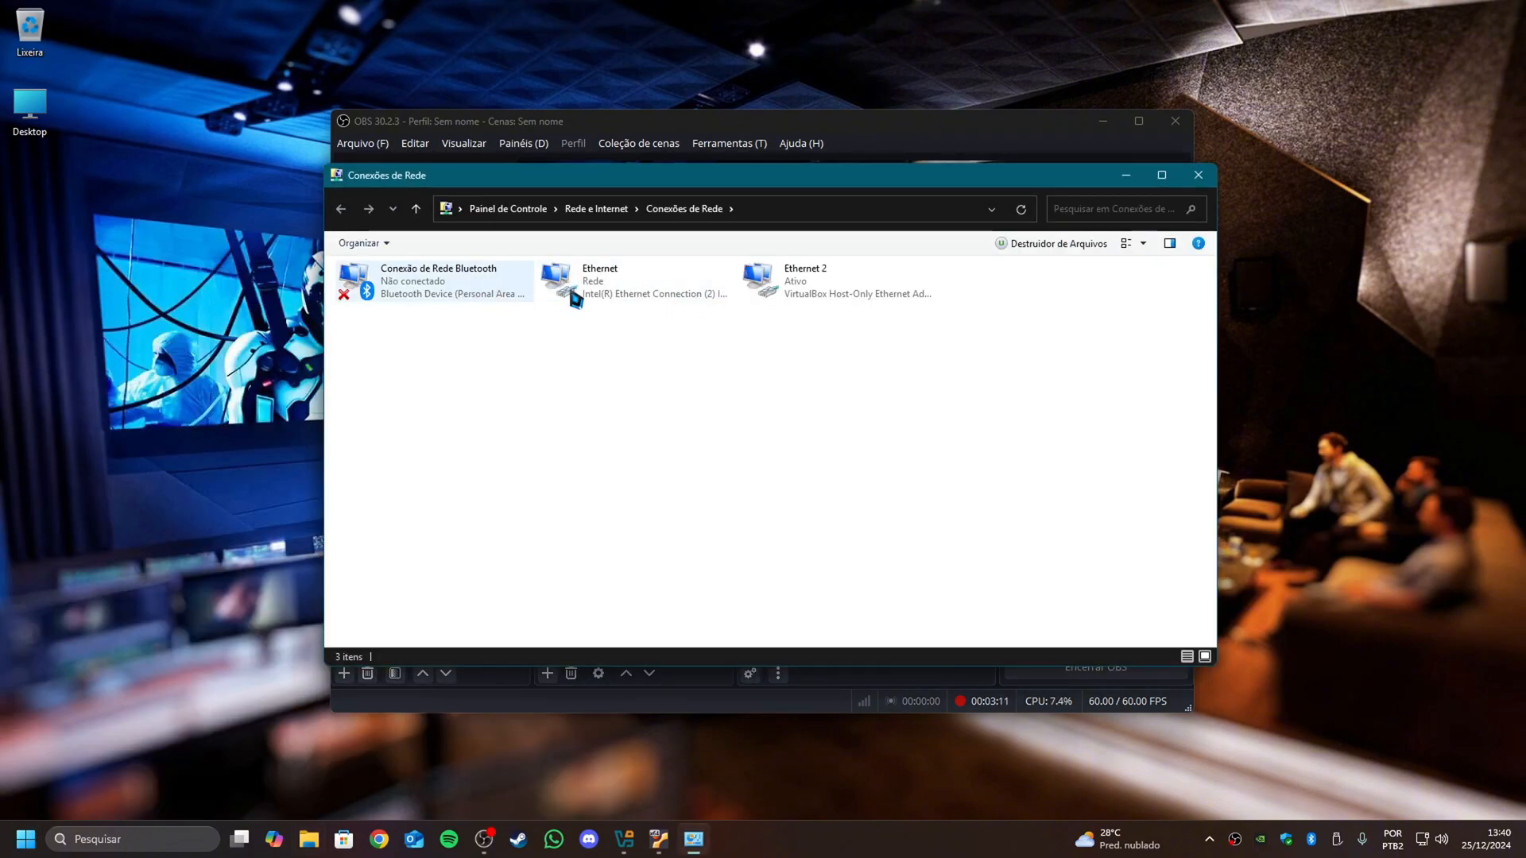
left_click(622, 291)
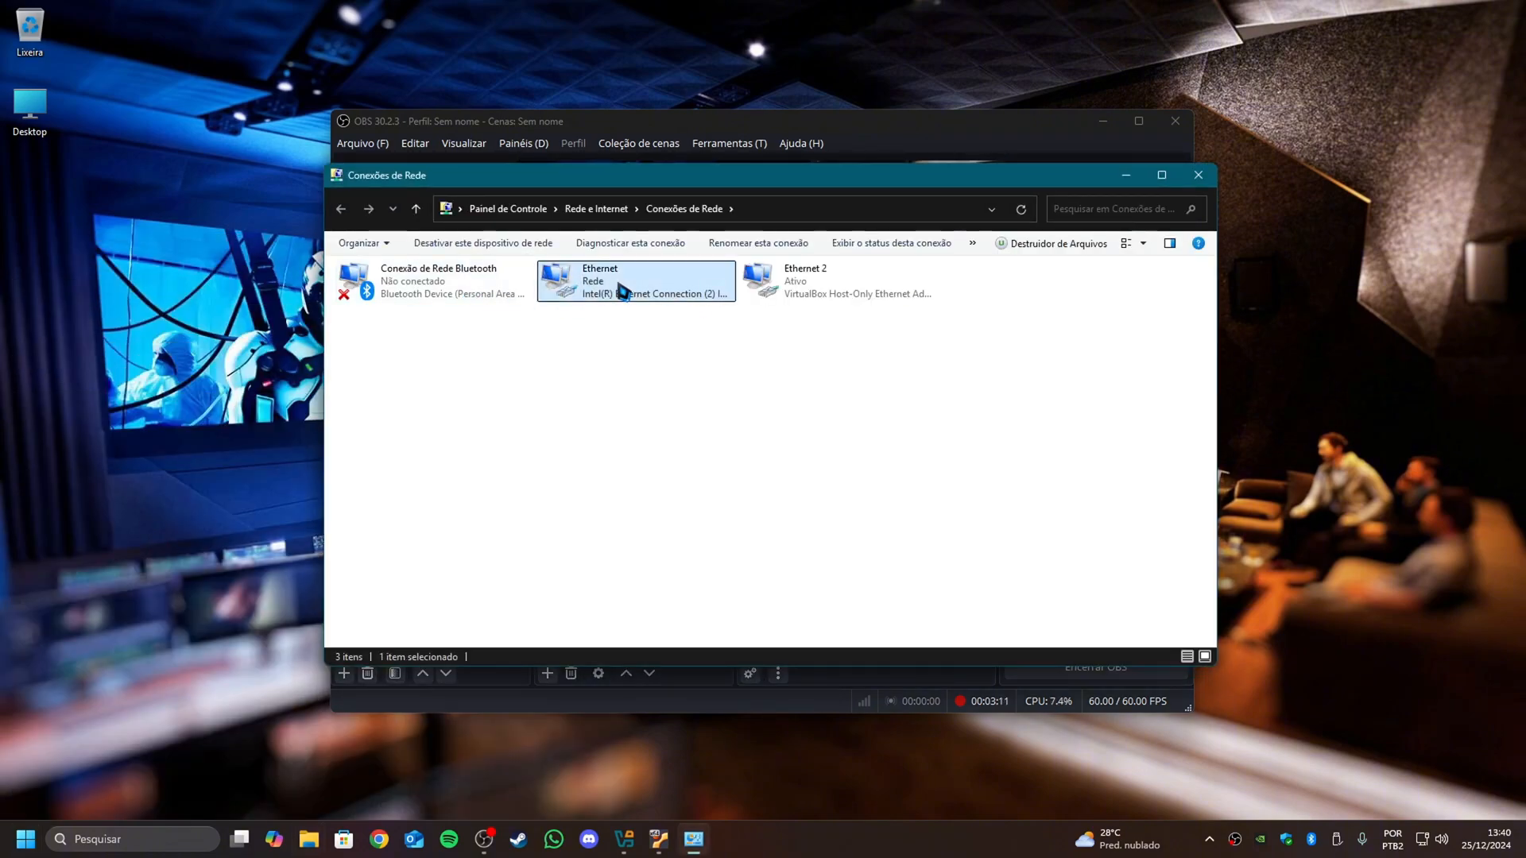
- Inspect the Ethernet adapter's properties and connection status on the host, and close the network connections window
right_click(636, 287)
left_click(691, 435)
left_click(616, 256)
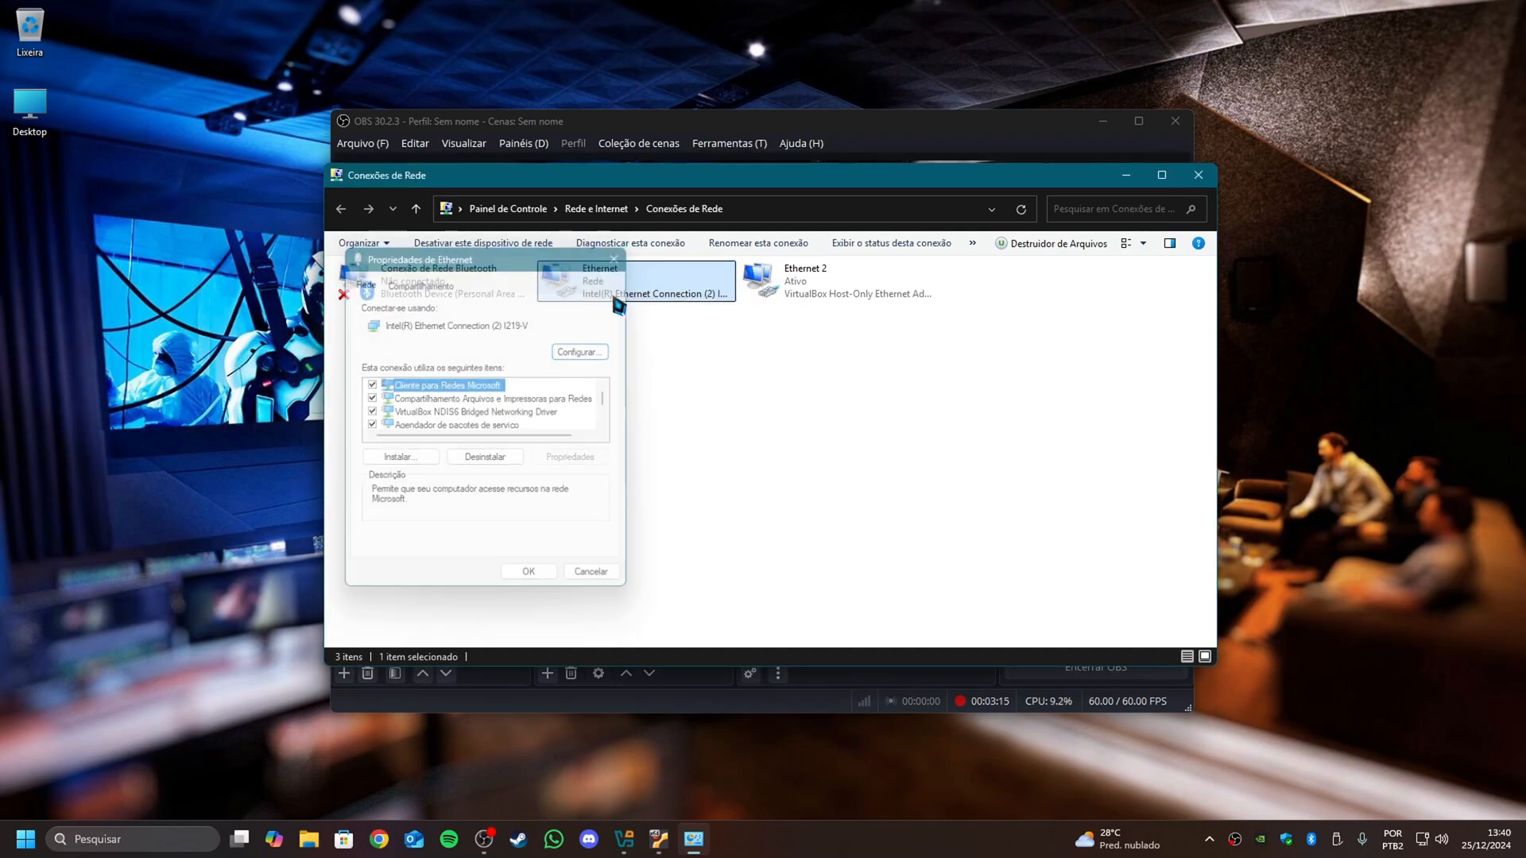
double_click(604, 285)
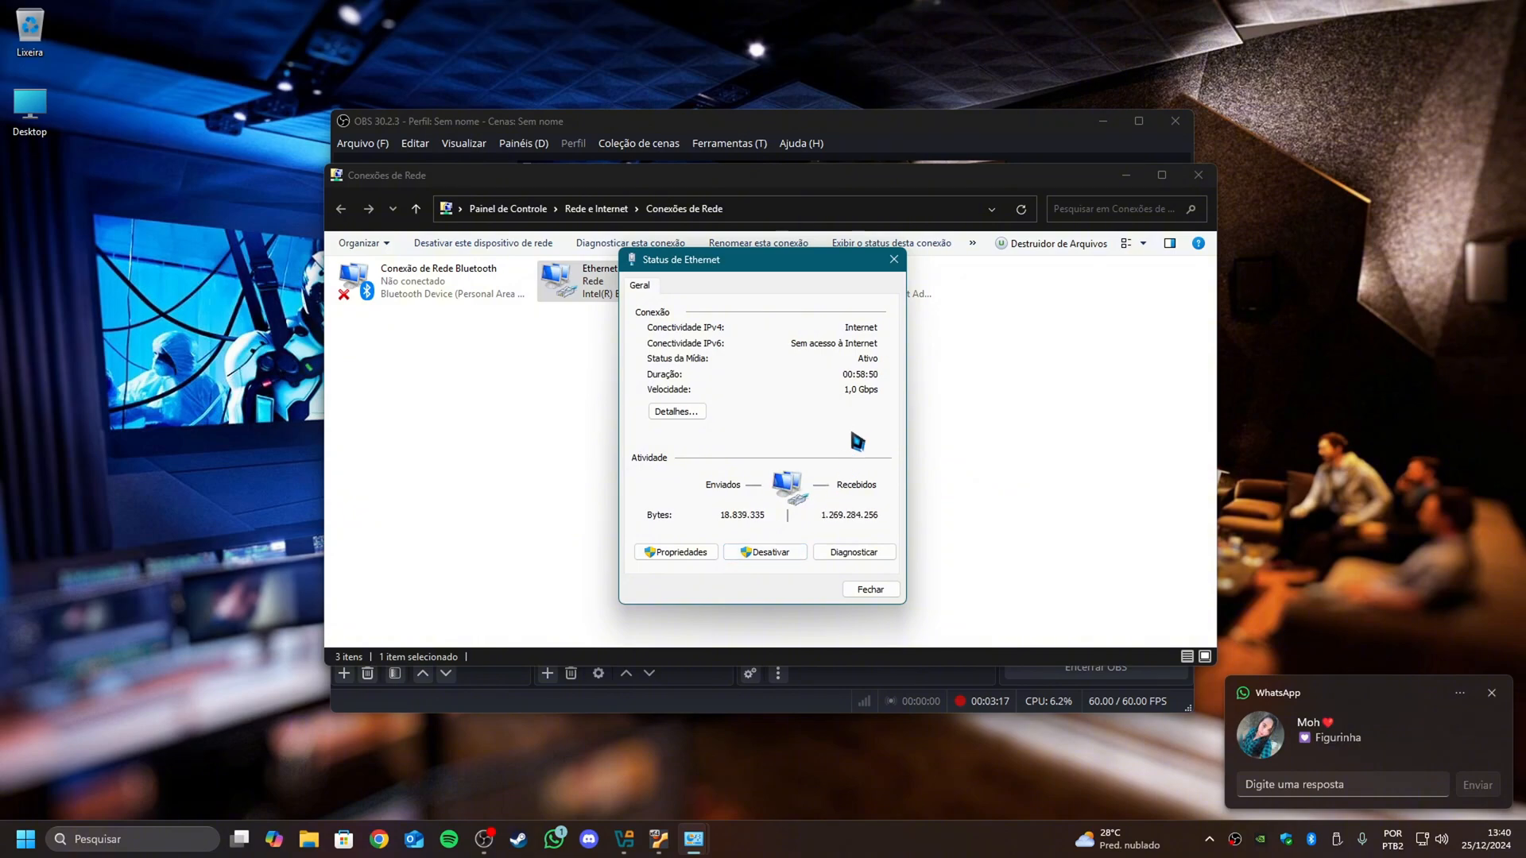
left_click(872, 591)
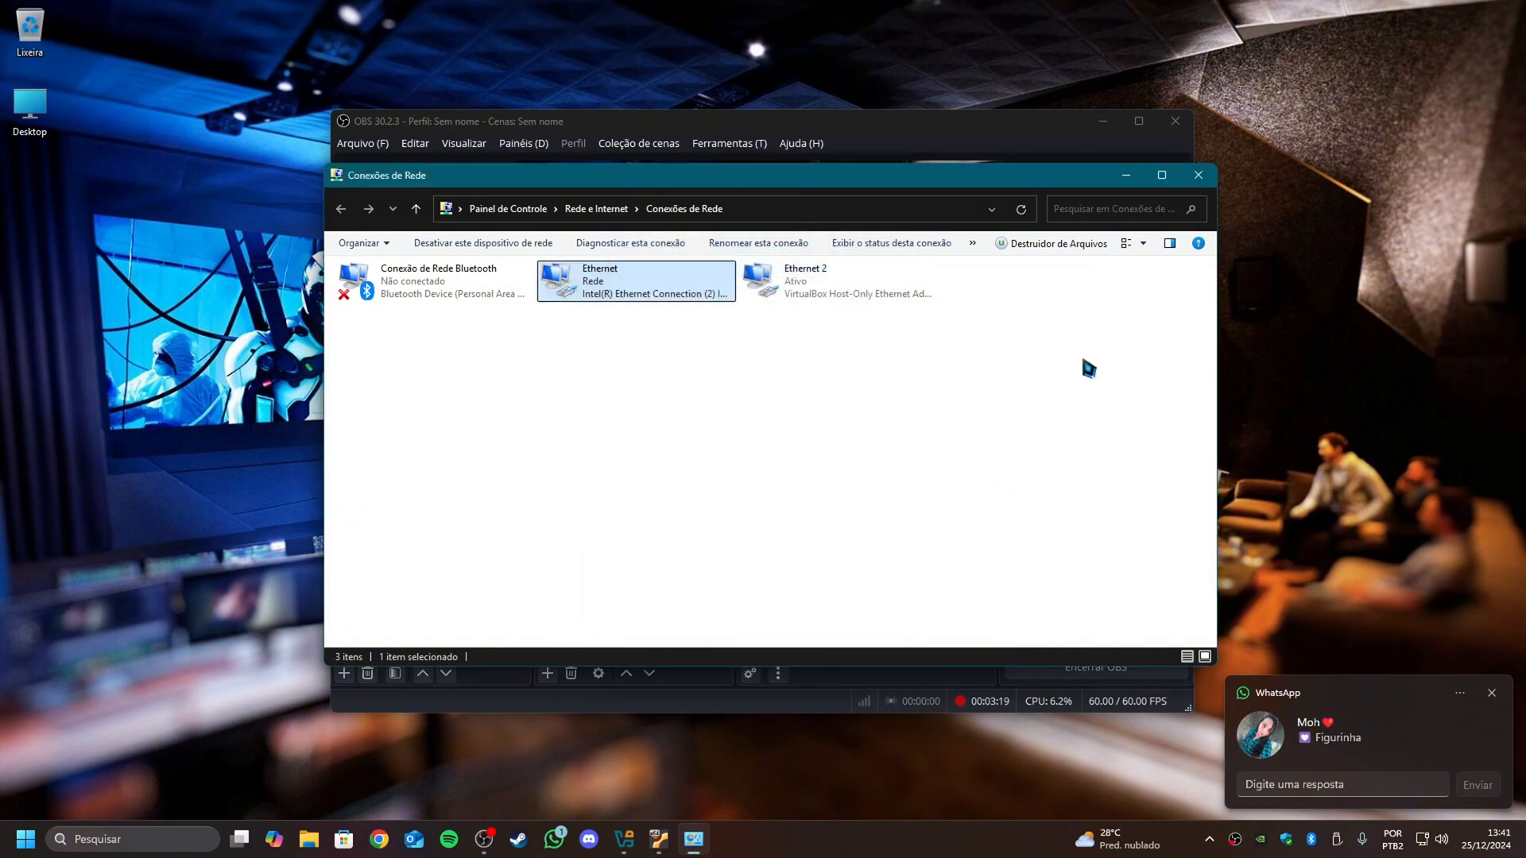
left_click(1197, 177)
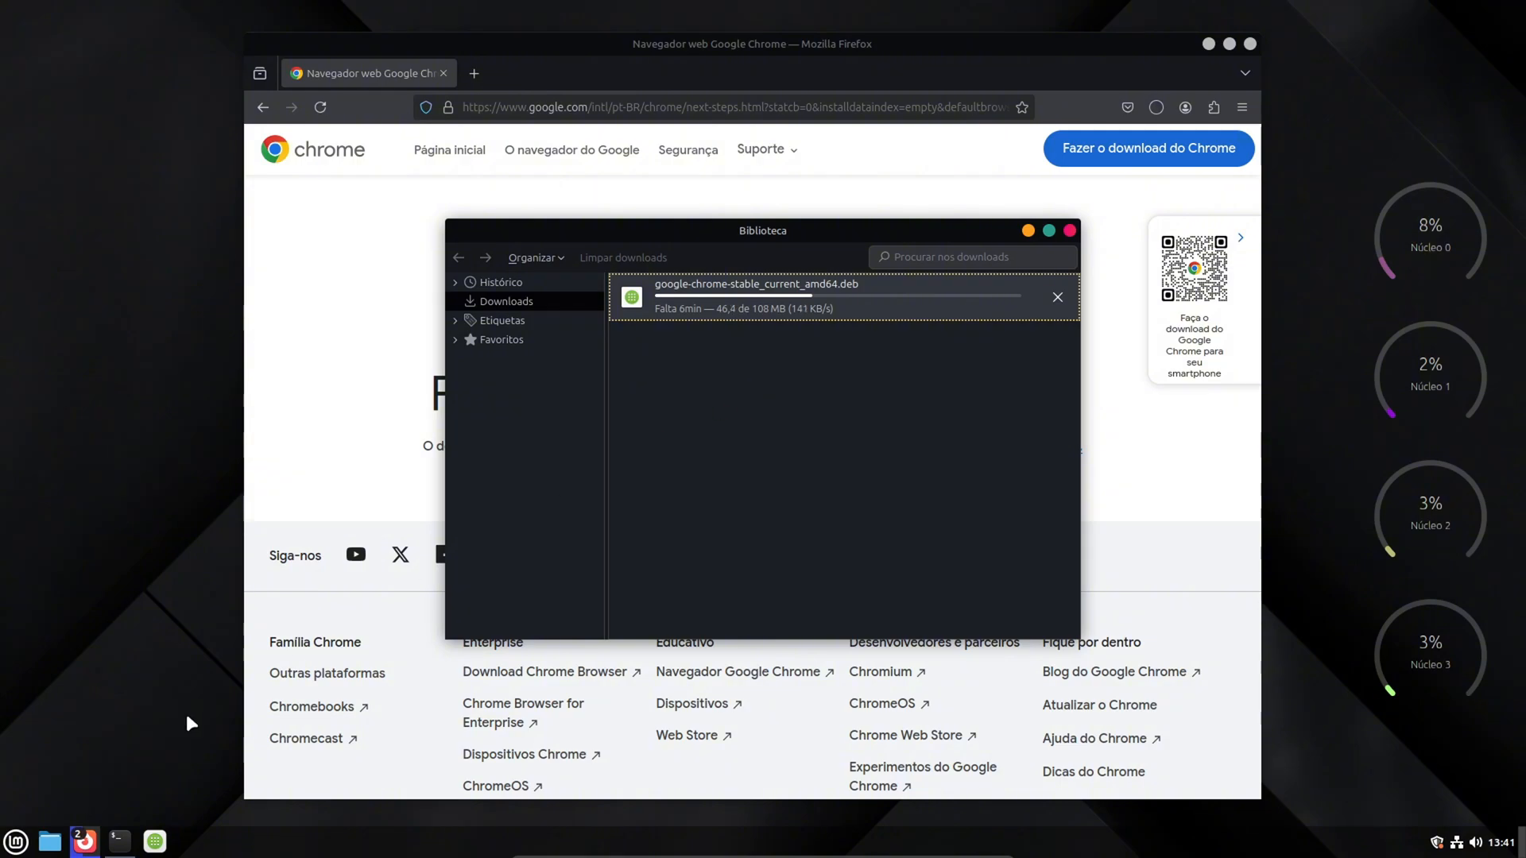
- Close the Linux Mint terminal after checking the package installation, and launch CPU-X by searching the applications for "cpu"
left_click(16, 842)
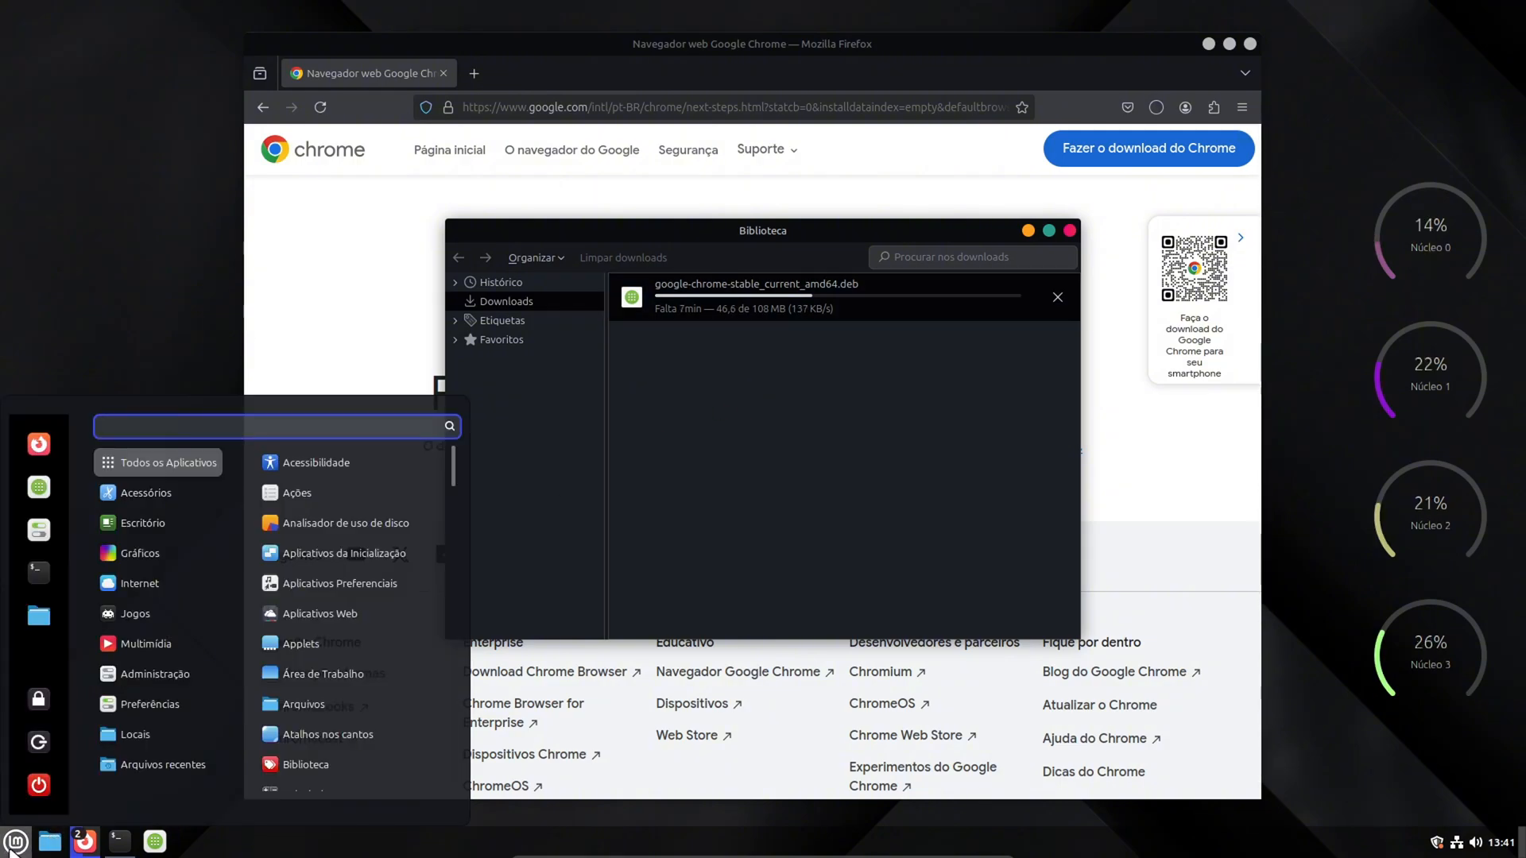
left_click(10, 849)
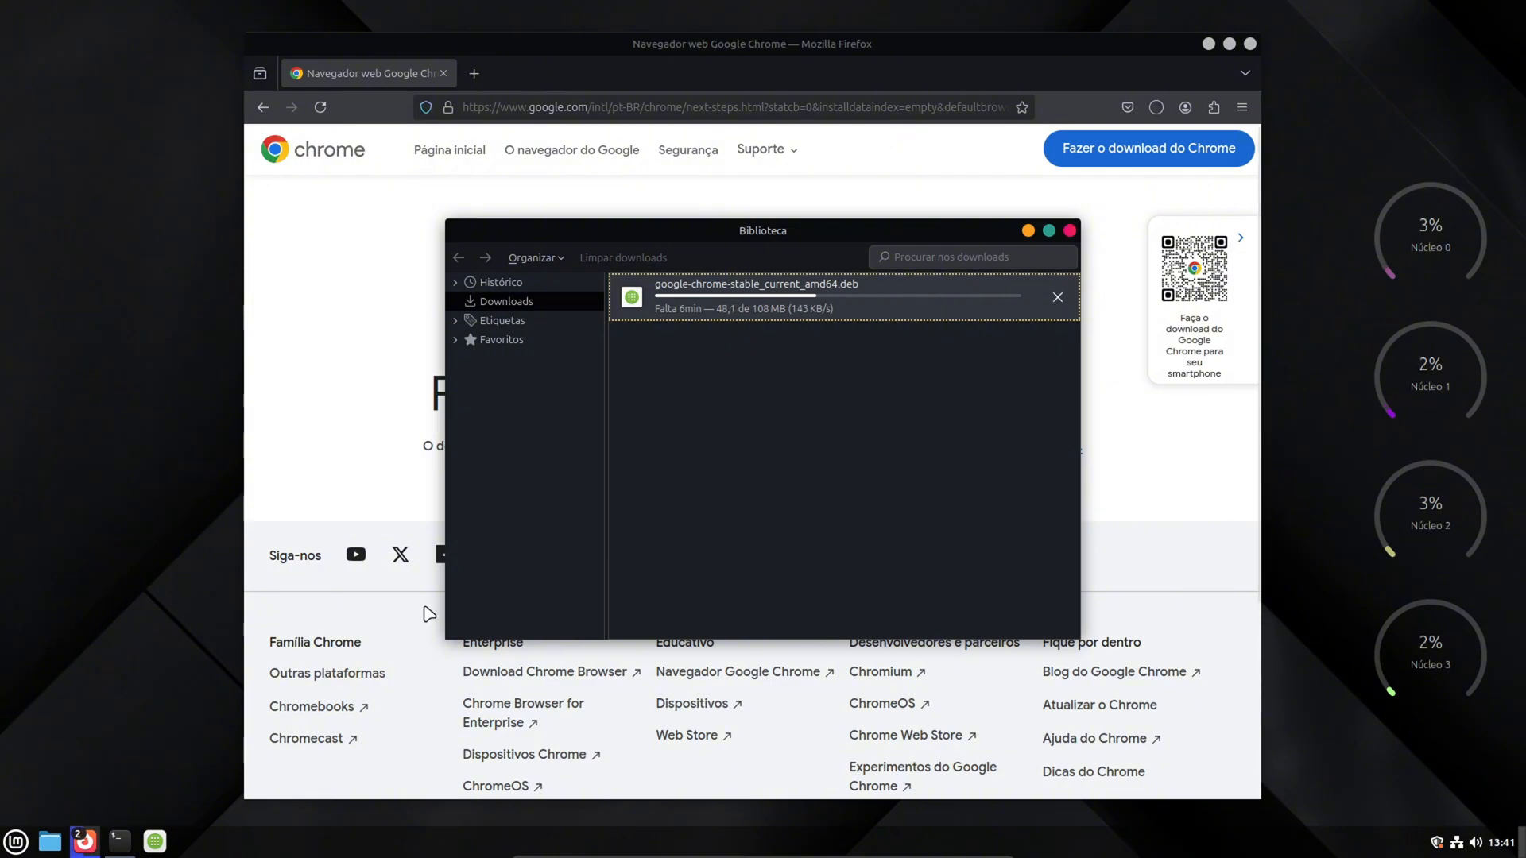
left_click(117, 841)
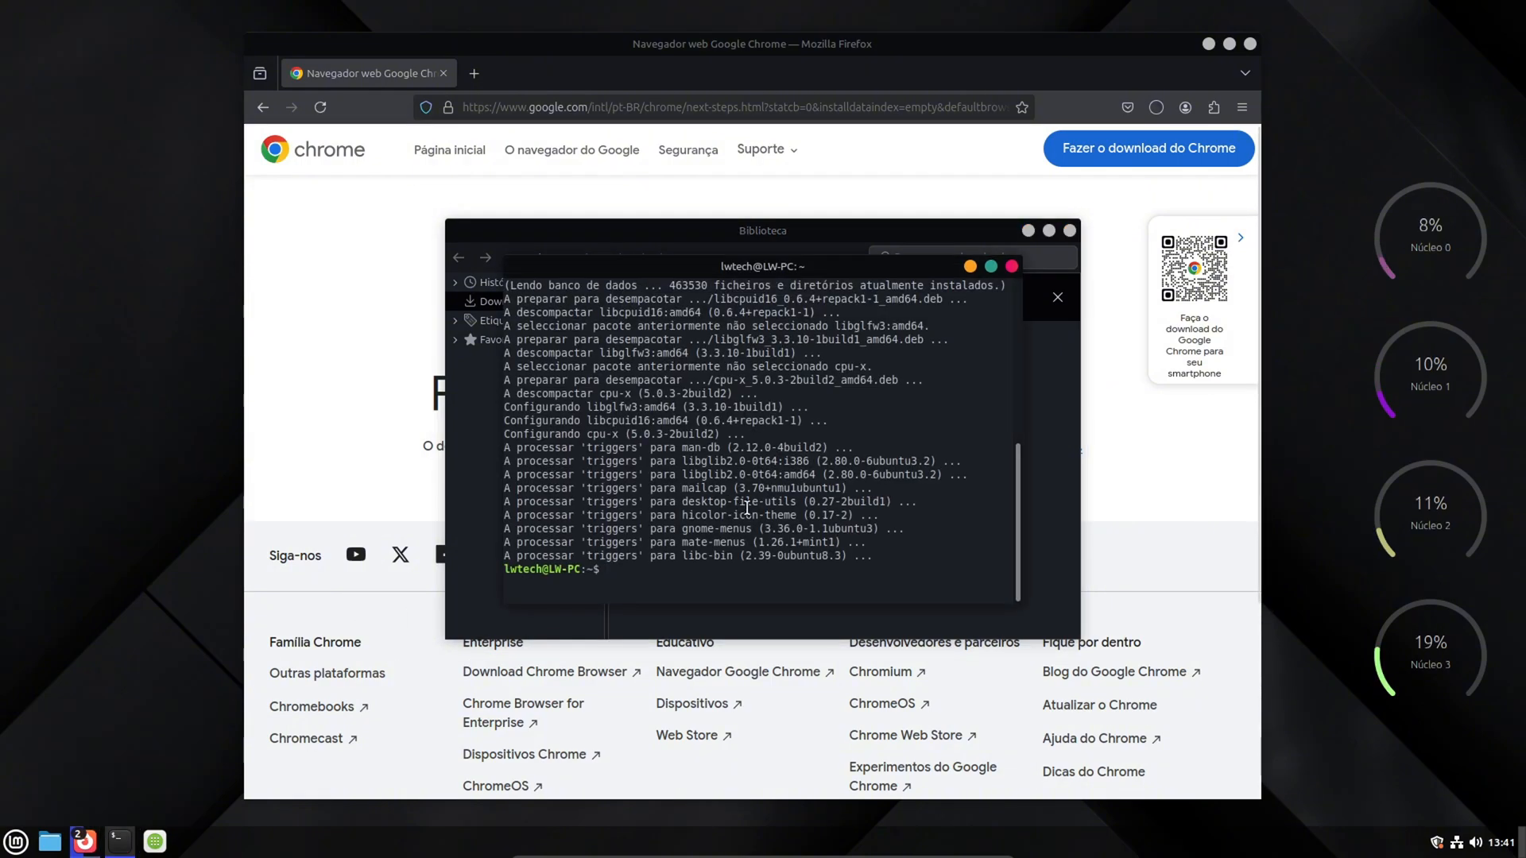
left_click(1011, 266)
left_click(3, 855)
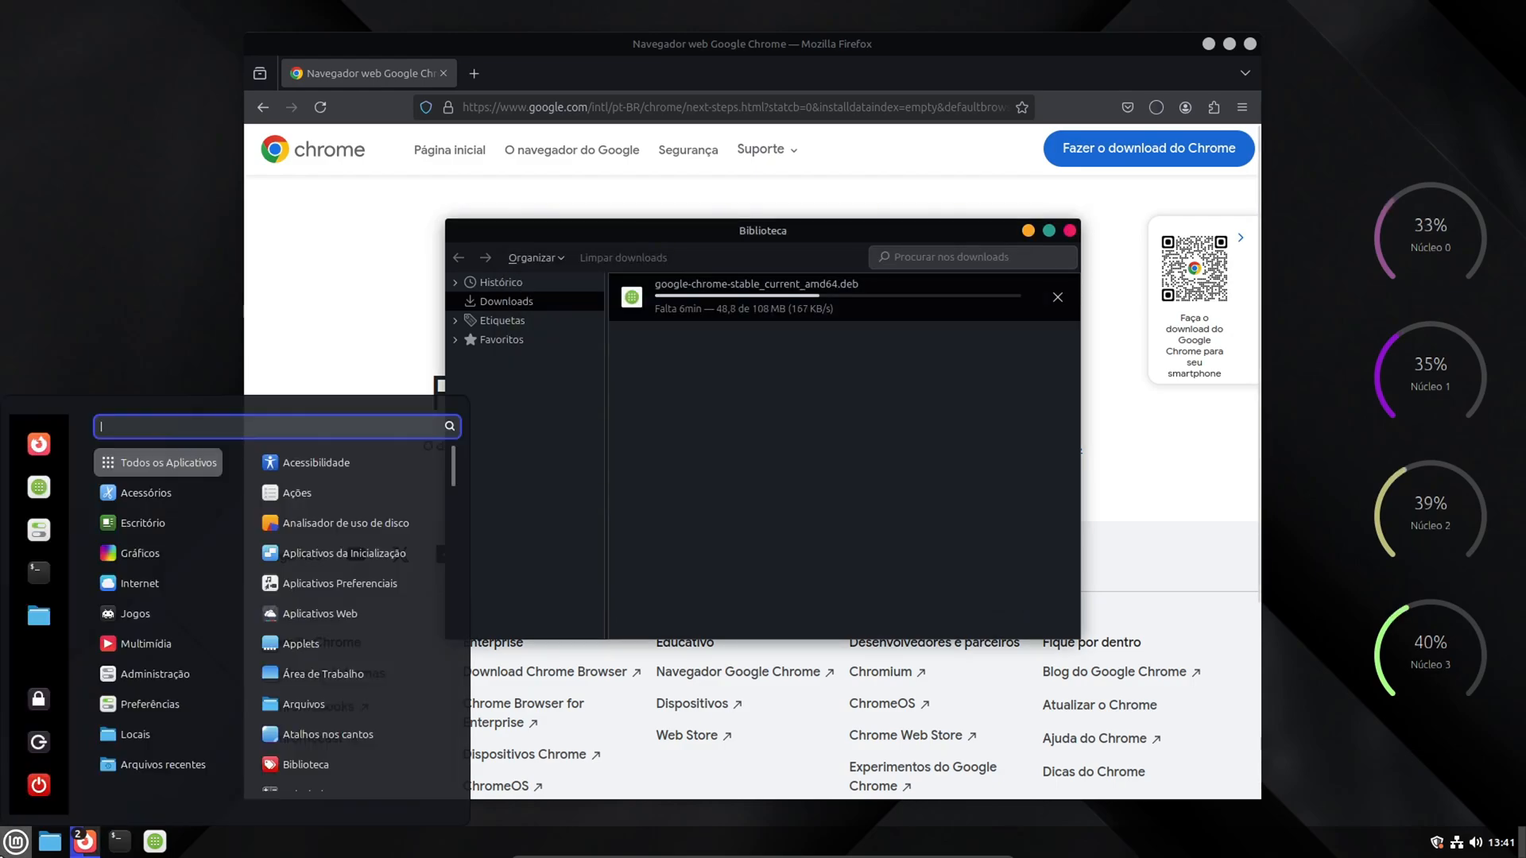
type("cpu")
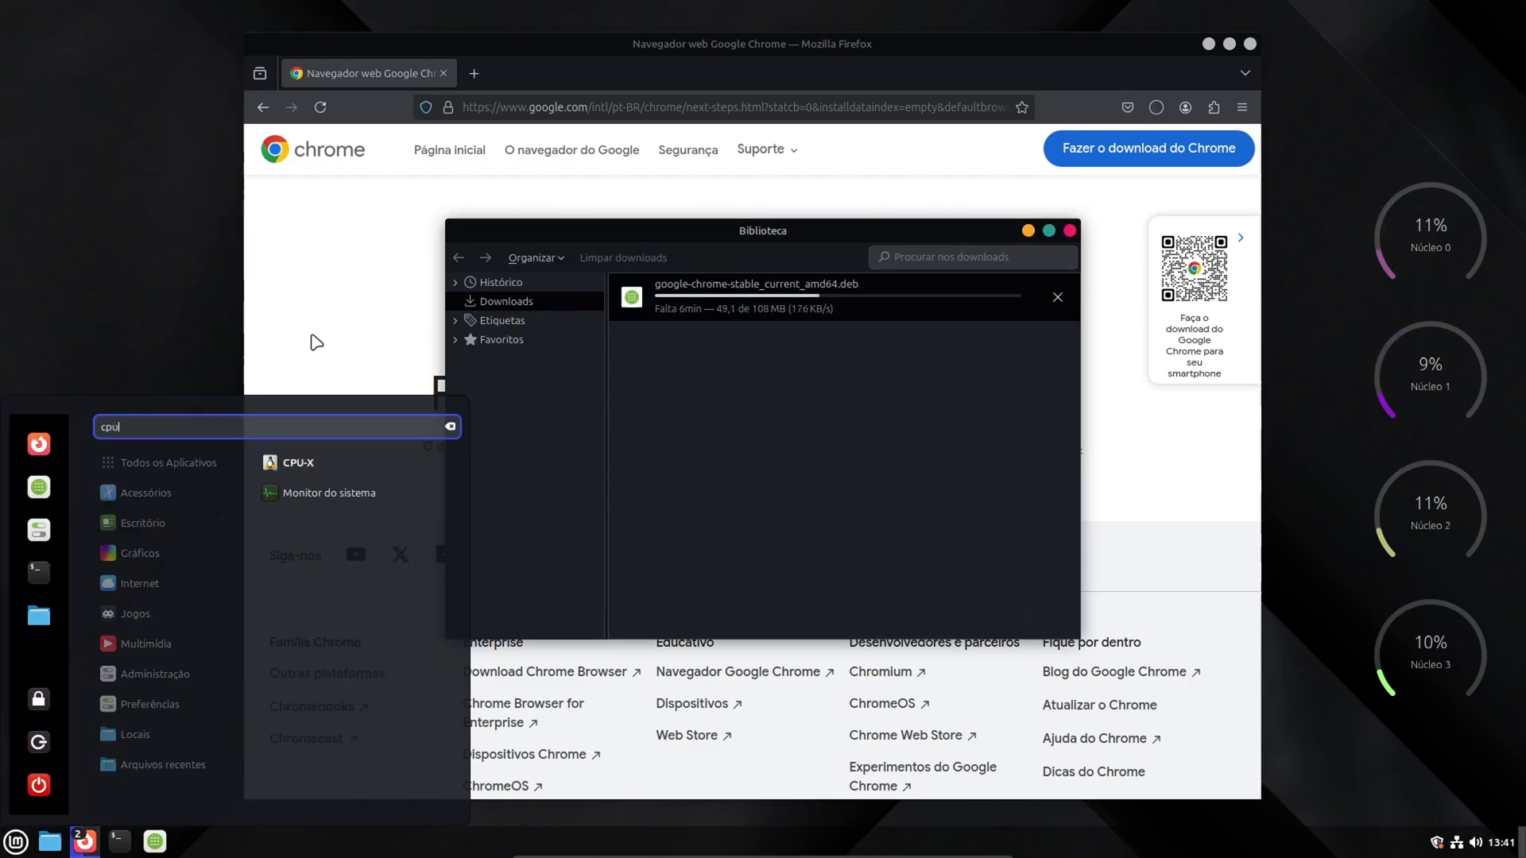
left_click(323, 464)
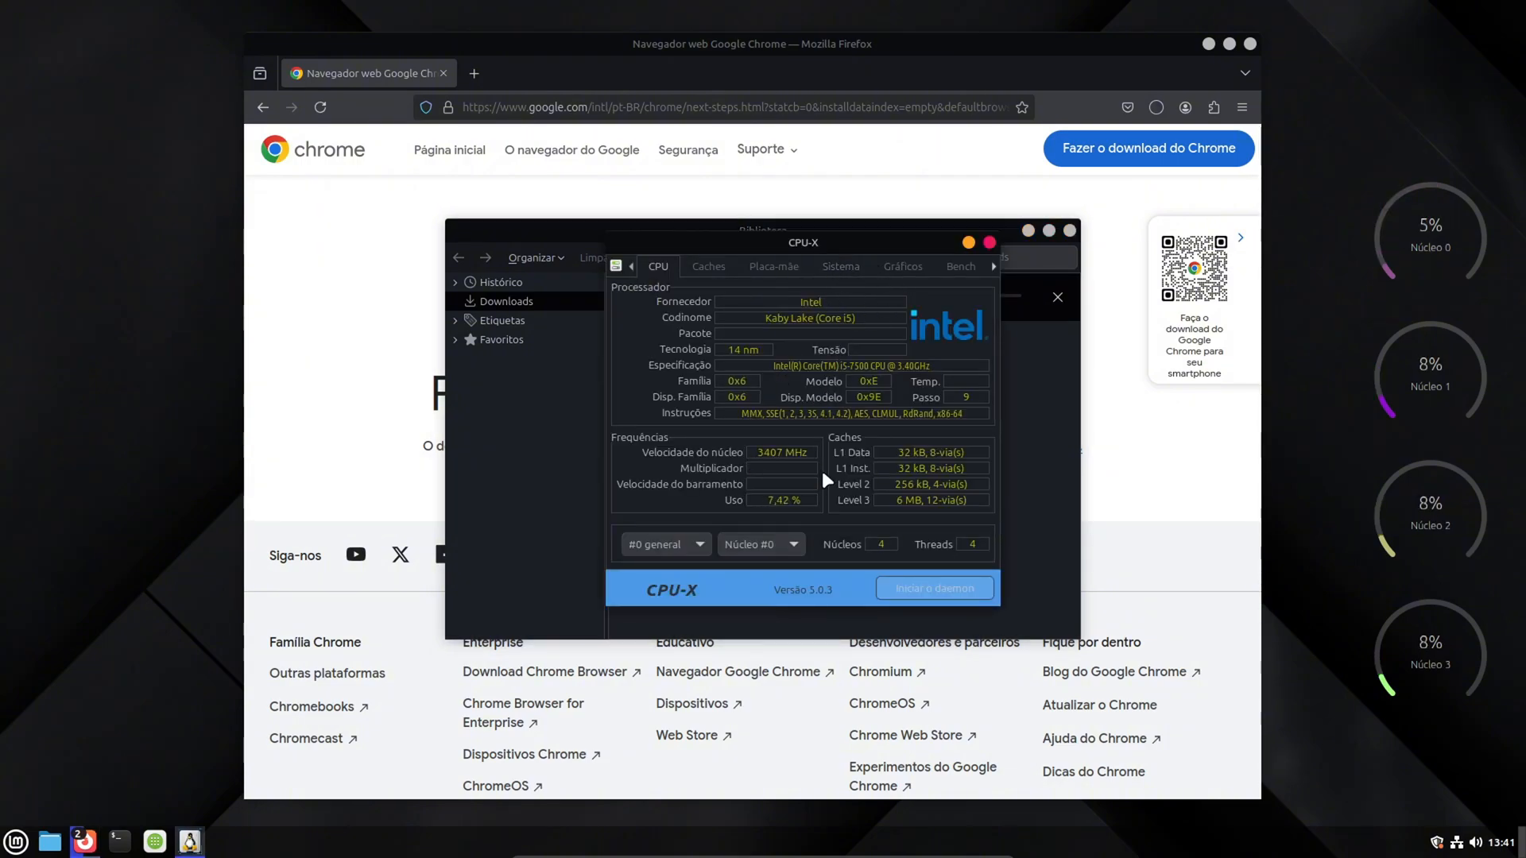
- Look through CPU-X's benchmark, graphics and system pages, examining the operating system, kernel, host name and used memory
left_click(959, 263)
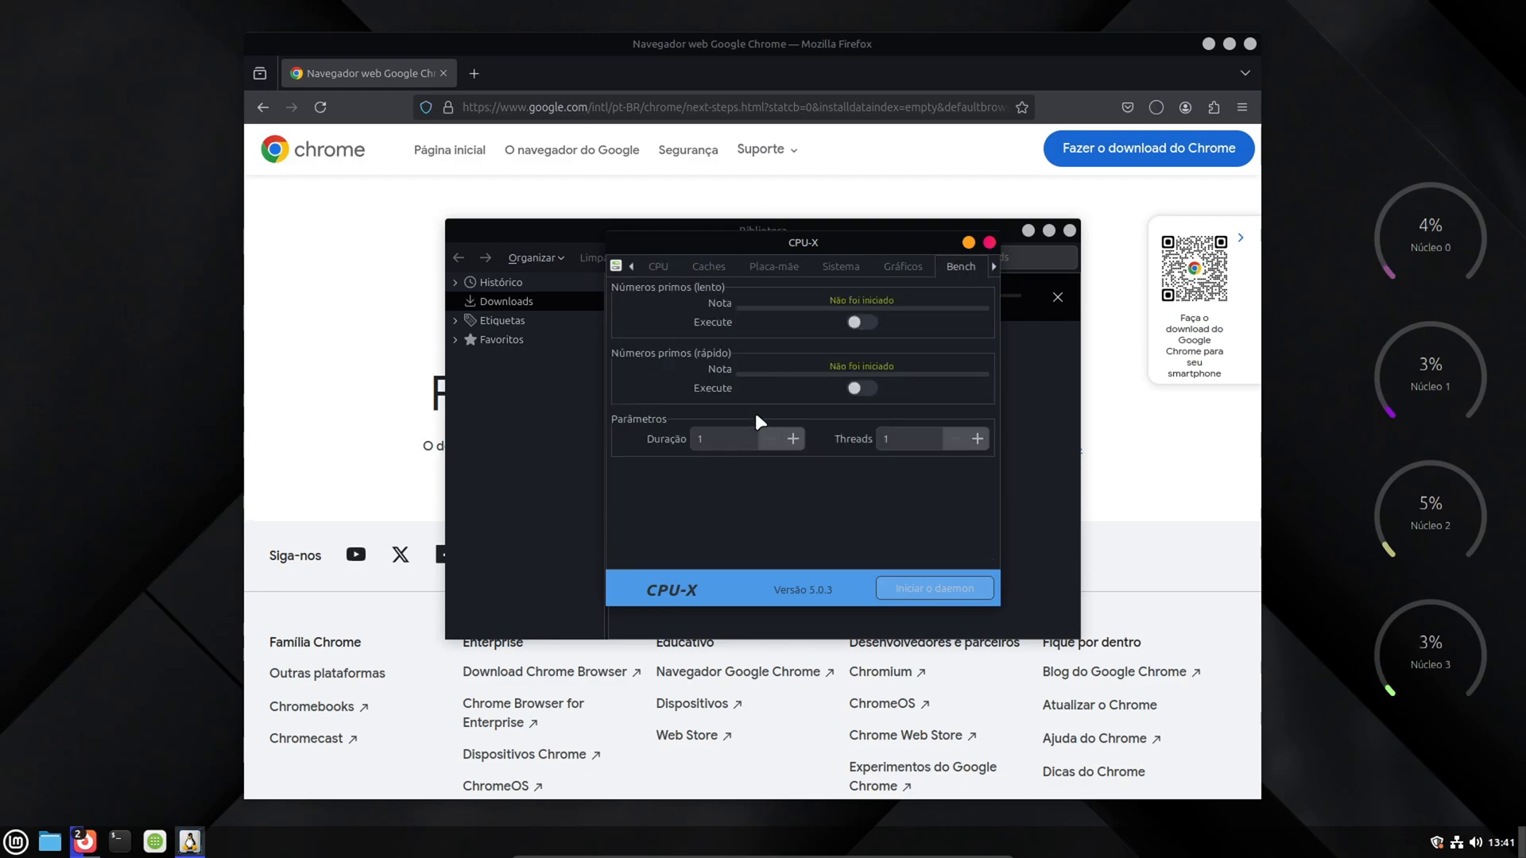
left_click(903, 268)
left_click(841, 268)
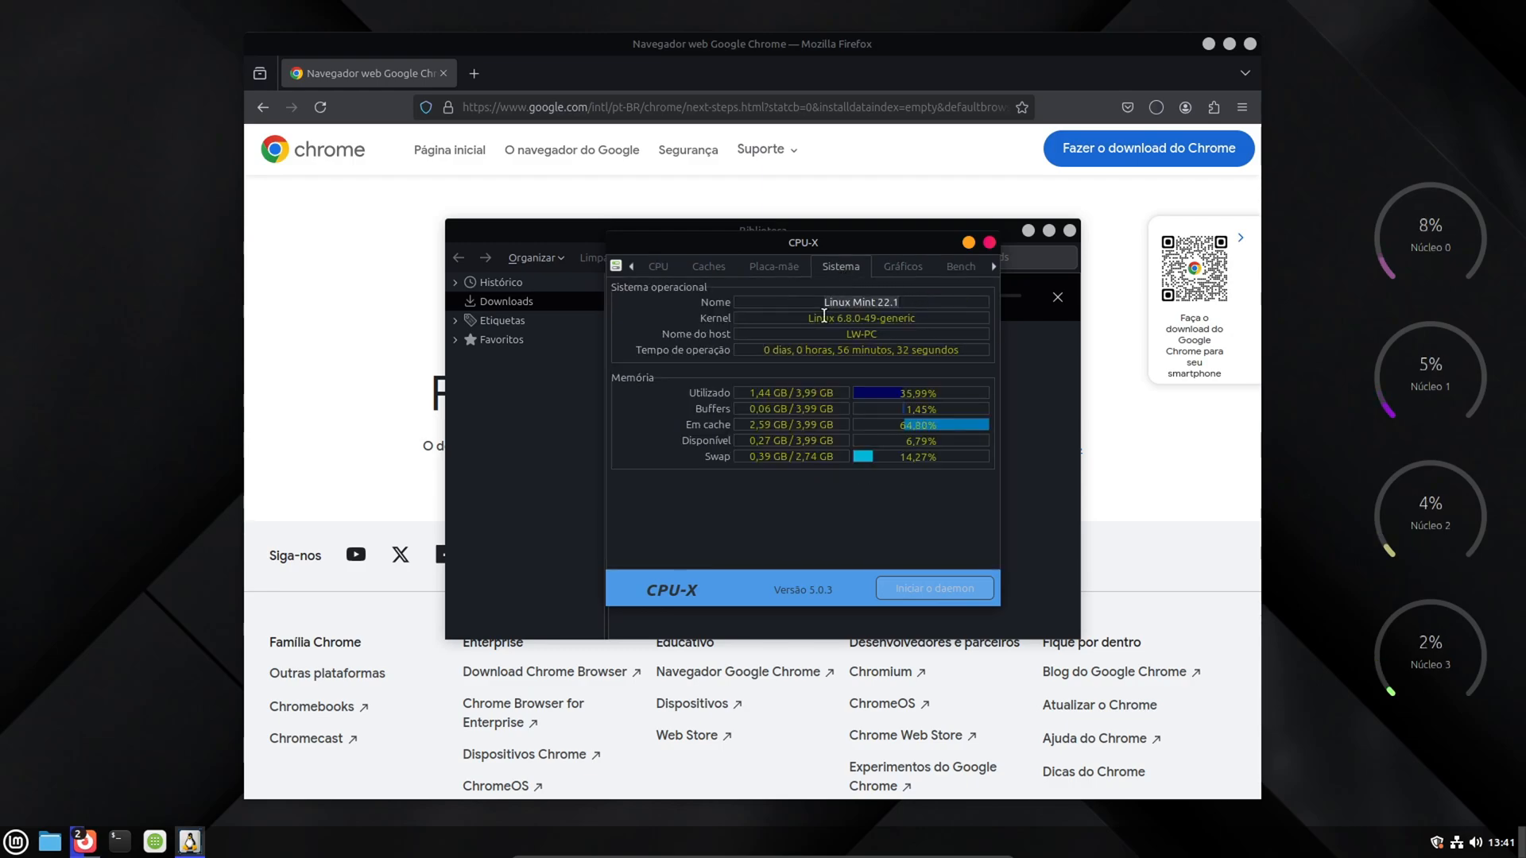
left_click_drag(810, 320, 929, 317)
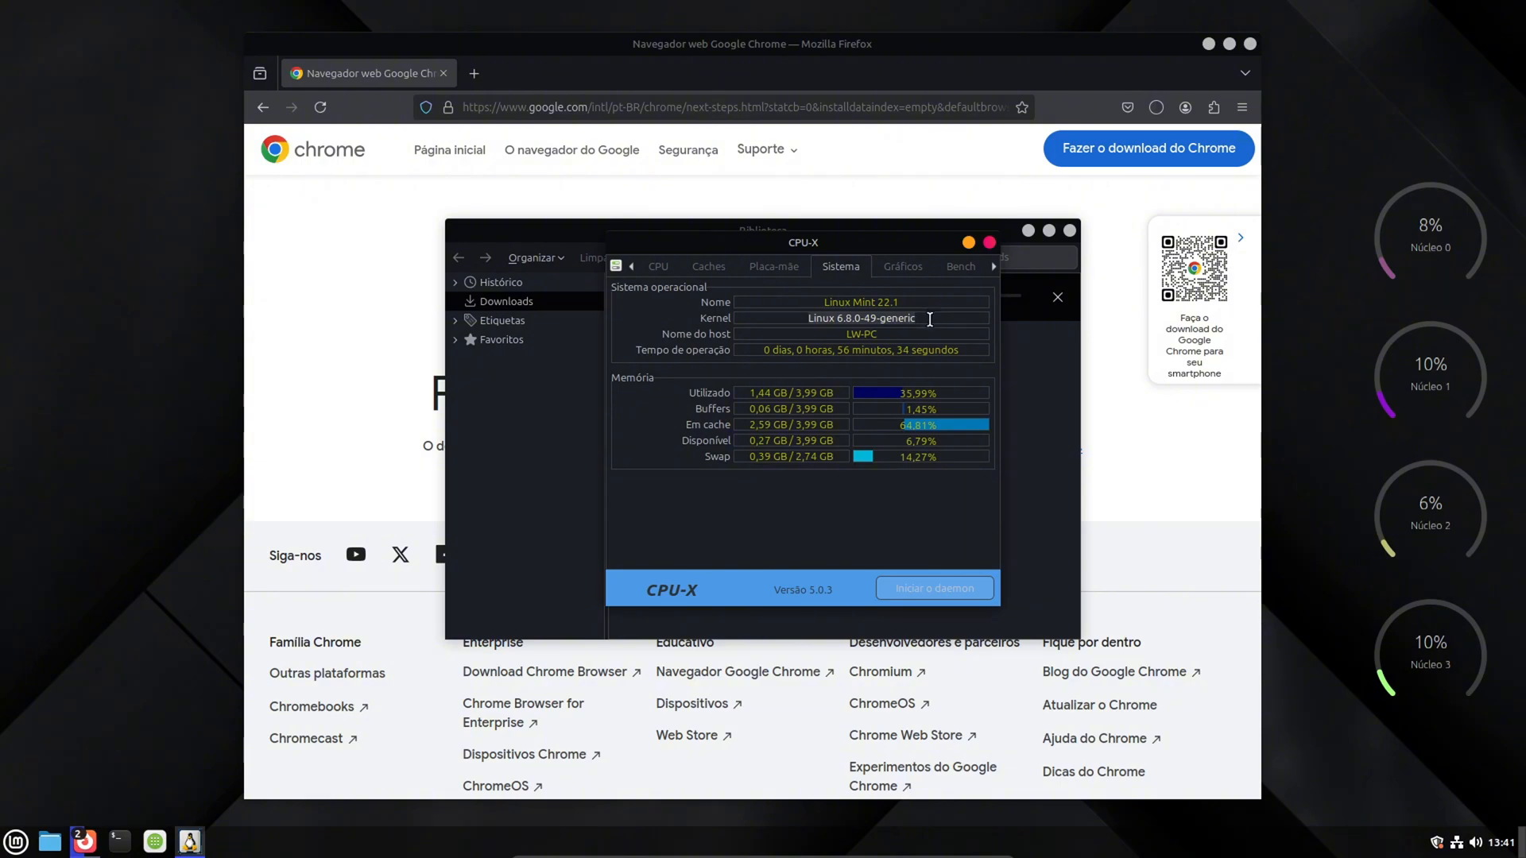
left_click(893, 334)
left_click_drag(756, 392, 829, 397)
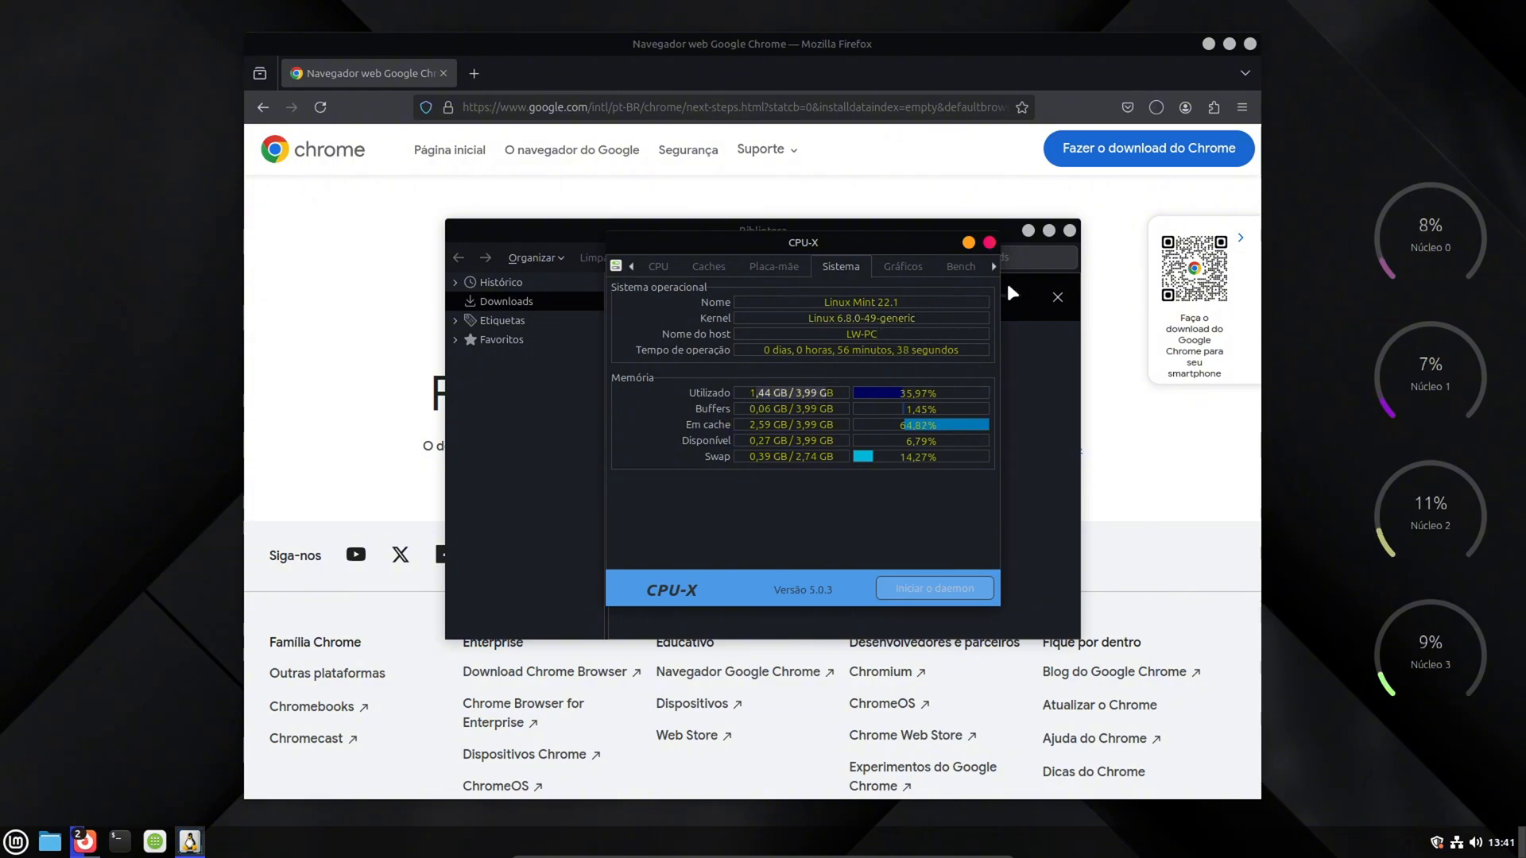
- Close the Firefox window showing the Chrome download page and recheck the used memory in CPU-X
left_click(1053, 72)
left_click(1249, 44)
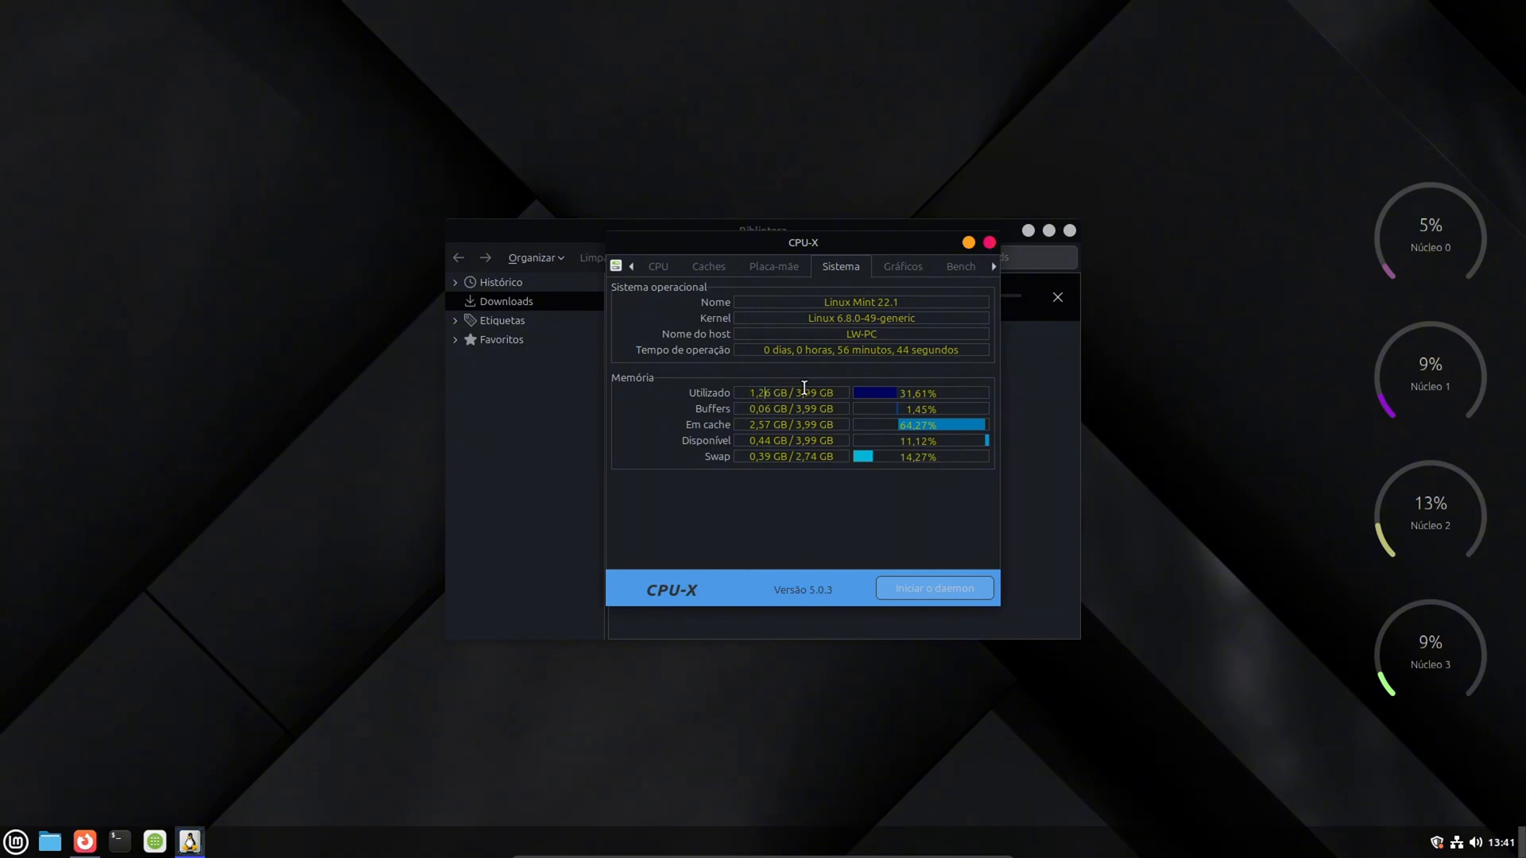
left_click_drag(832, 393, 747, 393)
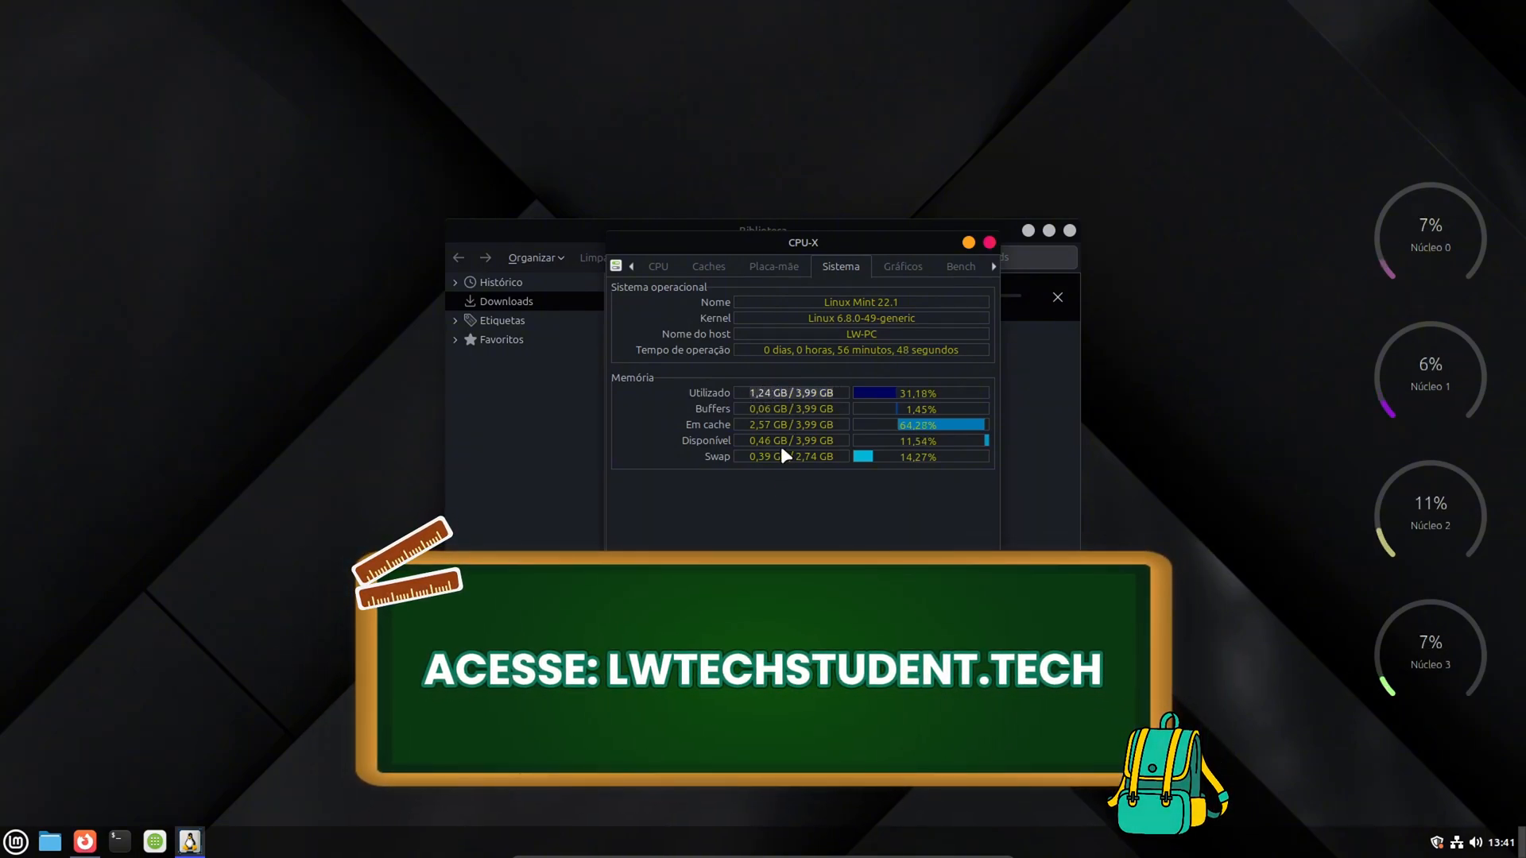
- Move the CPU-X window away from the downloads library and close CPU-X
left_click_drag(896, 252, 325, 435)
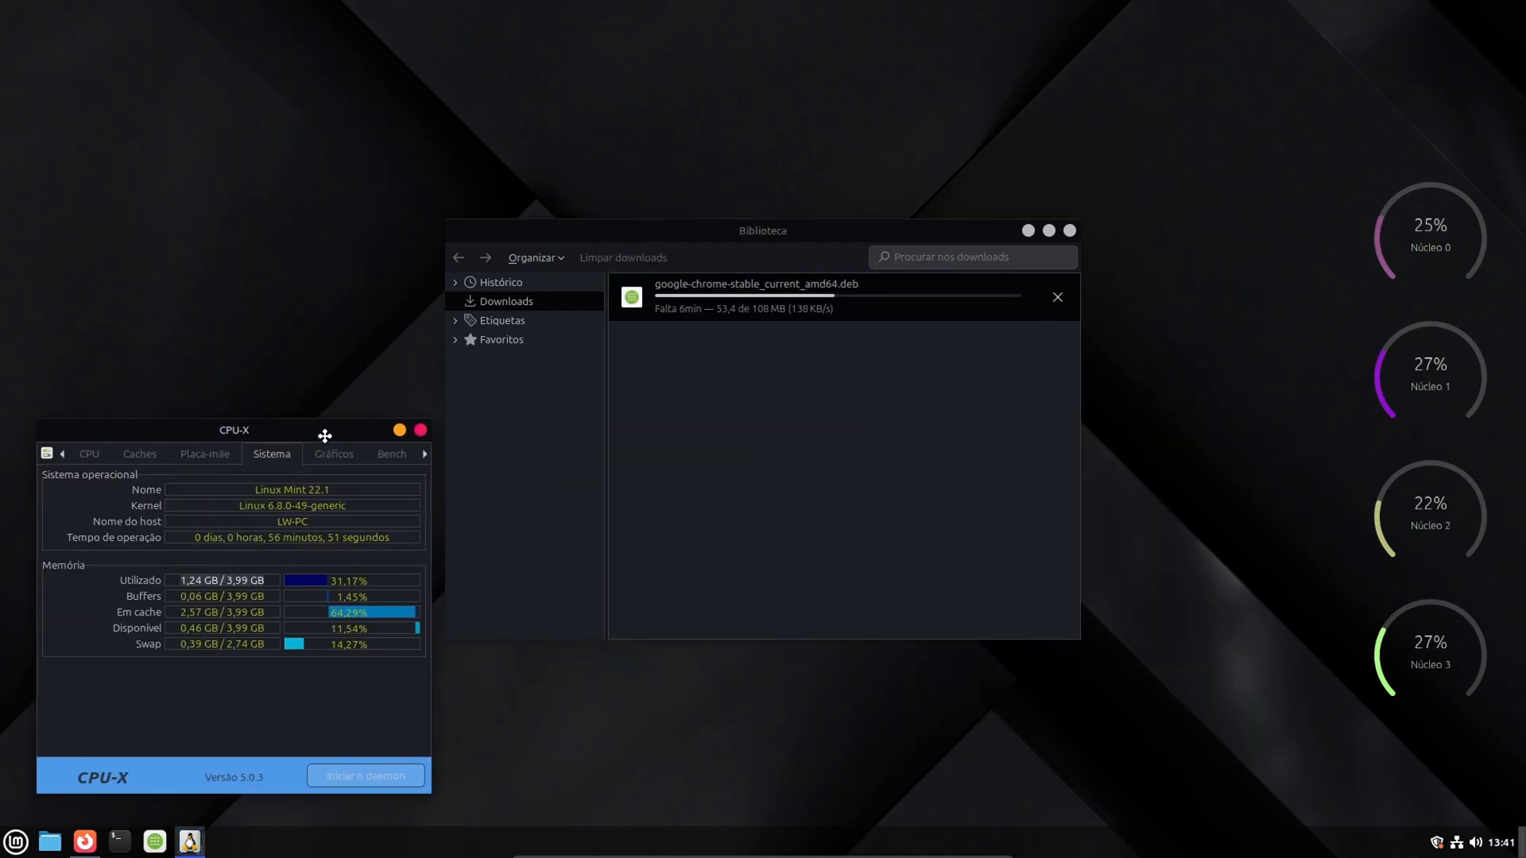
left_click(421, 429)
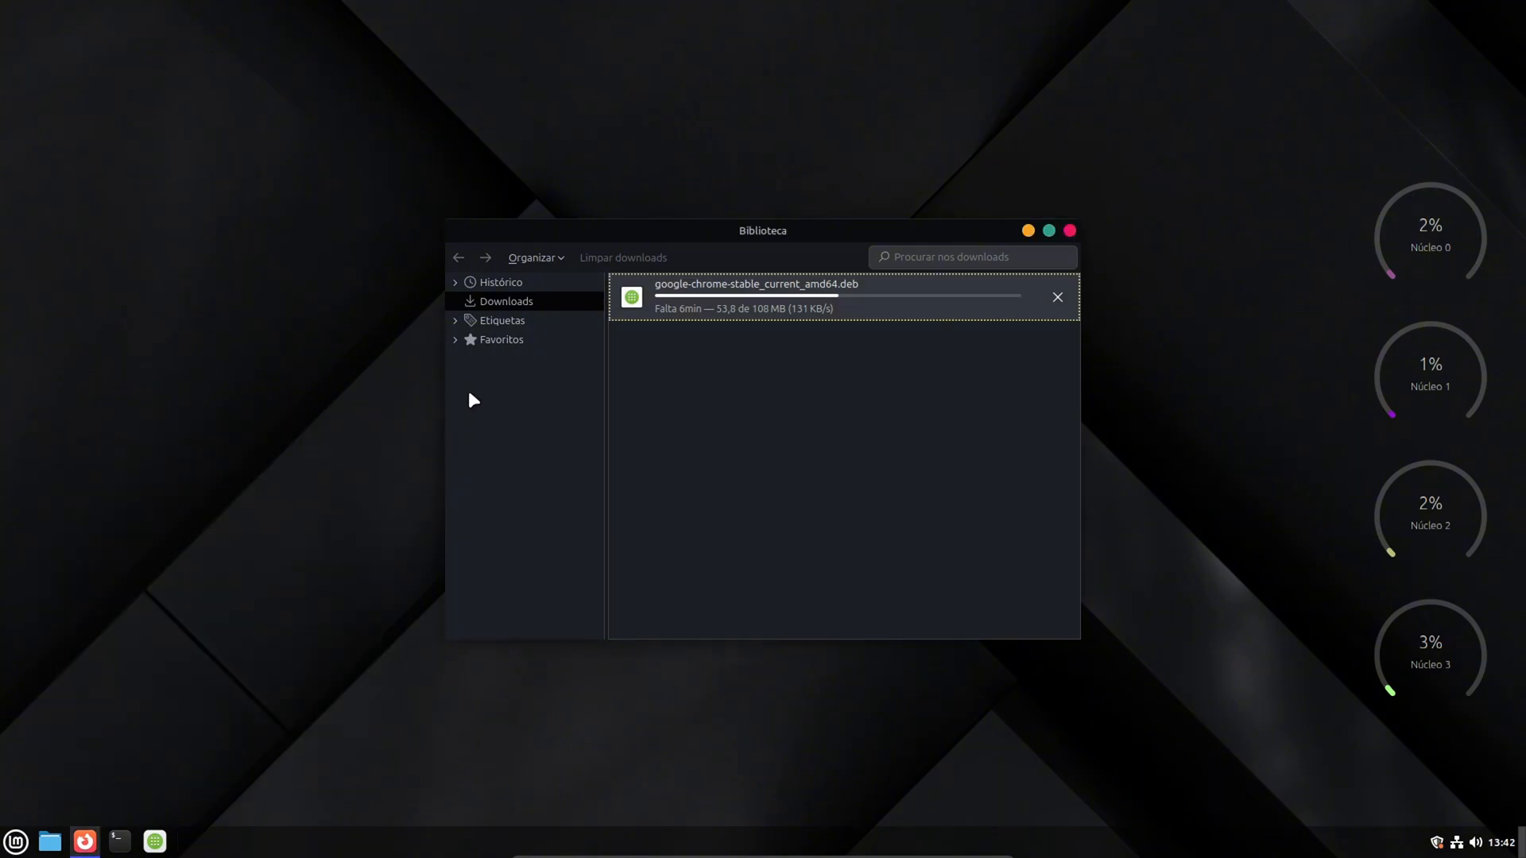
- Check the system volume control, and view the Jogos category among the installed applications
left_click(1476, 844)
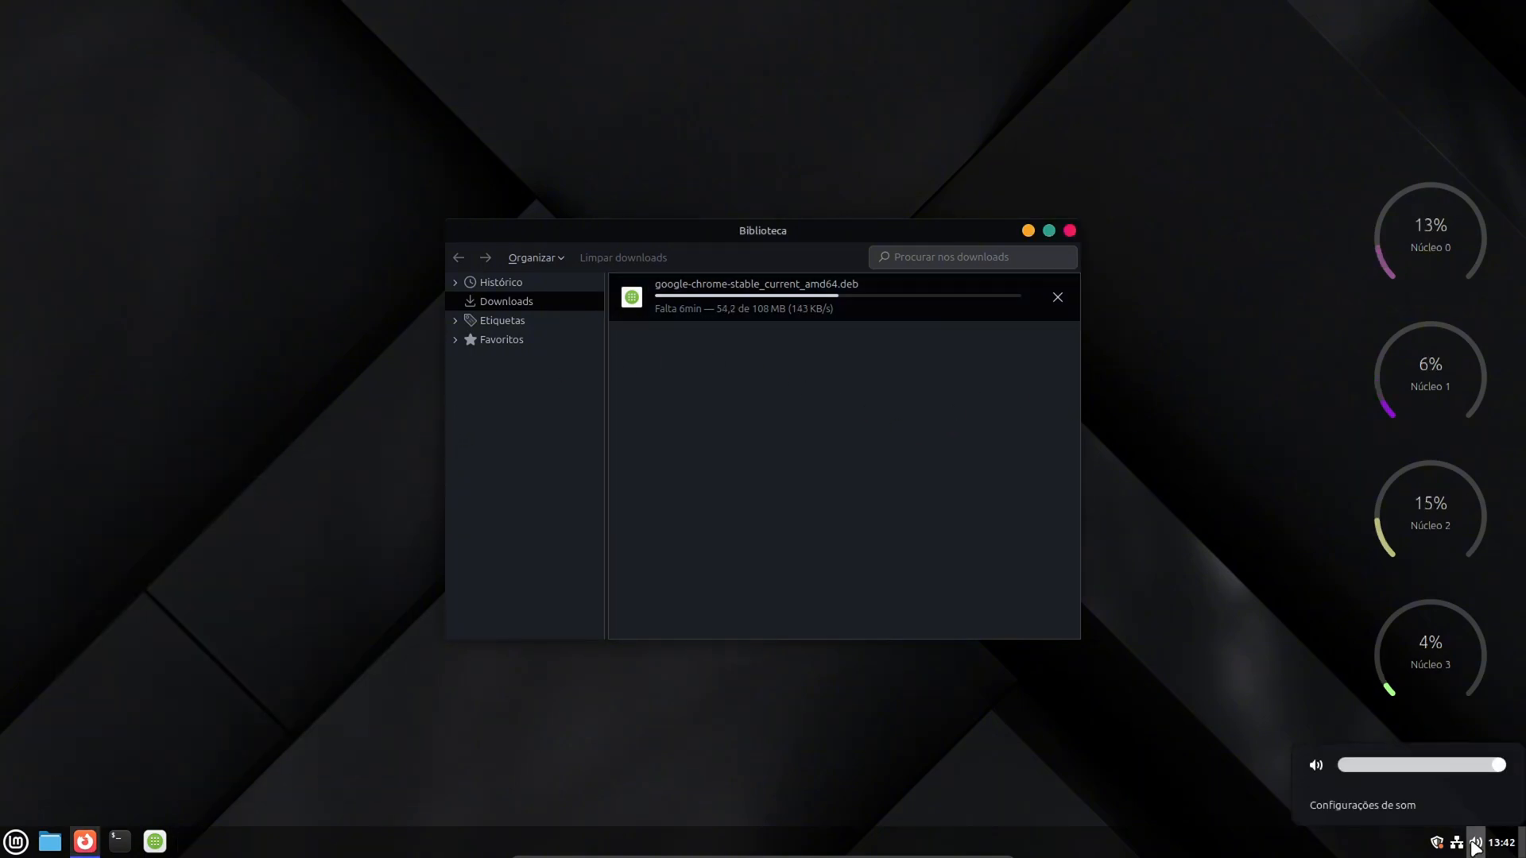
left_click(1476, 844)
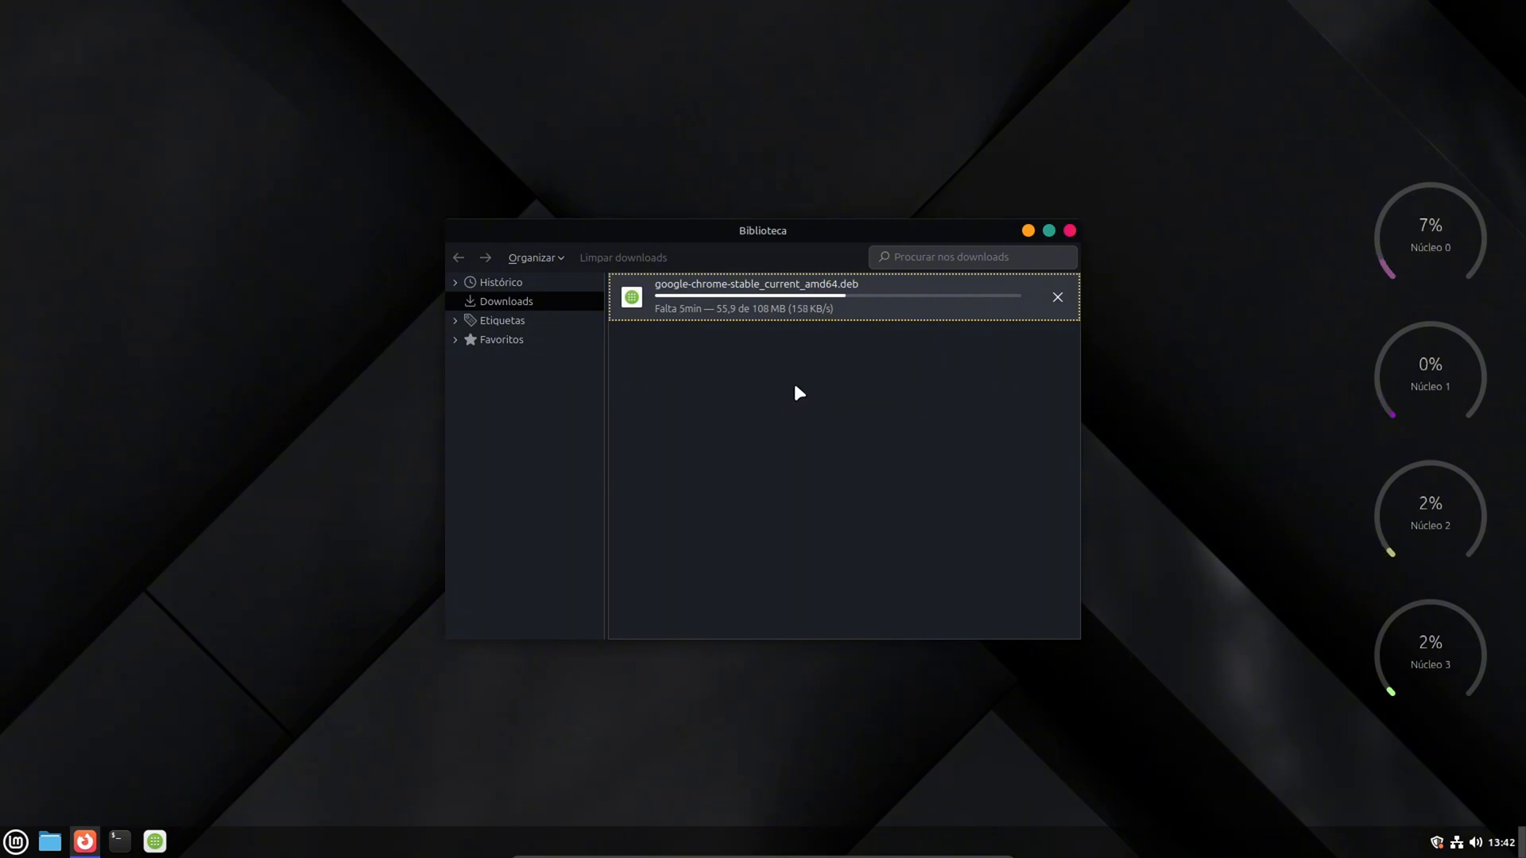
left_click(16, 842)
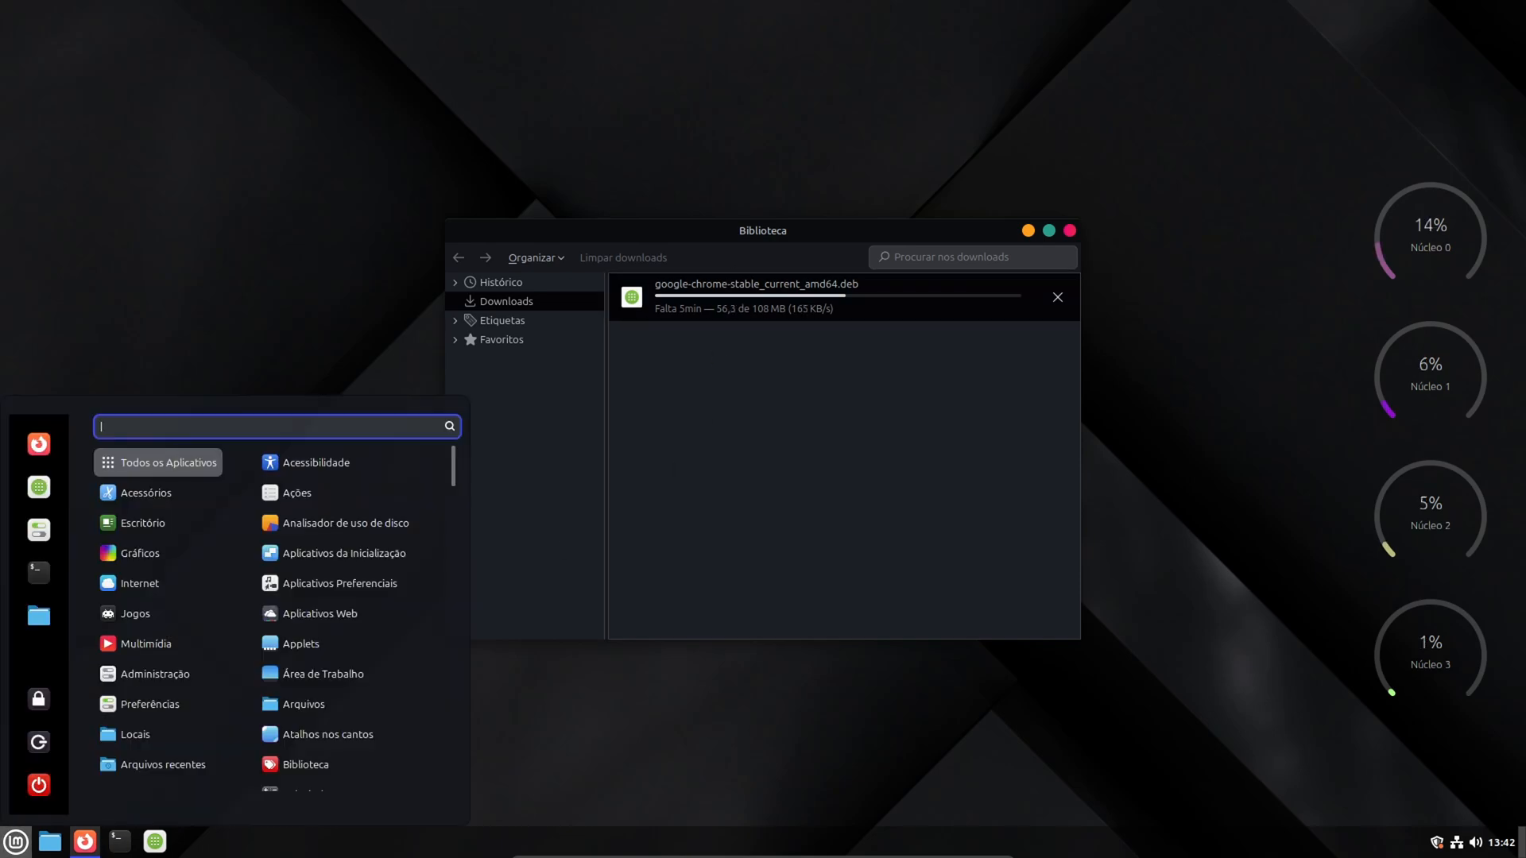
mouse_move(152, 611)
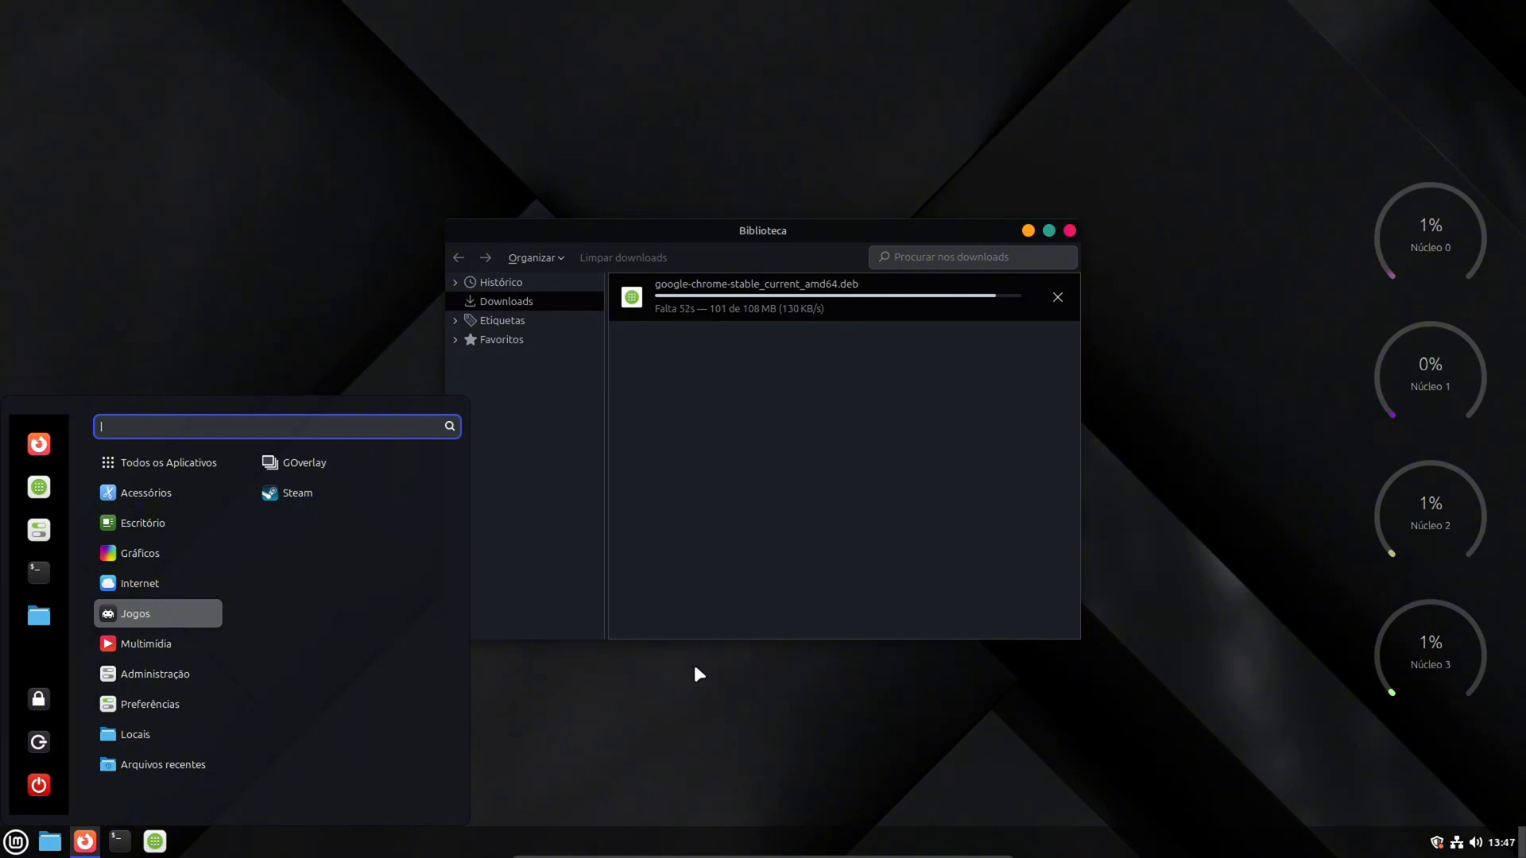
- Open a terminal and install Wine with sudo apt install
left_click(117, 845)
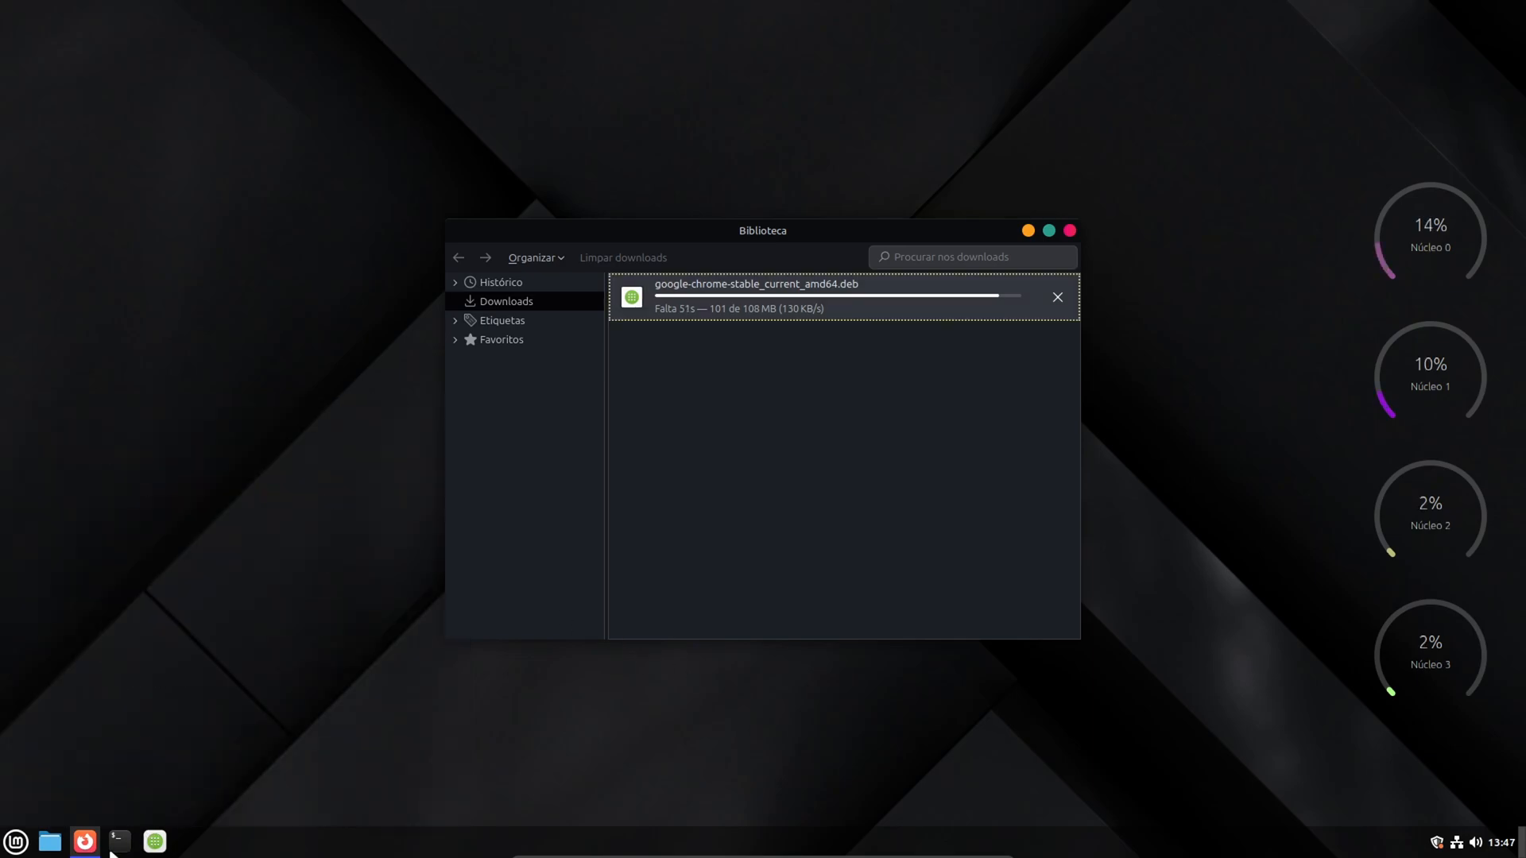
left_click(119, 844)
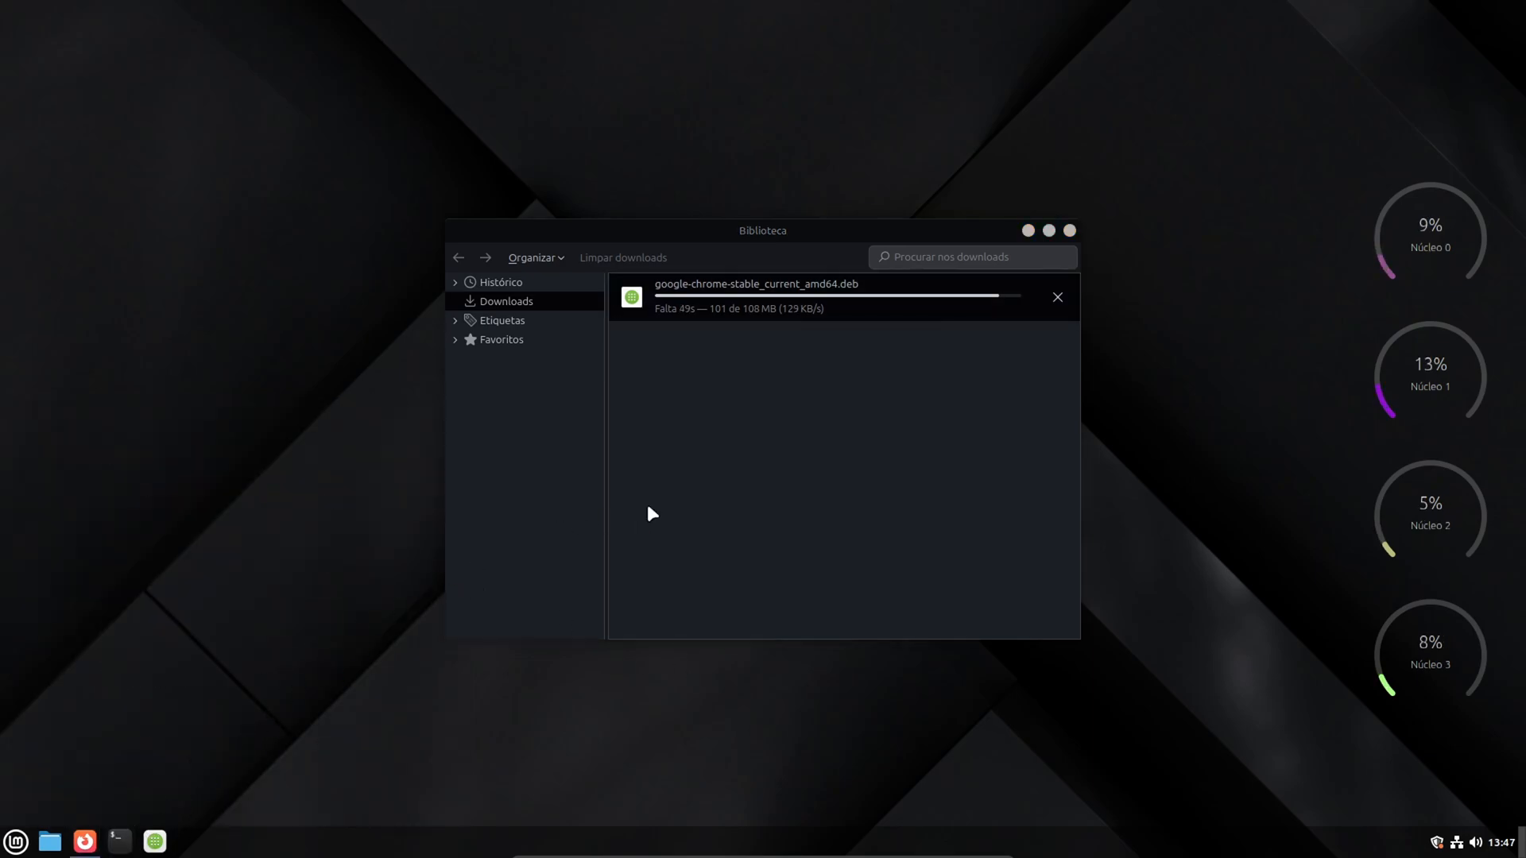
type("sudo")
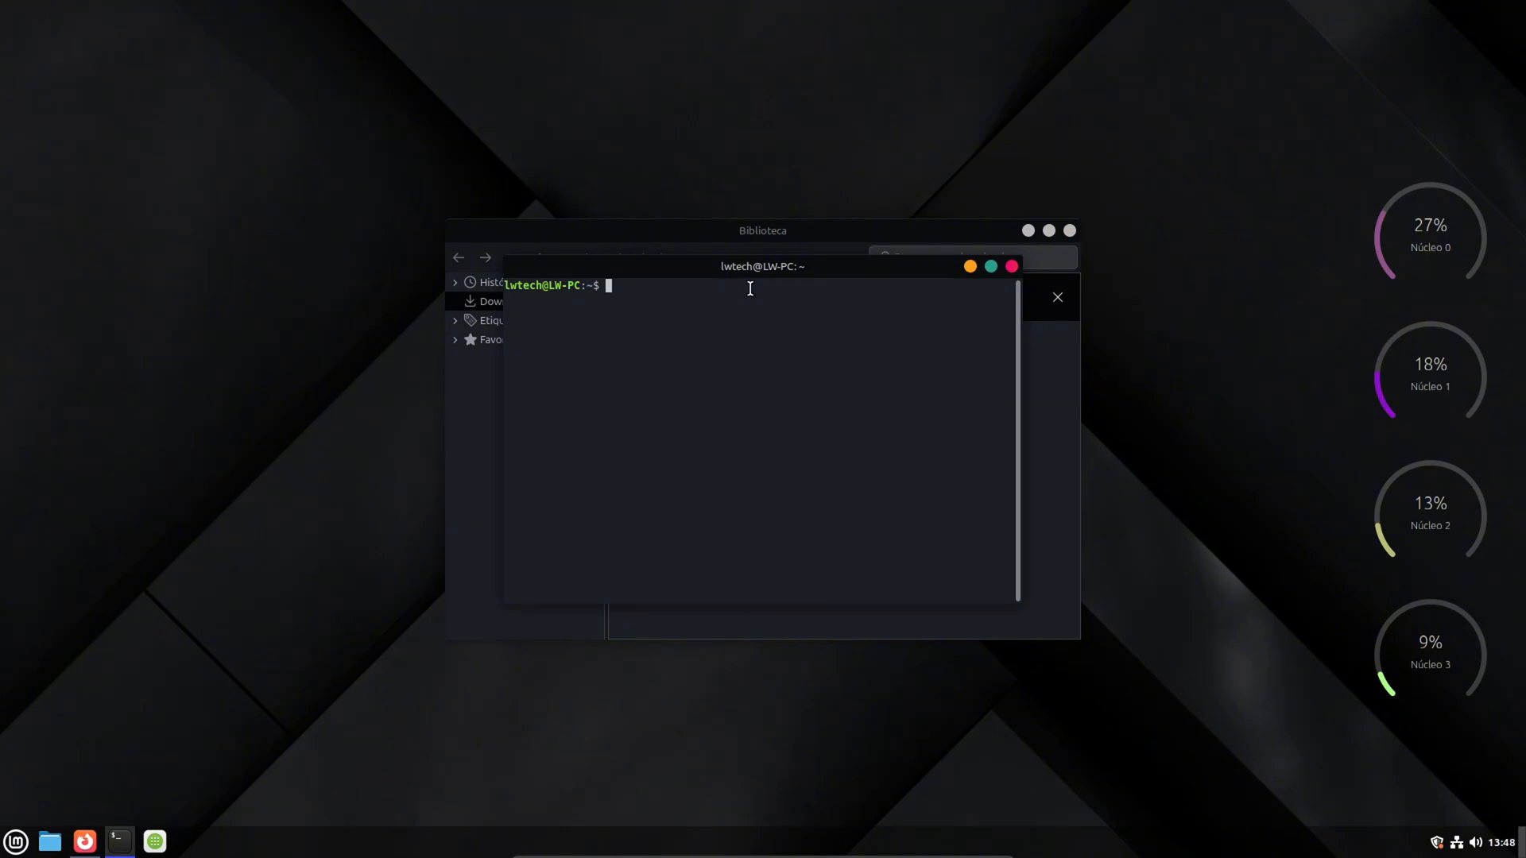
type(" apt instal")
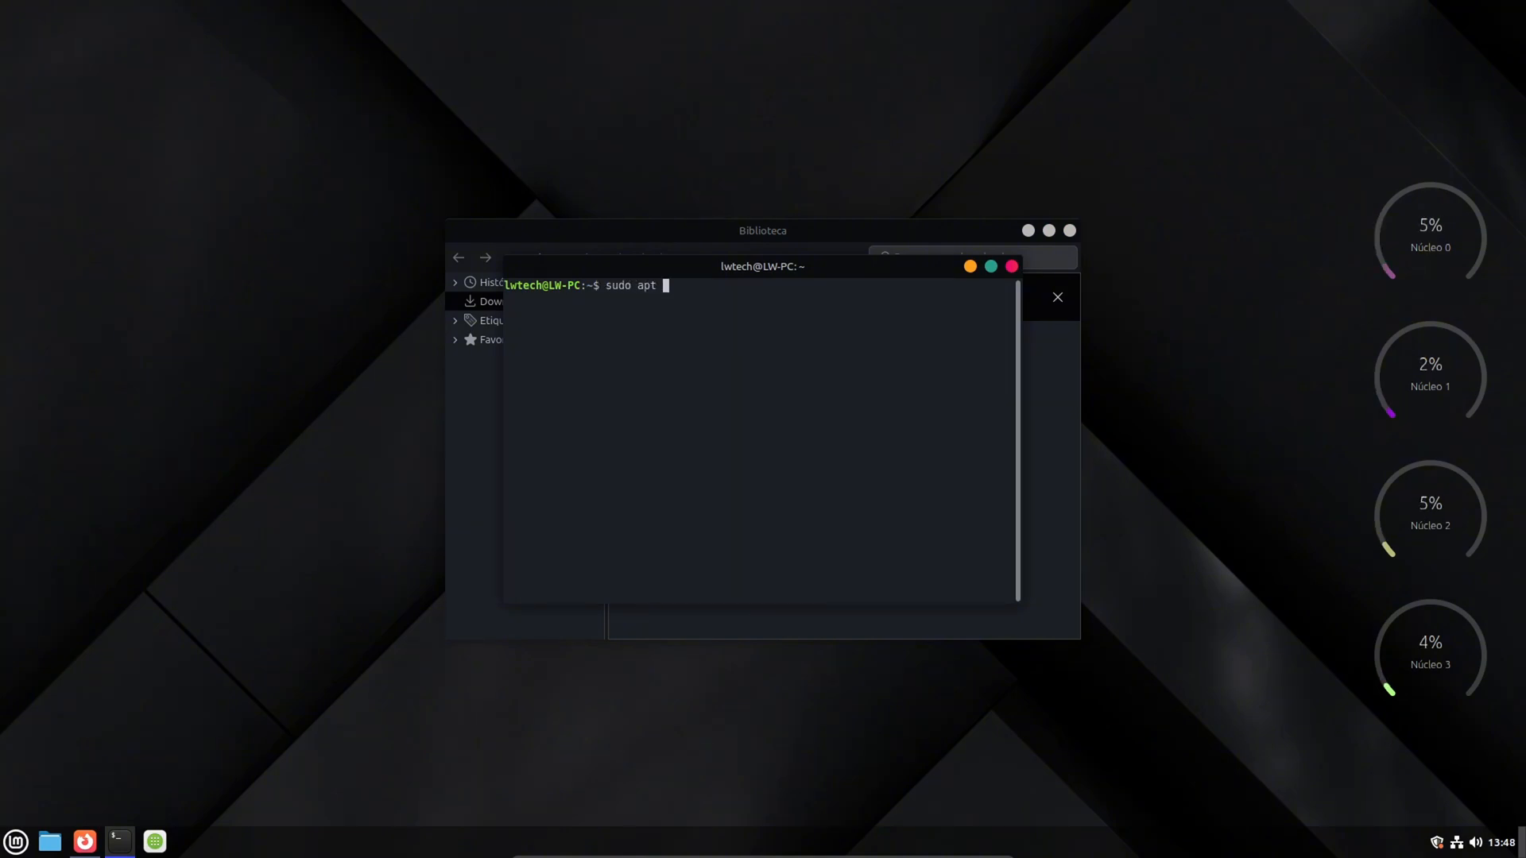
type("l wi")
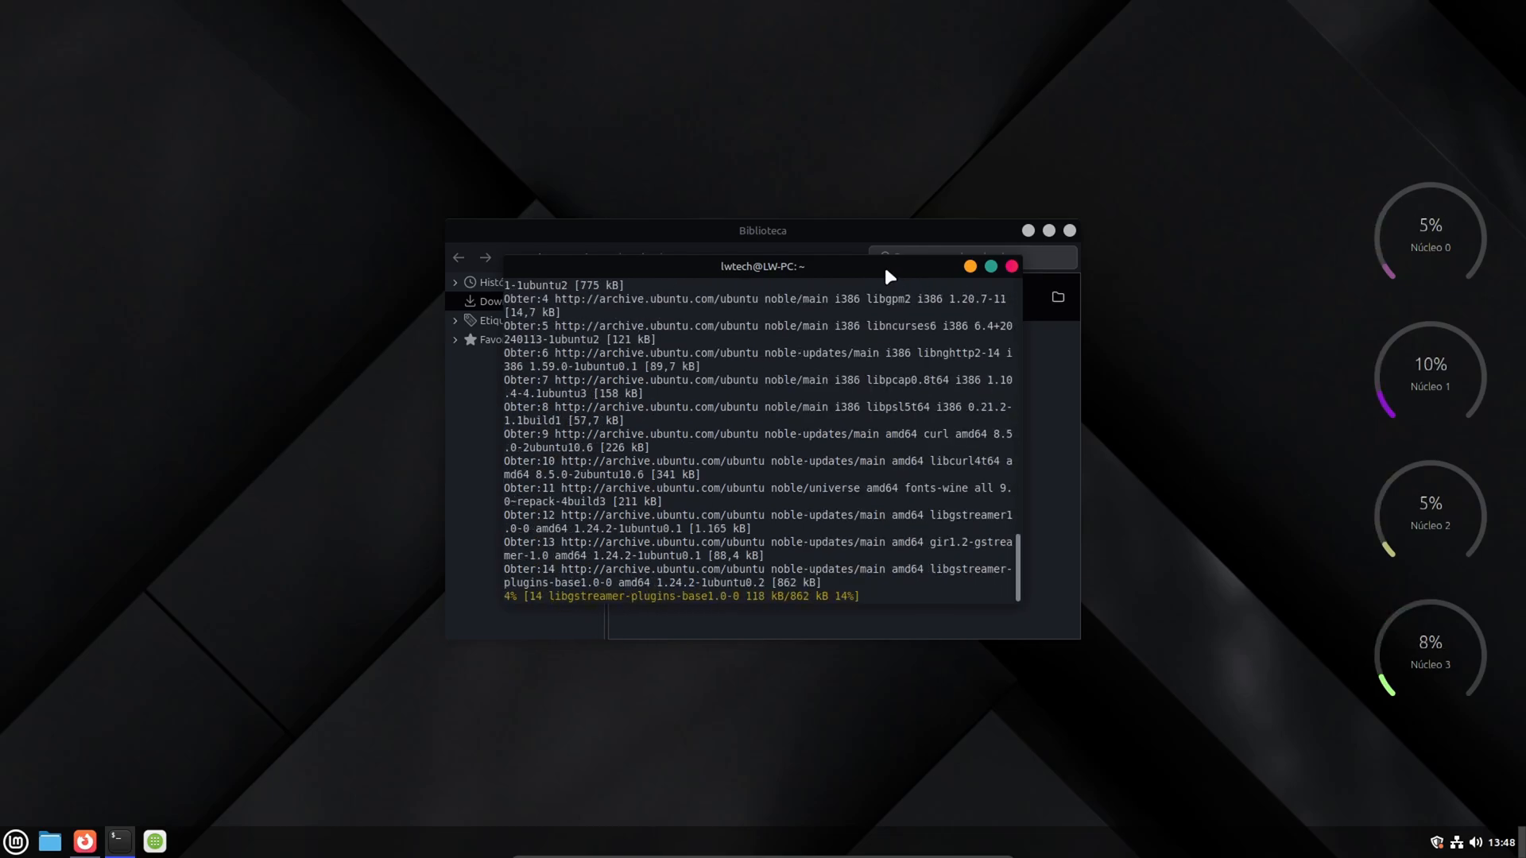
- Move the terminal off the downloads library, clear the downloads list and close the library window
left_click_drag(884, 263, 1186, 527)
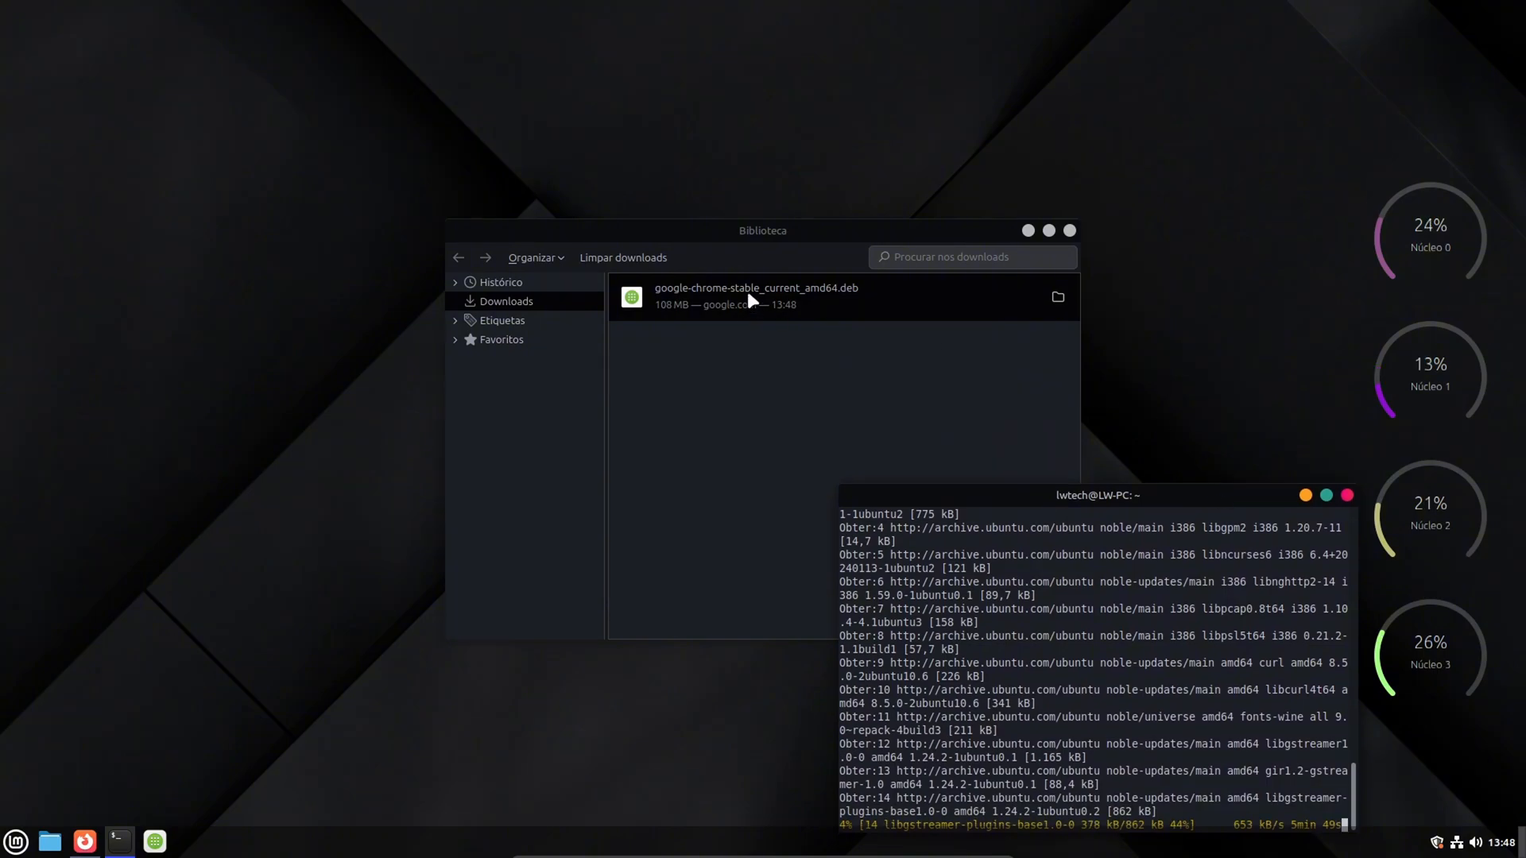
left_click(712, 232)
left_click(618, 254)
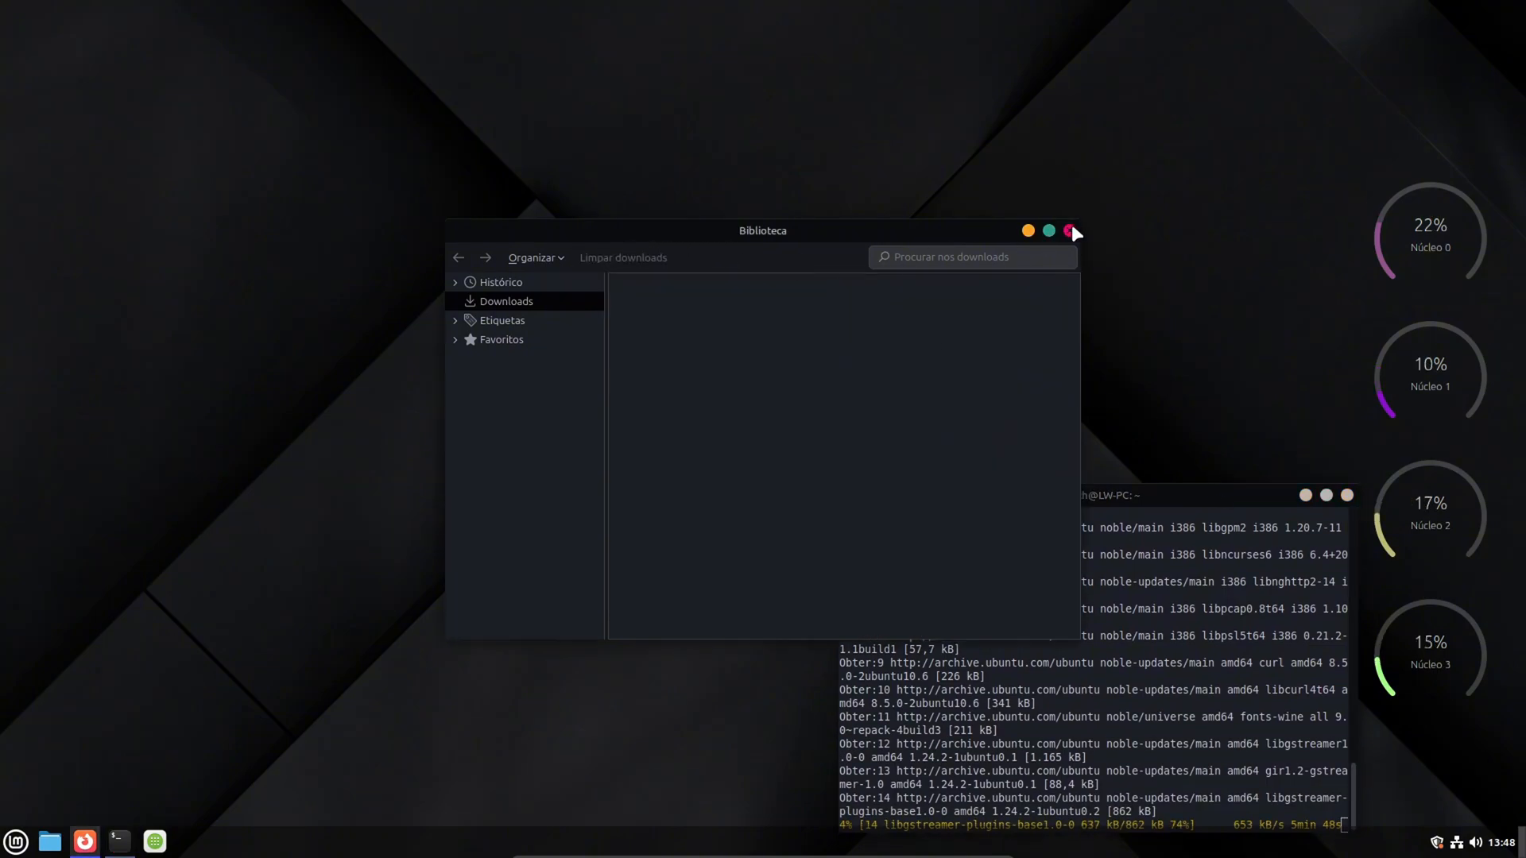
left_click(1070, 230)
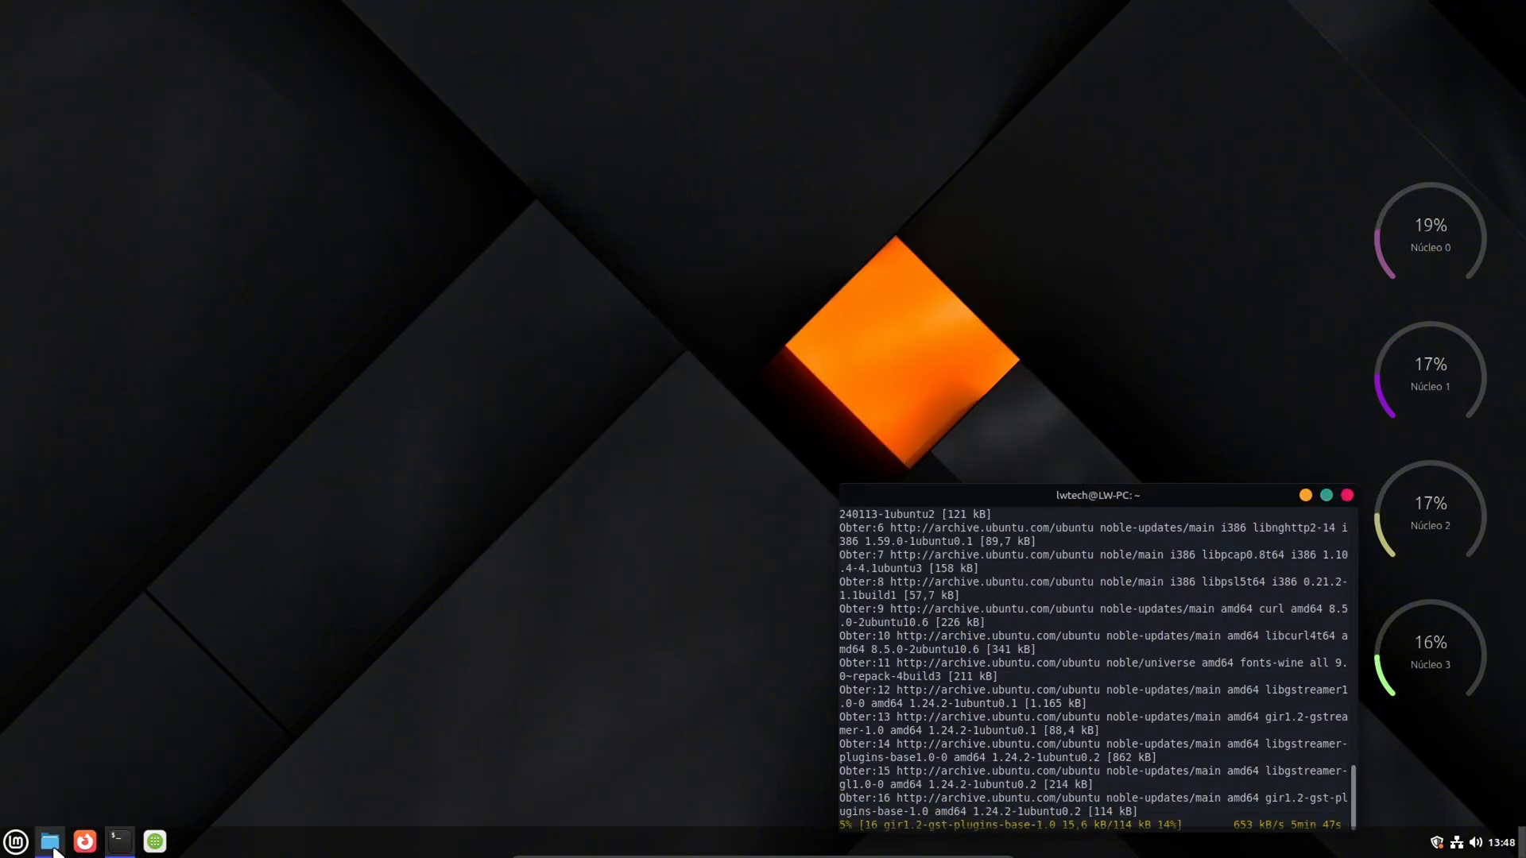
- Install the google-chrome-stable_current_amd64.deb package from the Downloads folder, authenticating with the account password
key("super+e")
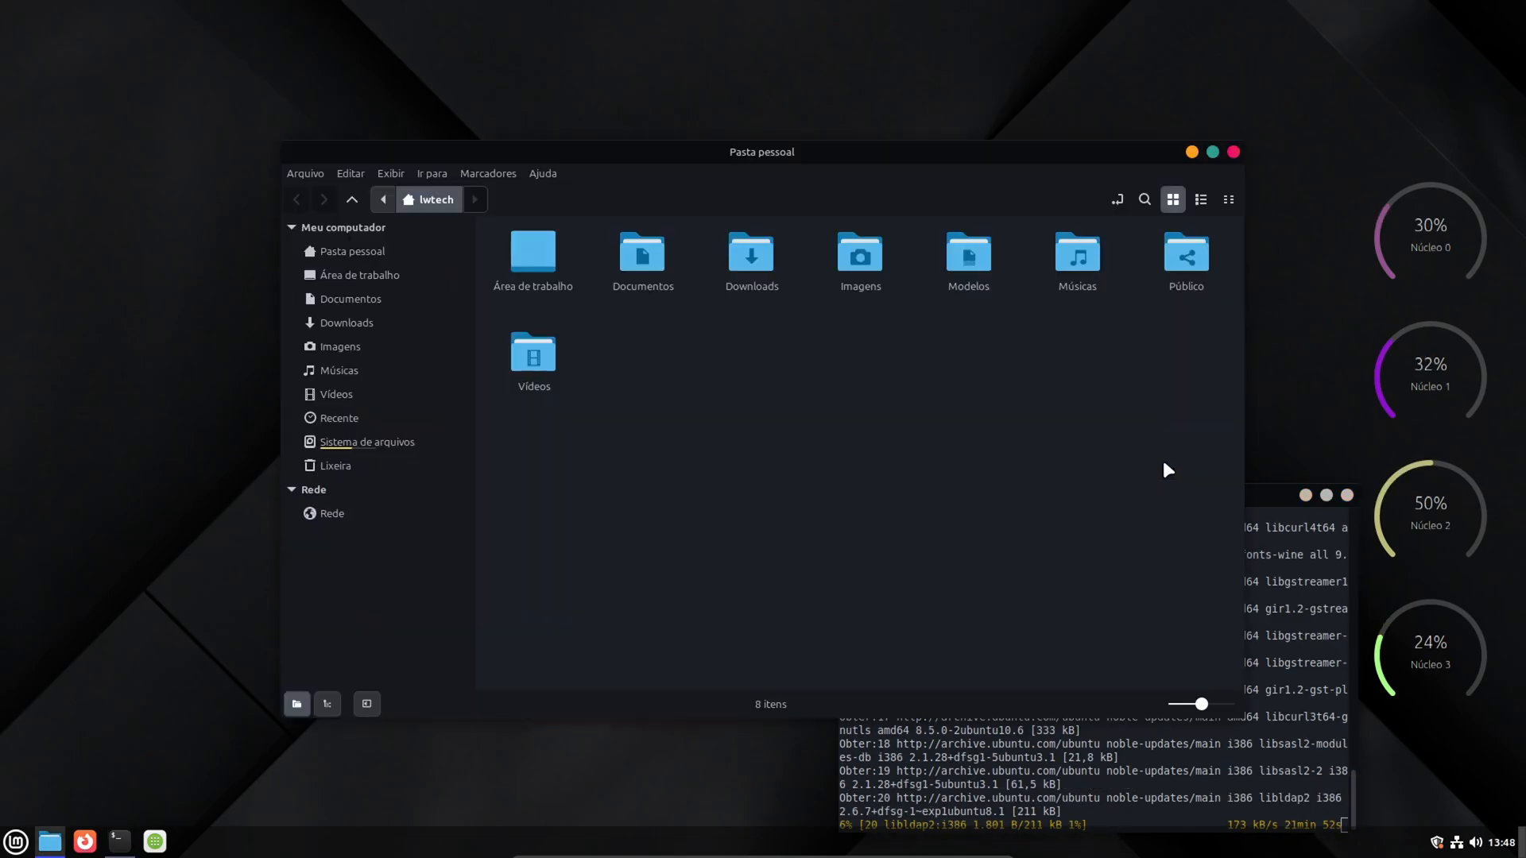
left_click_drag(1262, 486, 1246, 444)
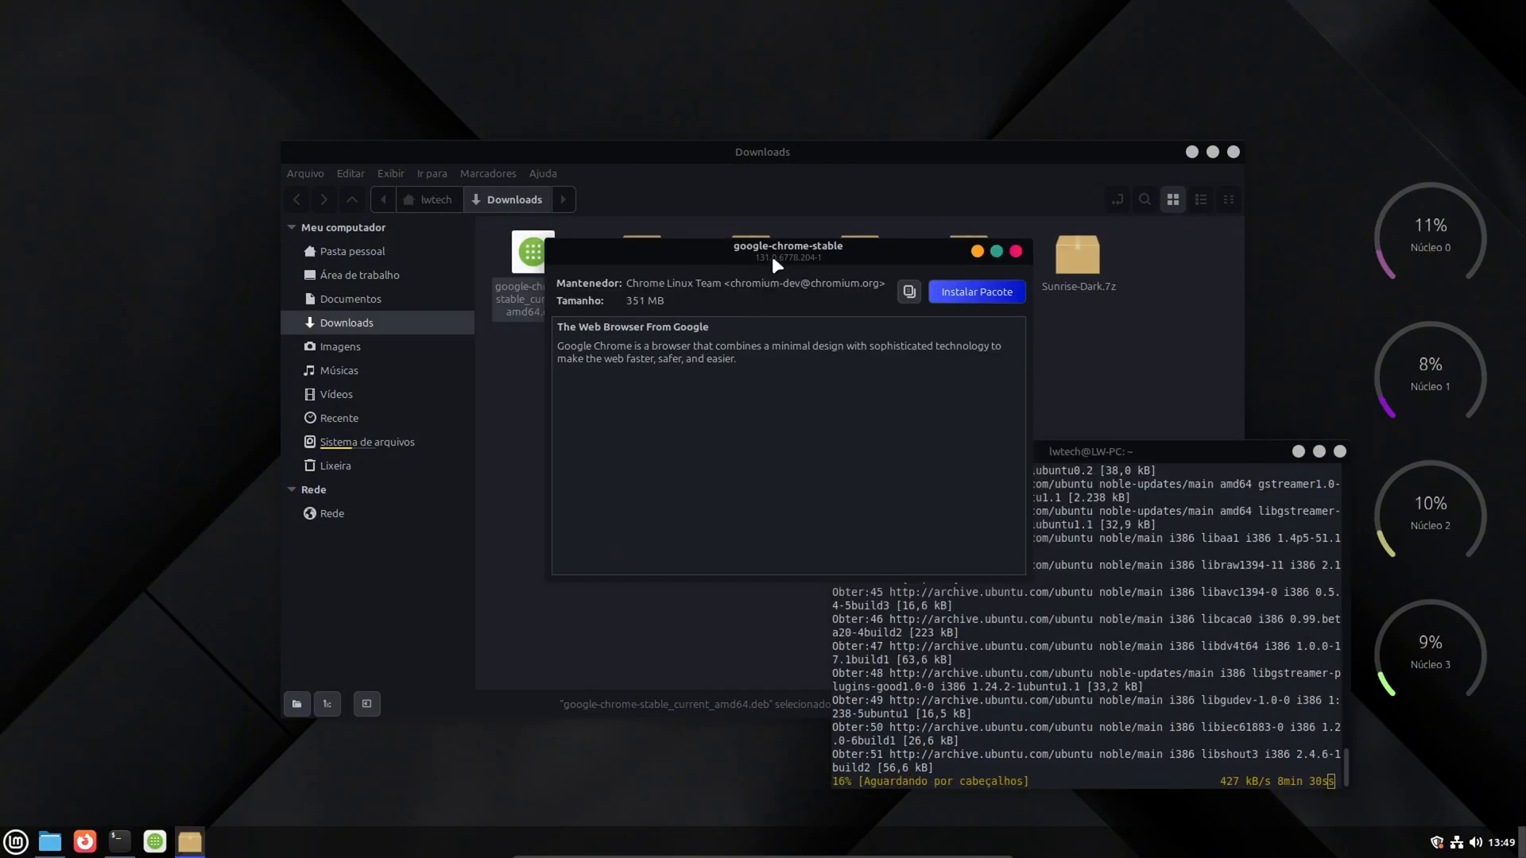
left_click(773, 264)
left_click_drag(773, 267, 771, 270)
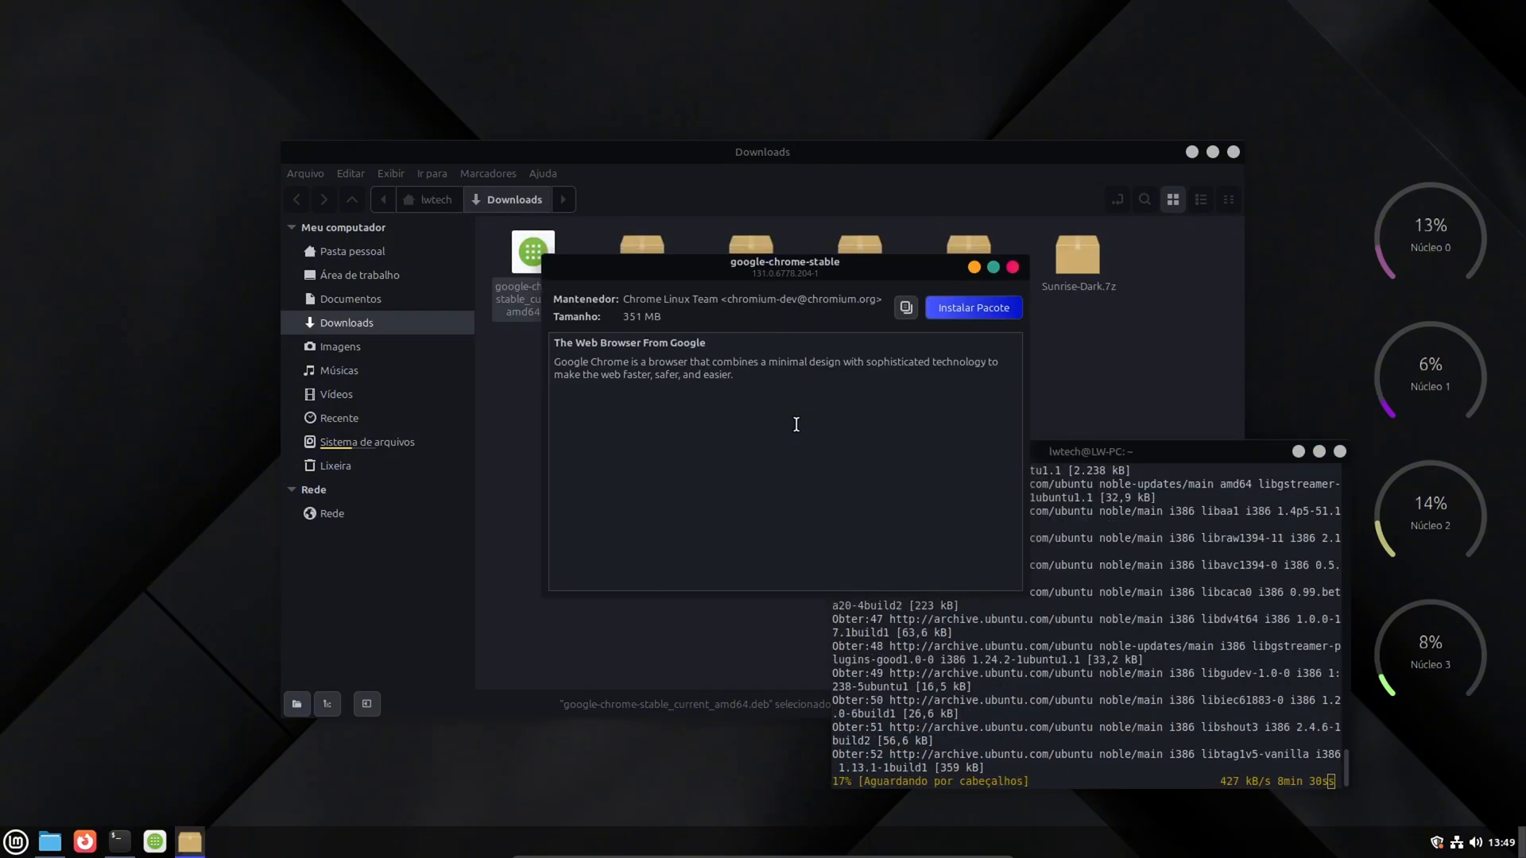
left_click(962, 313)
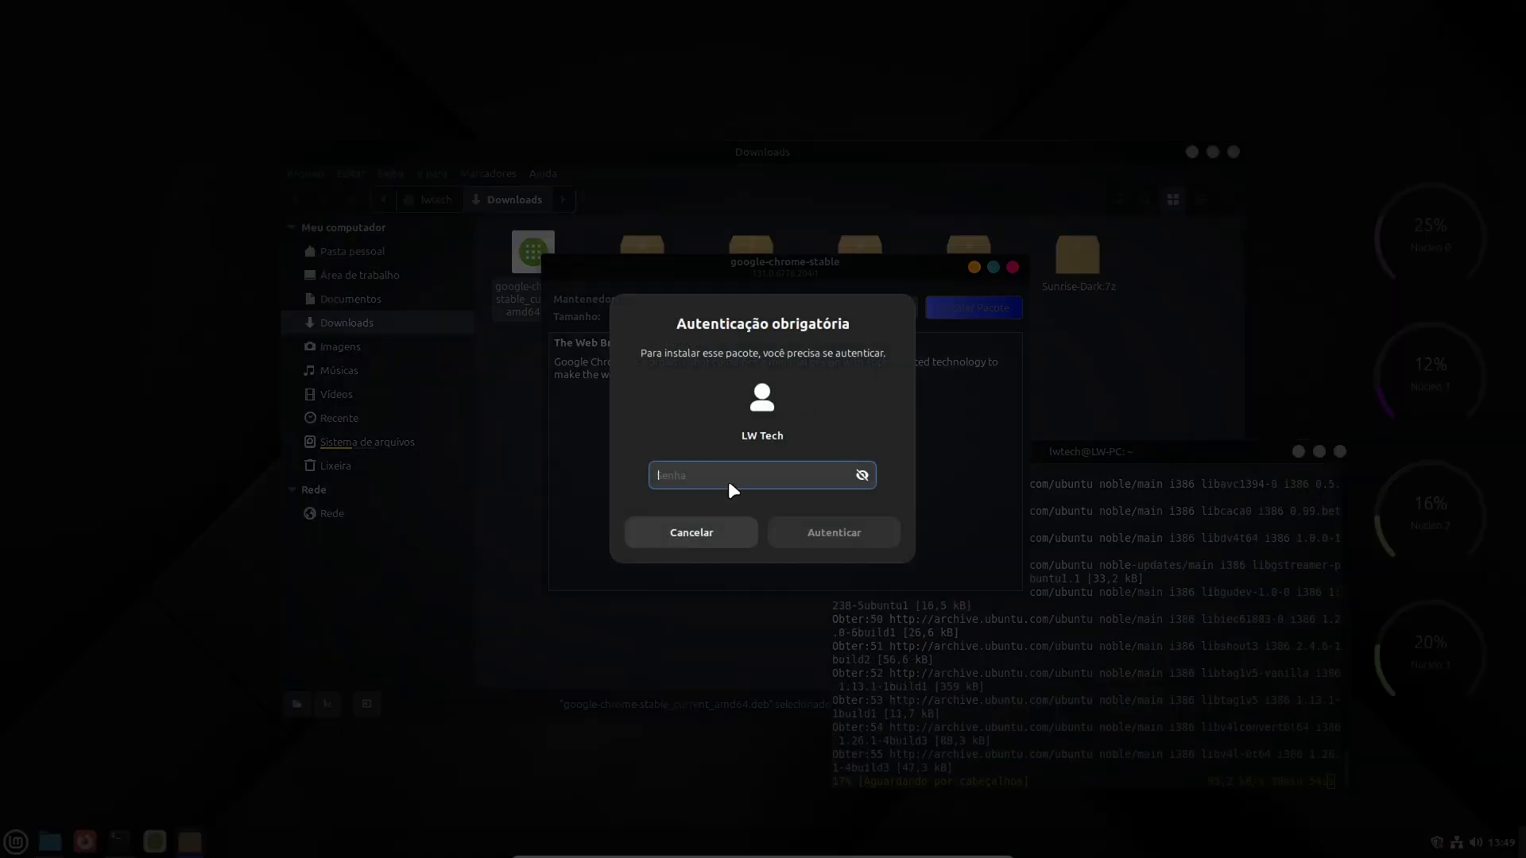
type("••••")
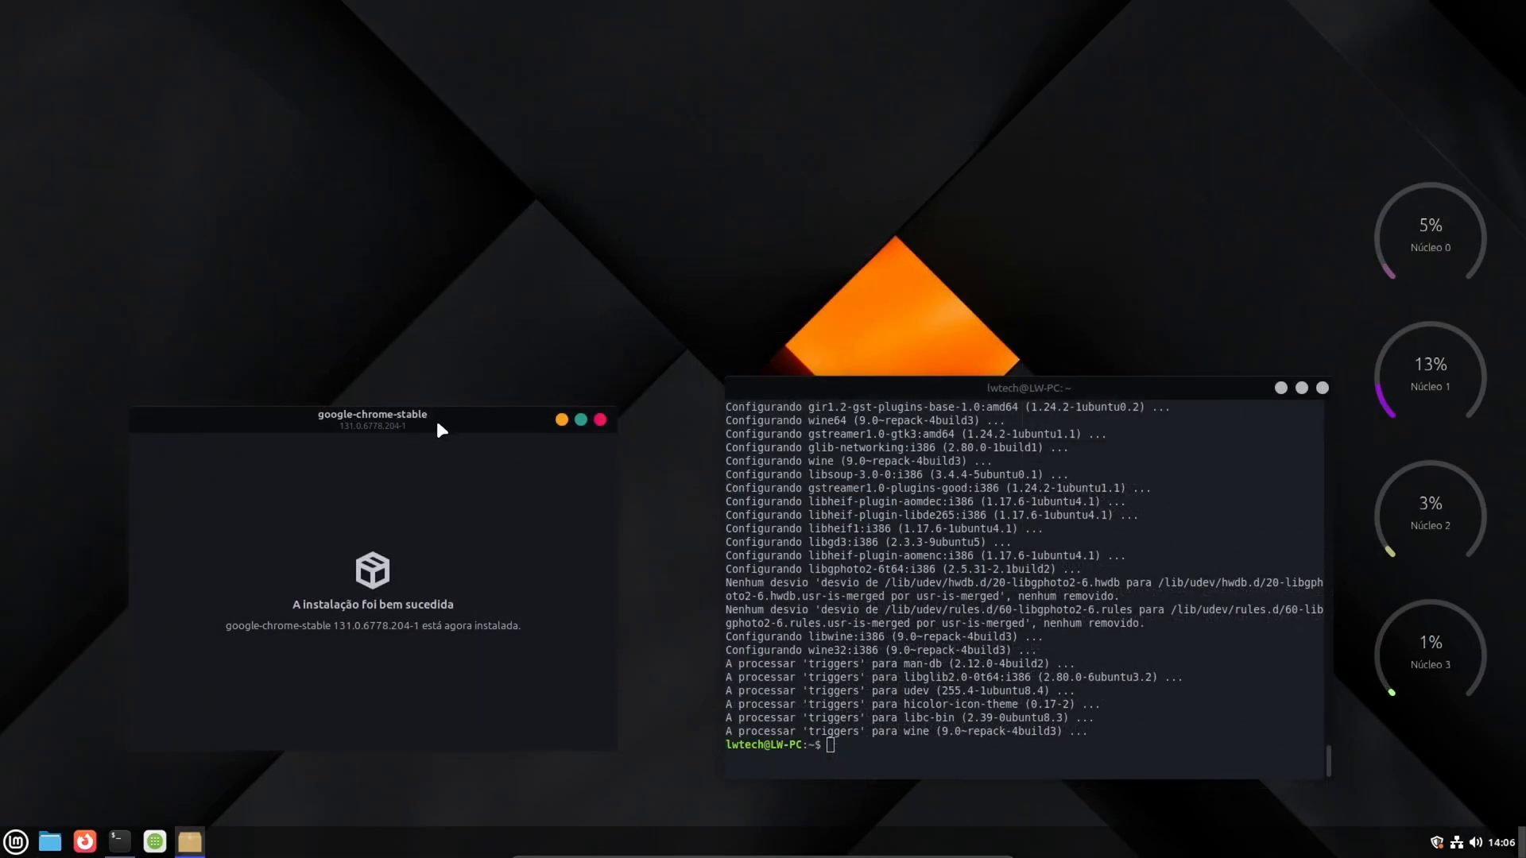
- Look over the Wine installation output in the terminal and close the google-chrome-stable installer window
left_click_drag(437, 422, 439, 418)
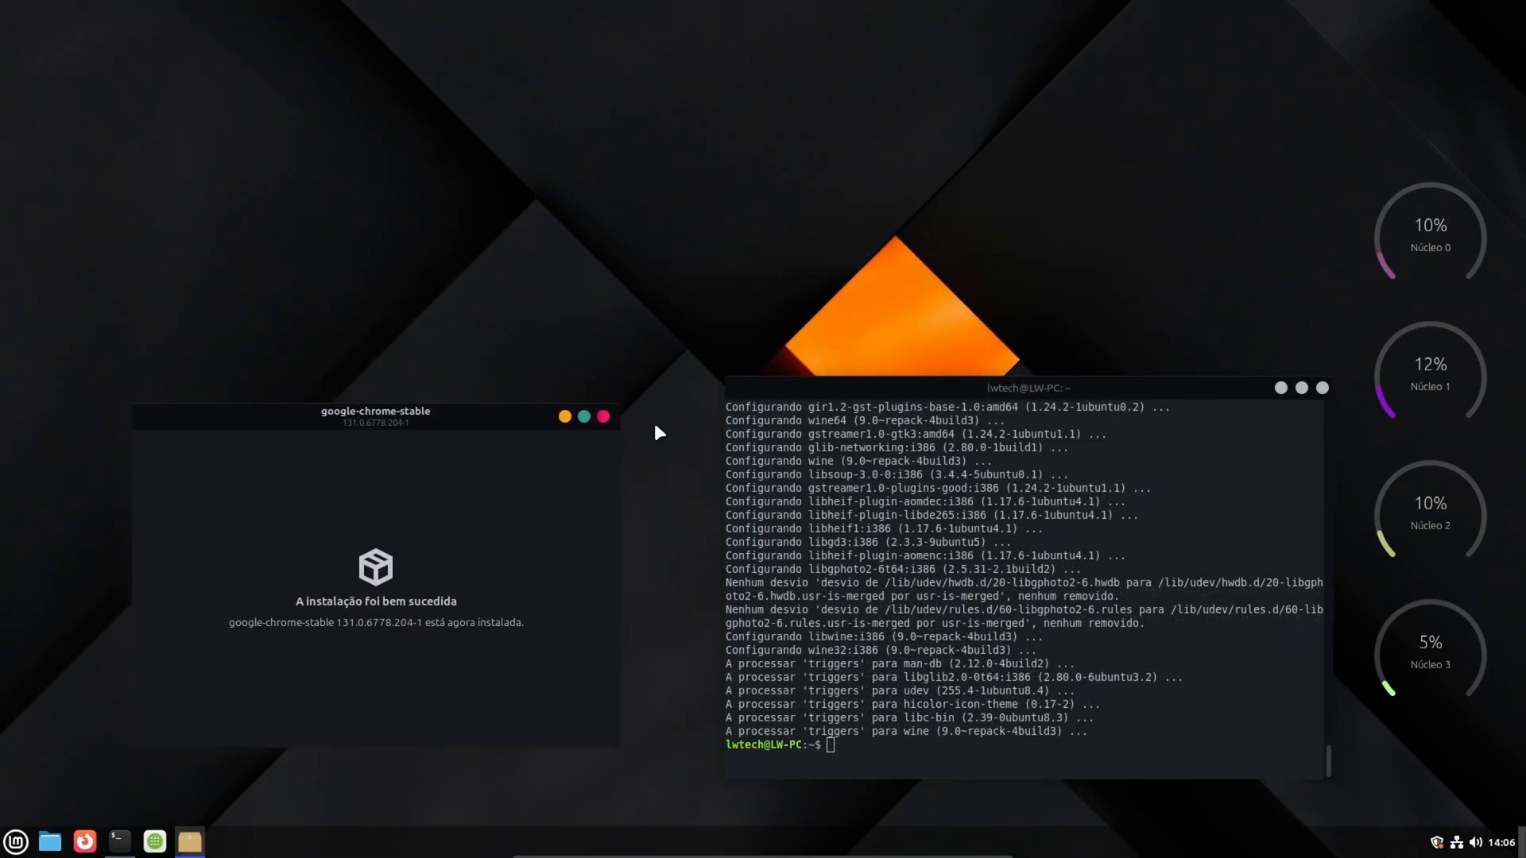
left_click_drag(932, 389, 920, 379)
scroll(878, 495, "up", 4)
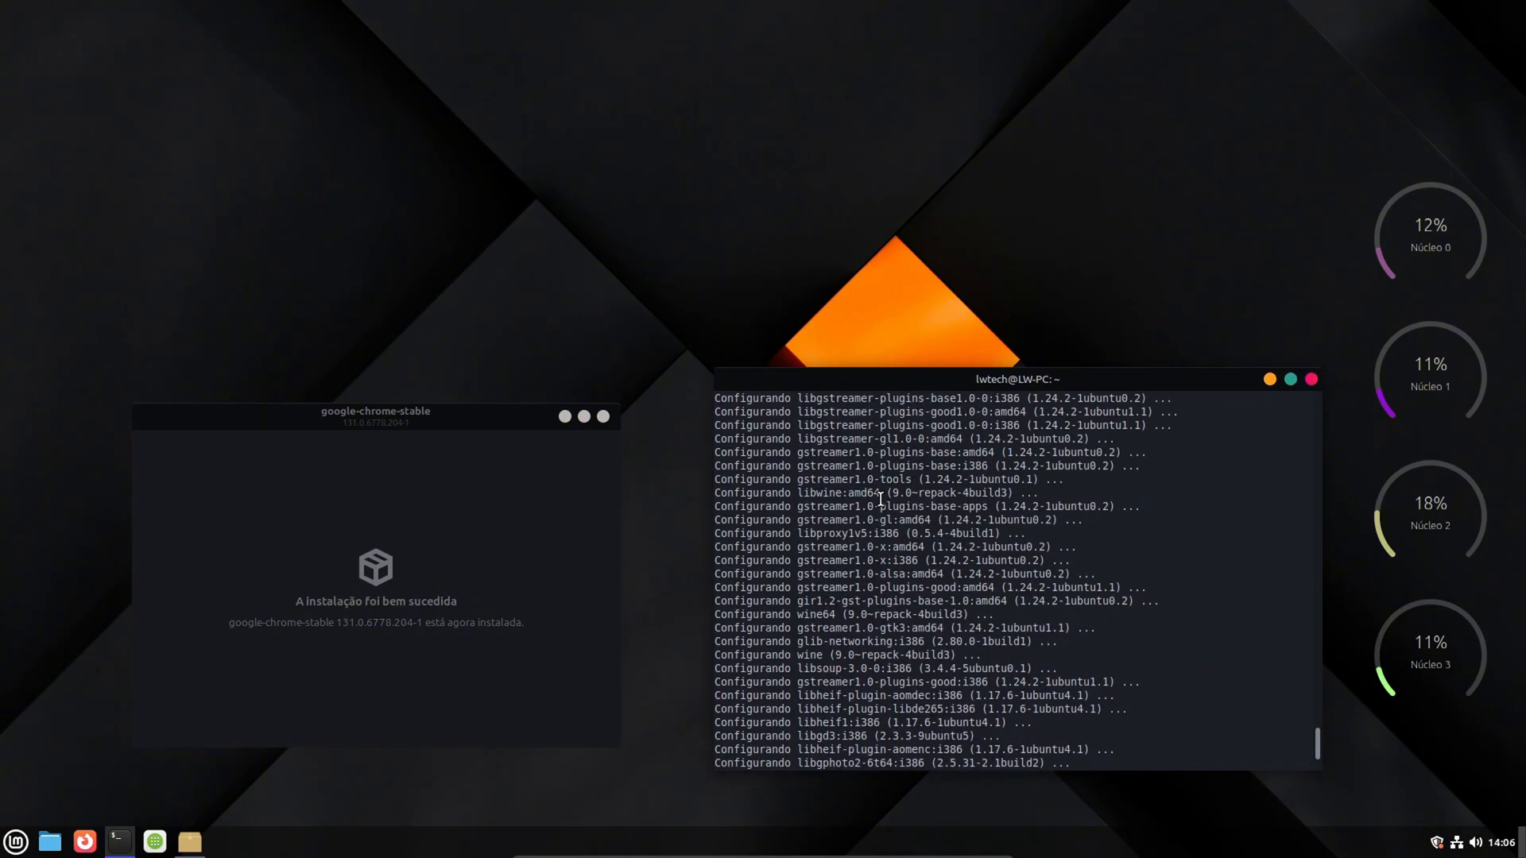
scroll(878, 495, "down", 3)
scroll(878, 495, "down", 3)
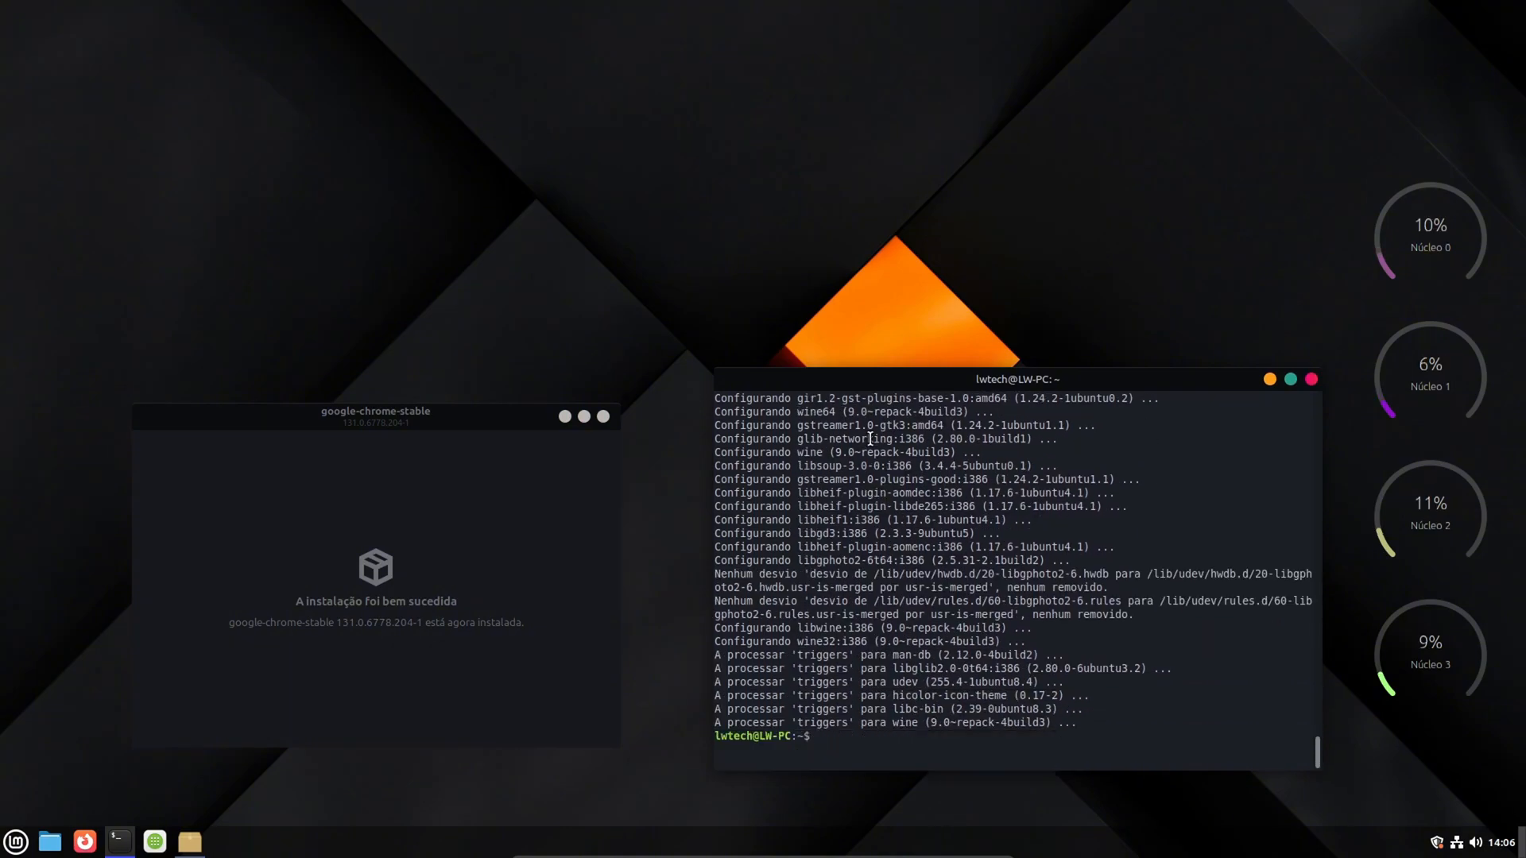
left_click(603, 416)
- Move the terminal towards the middle of the desktop and run winecfg in it
left_click_drag(1029, 386, 717, 328)
type("winecfg")
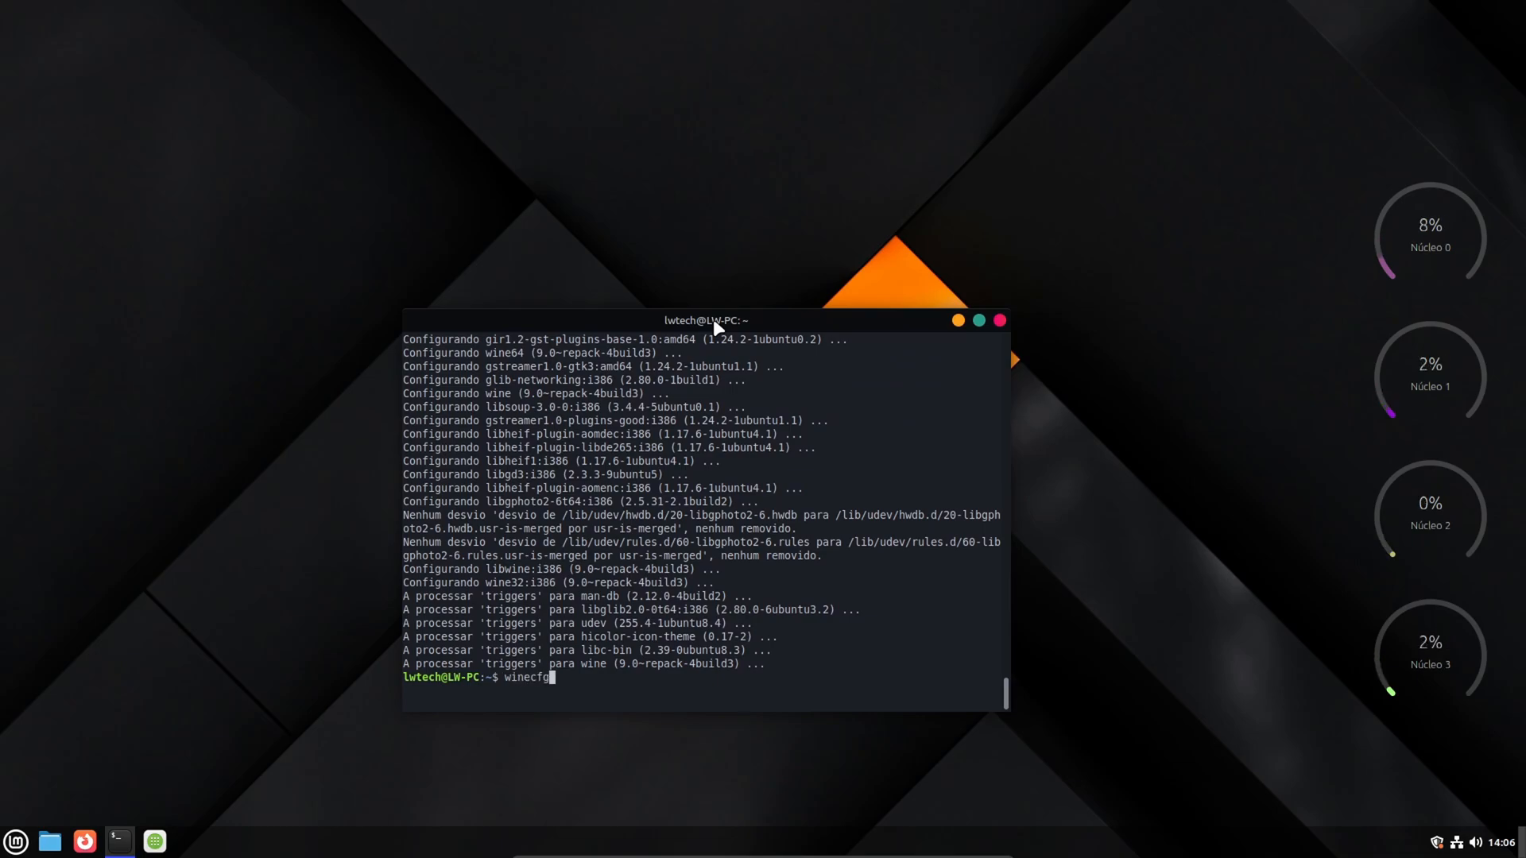
key("Return")
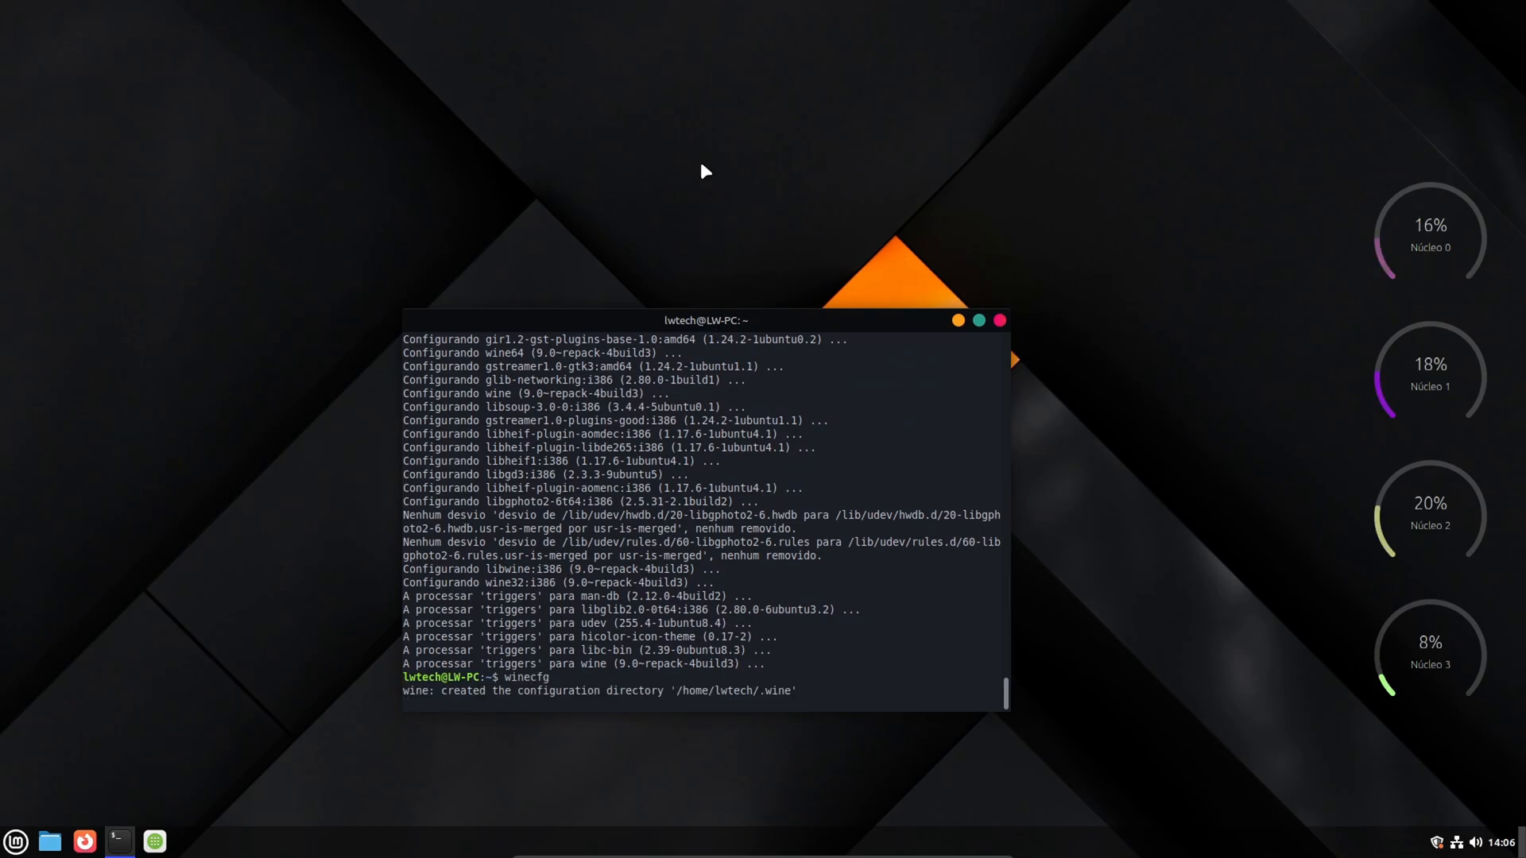
left_click_drag(678, 317, 680, 306)
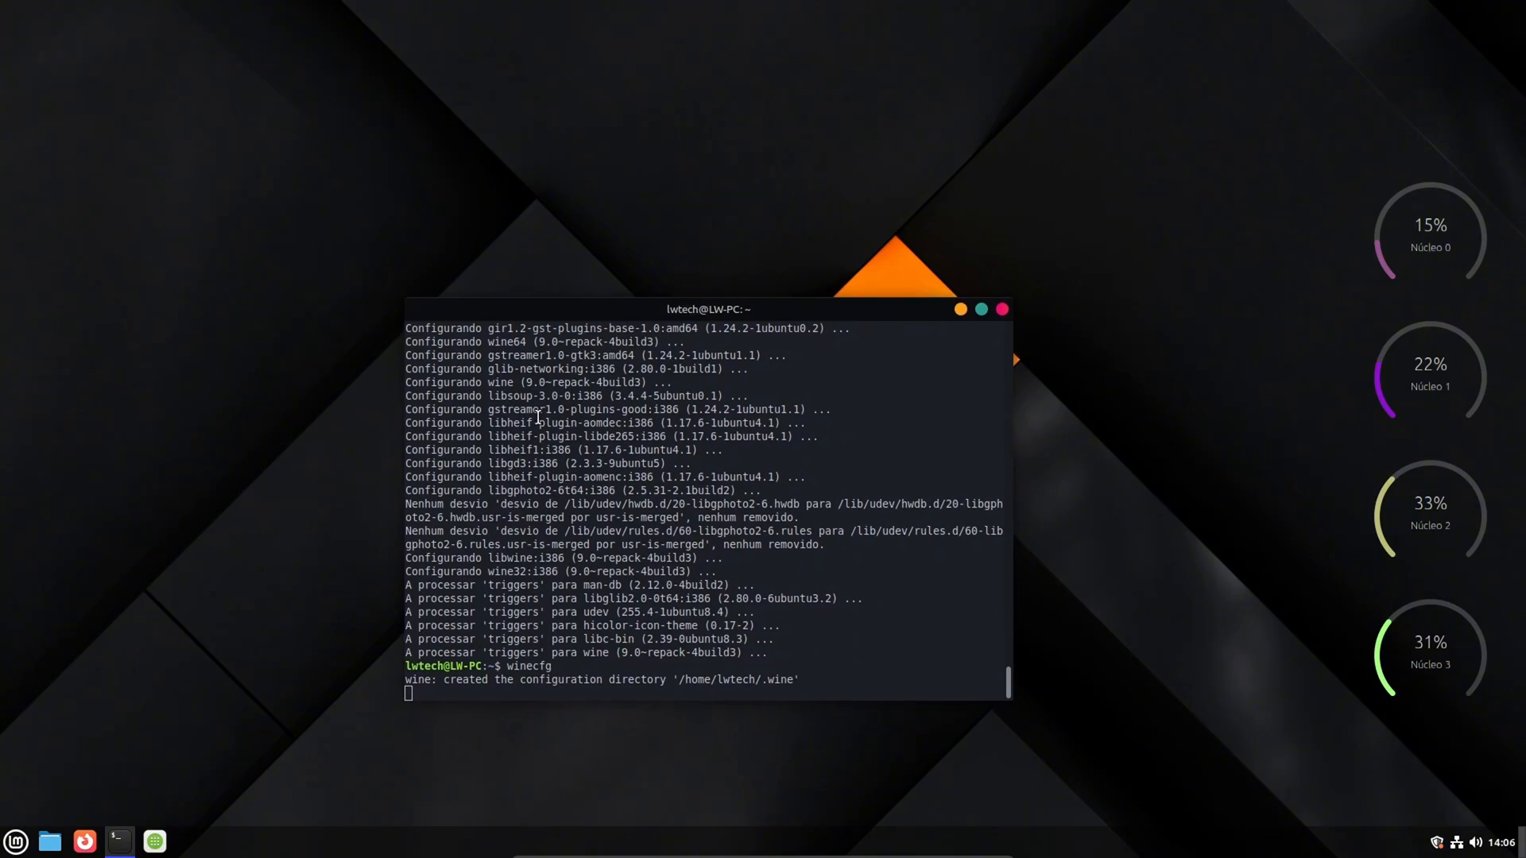
- Launch Google Chrome by searching the applications for "google"
left_click(10, 844)
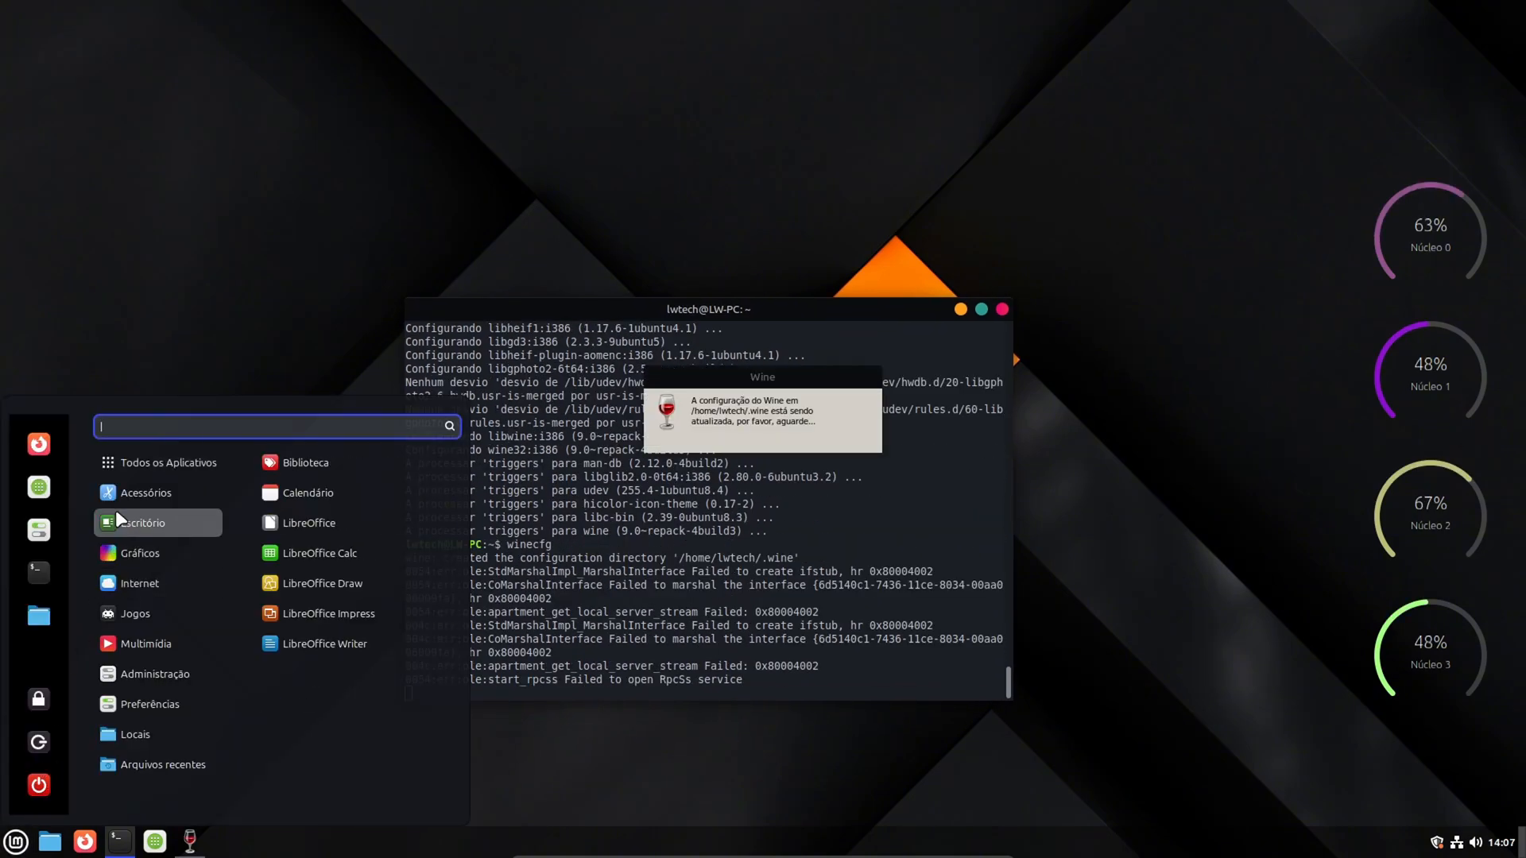
type("gogol")
key("BackSpace")
key("BackSpace")
key("BackSpace")
type("ogle")
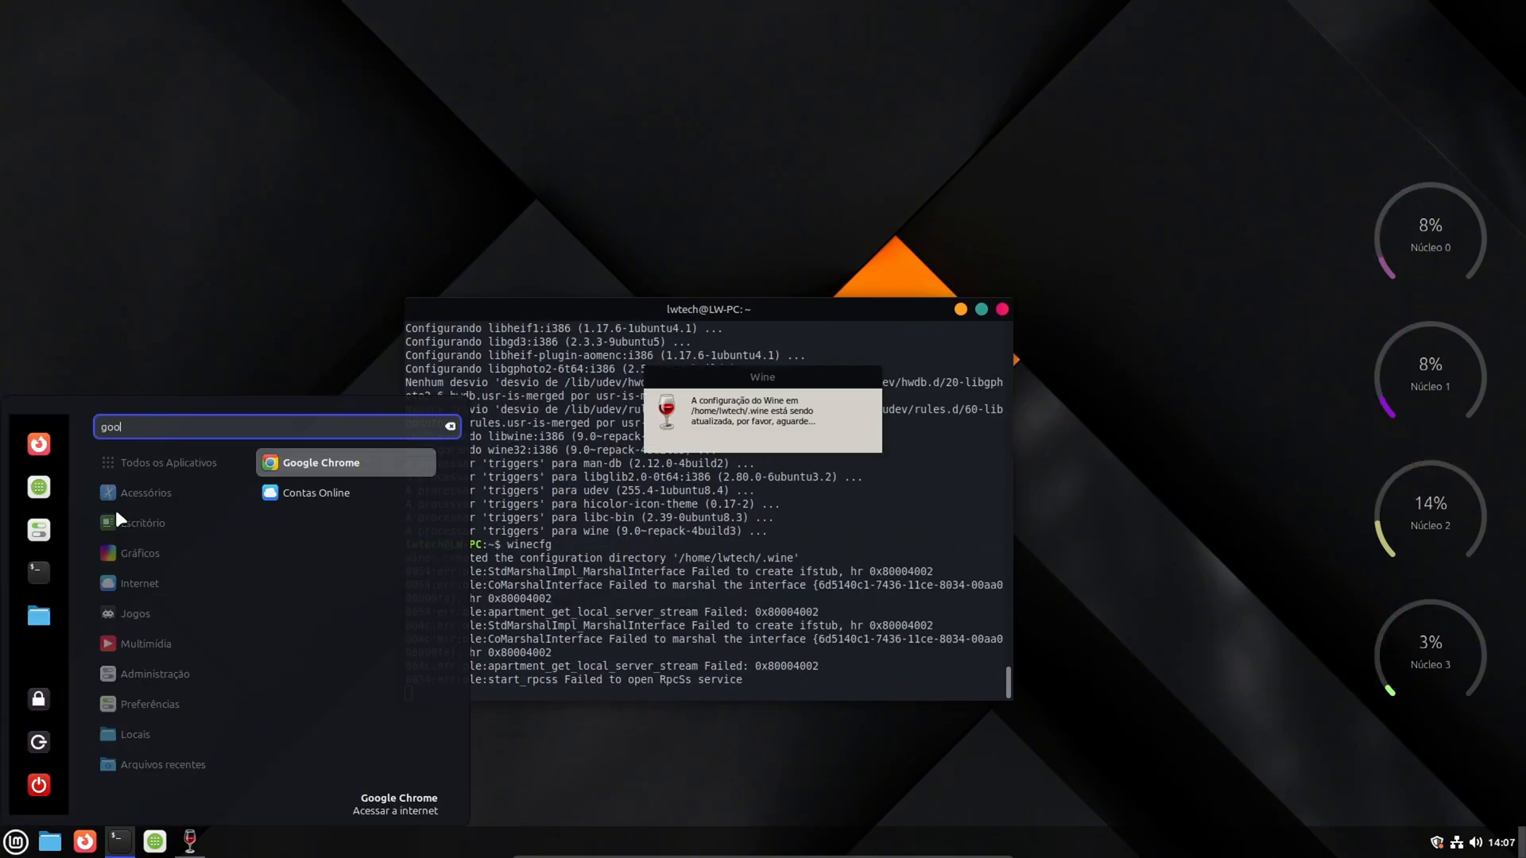
left_click(305, 458)
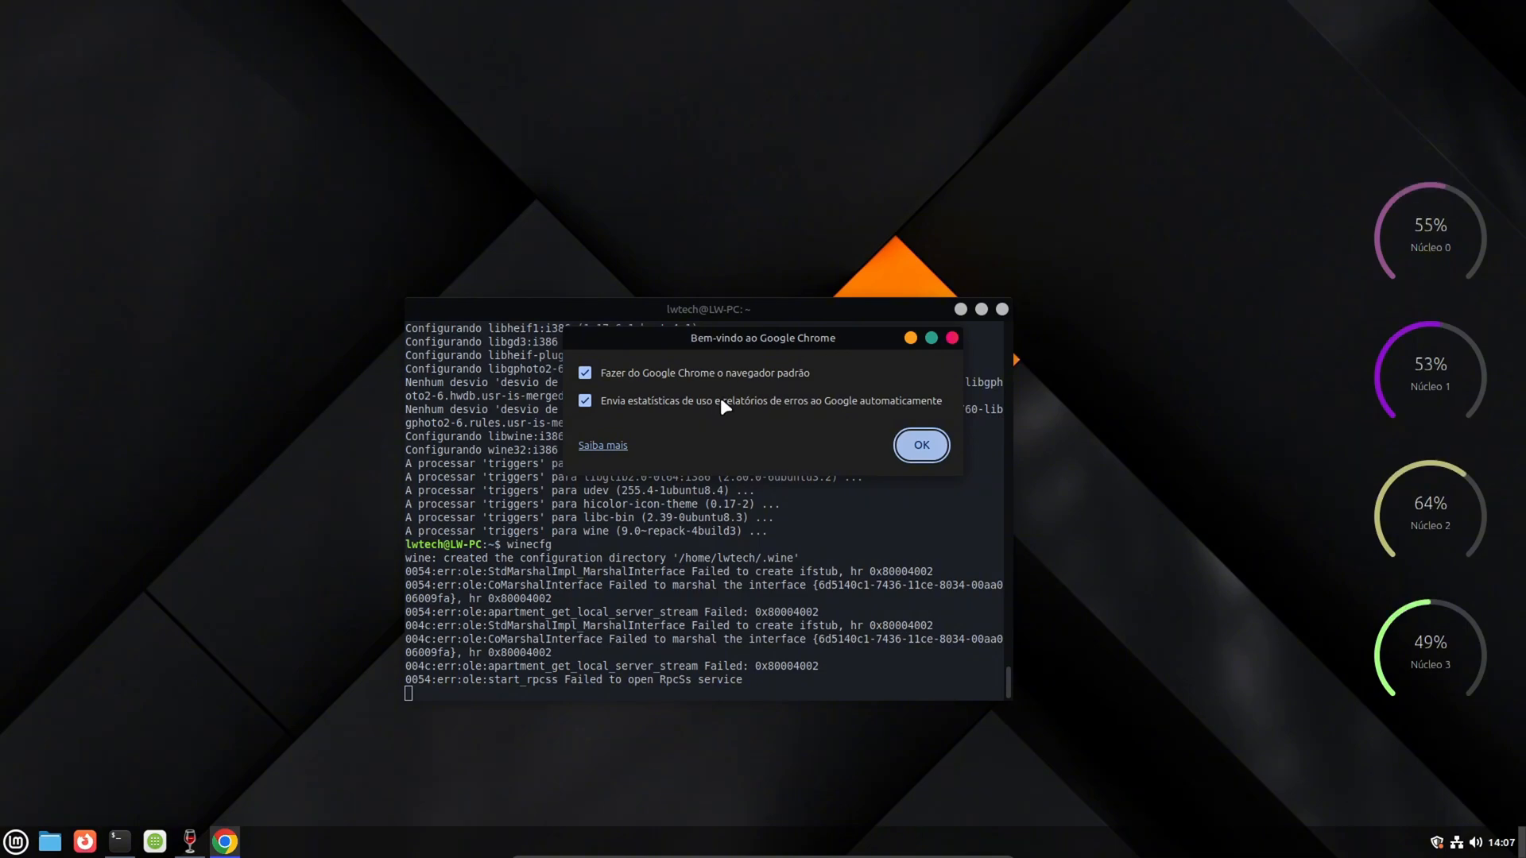
- Accept Chrome's preselected welcome options and continue without signing in
left_click(921, 445)
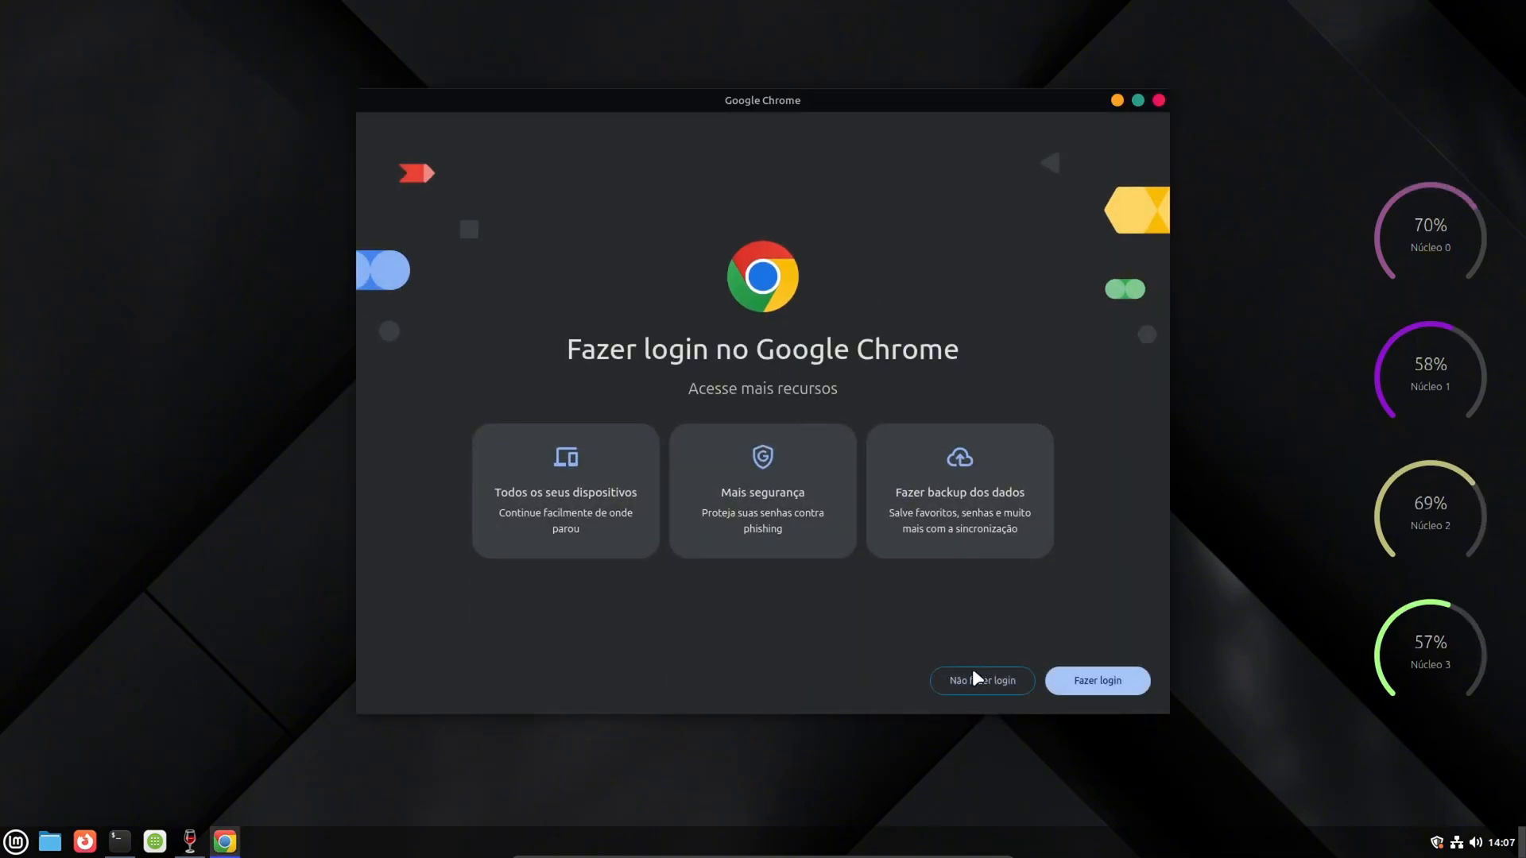
left_click(971, 685)
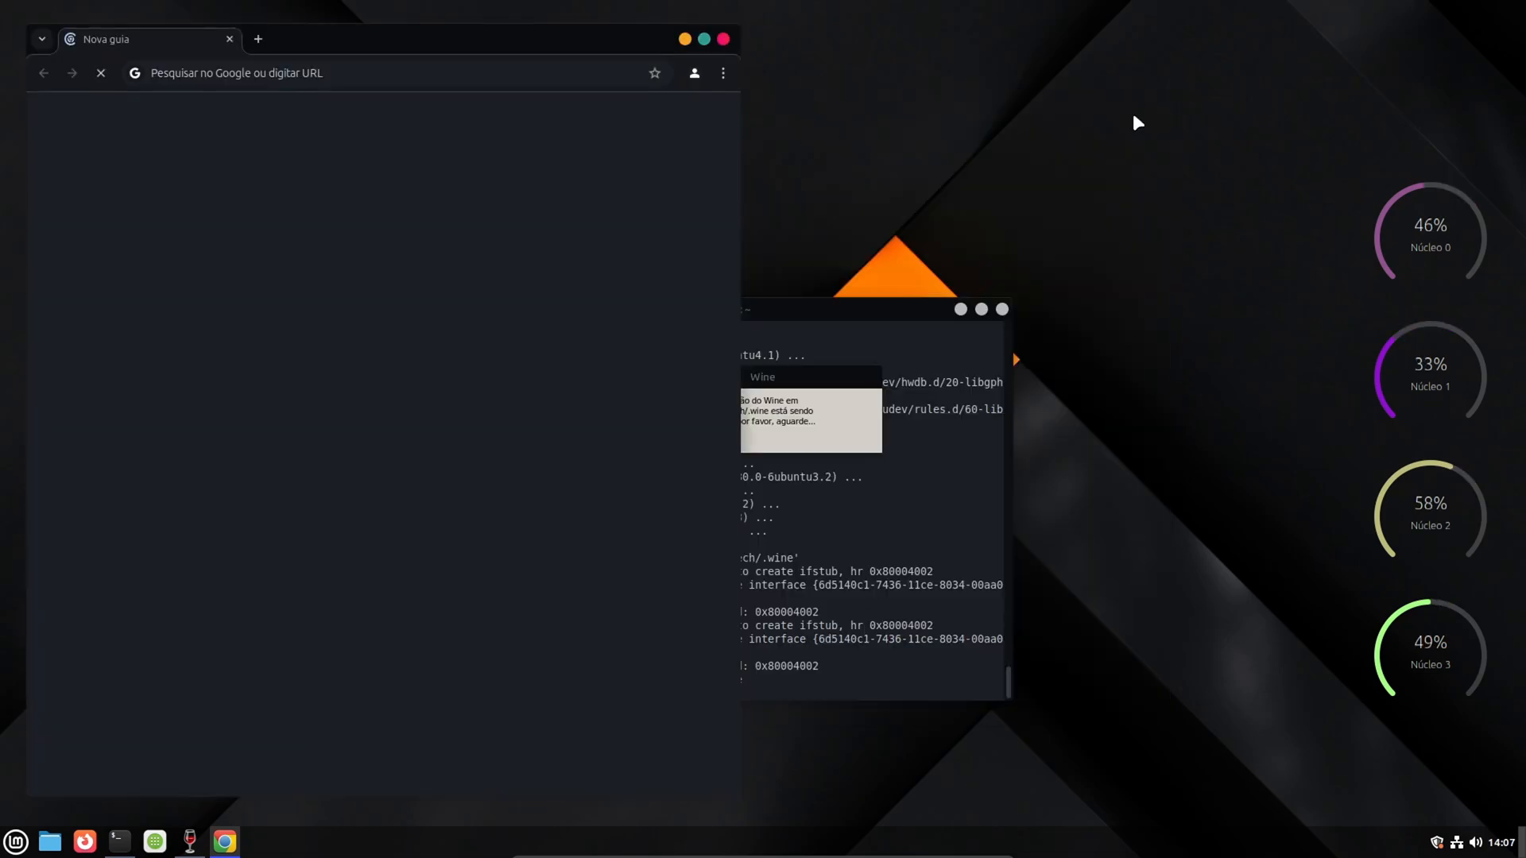
left_click(577, 613)
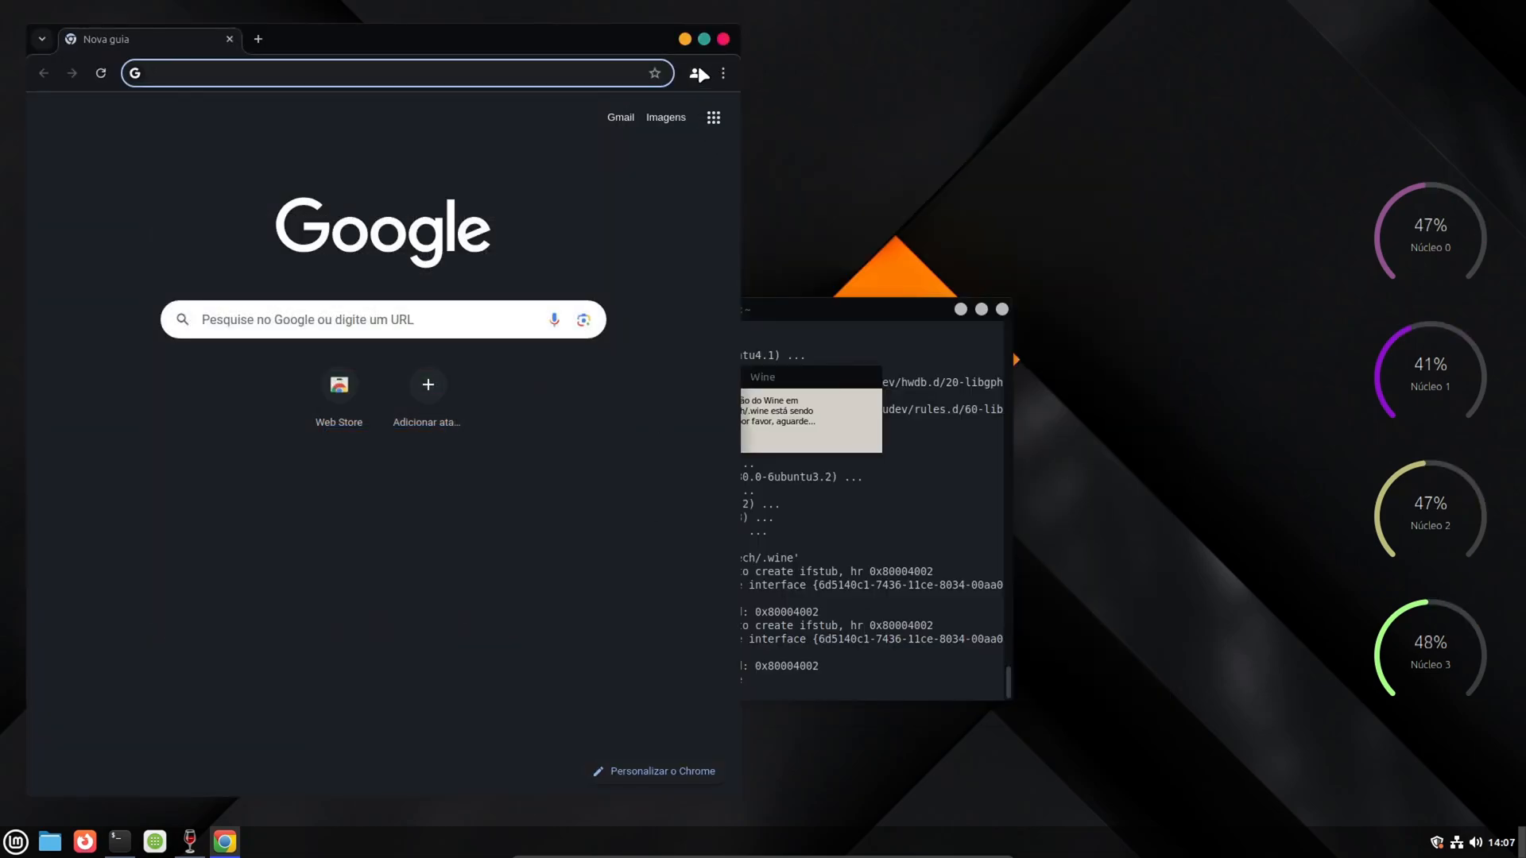
- Maximize the Chrome window and pin Chrome to the desktop panel
left_click(704, 39)
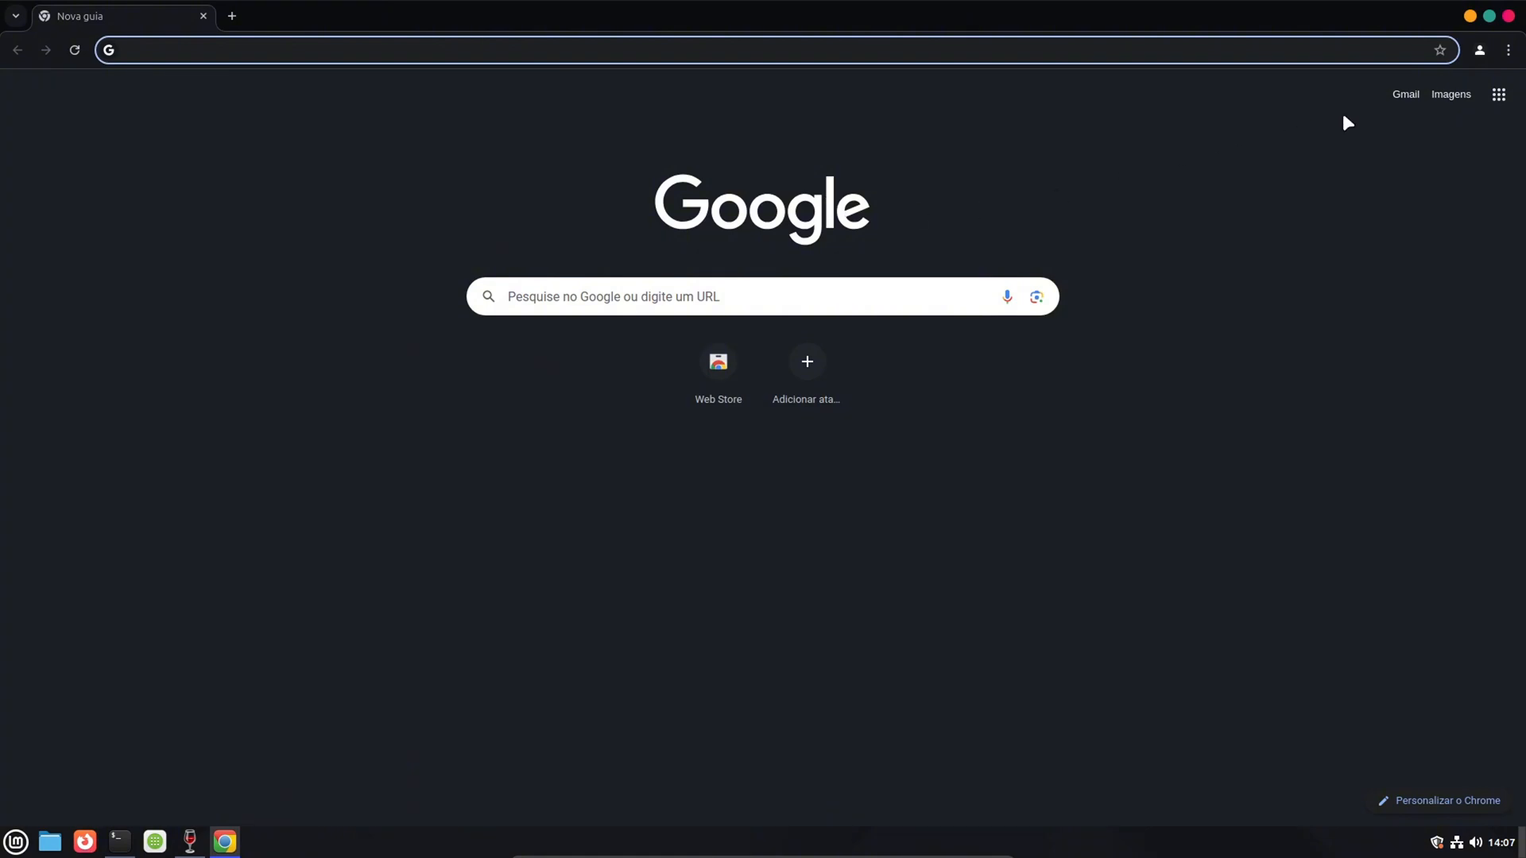
right_click(227, 841)
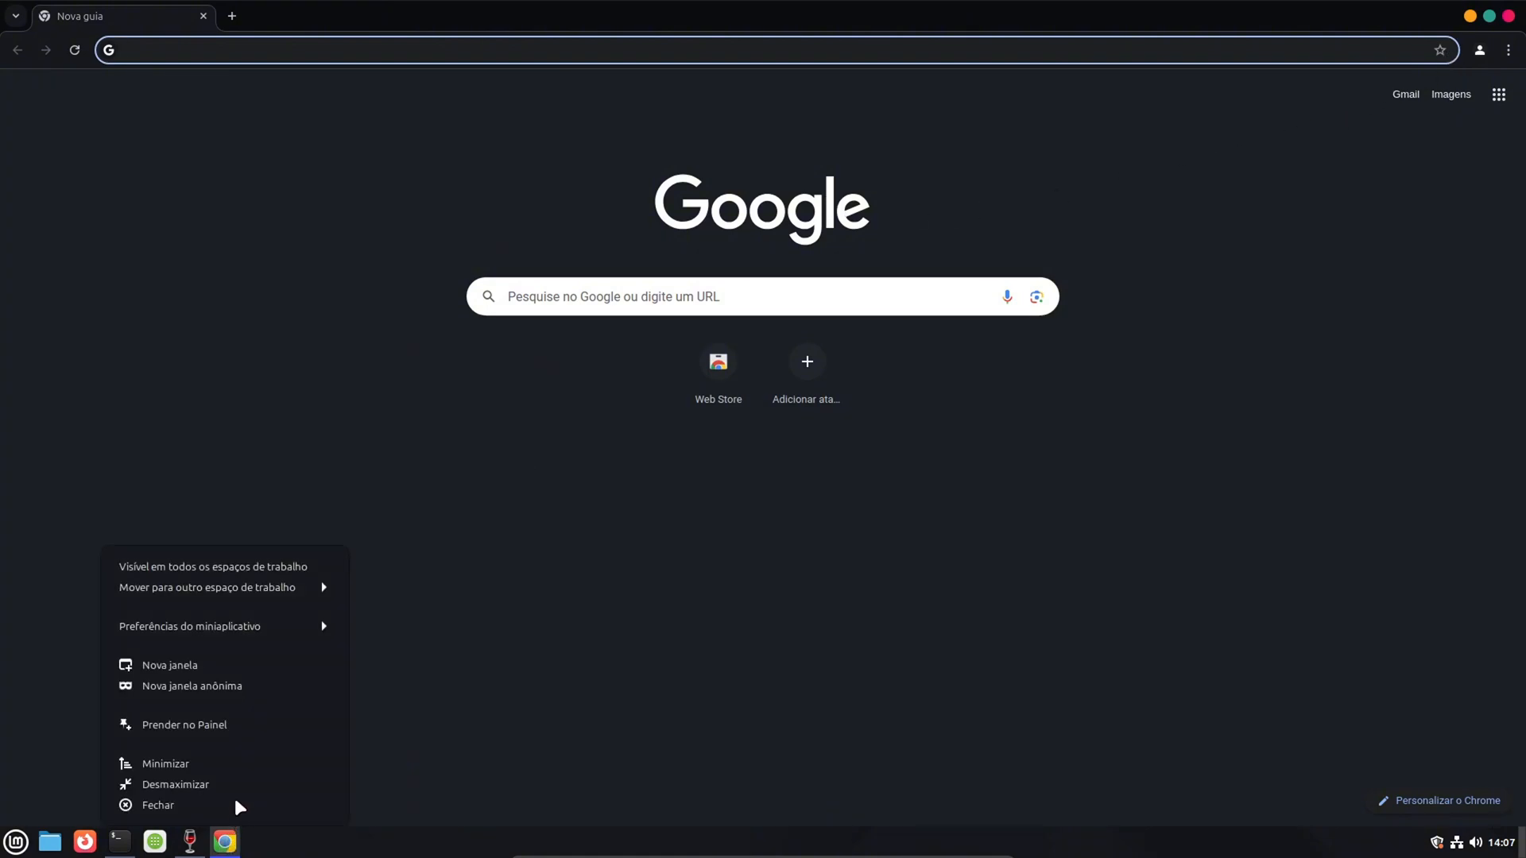
left_click(199, 725)
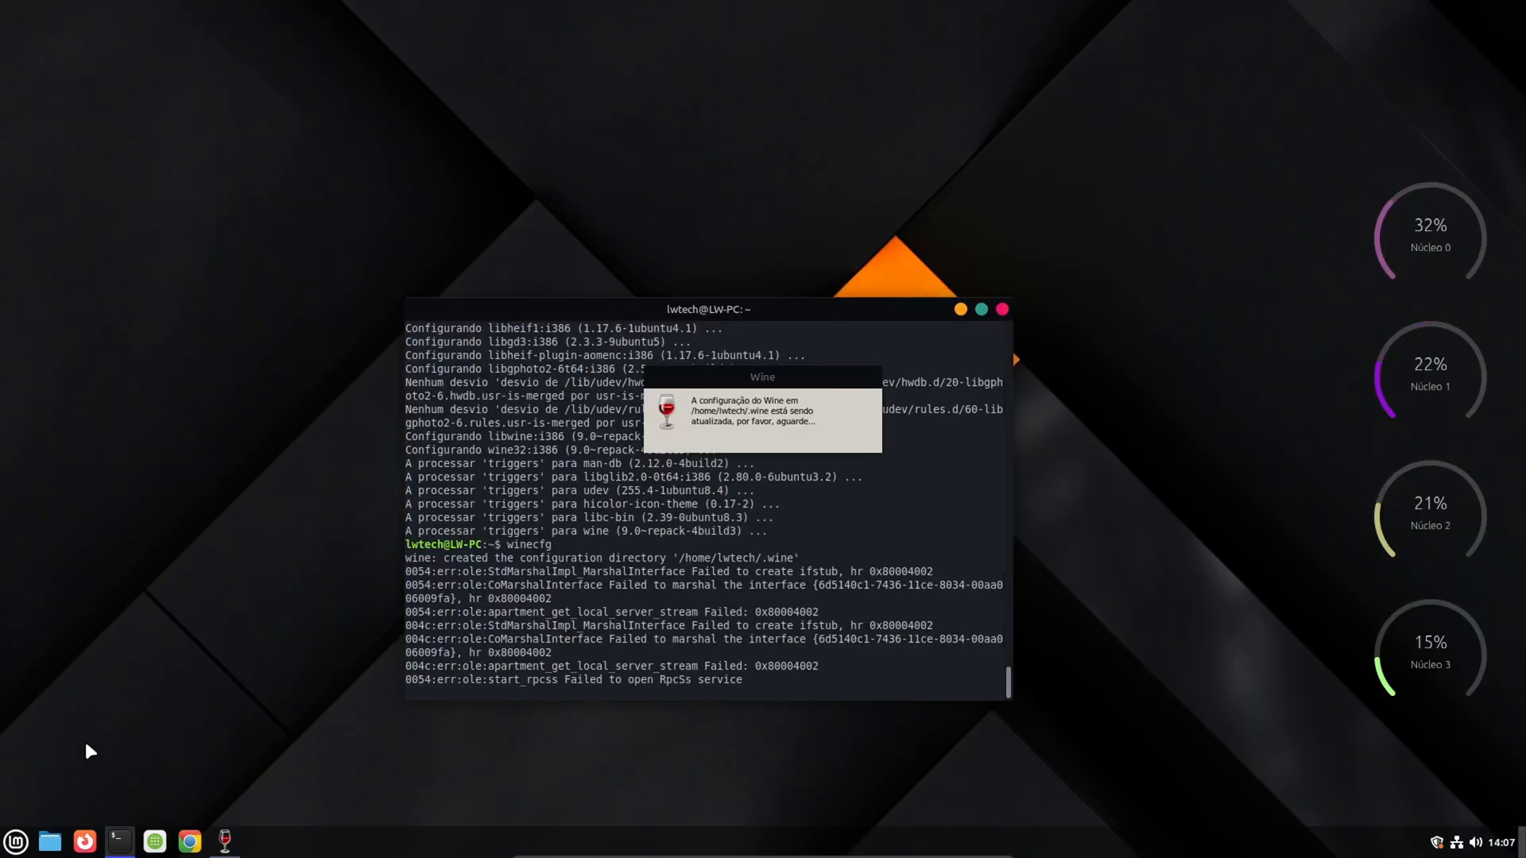
- Move the Wine configuration update window slightly lower on the desktop and minimize the terminal
key("super")
key("Escape")
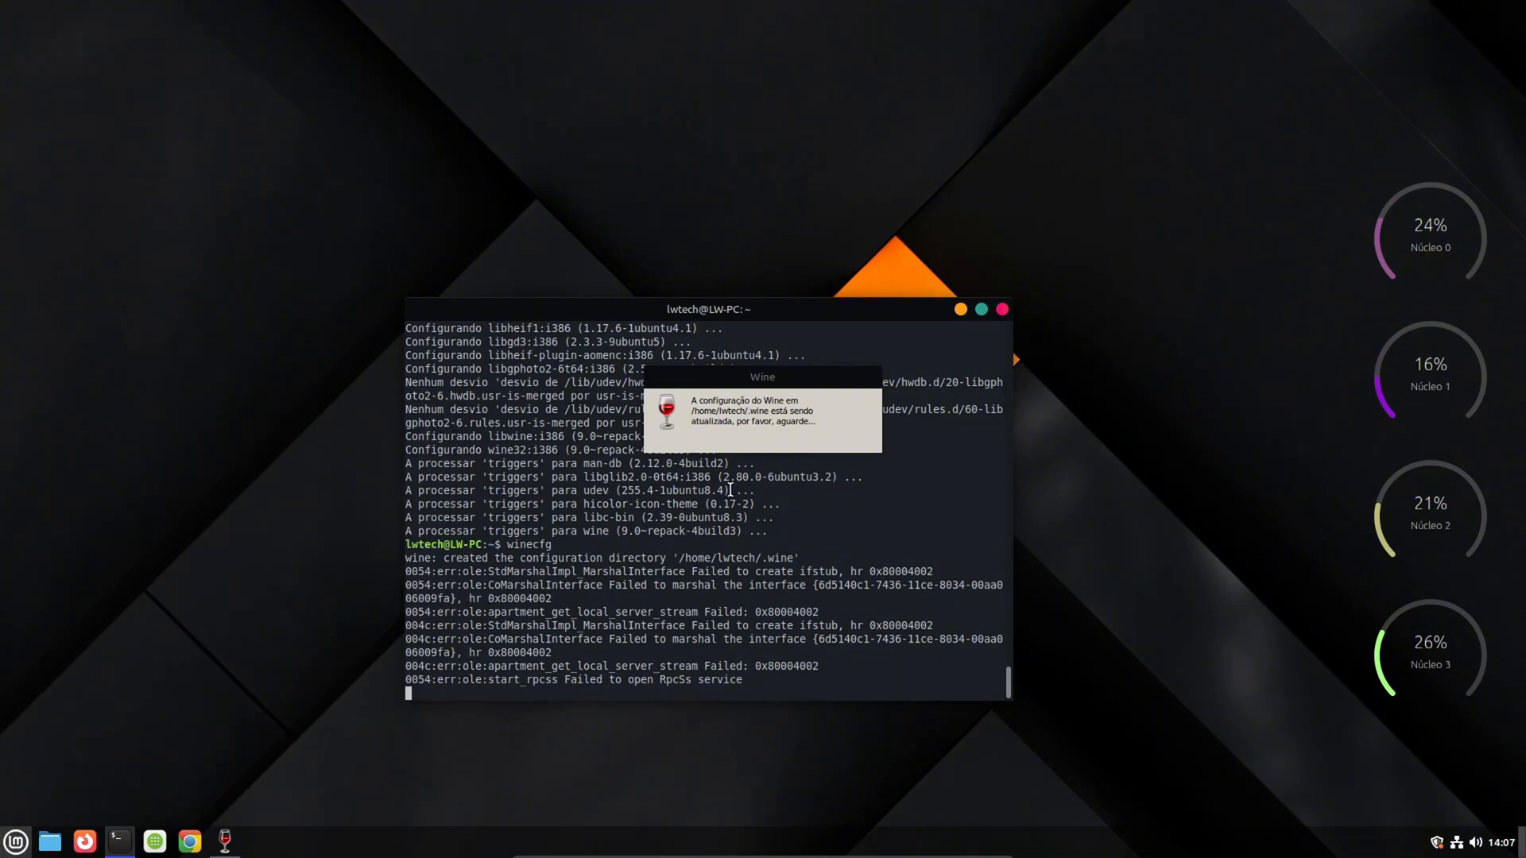
left_click_drag(753, 395, 750, 414)
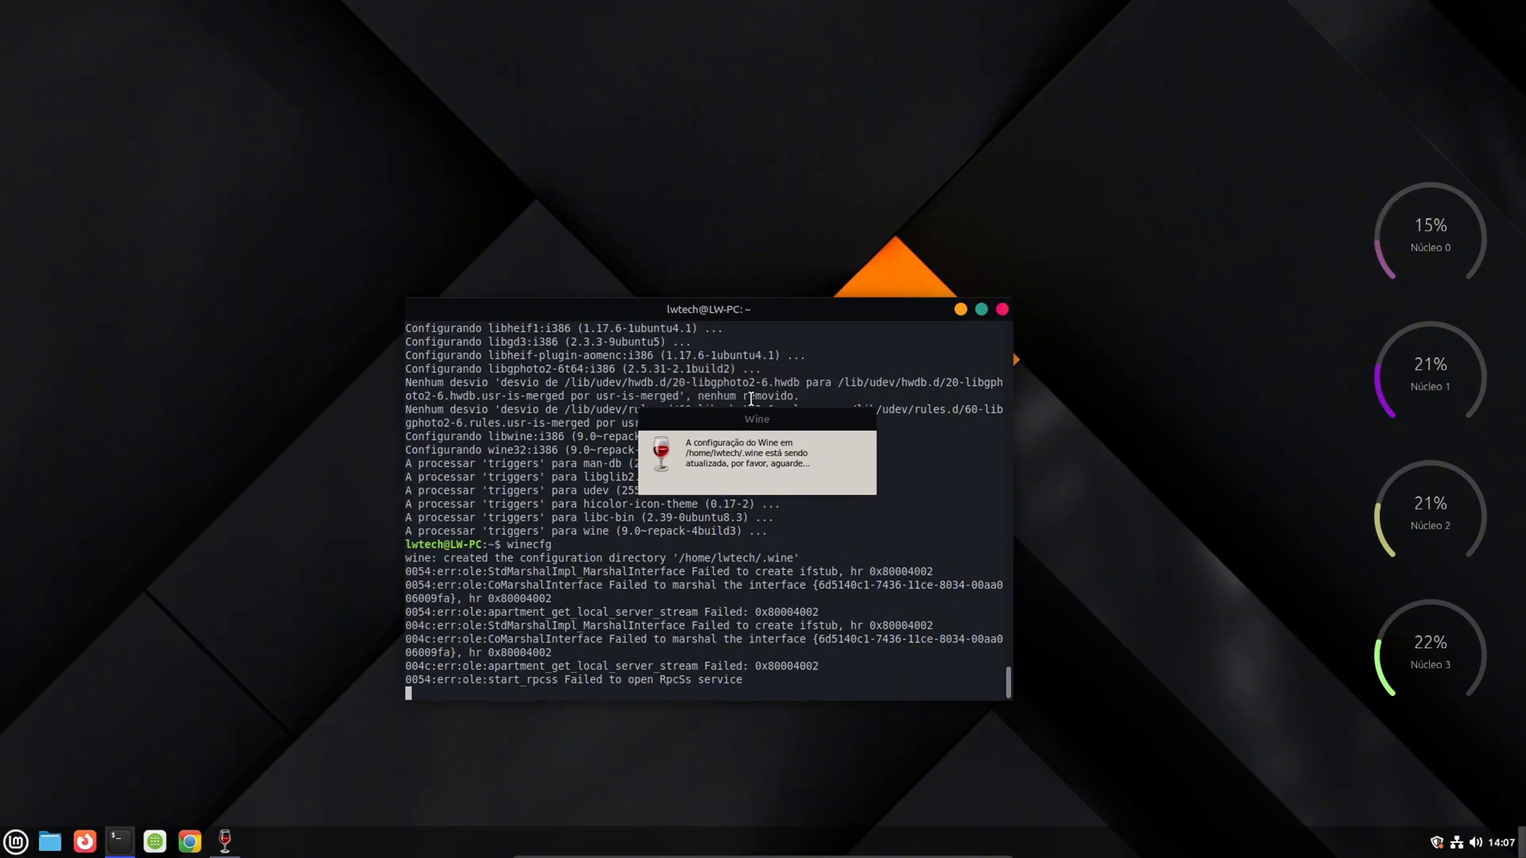
left_click_drag(756, 313, 770, 310)
left_click(975, 307)
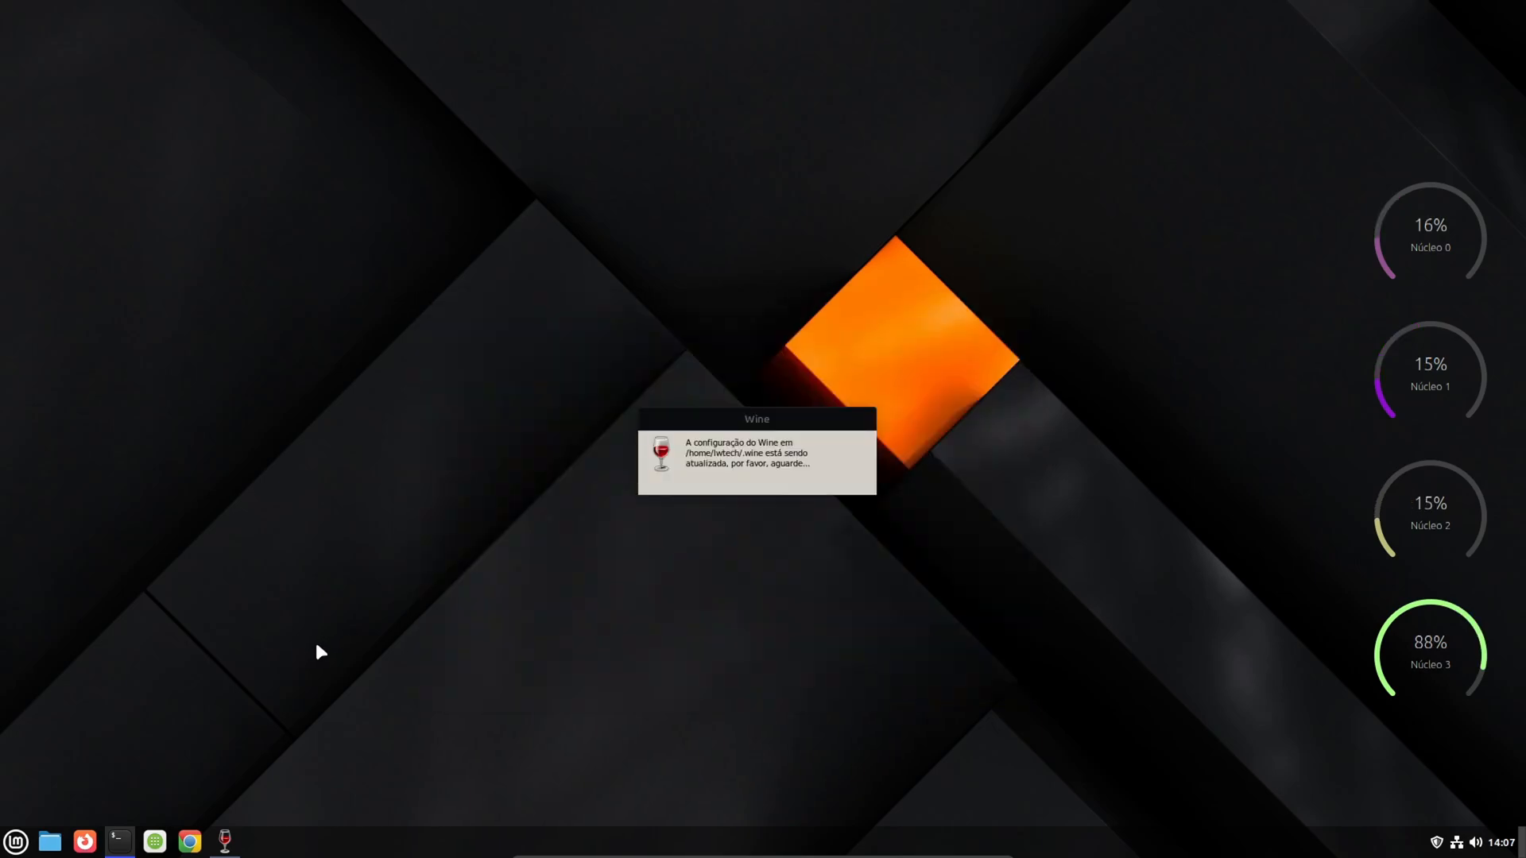
key("super")
left_click(5, 853)
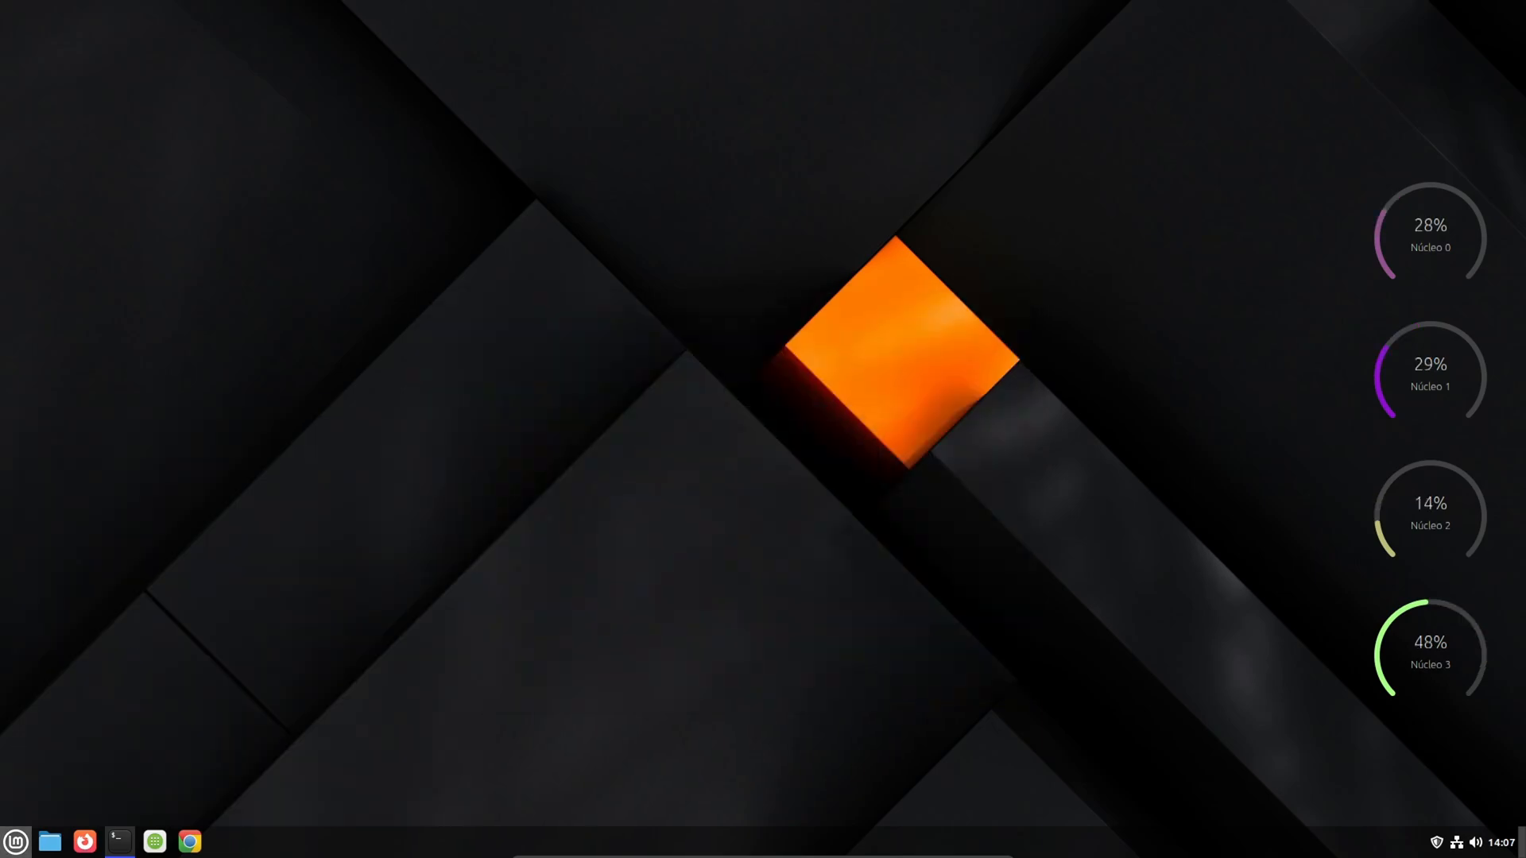
left_click(4, 854)
left_click(16, 842)
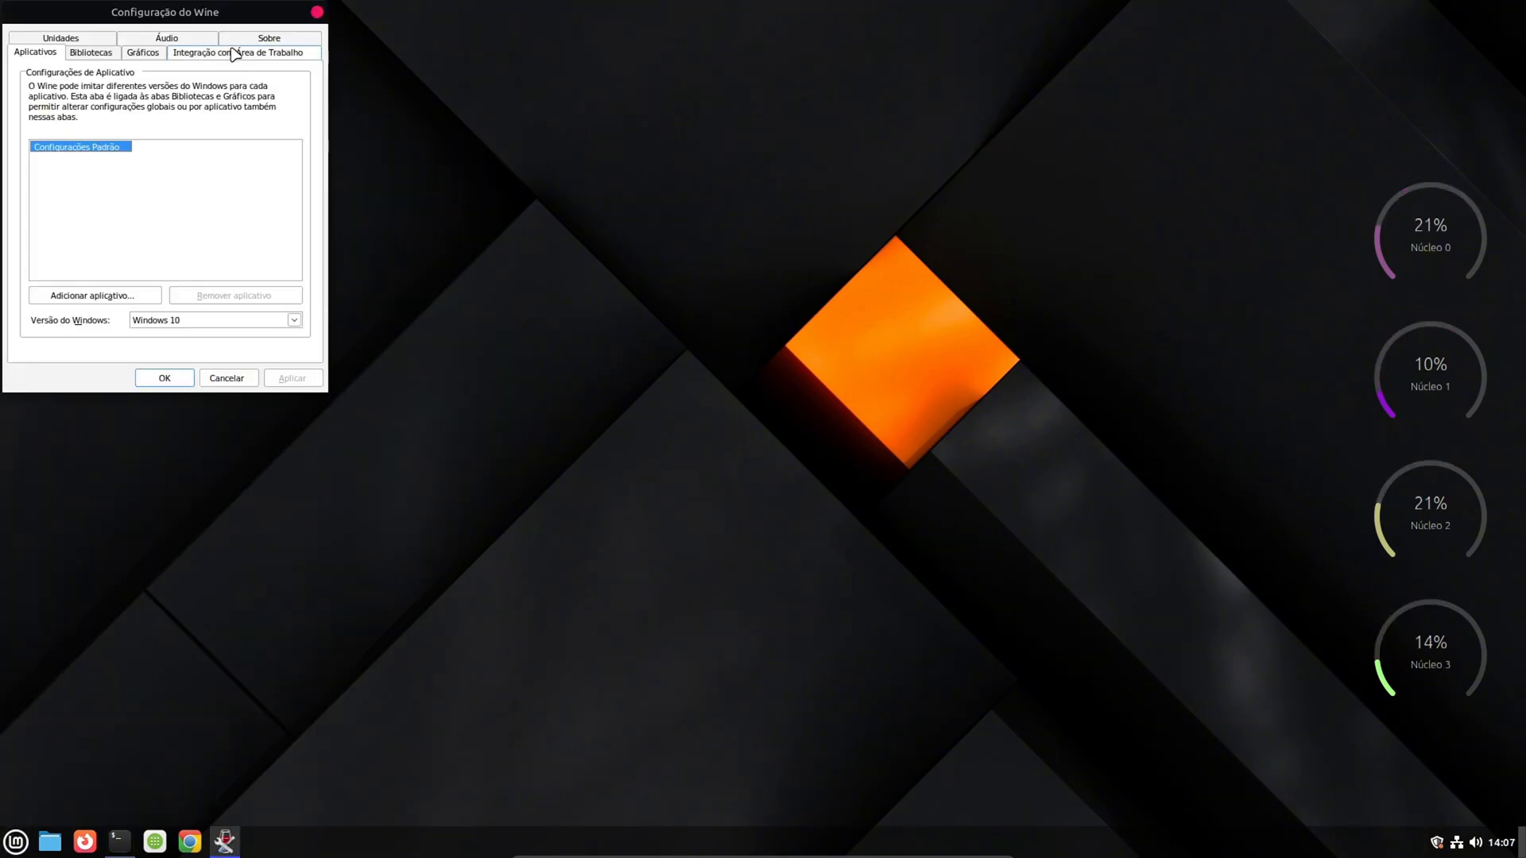
- Move the Wine configuration window away from the screen corner, choose Windows 10 as the Windows version, and accept the configuration
left_click_drag(205, 26, 246, 88)
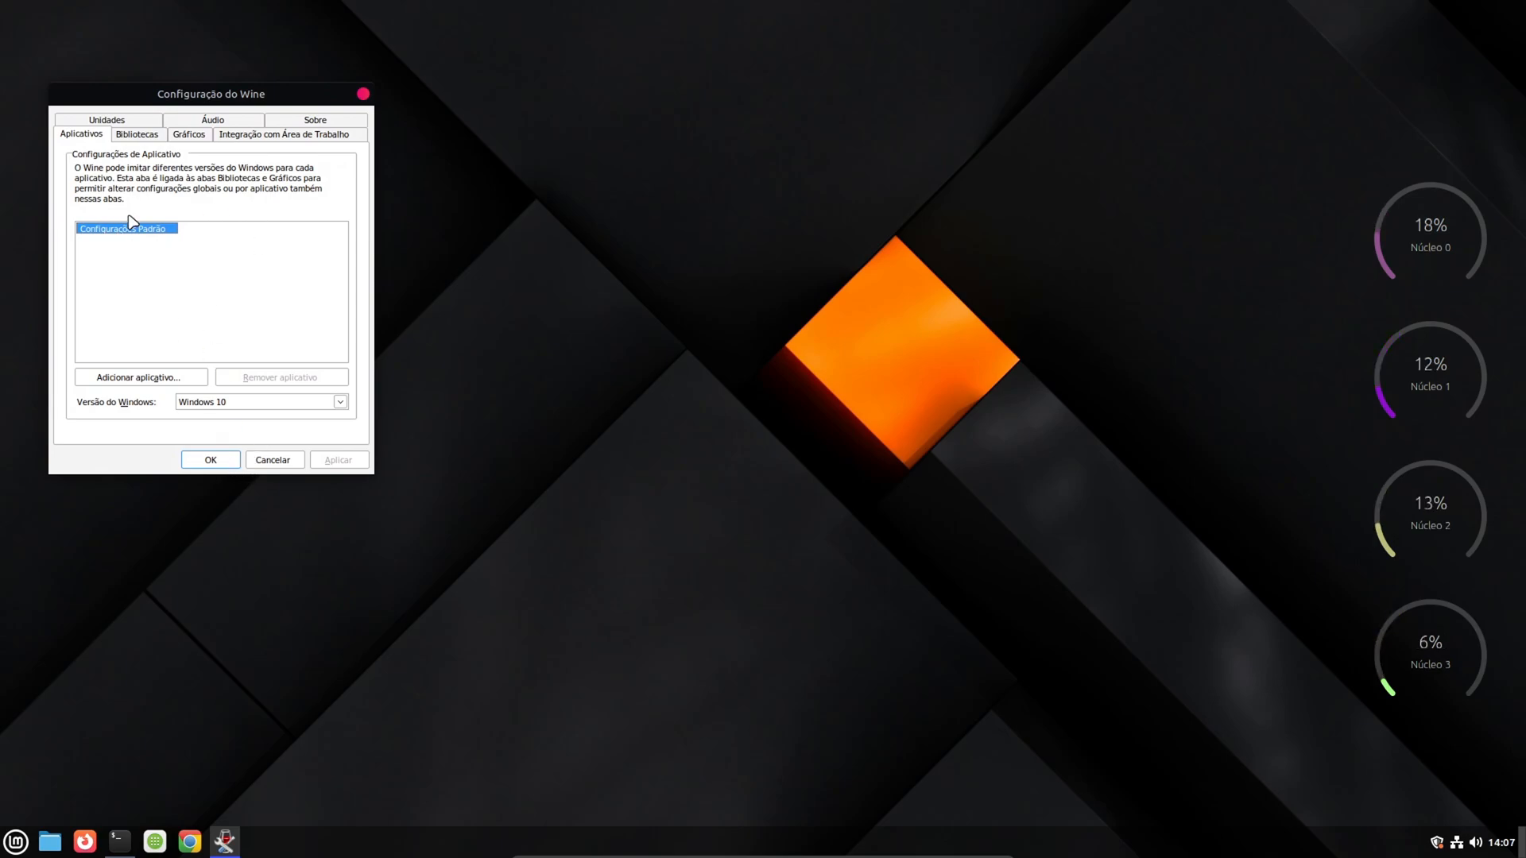
left_click(340, 402)
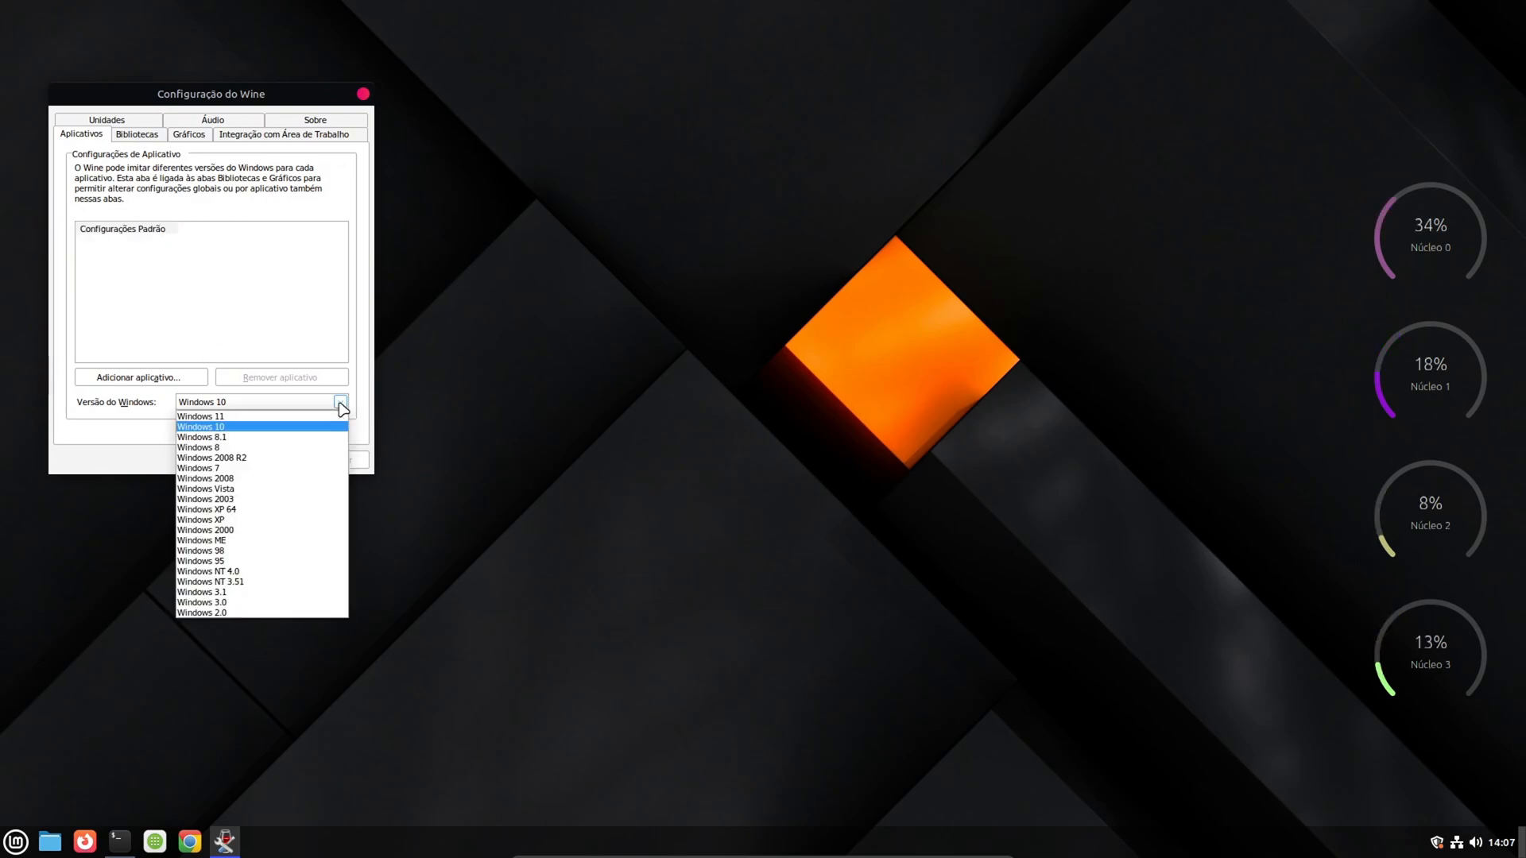
left_click(218, 427)
left_click(337, 460)
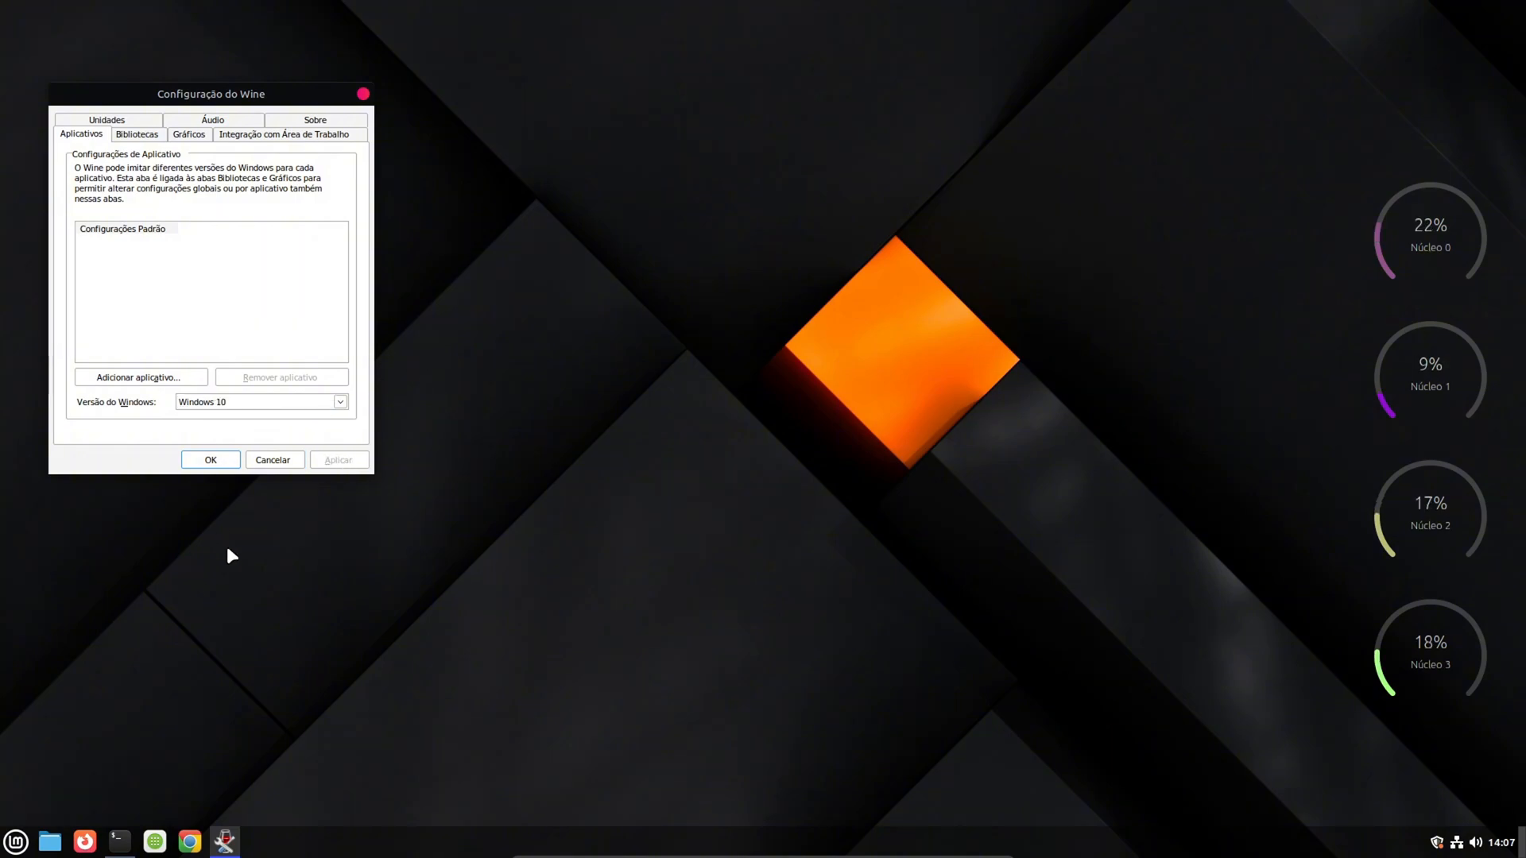
left_click(210, 460)
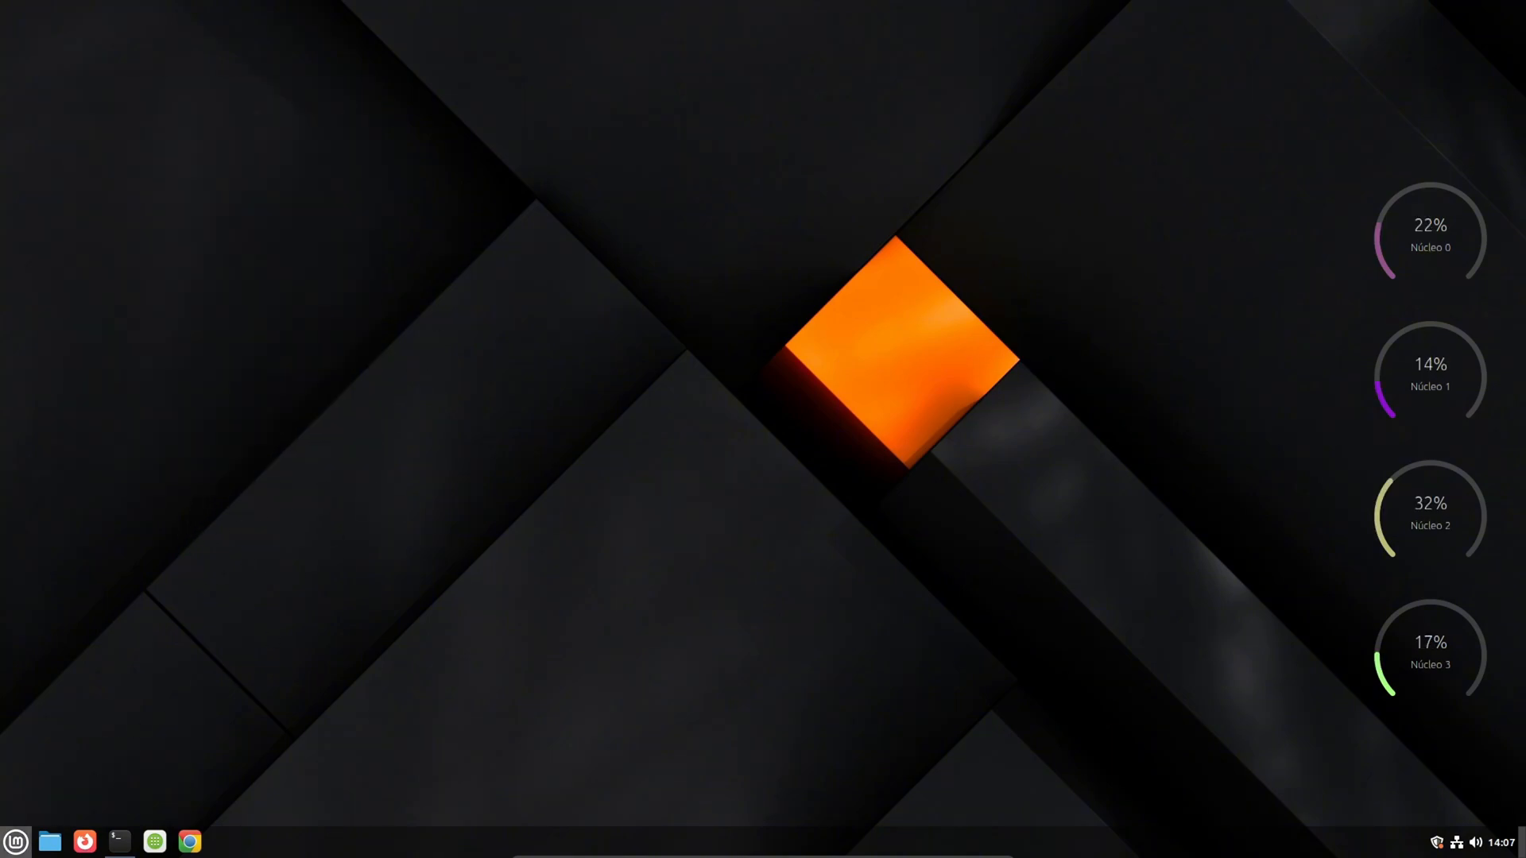
- Restore the minimized terminal window and close it
left_click(118, 842)
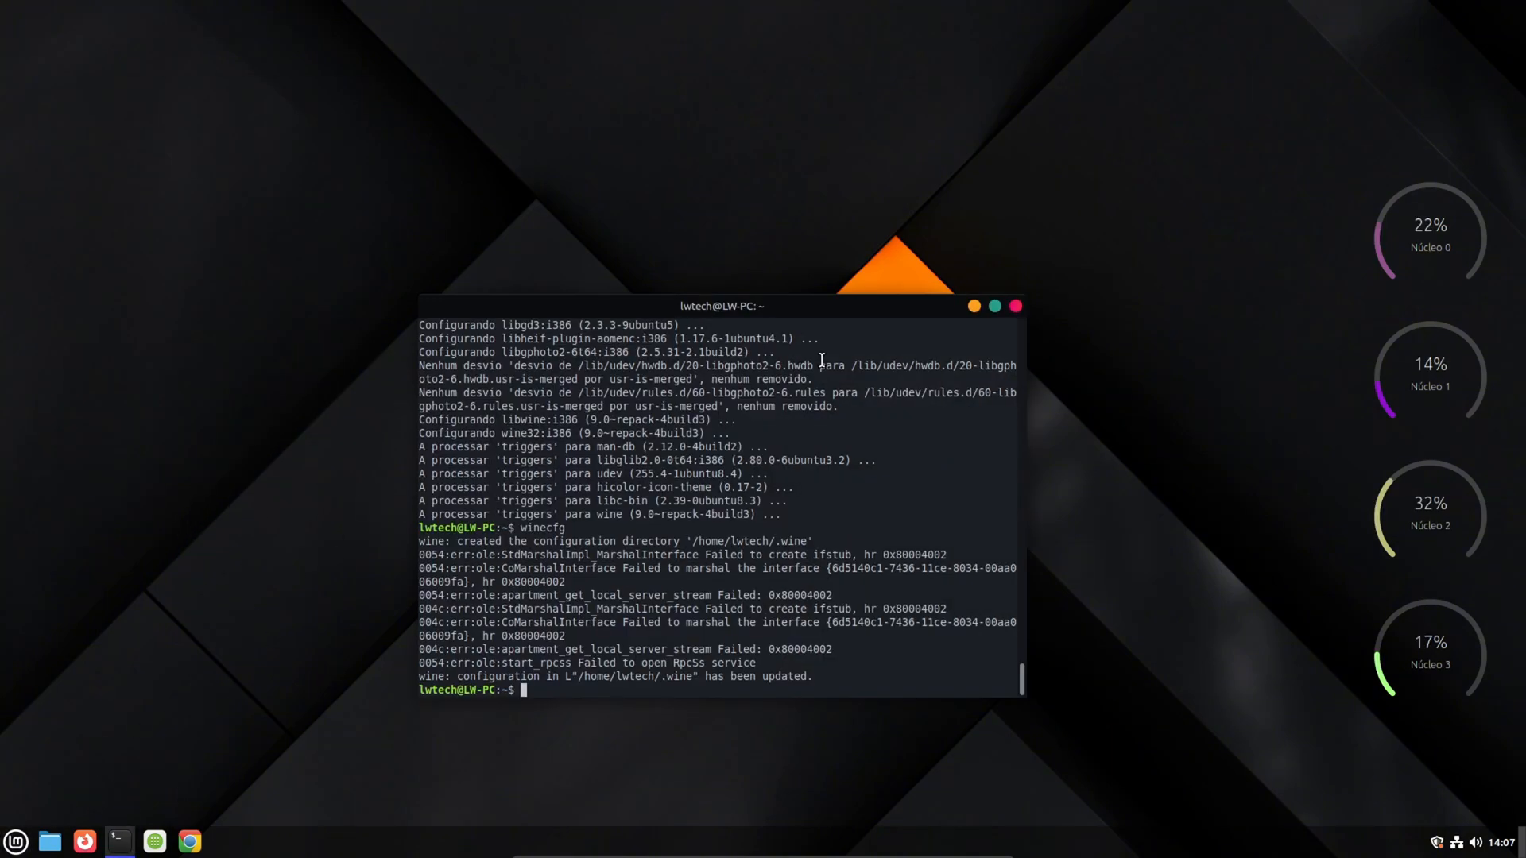
left_click(1016, 306)
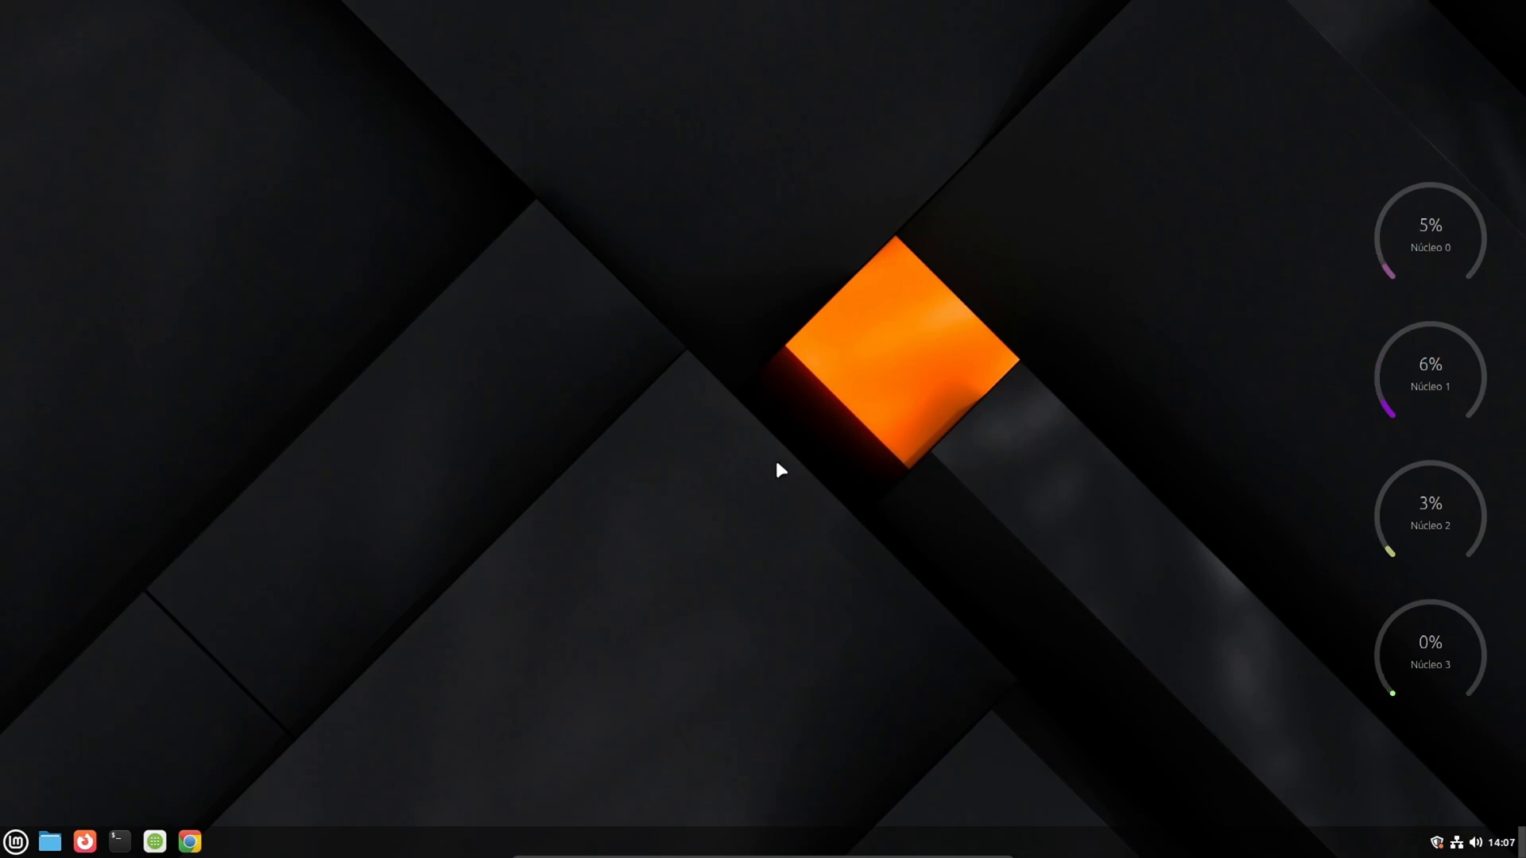